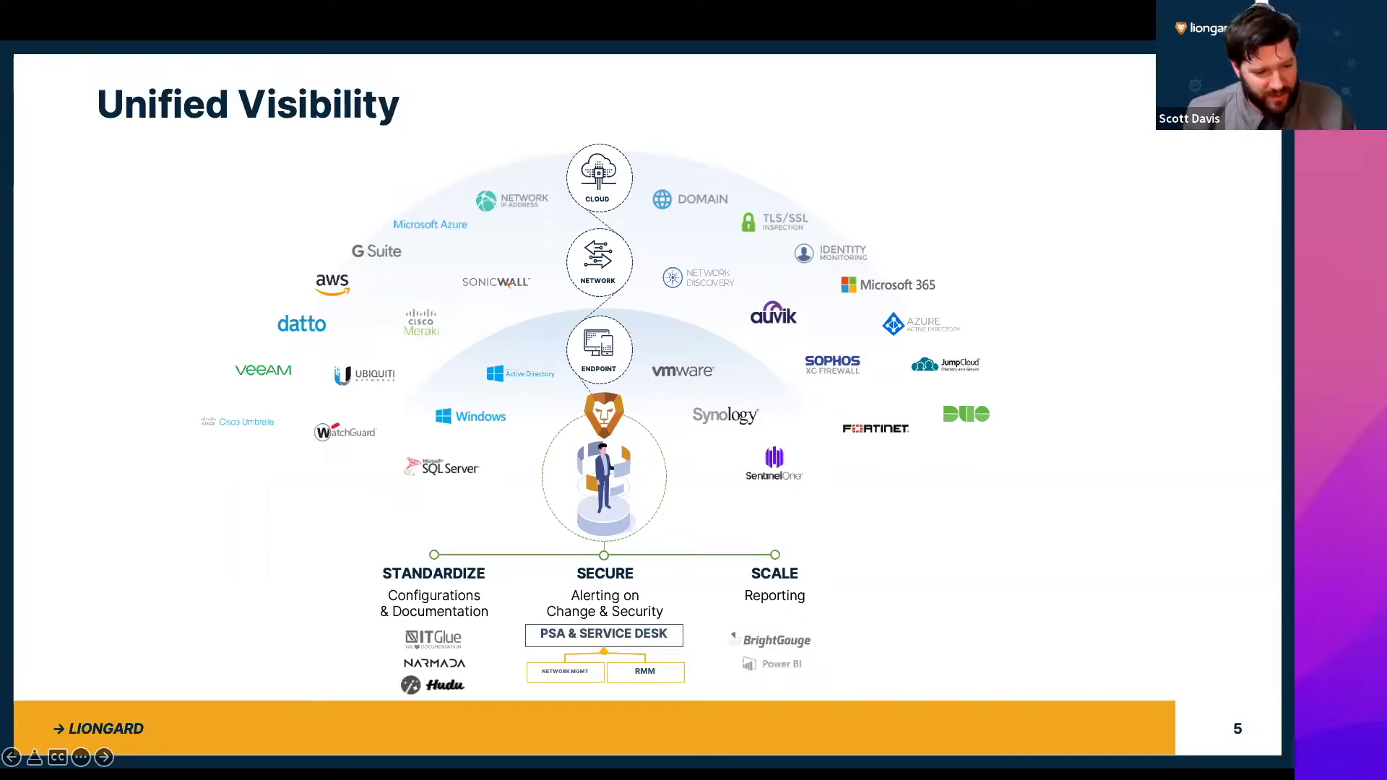
Advance the slideshow from slide 6 to slide 9, 'You Can't Protect What You Can't See'.
key(Right)
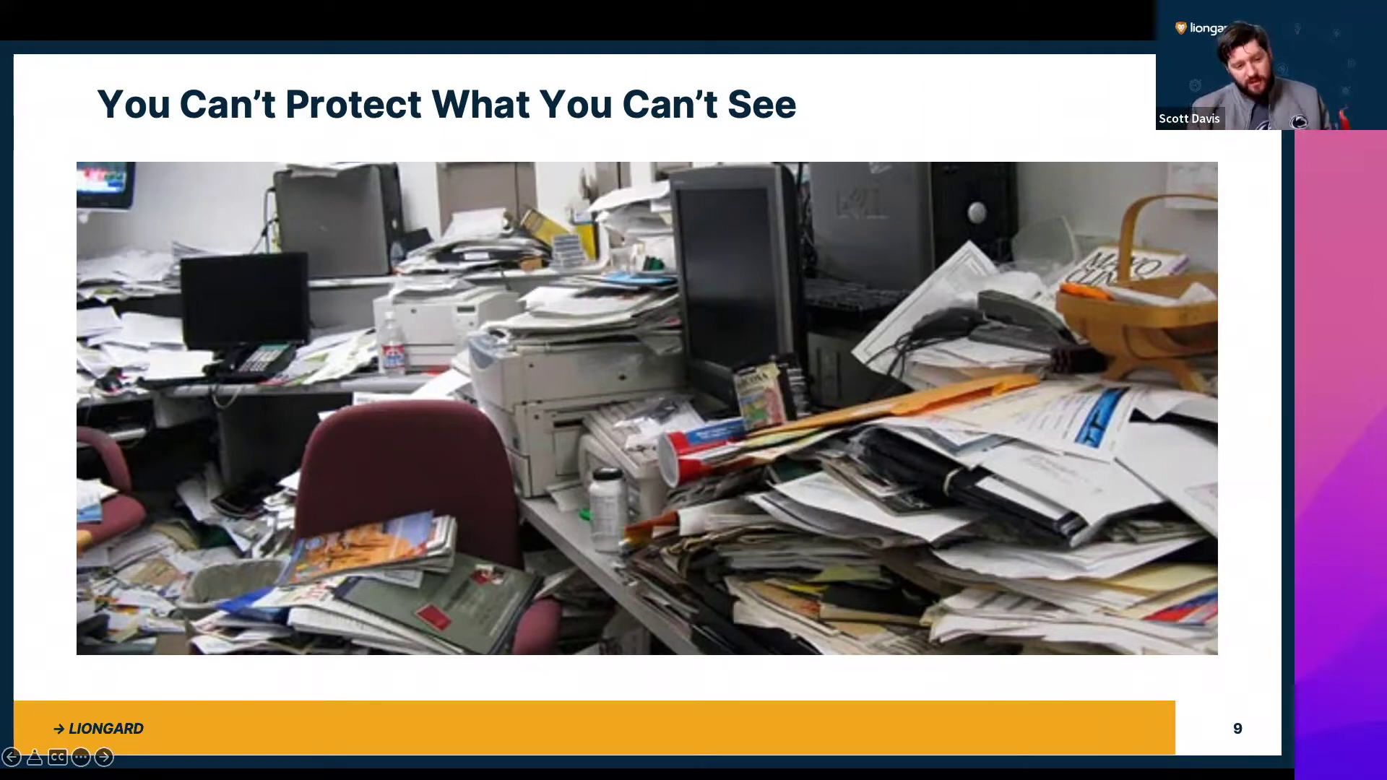
Advance to slide 10, then switch to Liongard's Systems page with 311 systems and 602 open alerts.
key(Right)
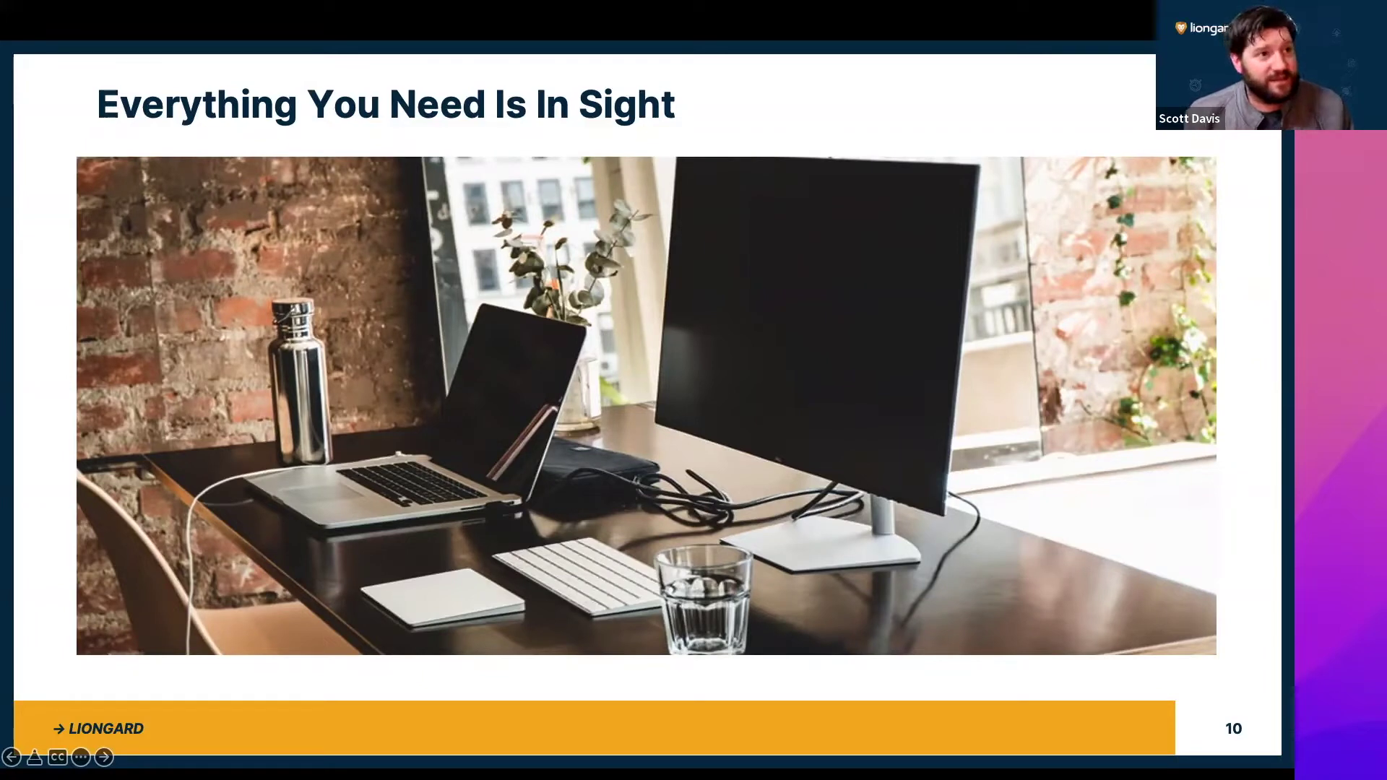
key(ctrl+Right)
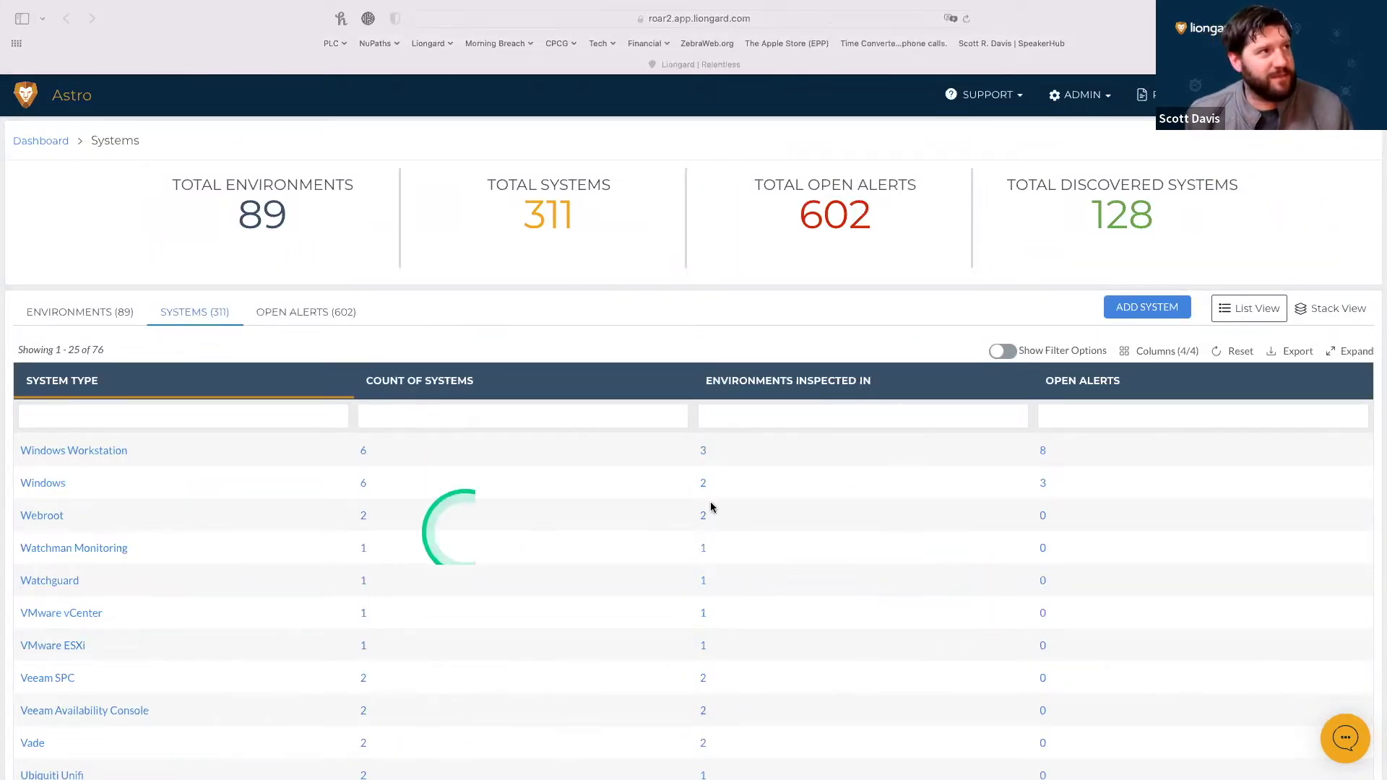
Show the Environments (89) list with each environment's tier, systems and alert counts.
click(738, 455)
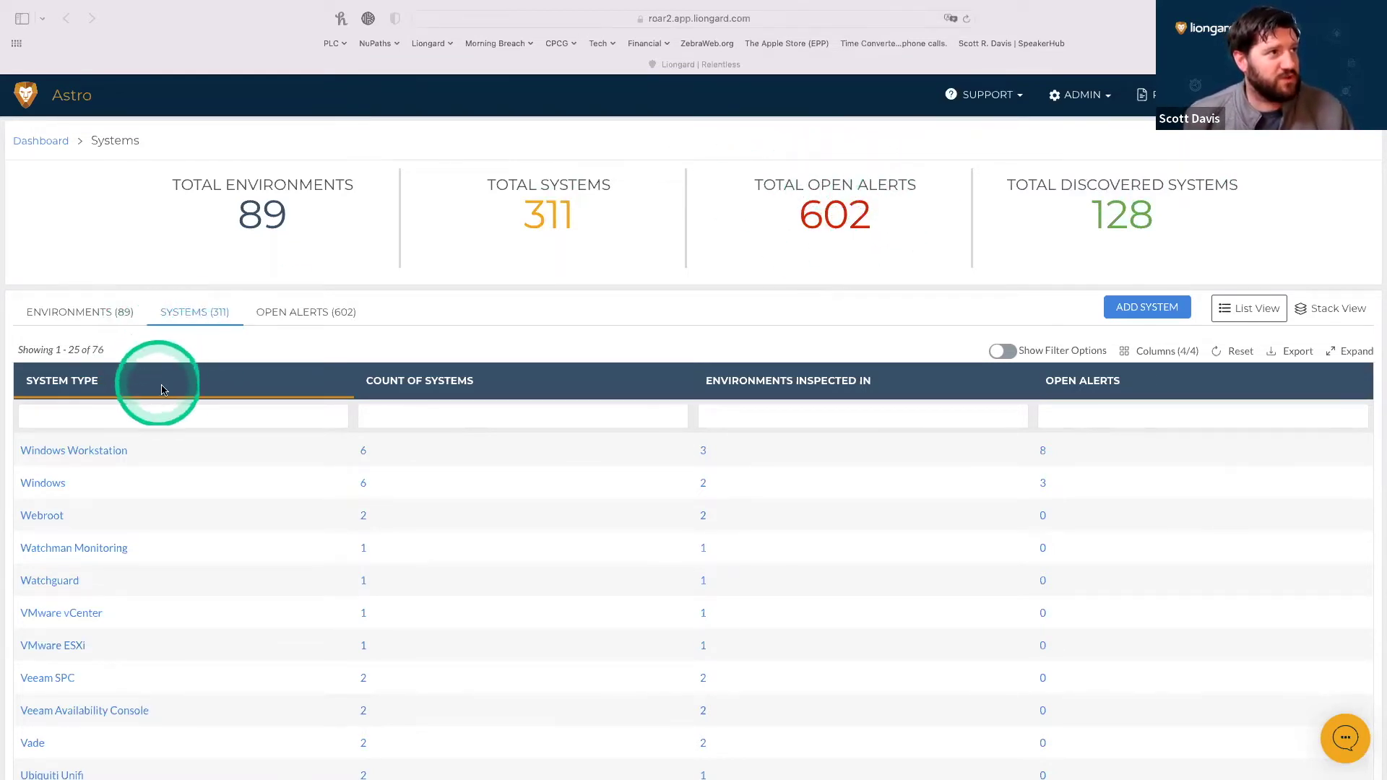
click(90, 316)
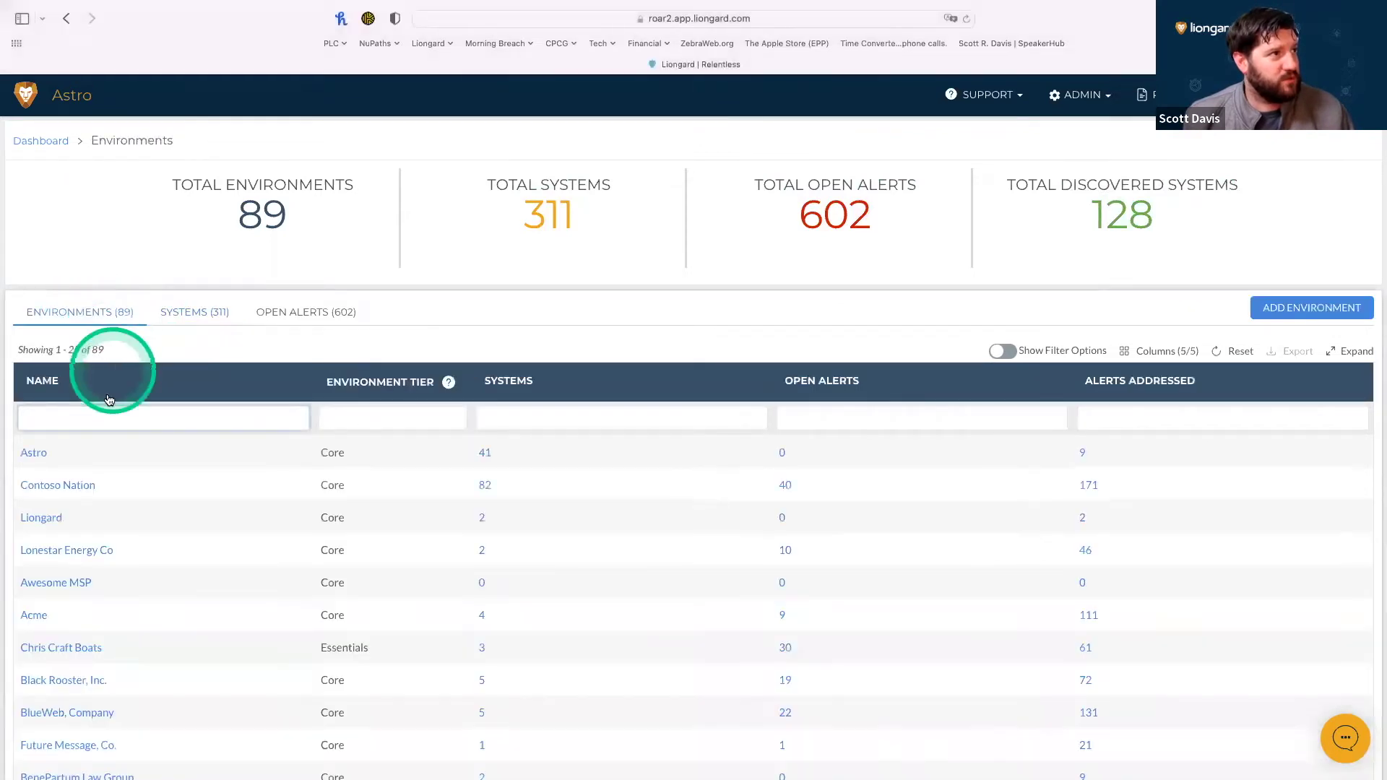
Open the Contoso Nation environment overview and scroll down to its Internet Domain/DNS table.
click(59, 485)
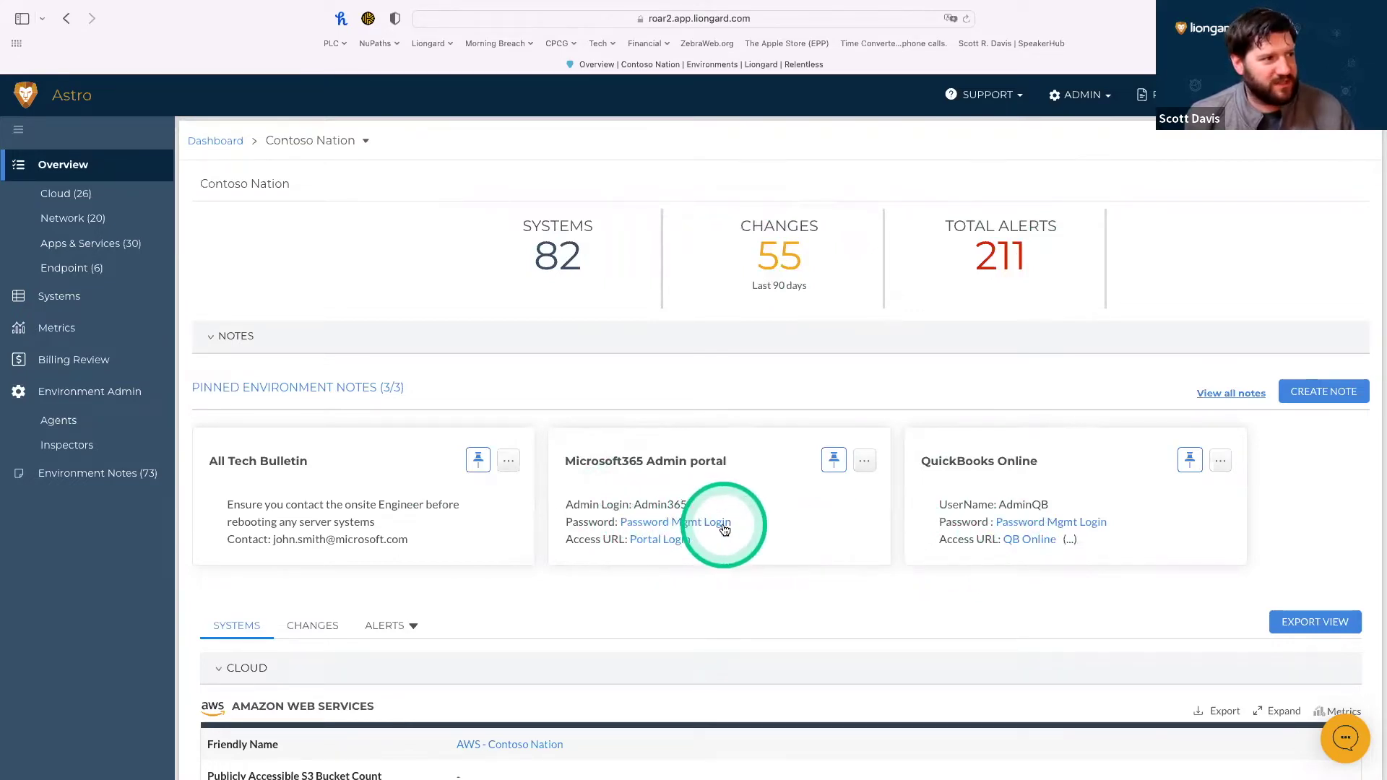
scroll(458, 542, down, 5)
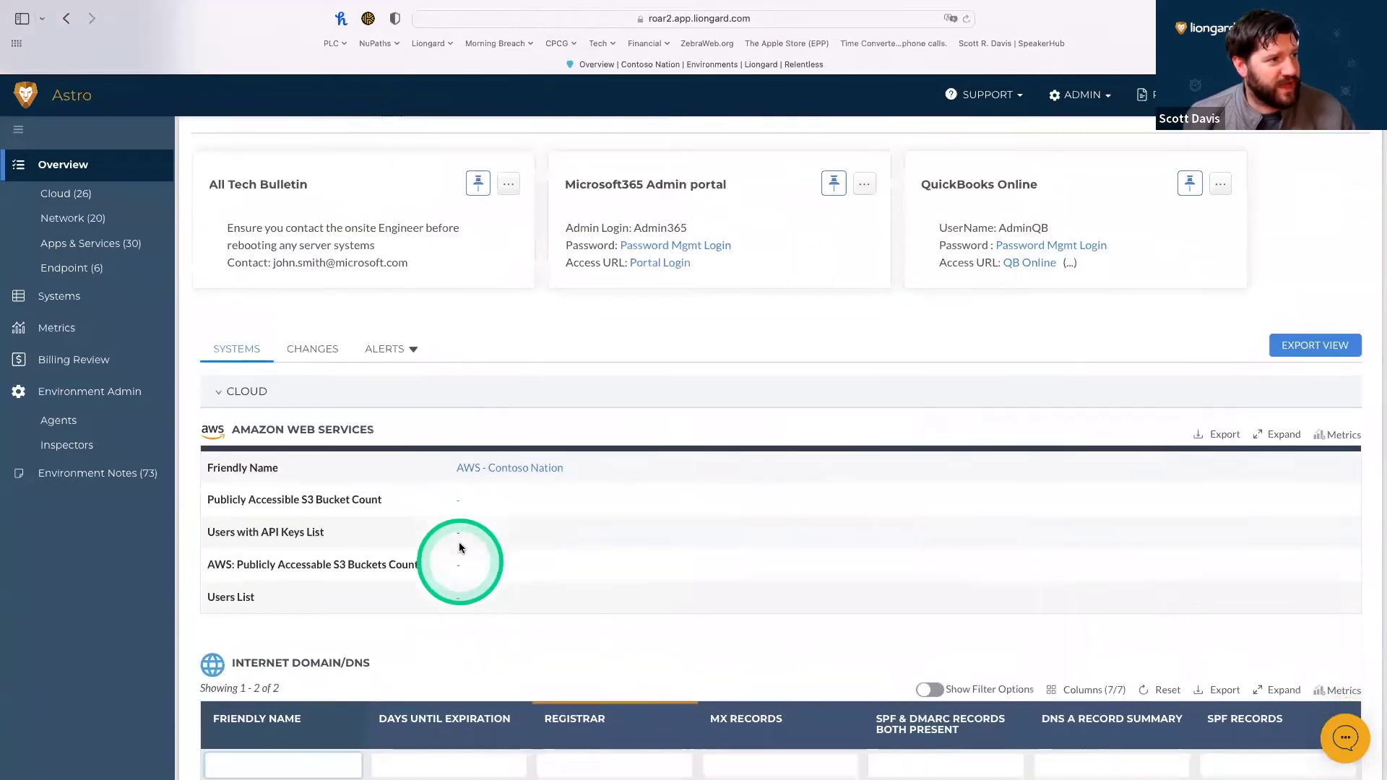
scroll(474, 607, down, 6)
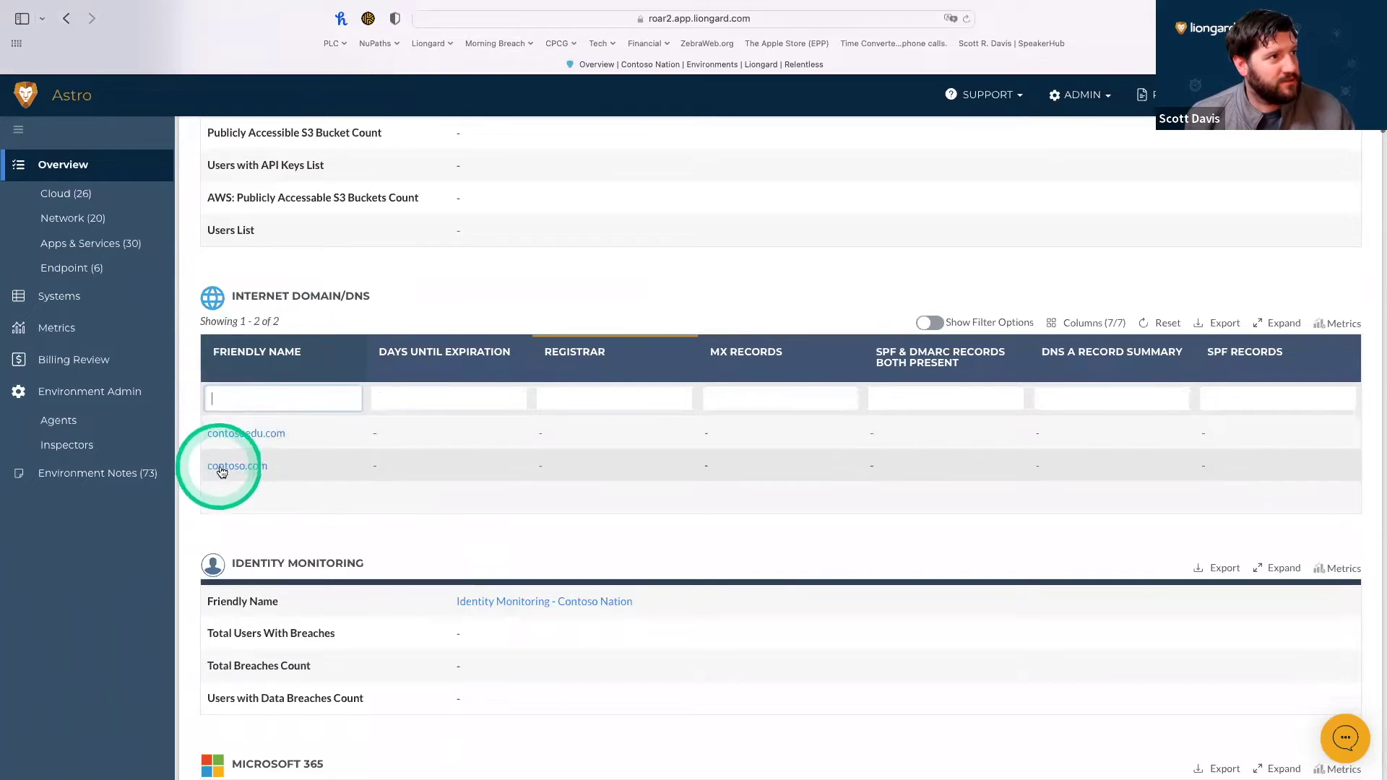
Open contoso.com's system details and review its DNS, website and email sections.
click(251, 467)
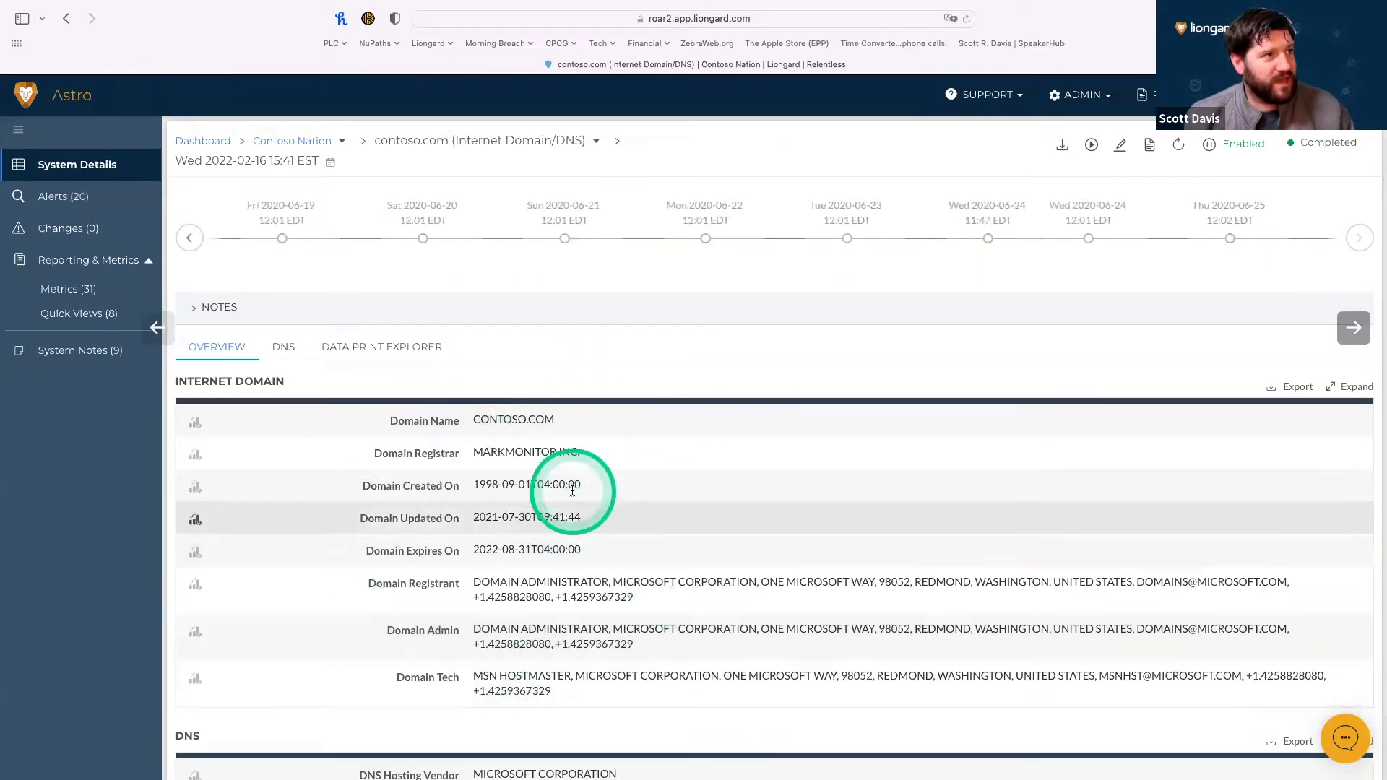
scroll(573, 494, down, 1)
scroll(571, 491, down, 5)
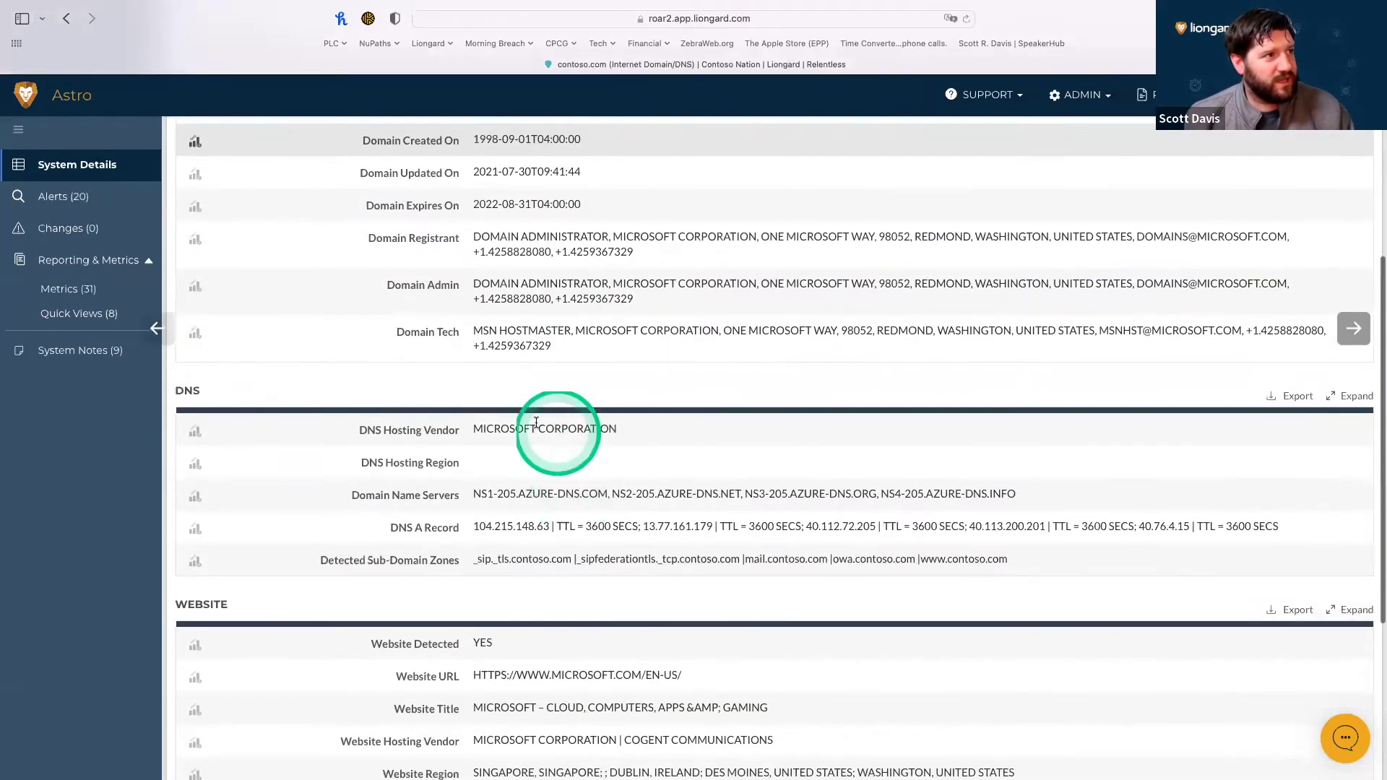
scroll(519, 557, down, 3)
scroll(521, 557, down, 2)
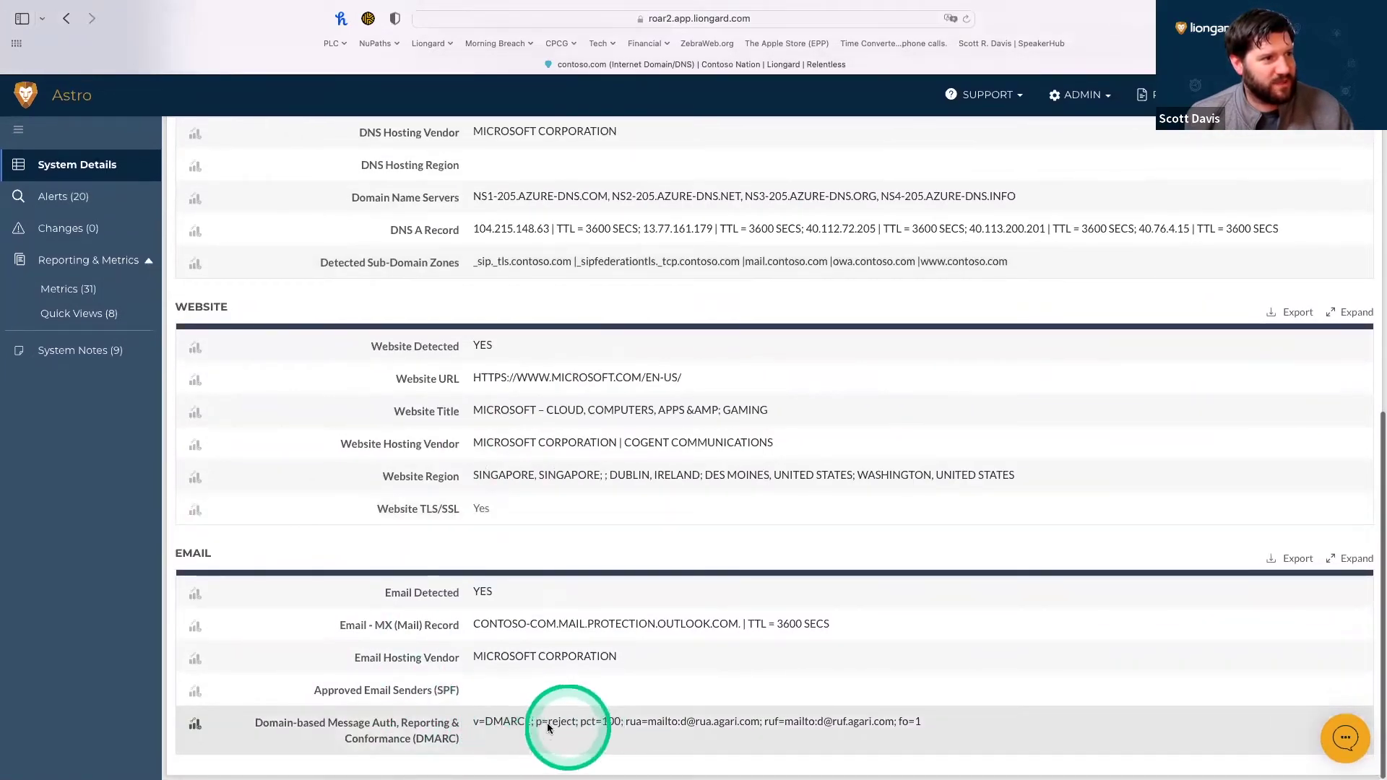
scroll(536, 682, up, 1)
scroll(535, 682, up, 10)
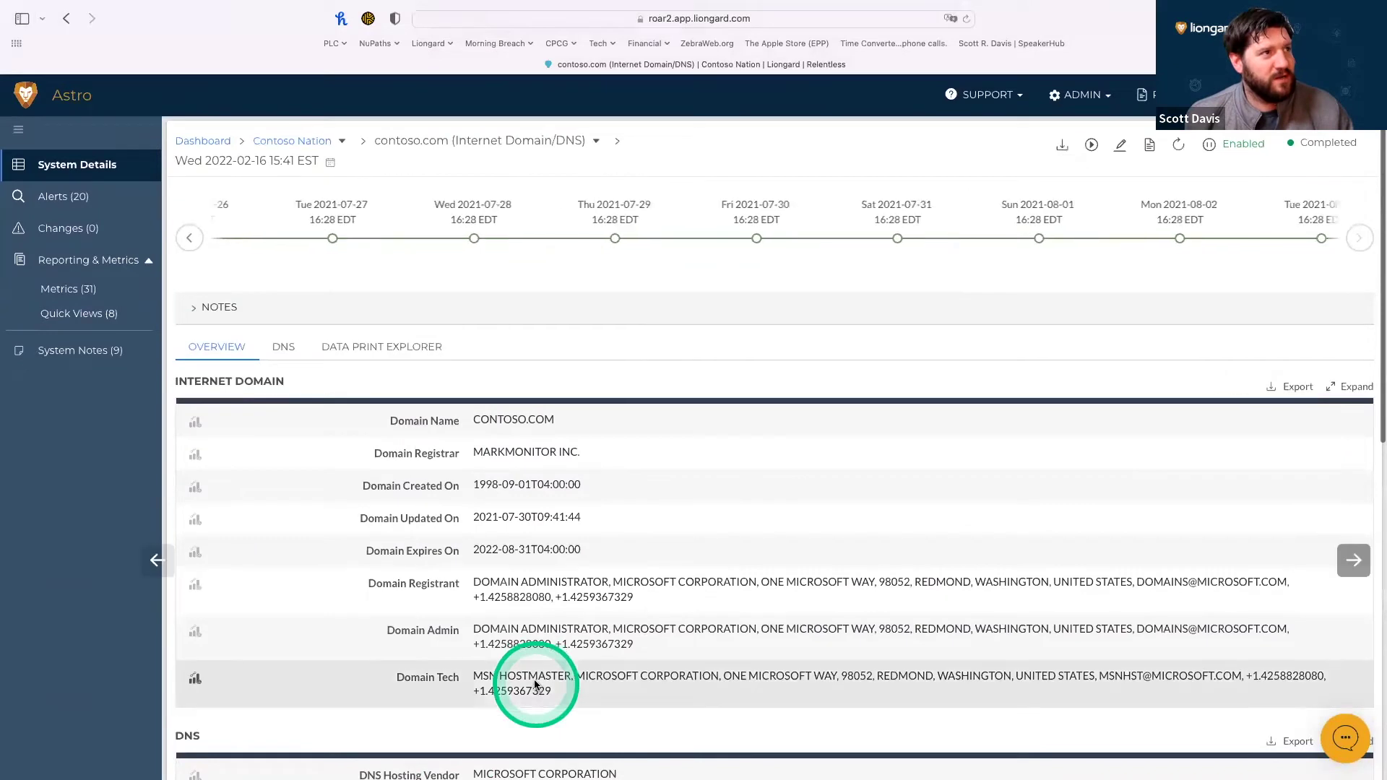
Page the inspection timeline back so it starts at Fri 2021-10-29.
click(985, 285)
click(864, 260)
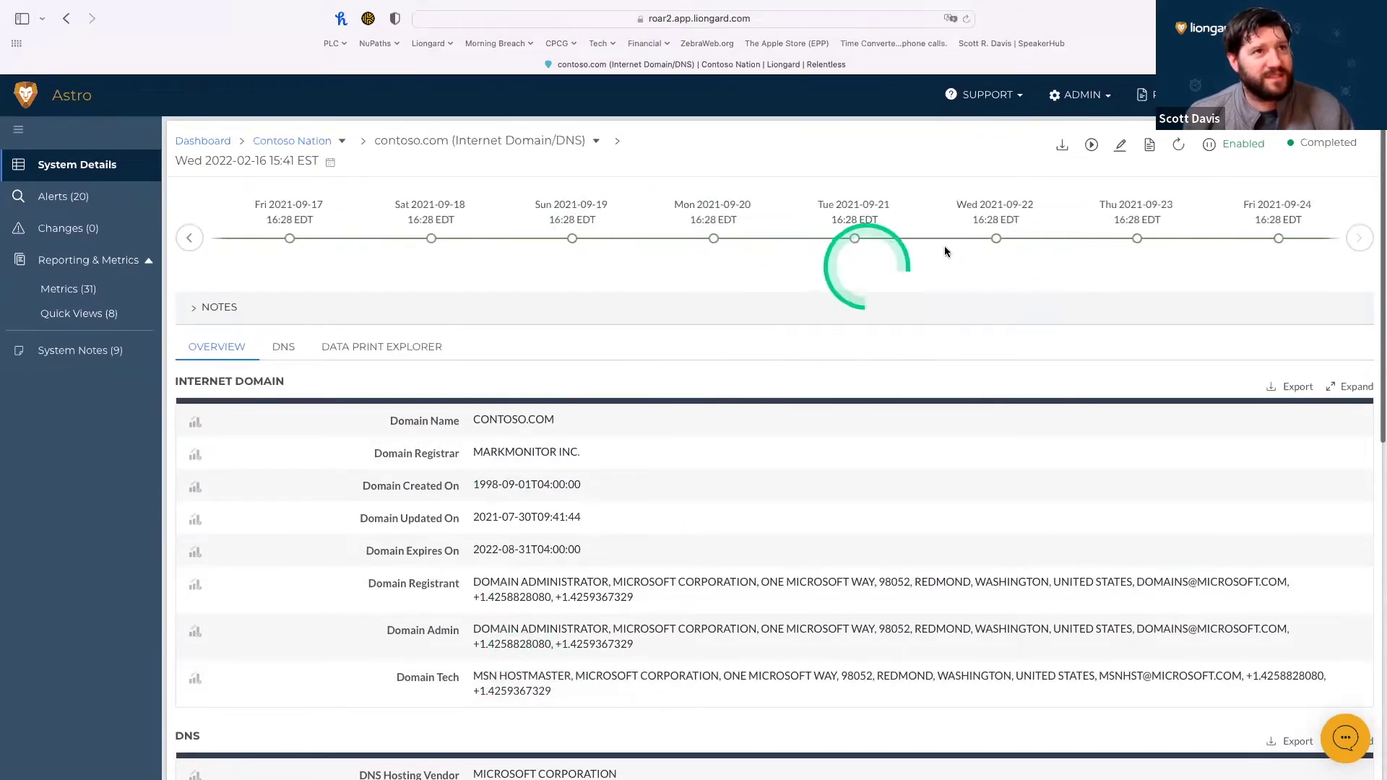
click(614, 270)
click(865, 326)
click(371, 250)
click(190, 238)
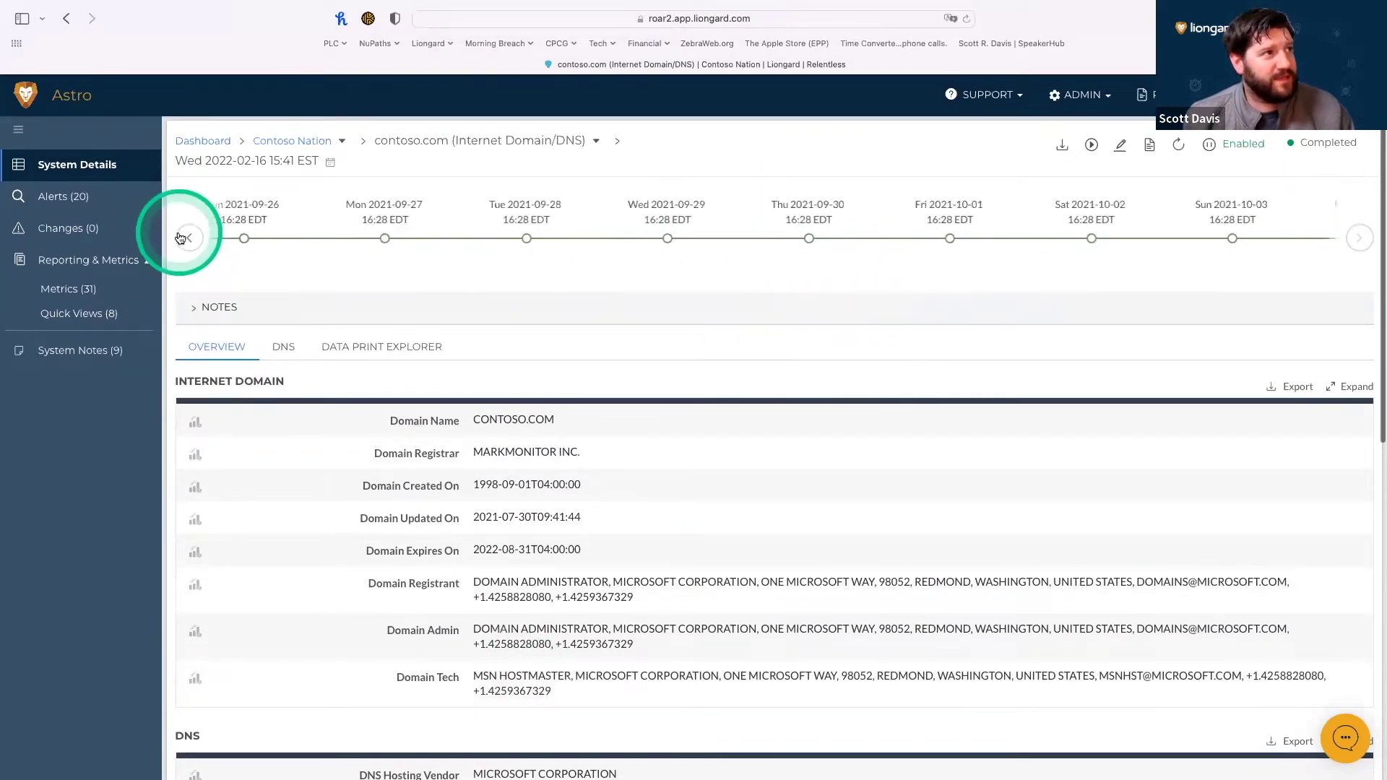
click(189, 239)
click(190, 238)
click(189, 238)
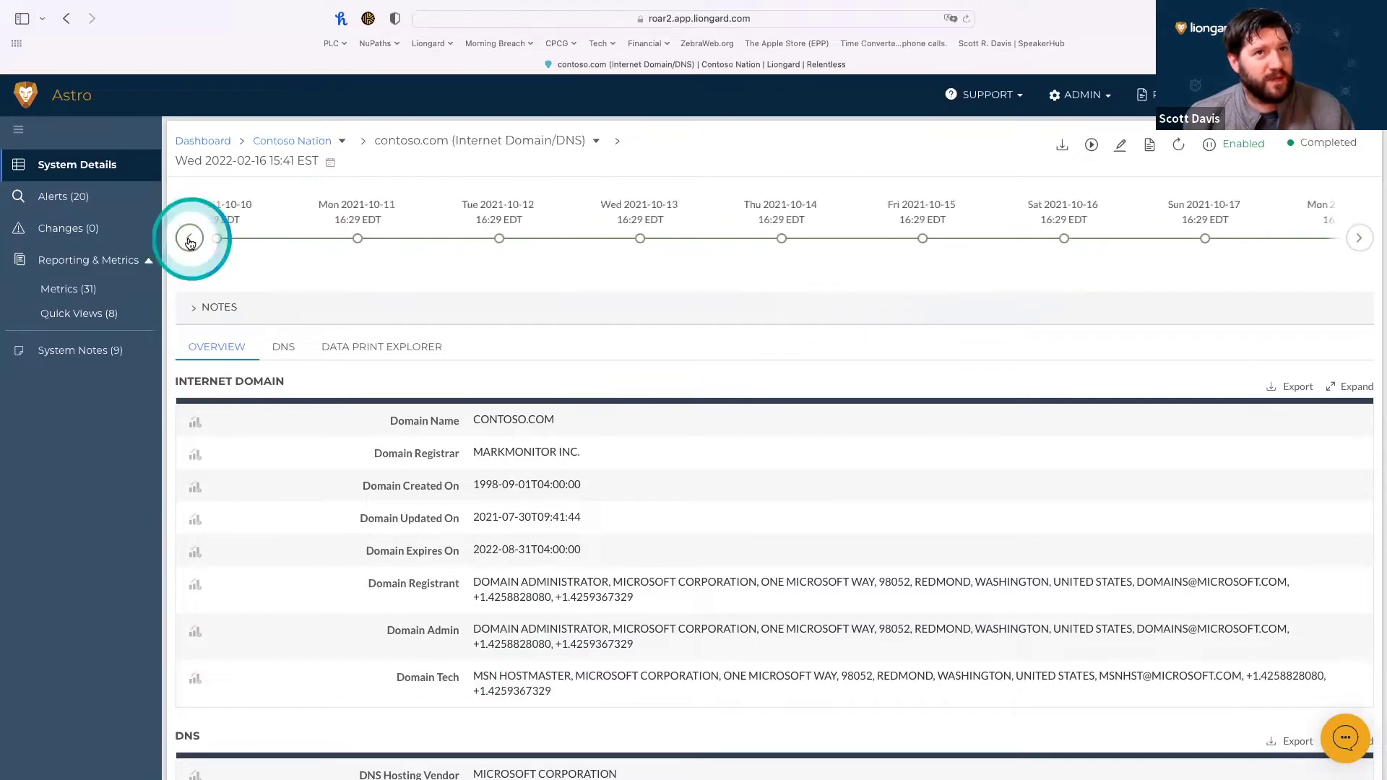
click(189, 238)
click(190, 240)
click(190, 240)
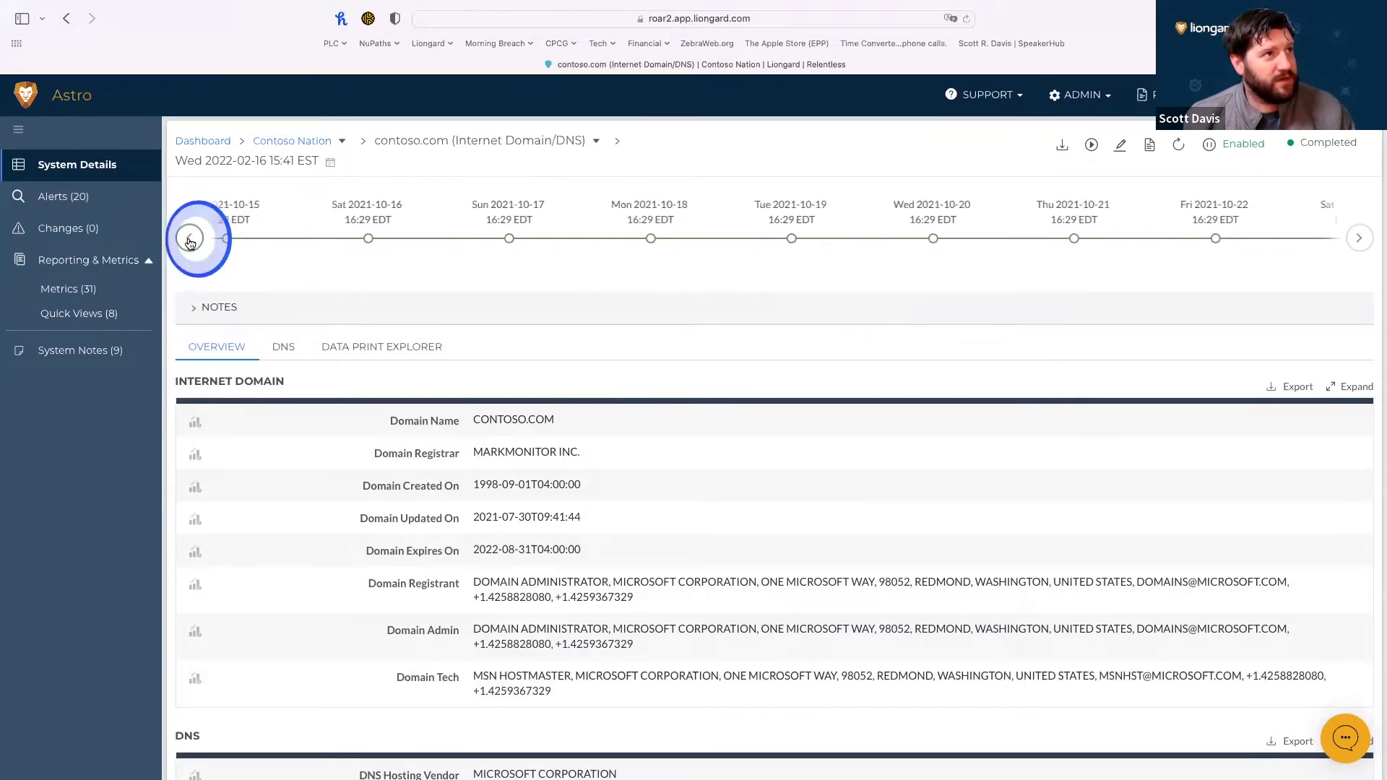
click(189, 238)
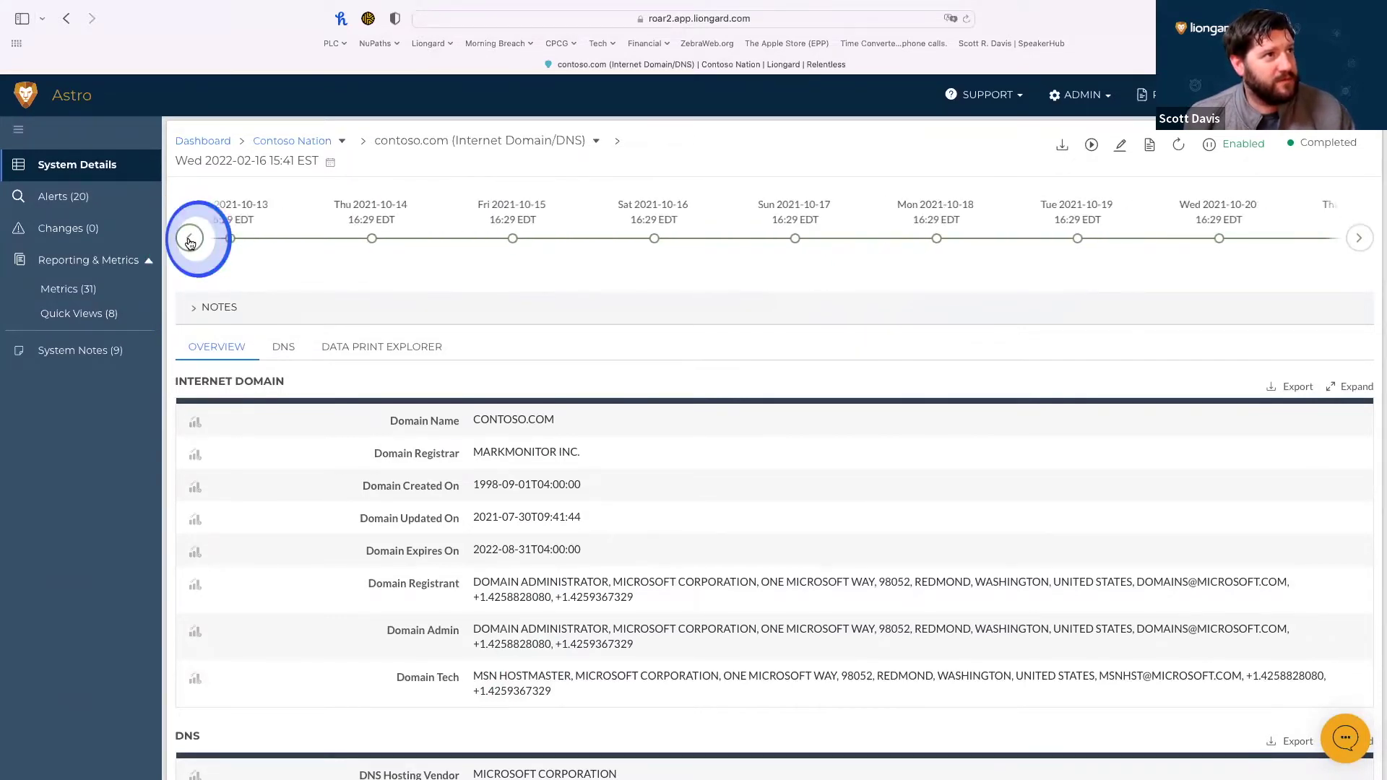
click(189, 238)
click(189, 240)
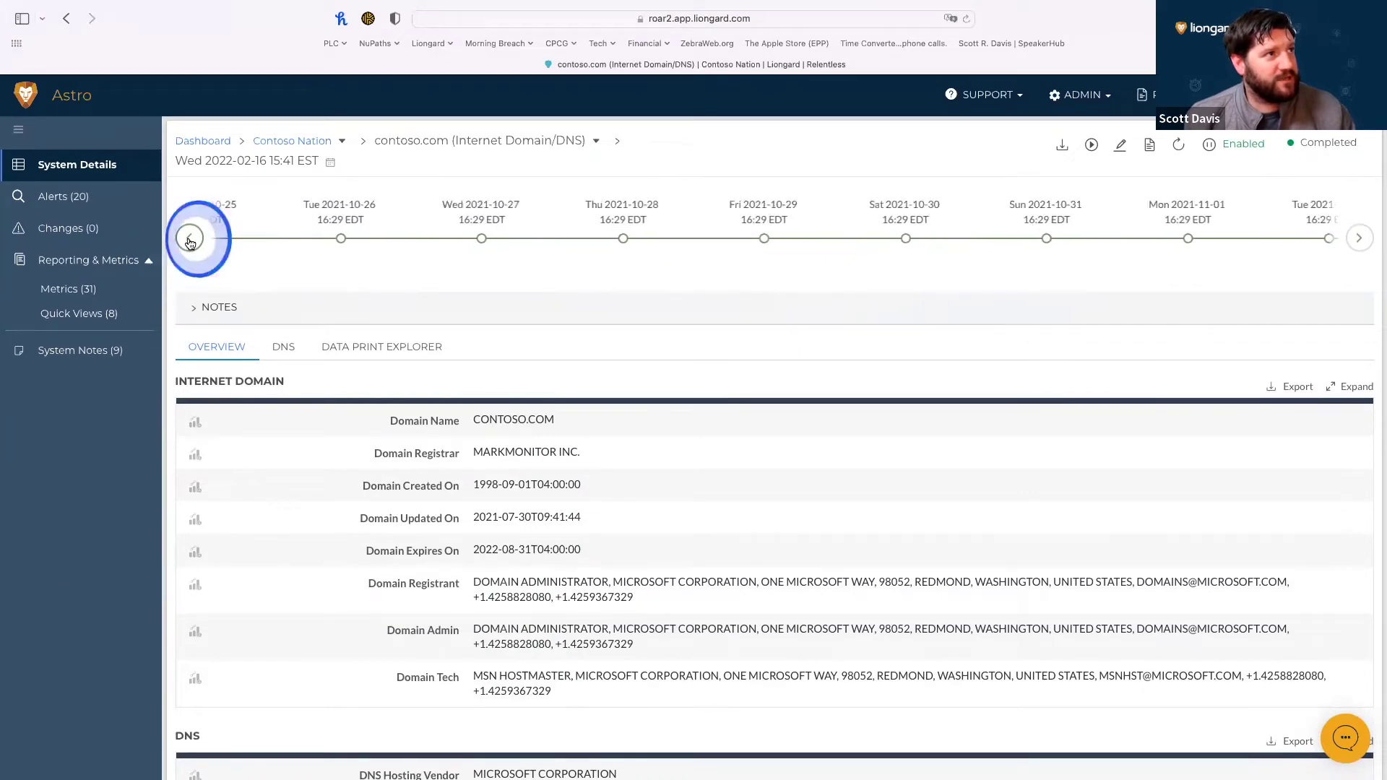
click(190, 240)
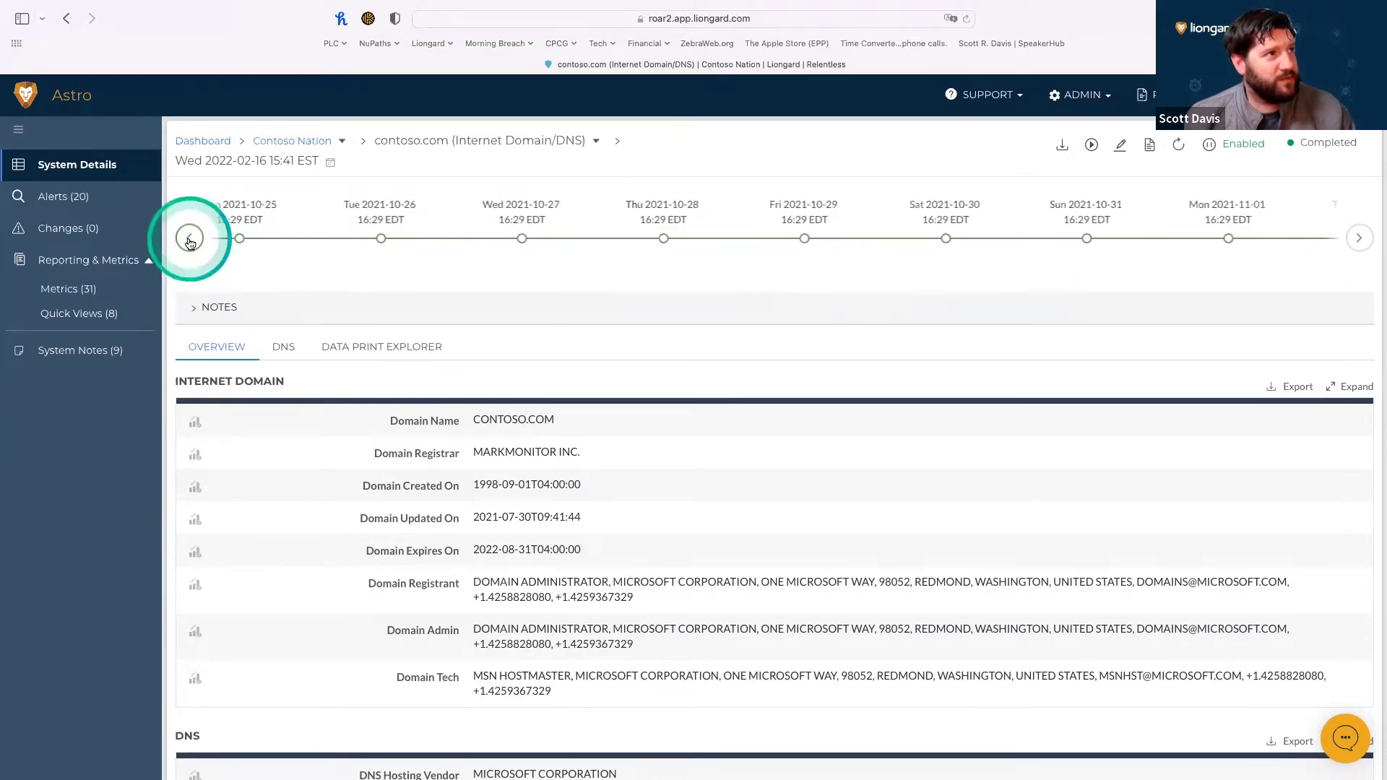
click(189, 240)
click(189, 241)
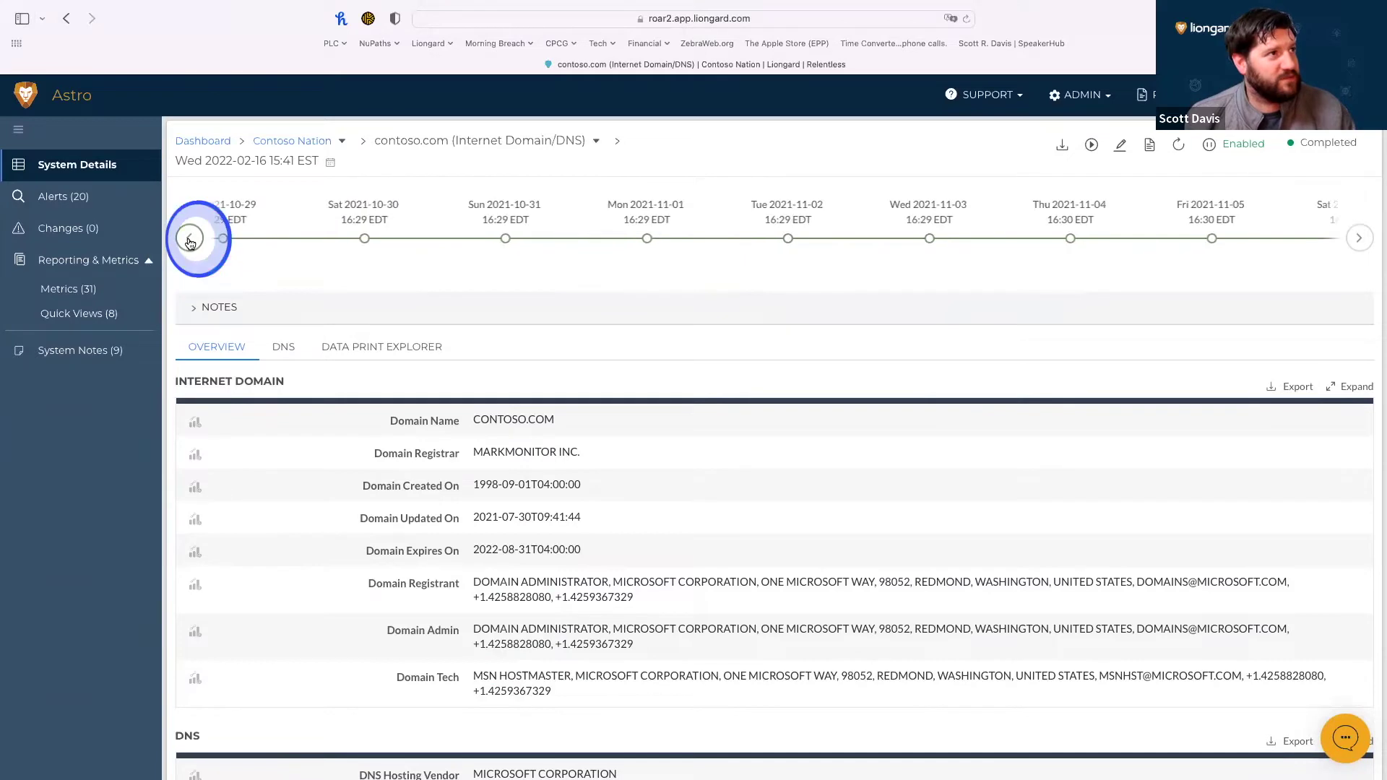
click(189, 242)
click(189, 242)
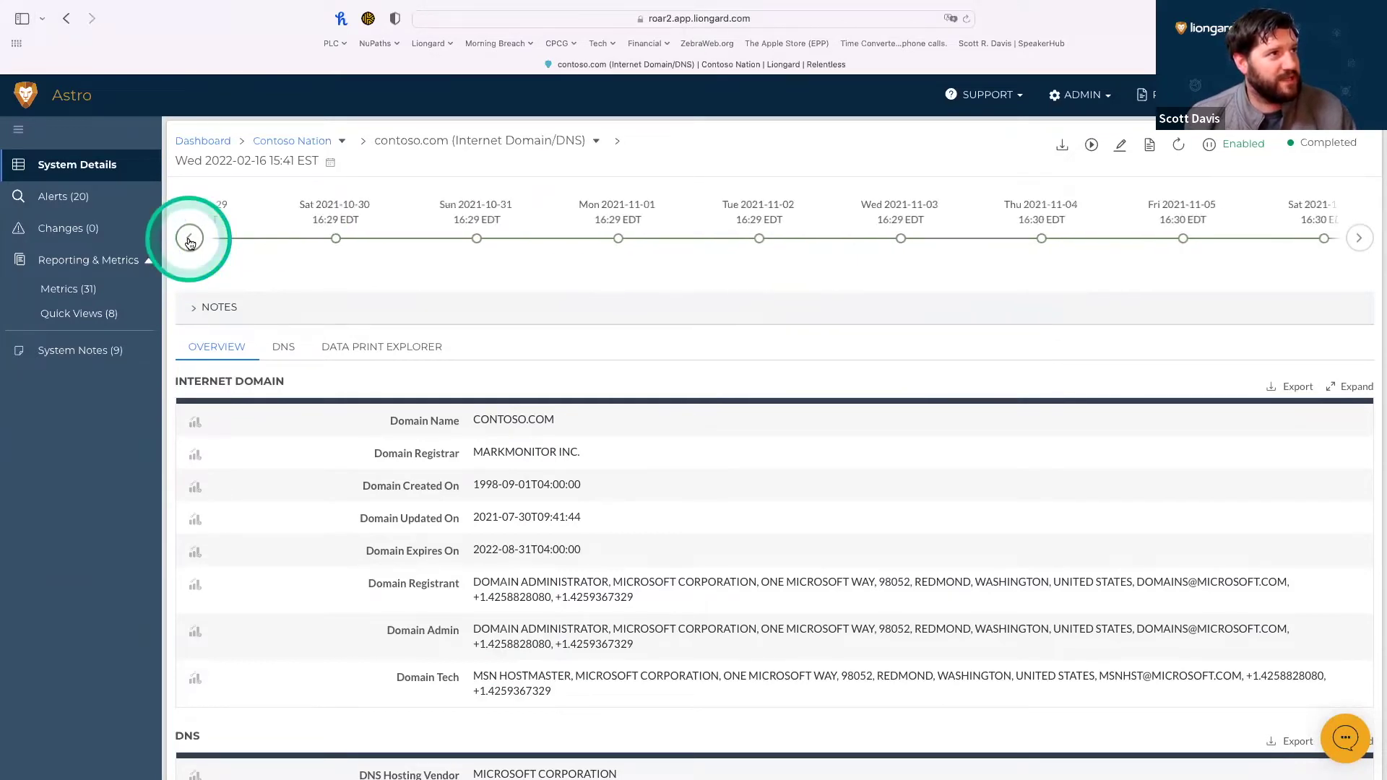
click(514, 273)
drag(513, 272, 190, 237)
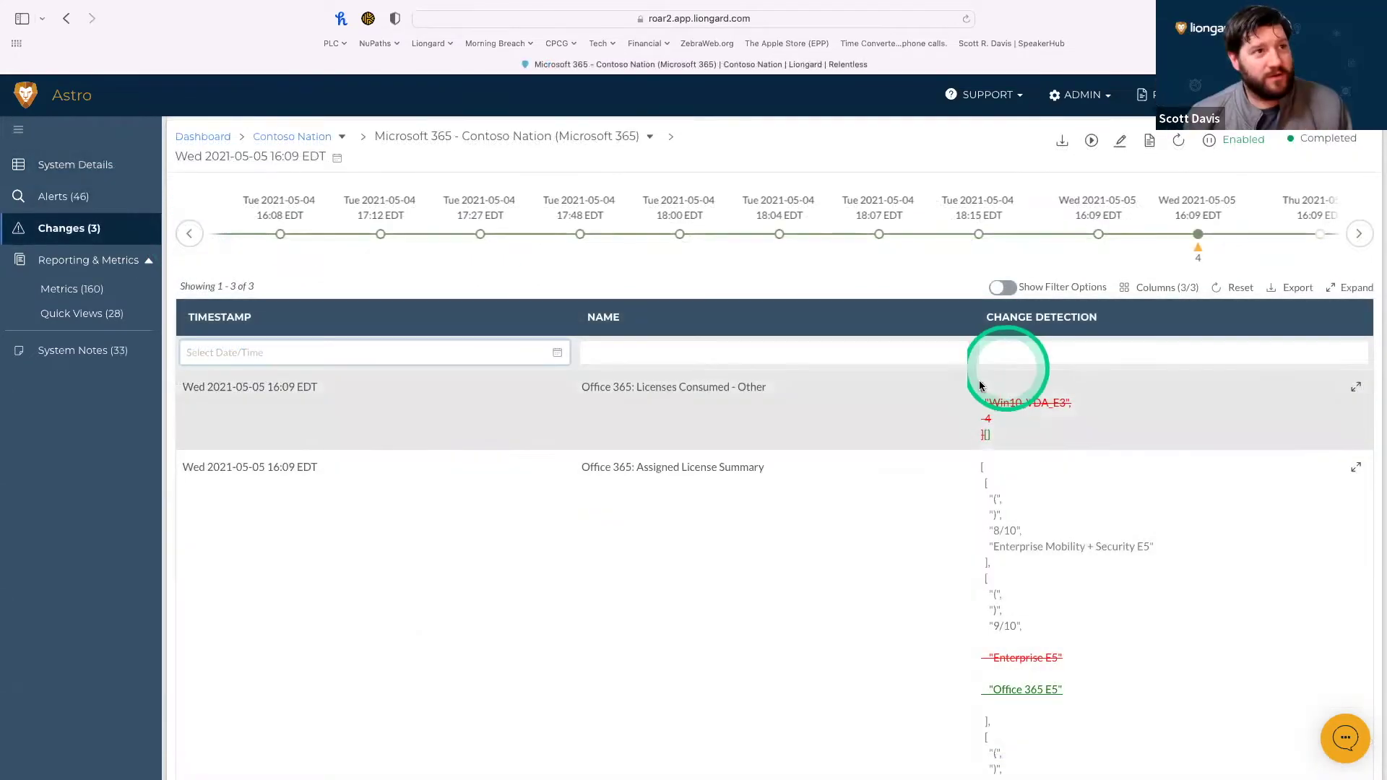
Highlight the removed Win10_VDA_E3 license, the added Office 365 E5 value and the 8/10 count.
drag(1006, 366, 715, 390)
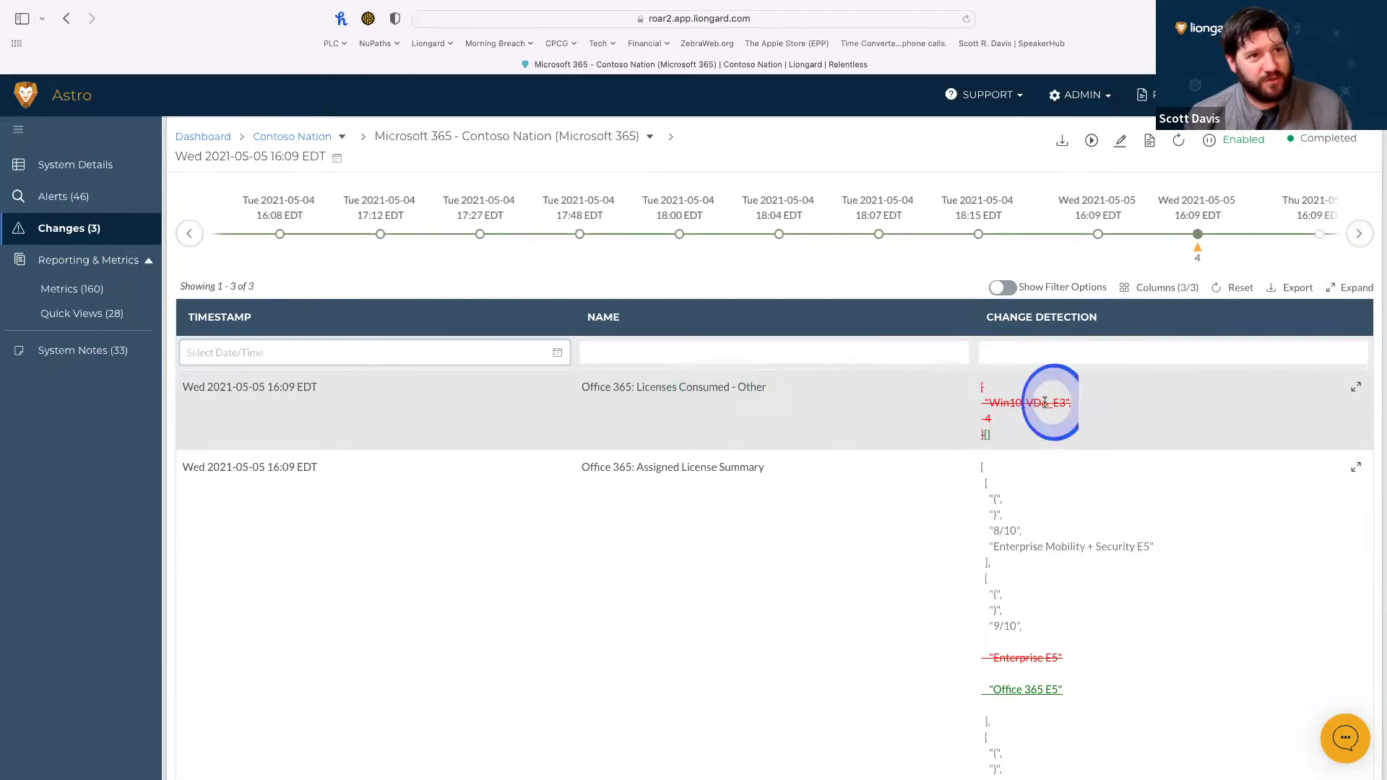
drag(989, 403, 1076, 402)
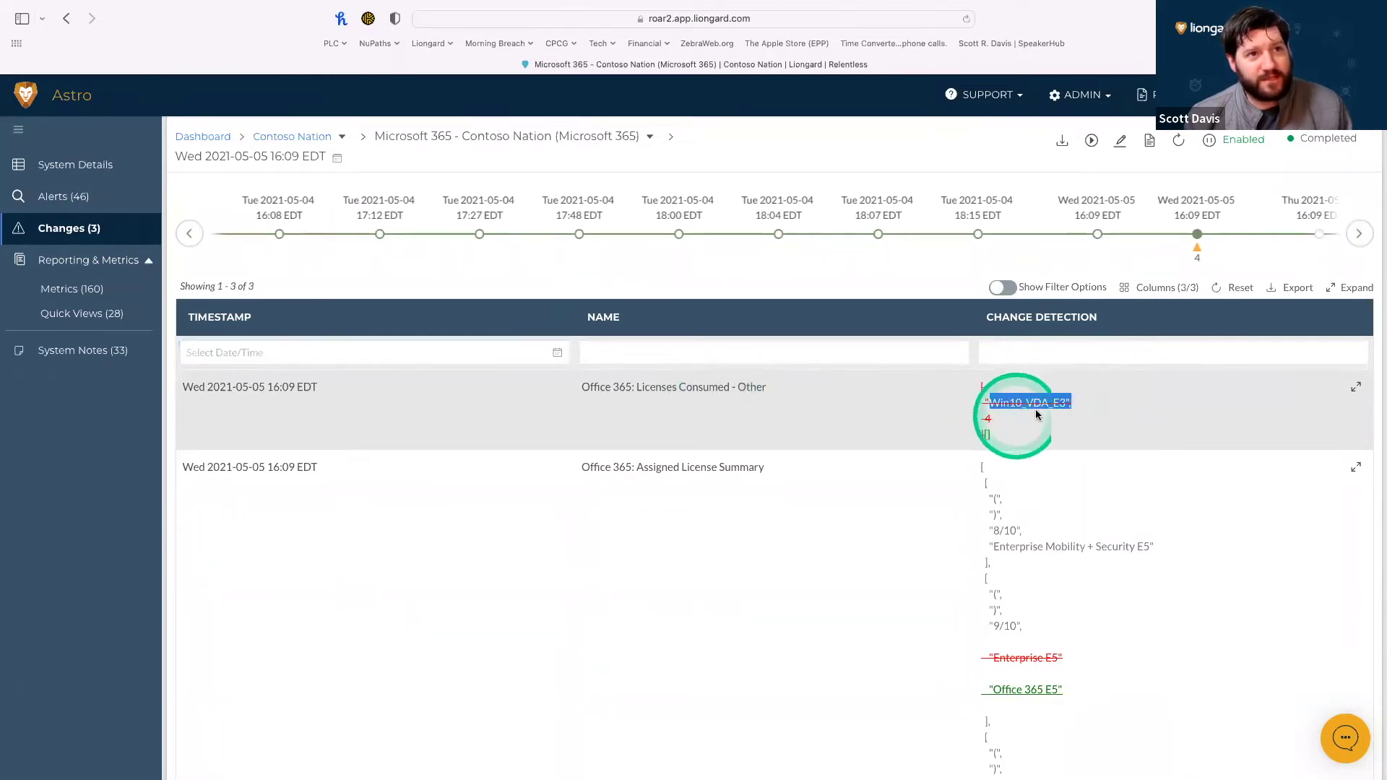
scroll(1062, 607, down, 2)
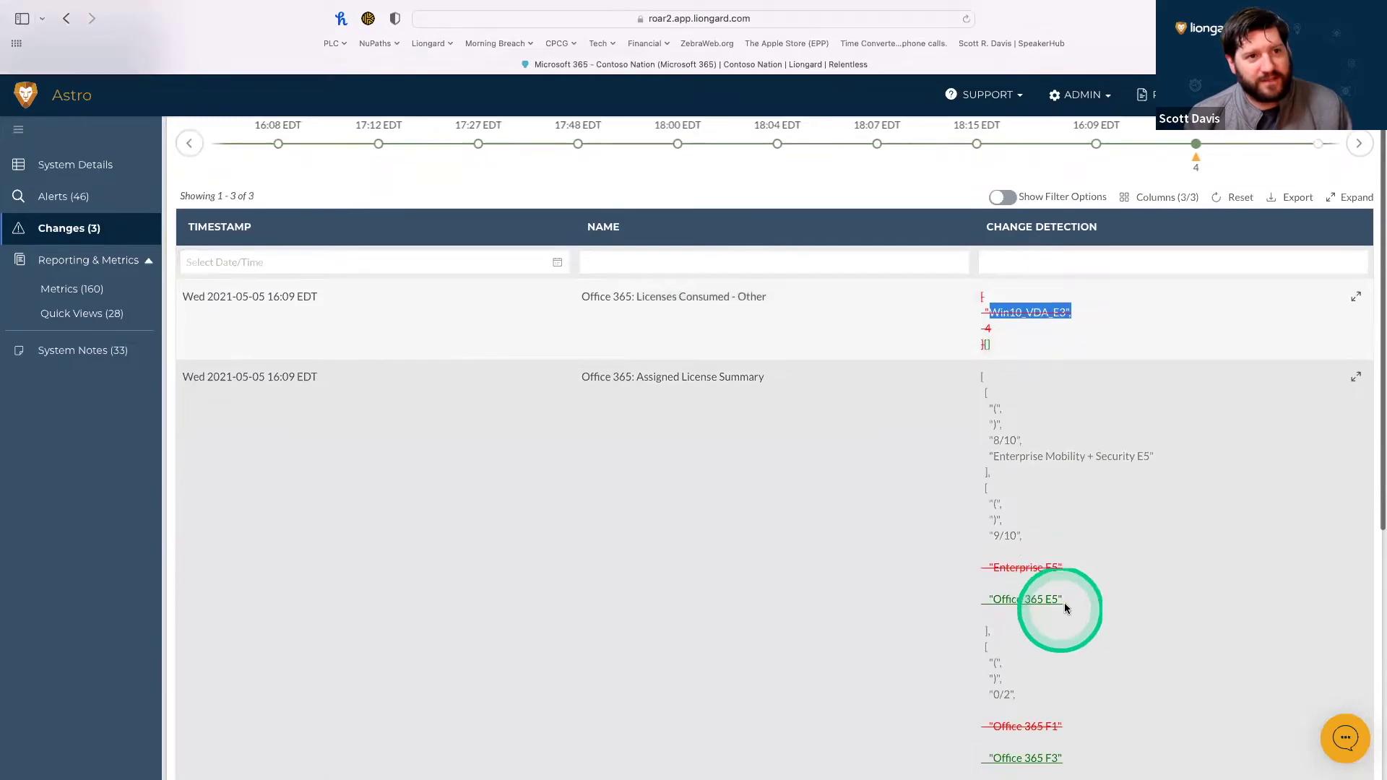
drag(951, 597, 1068, 601)
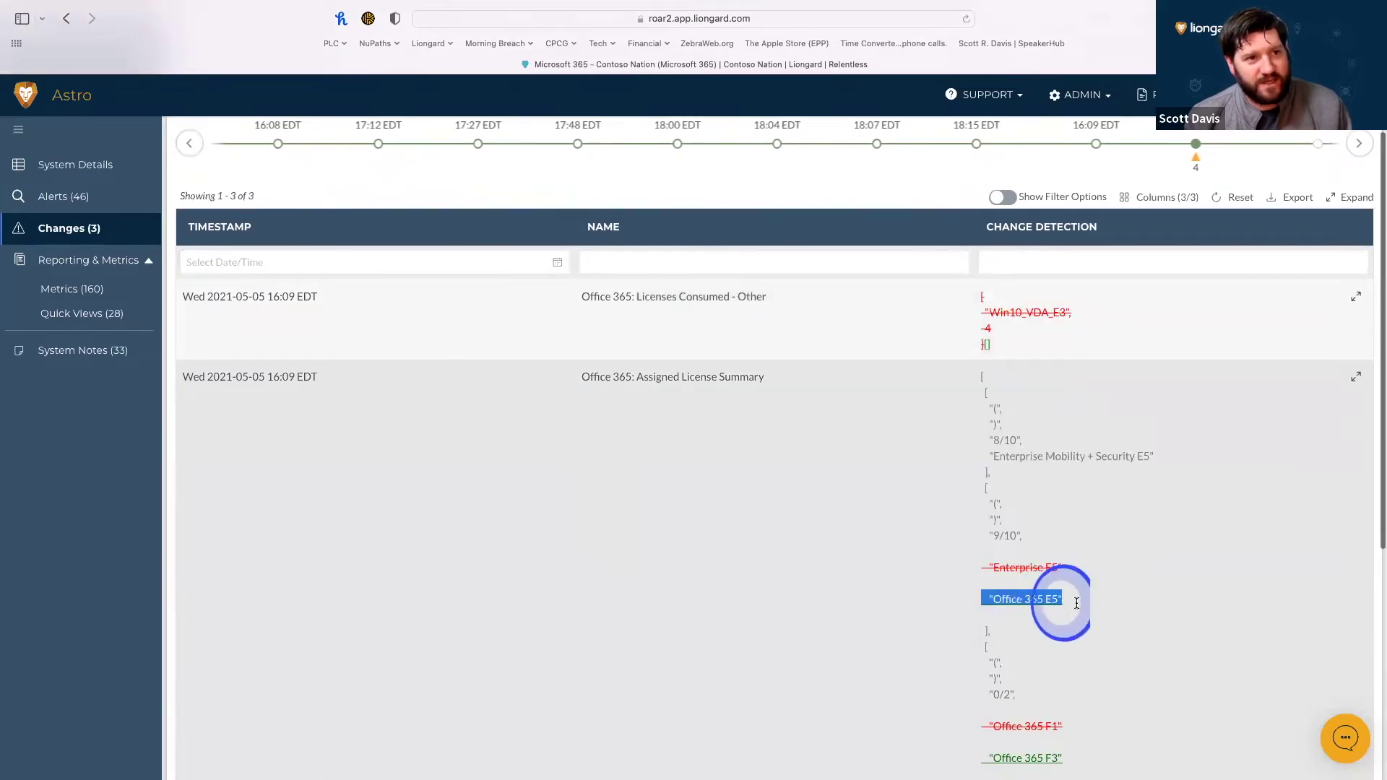
click(1083, 604)
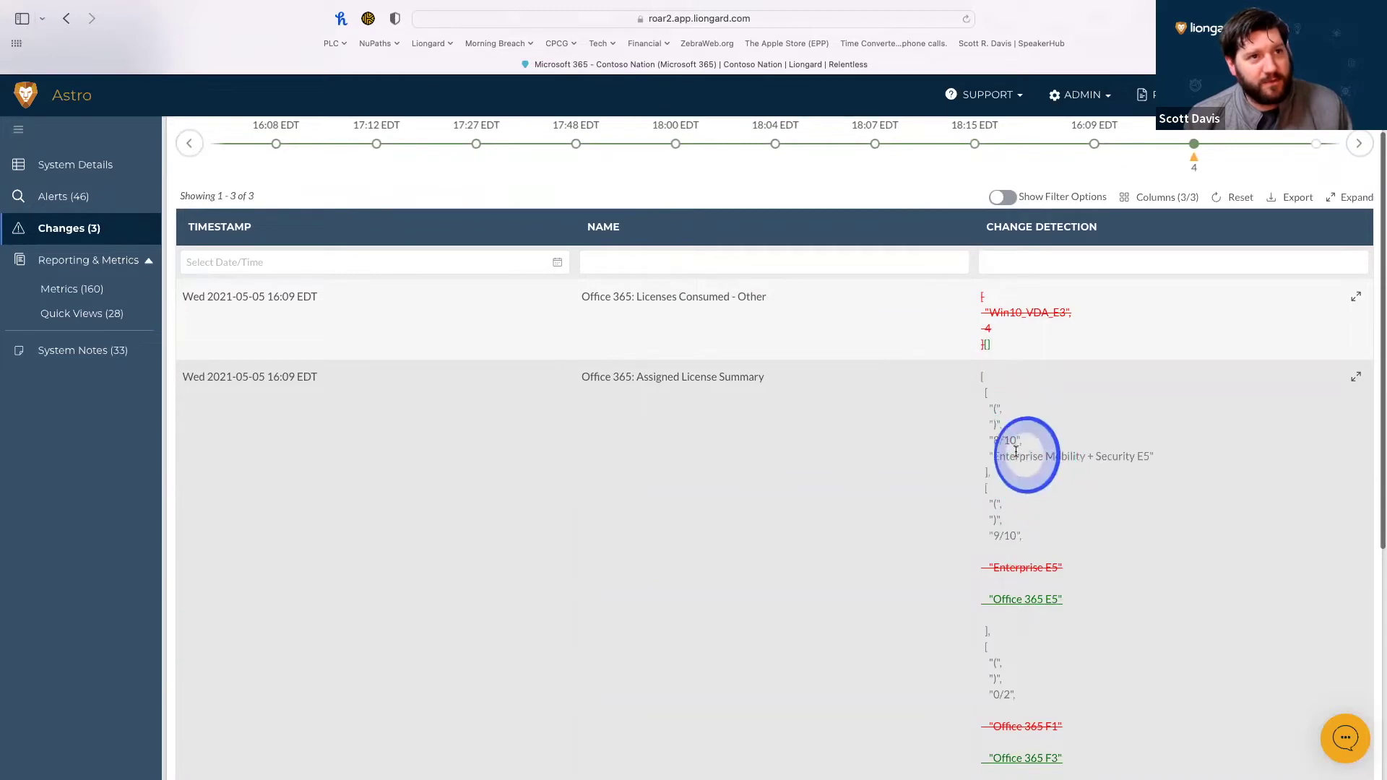
drag(1020, 455, 1002, 435)
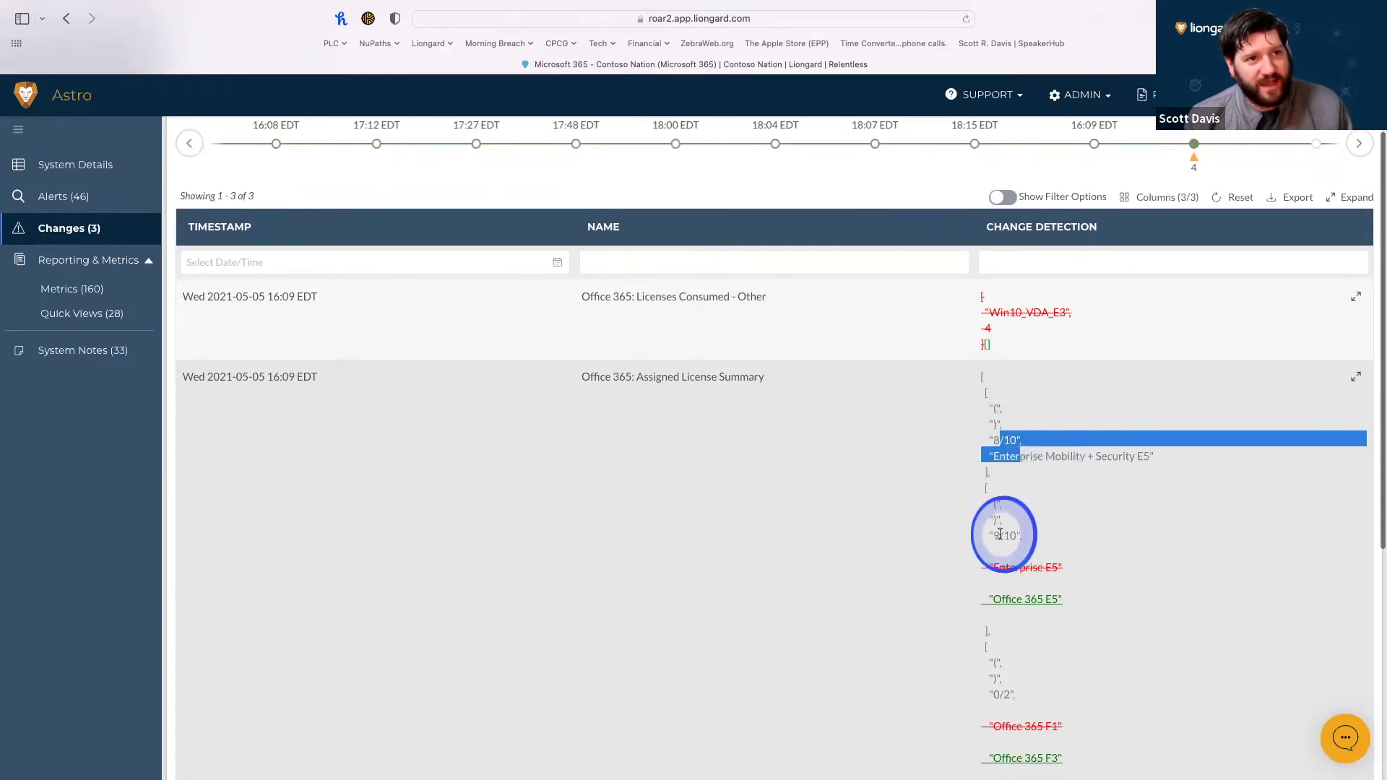
drag(994, 535, 1031, 557)
Expand the full licensed user list change and highlight the removed user license entries.
scroll(1039, 556, down, 3)
scroll(1039, 556, down, 3)
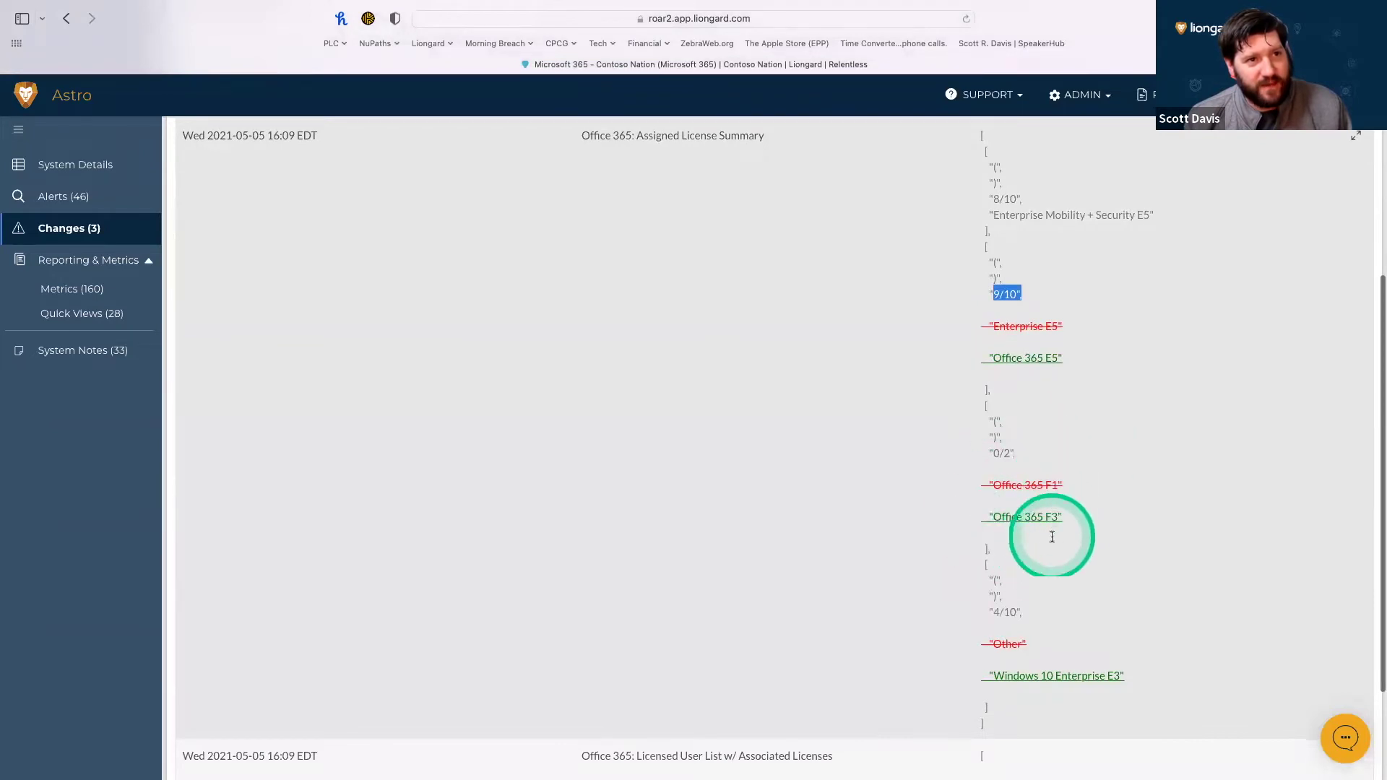
scroll(1112, 638, down, 3)
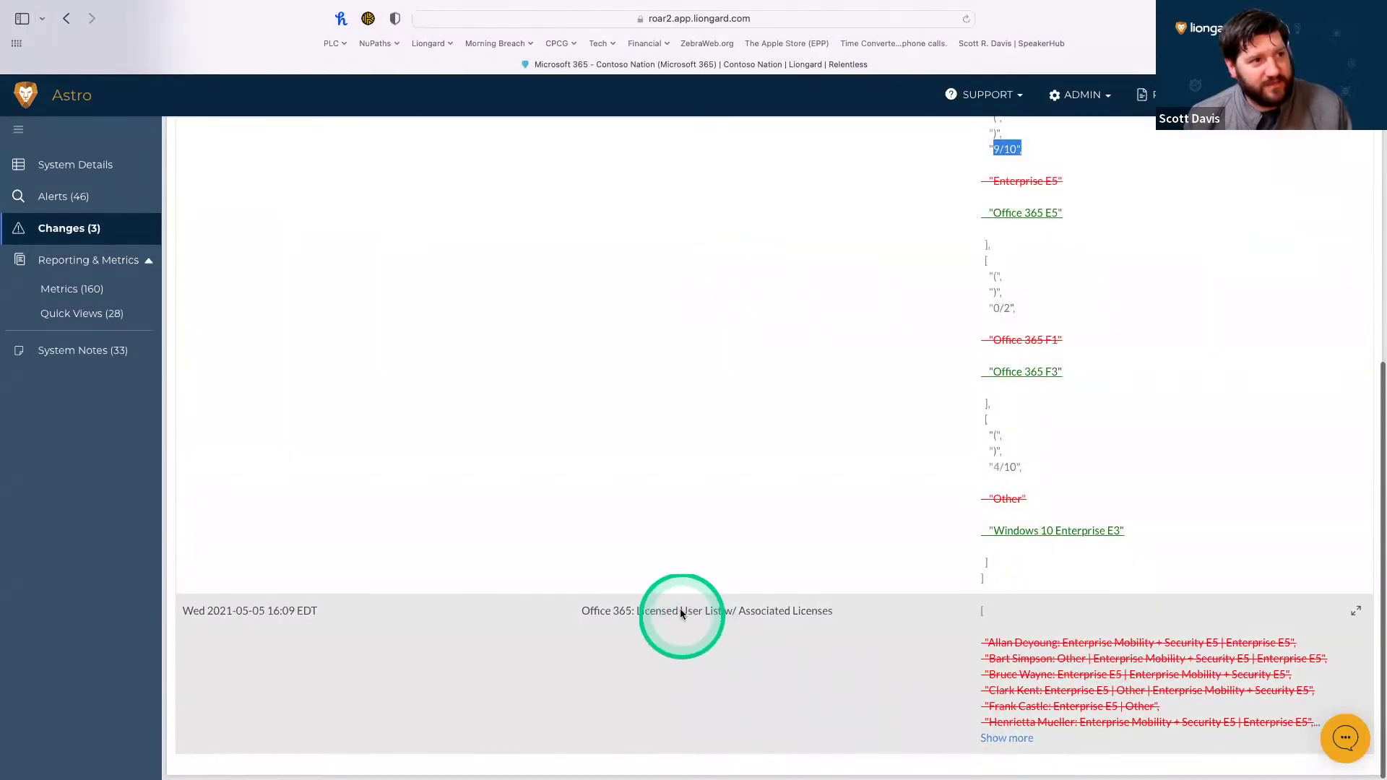
click(1009, 739)
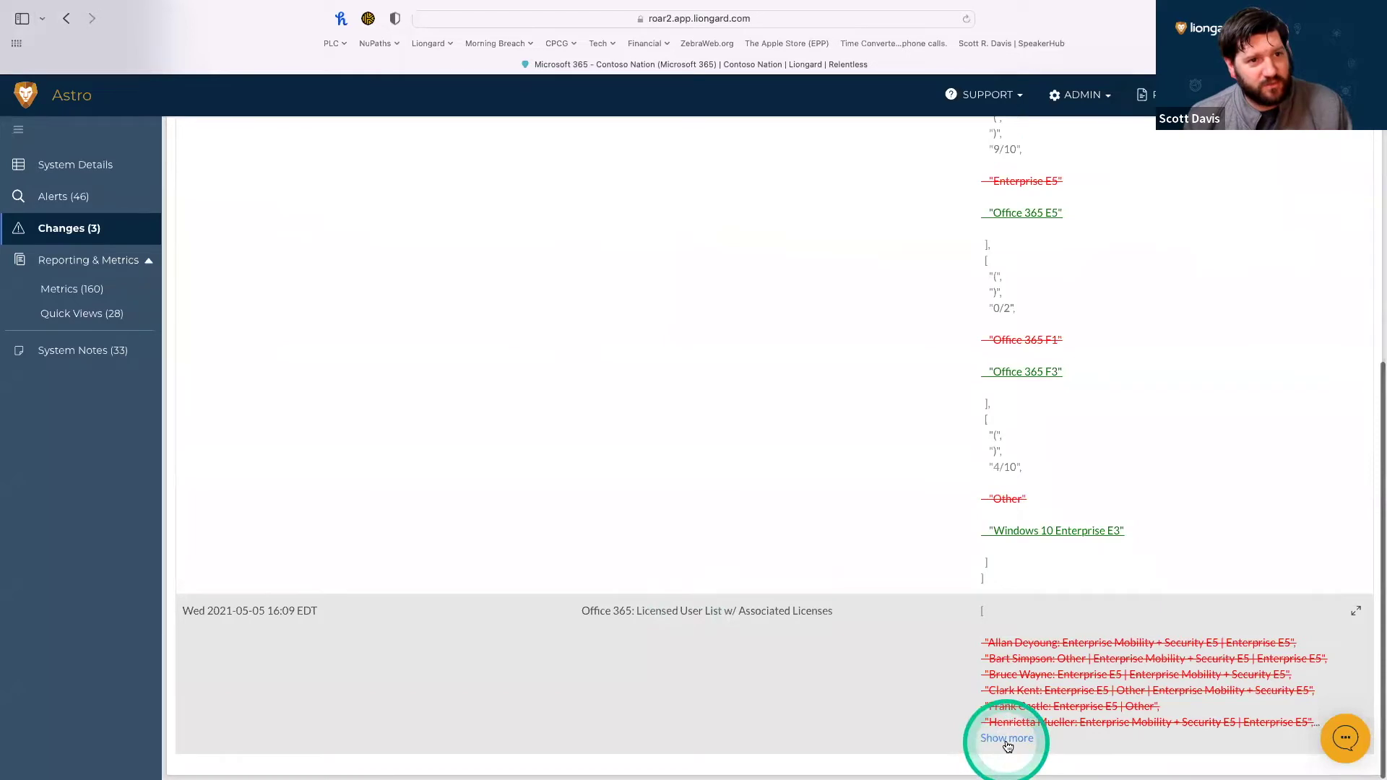
scroll(1009, 745, down, 2)
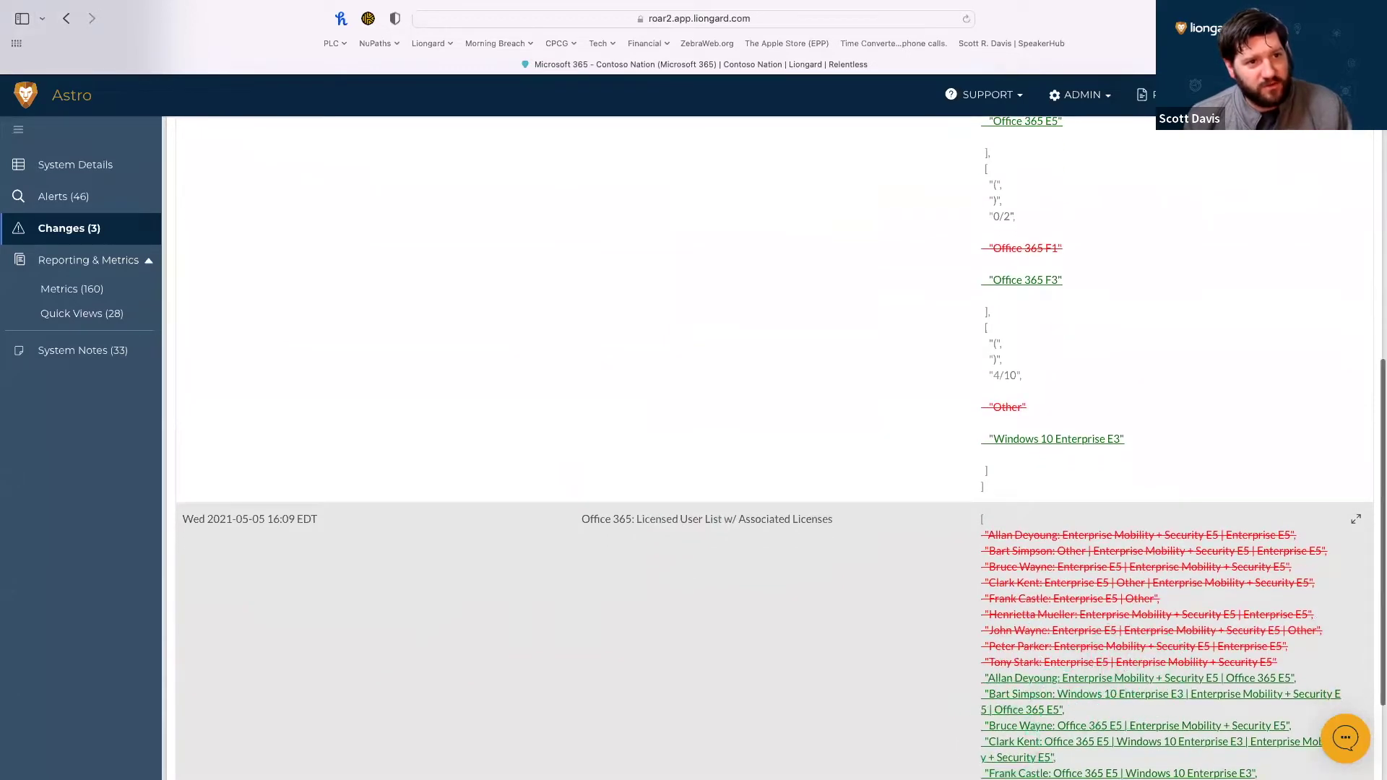
scroll(1091, 656, down, 2)
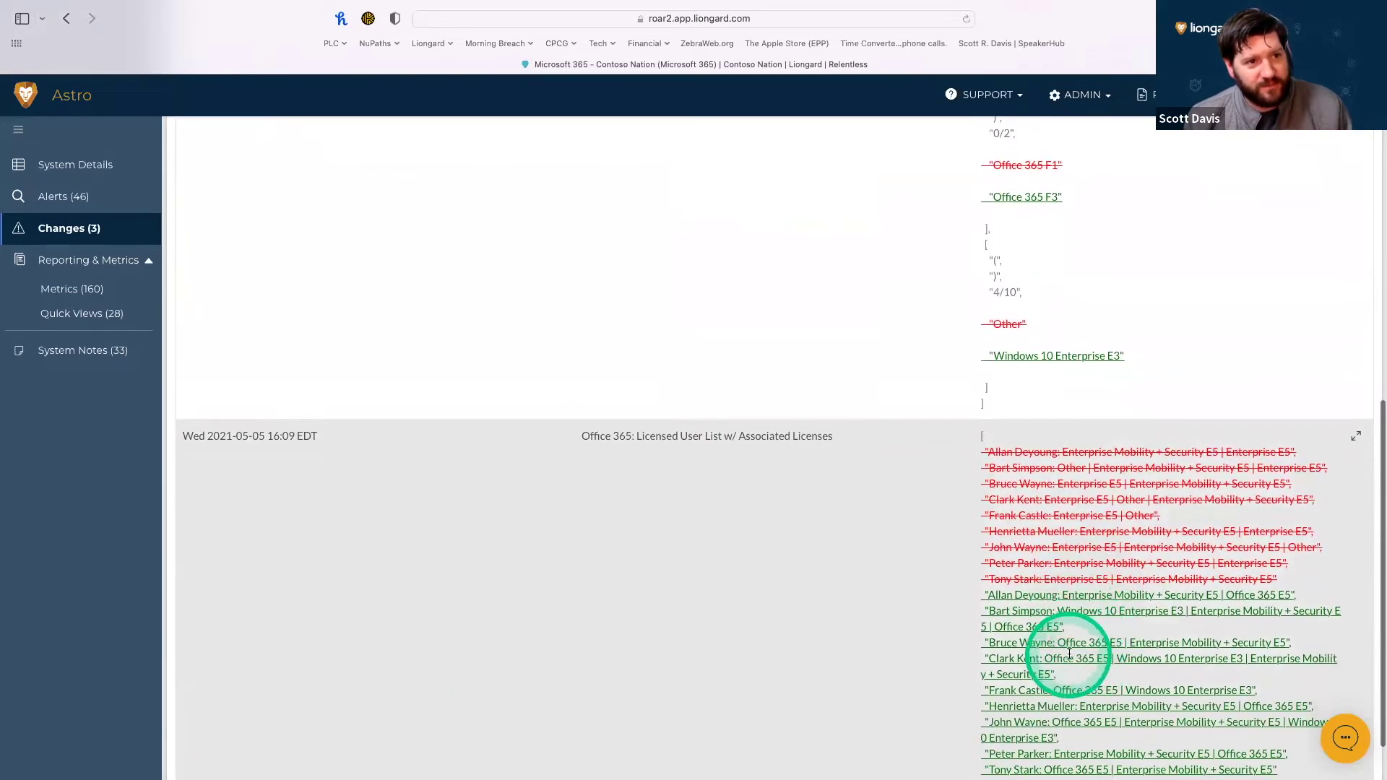
scroll(1052, 630, down, 1)
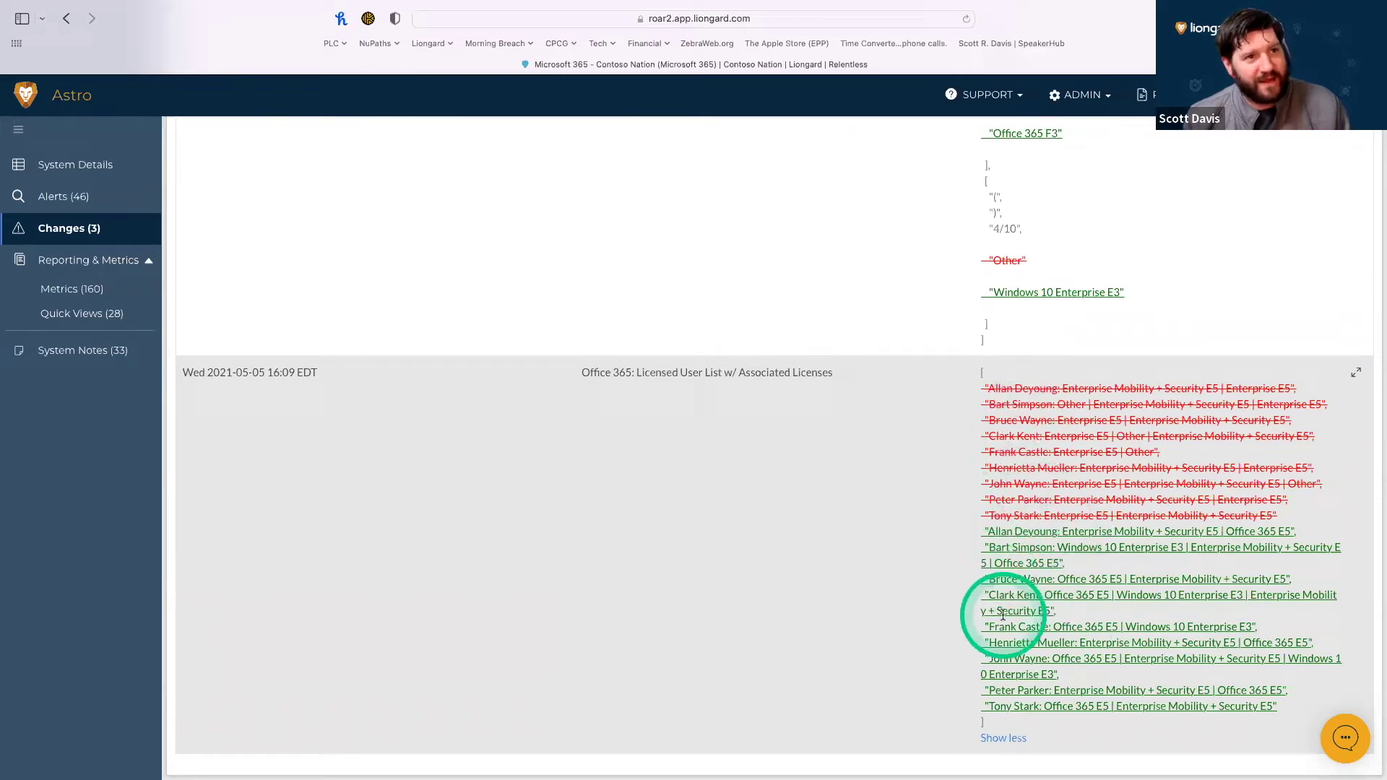
drag(1006, 388, 990, 534)
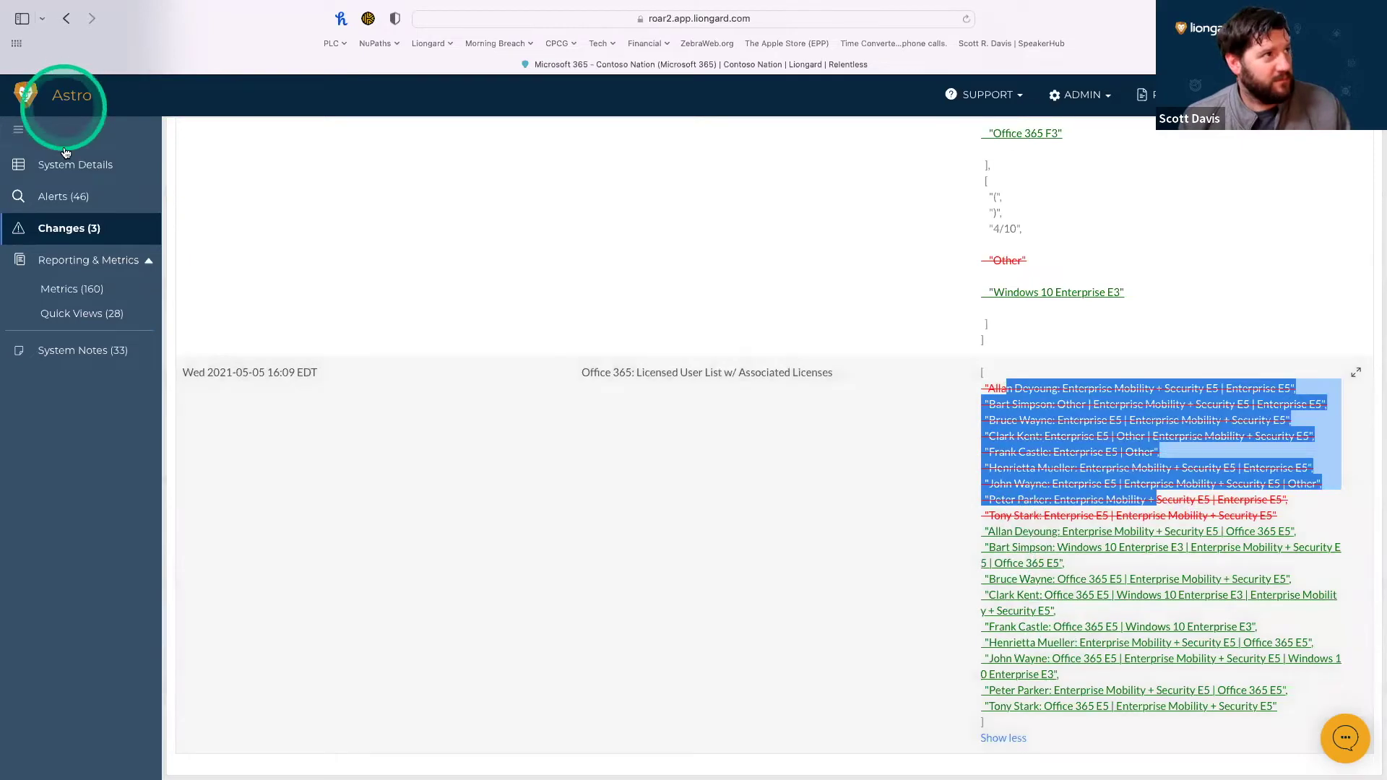
click(70, 168)
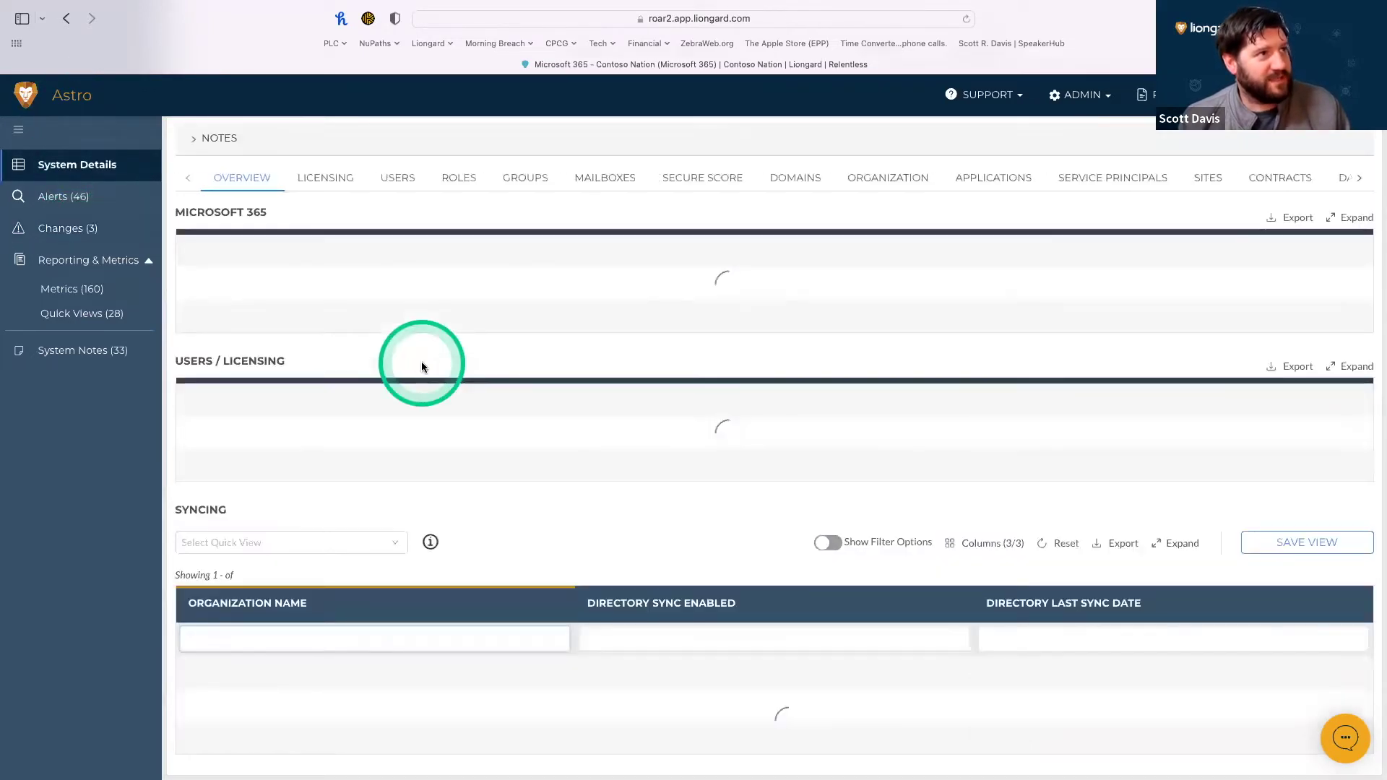
Highlight the tenant secure score of 15 / 64 and review the Users/Licensing and Syncing sections.
scroll(422, 367, up, 2)
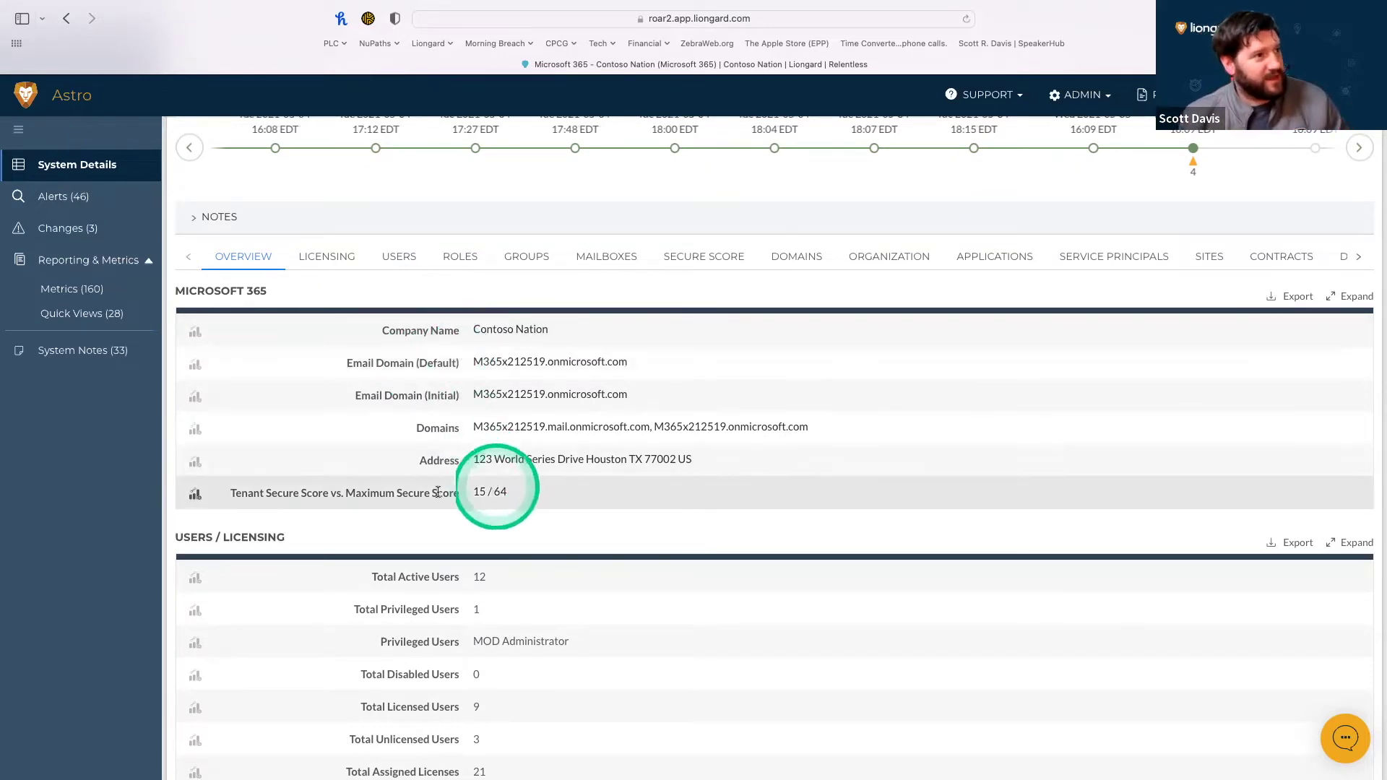
drag(355, 493, 516, 499)
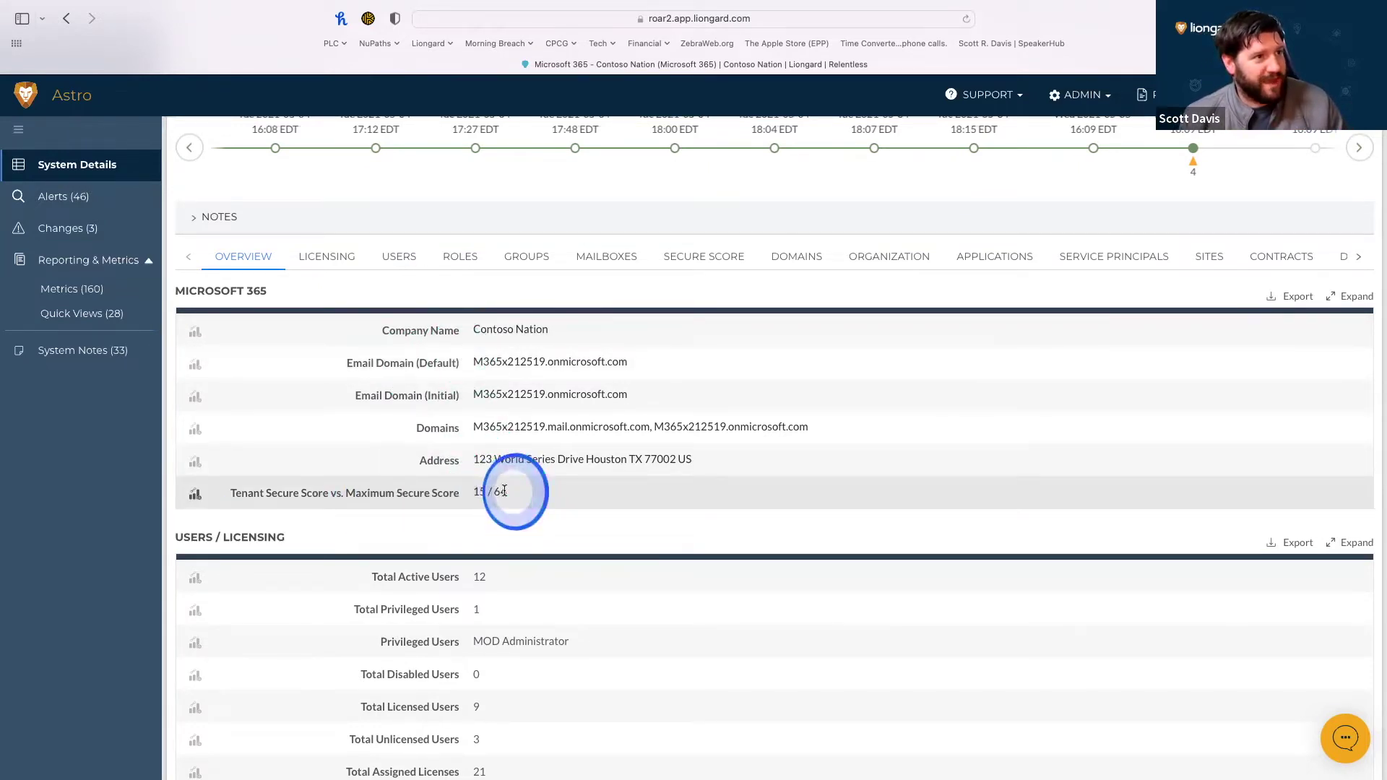
drag(504, 491, 462, 490)
scroll(481, 535, down, 1)
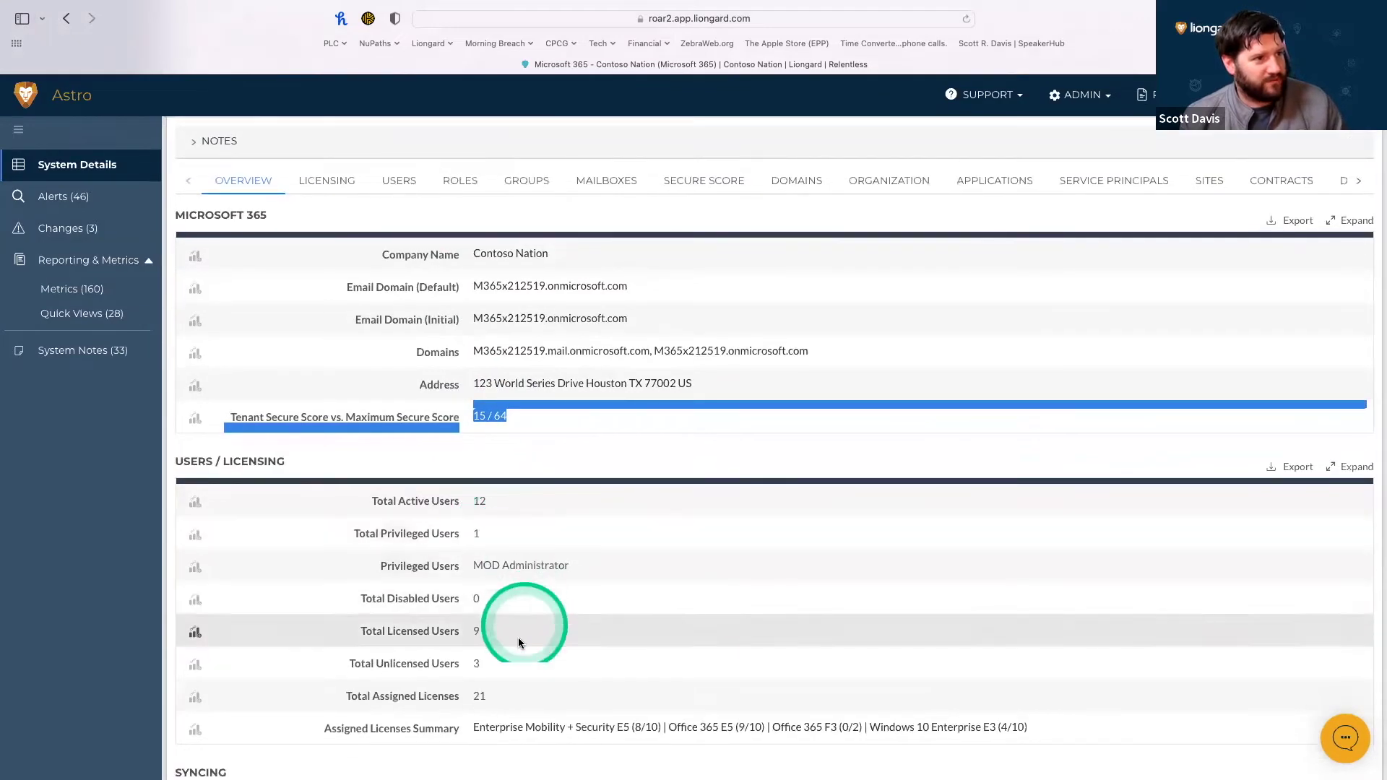
scroll(510, 677, down, 4)
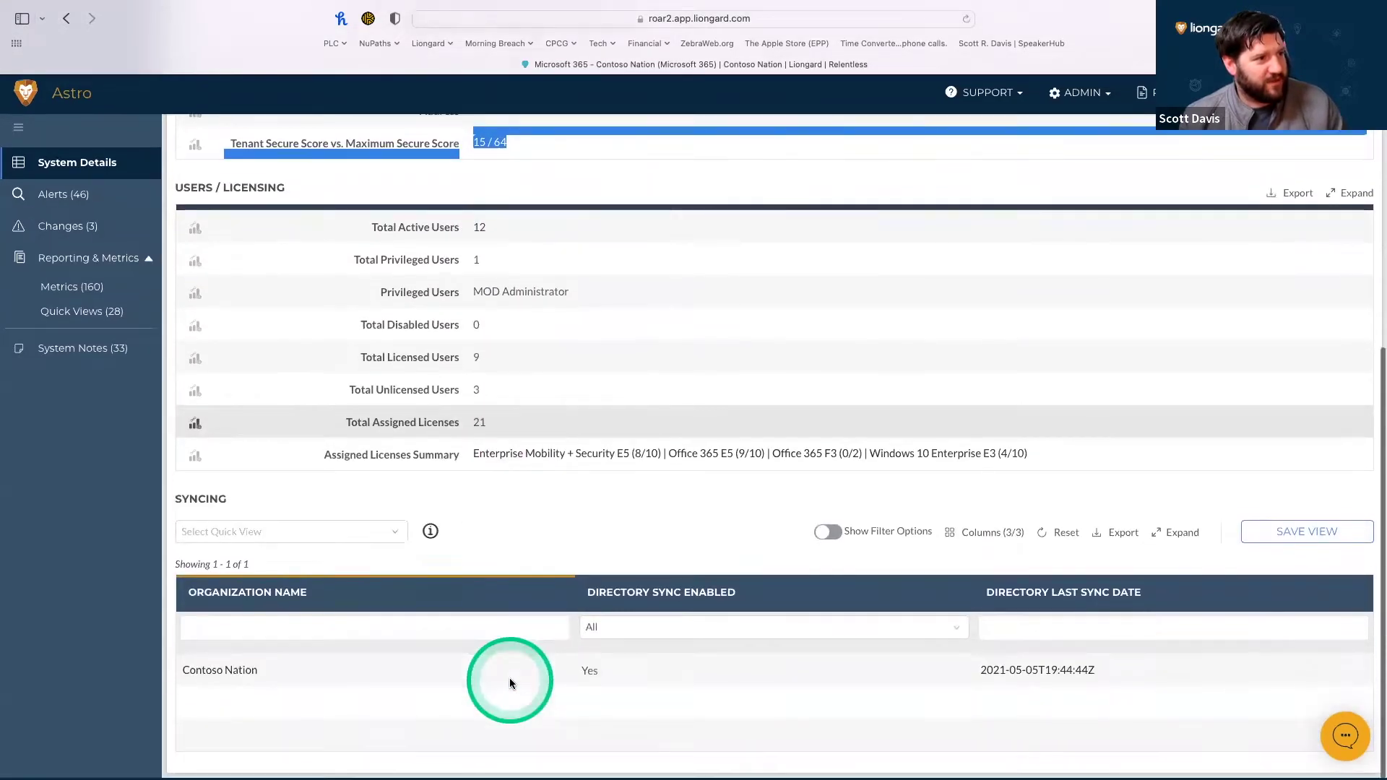
scroll(496, 654, up, 5)
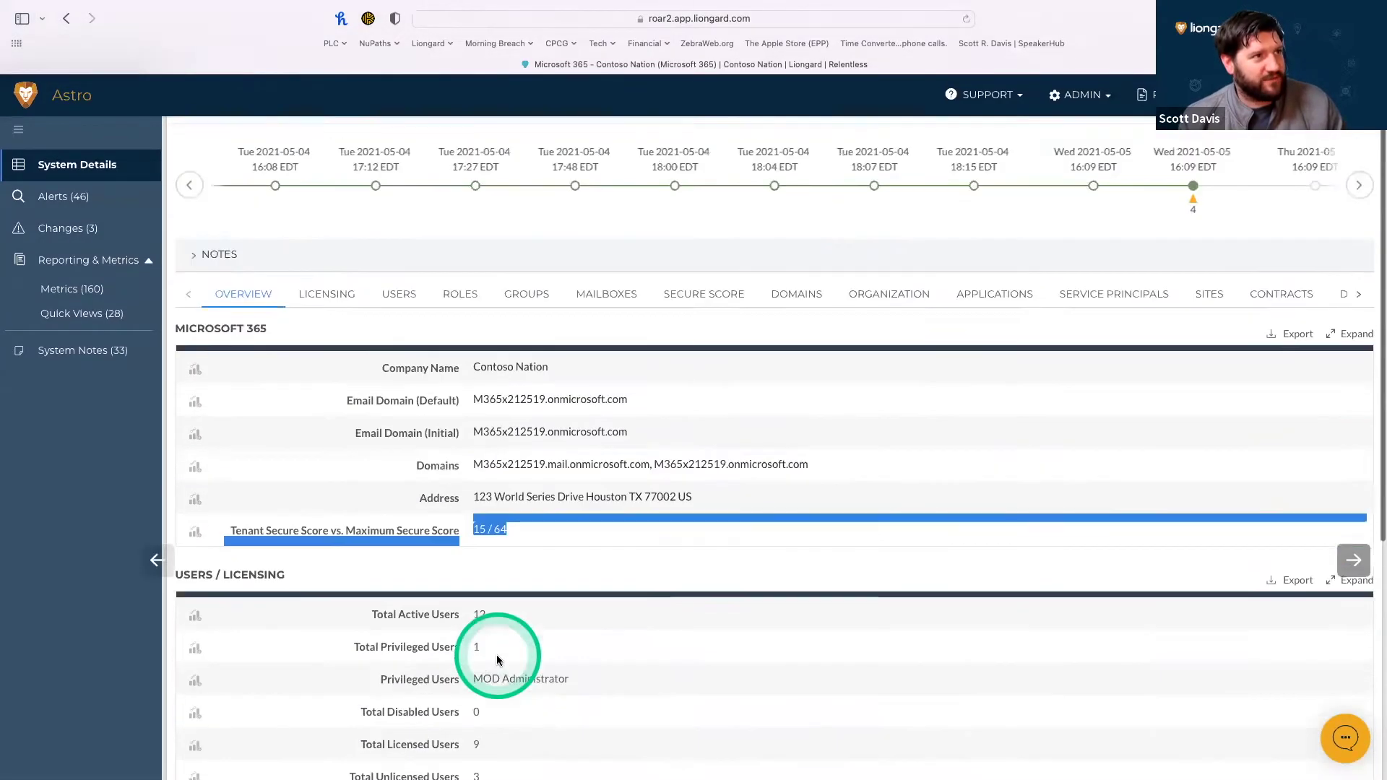
scroll(496, 655, up, 1)
On the Licensing tab, highlight Office 365 E5's 9 assigned and 10 active licenses.
click(339, 341)
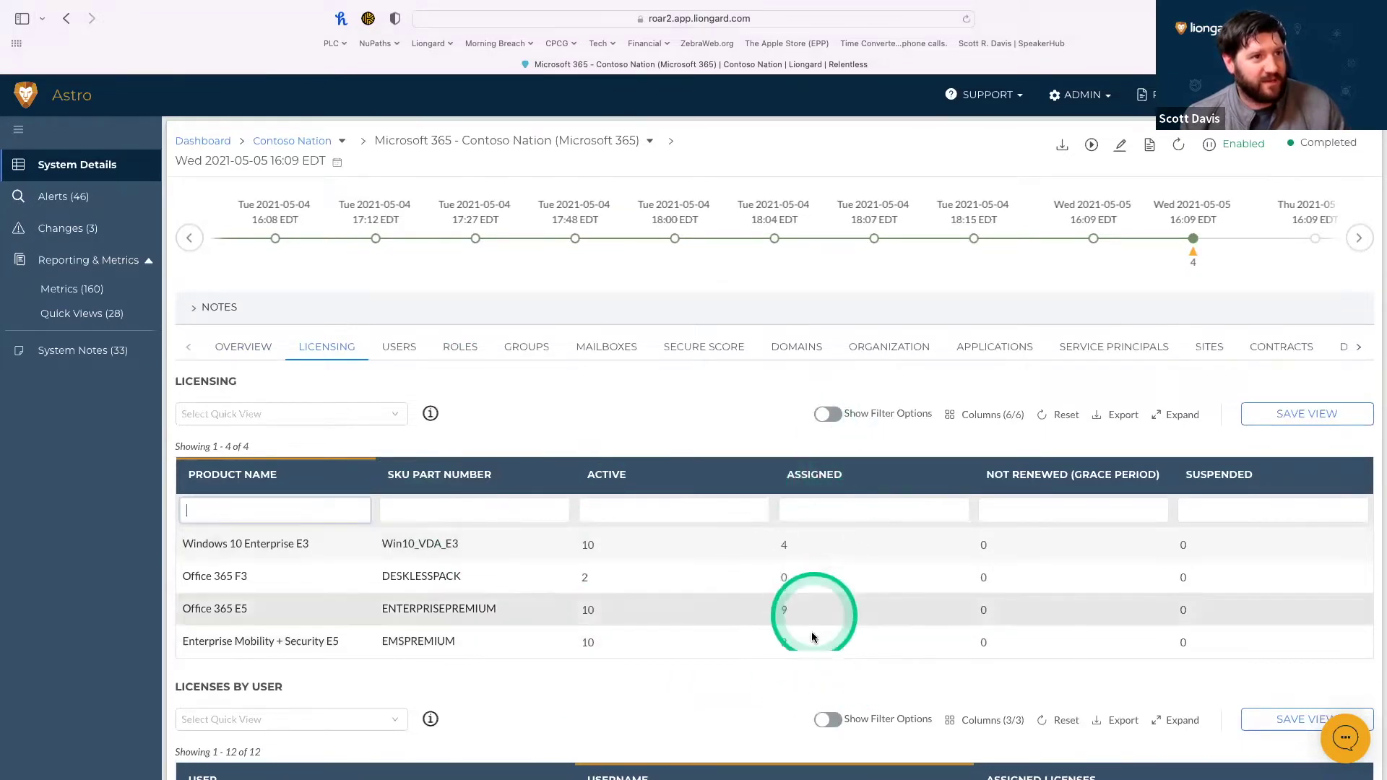
double_click(780, 608)
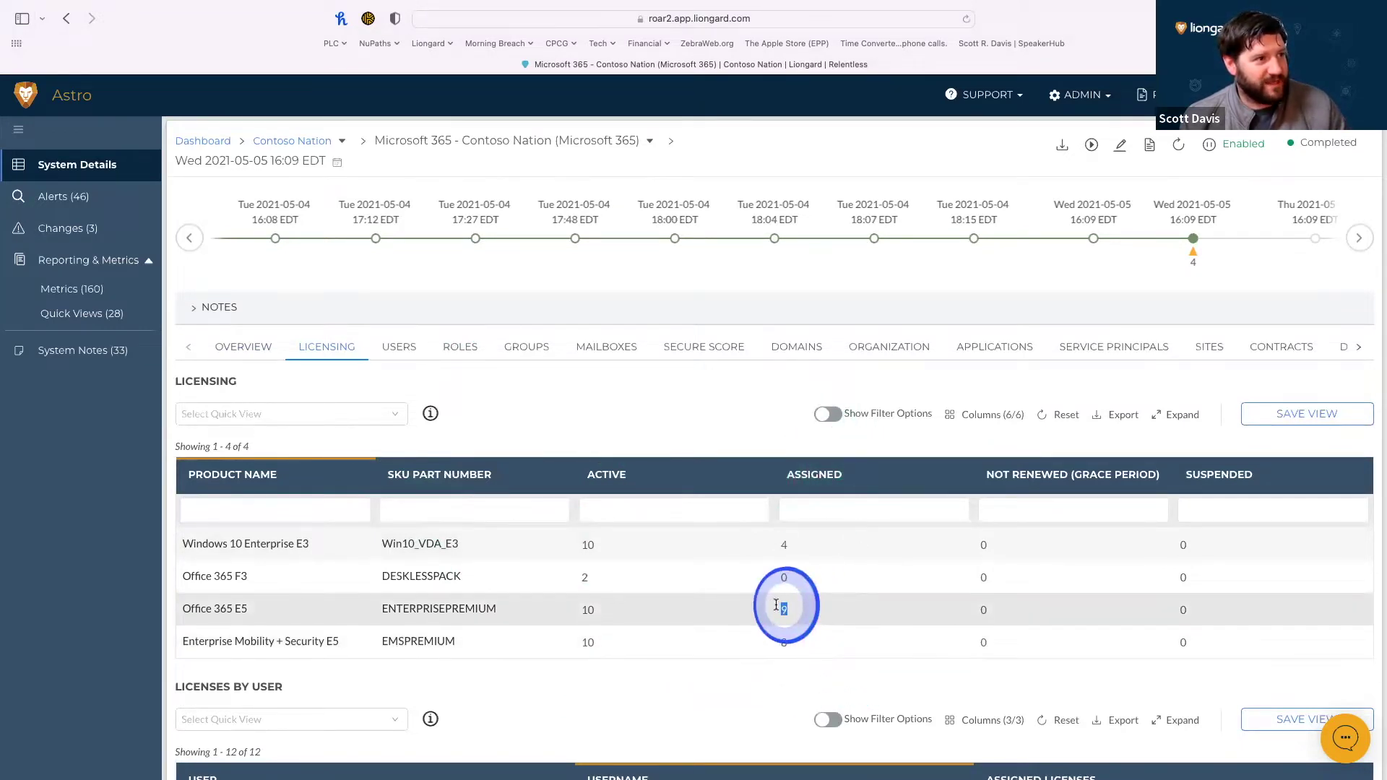
click(586, 607)
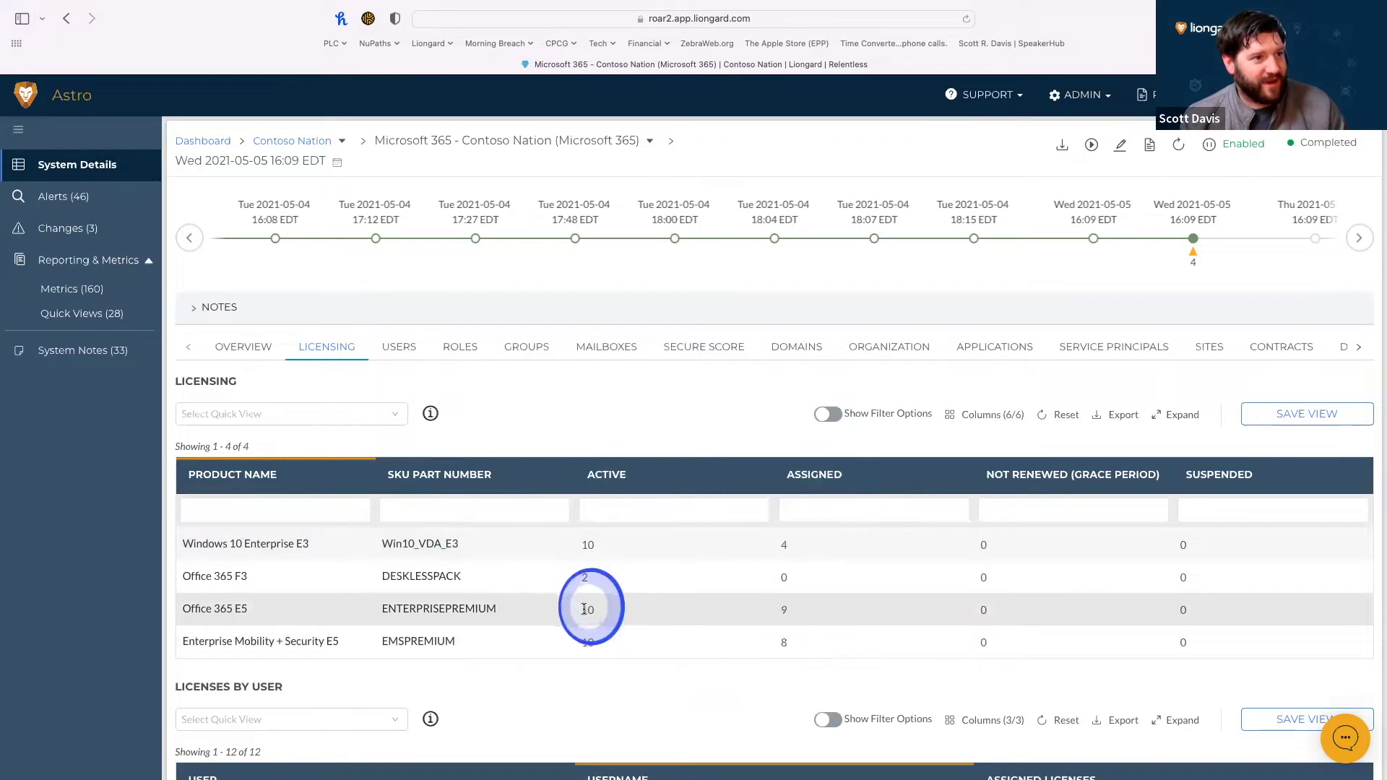
double_click(586, 609)
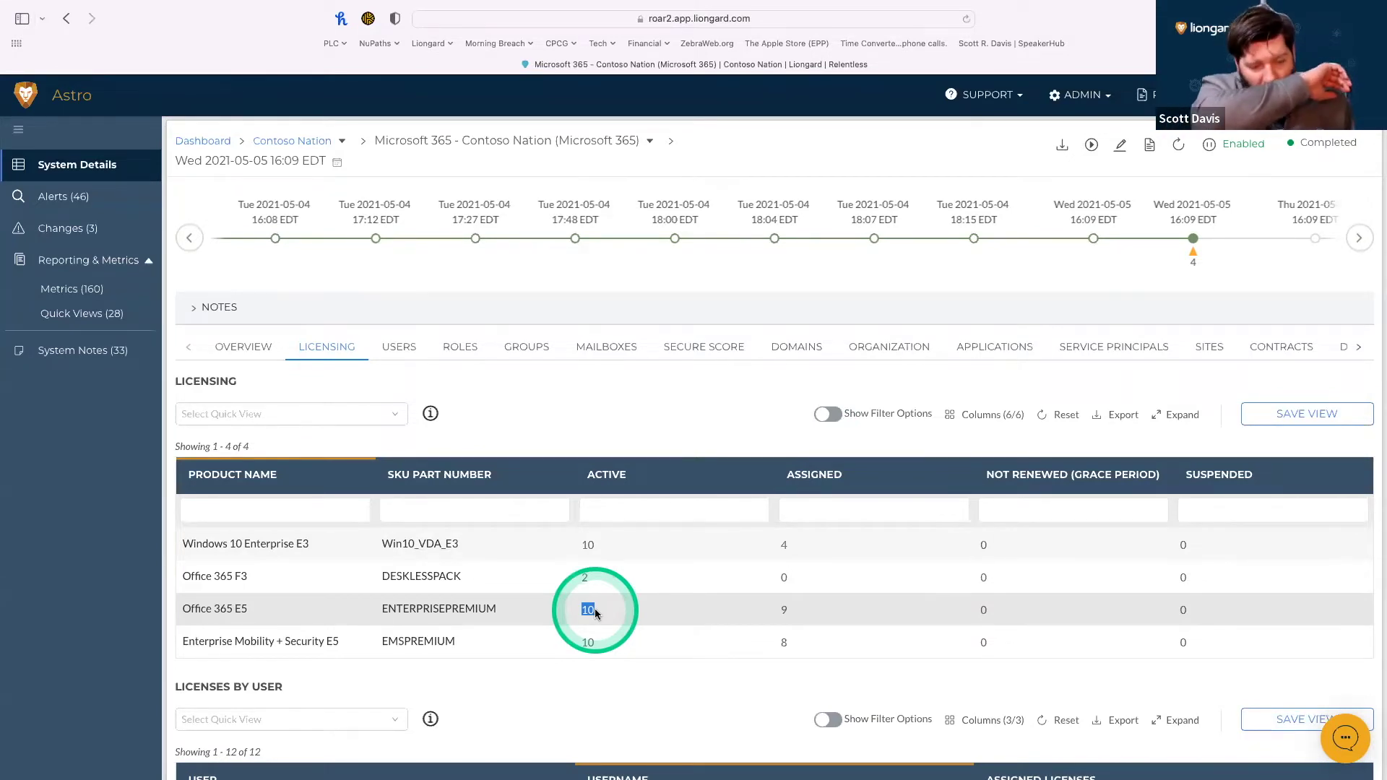
scroll(595, 613, down, 5)
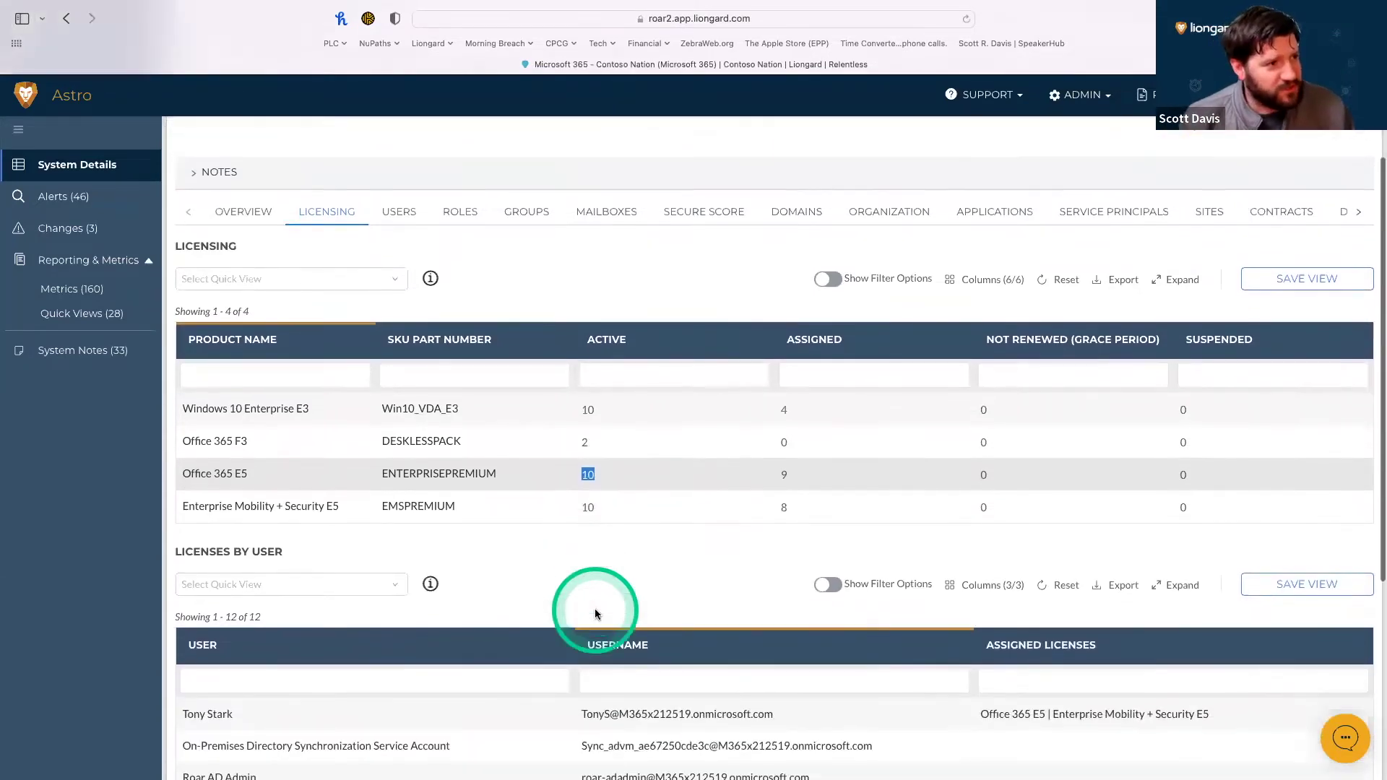
scroll(596, 613, down, 1)
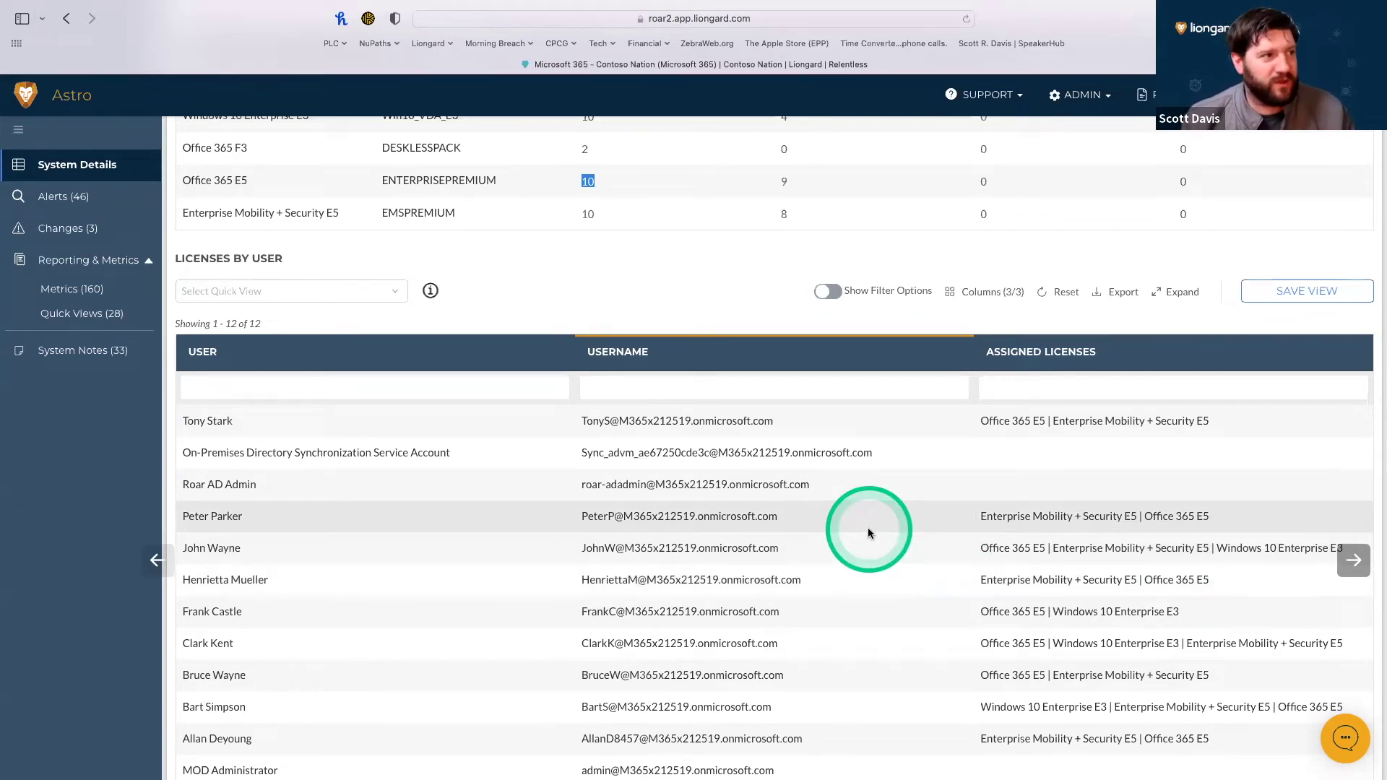
scroll(869, 533, up, 8)
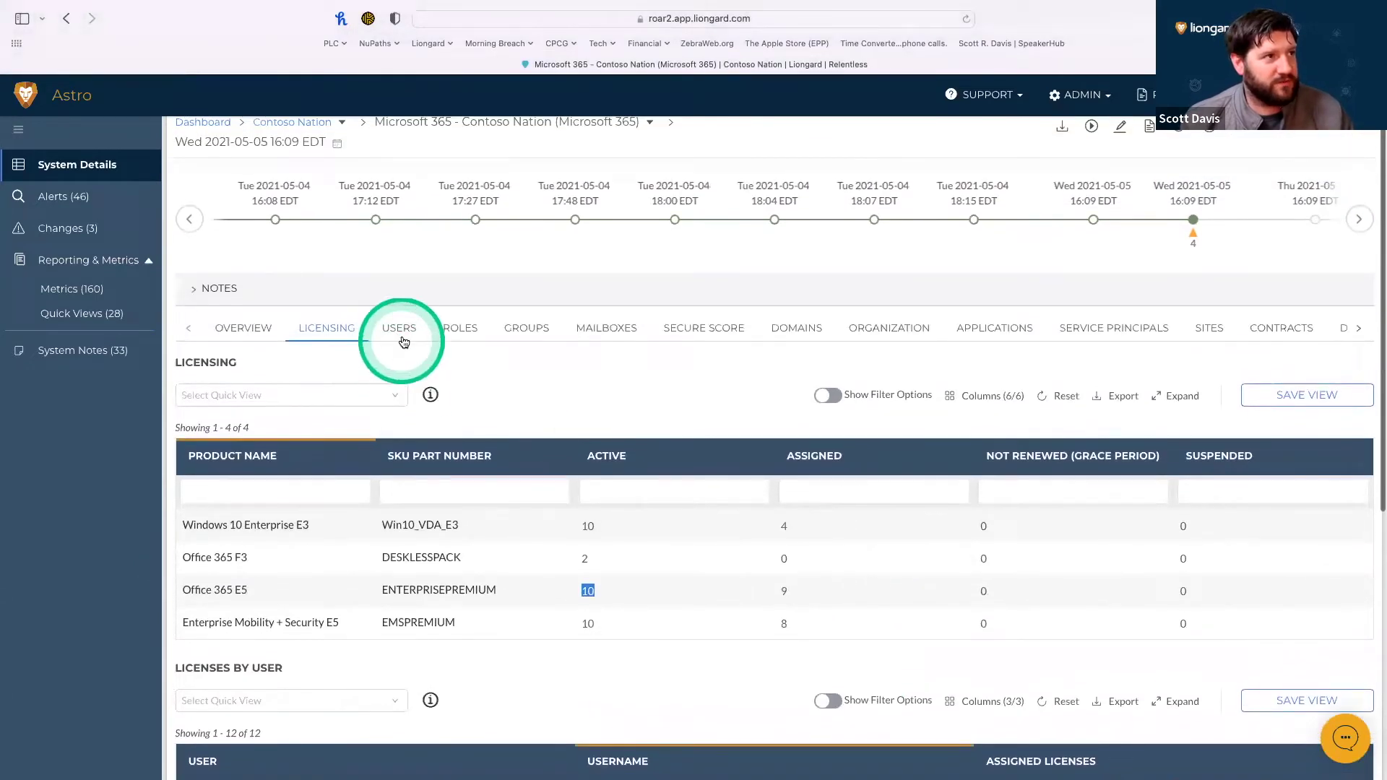
click(401, 329)
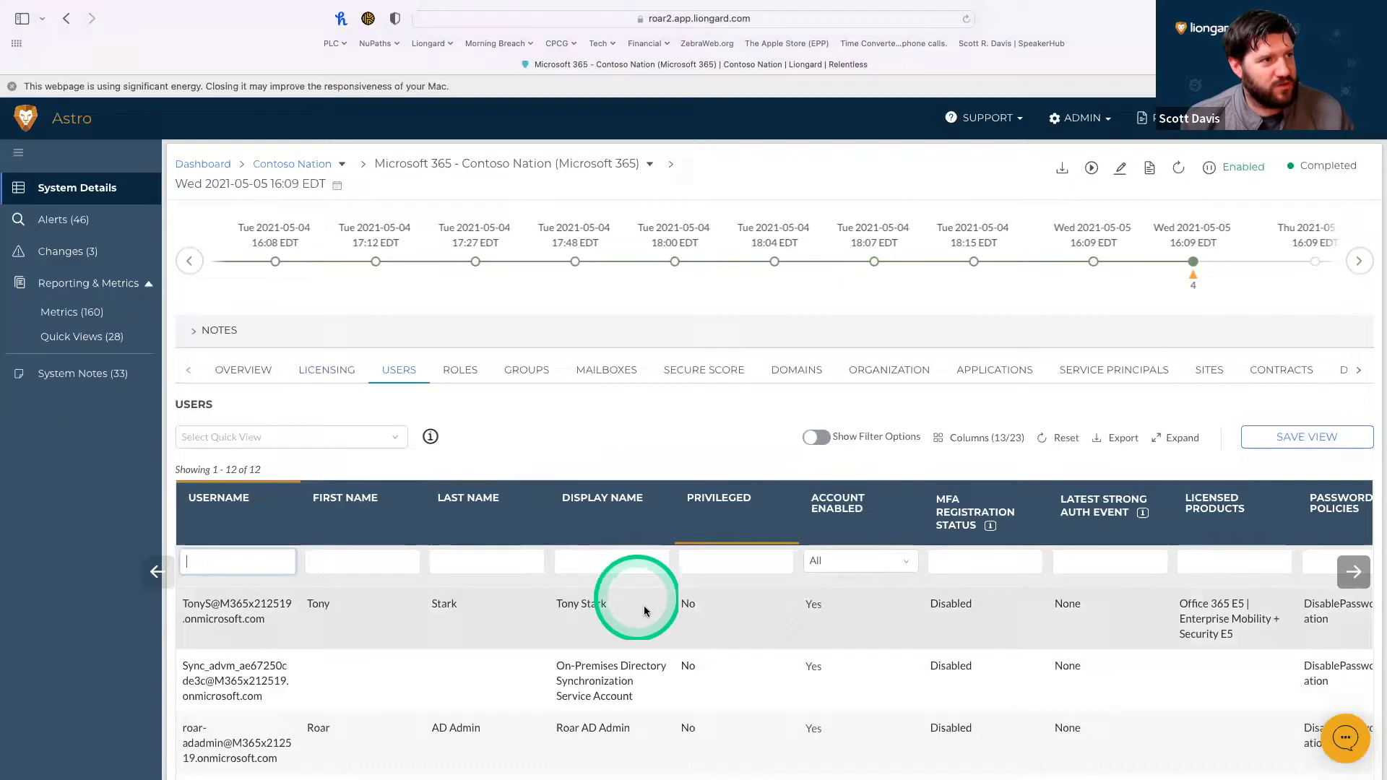
Filter the Privileged column by 'YEs' to show the single privileged admin, then clear the filter.
click(717, 567)
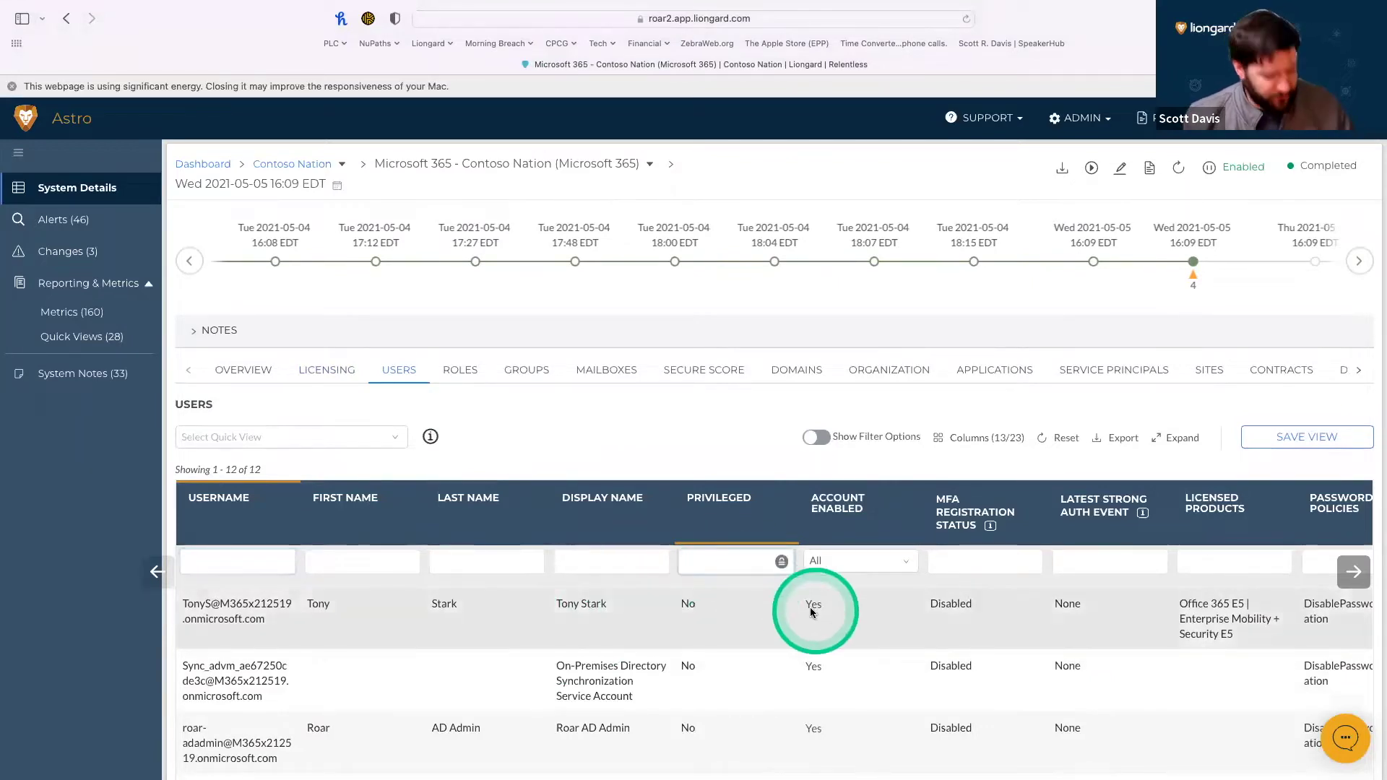
text(YEs)
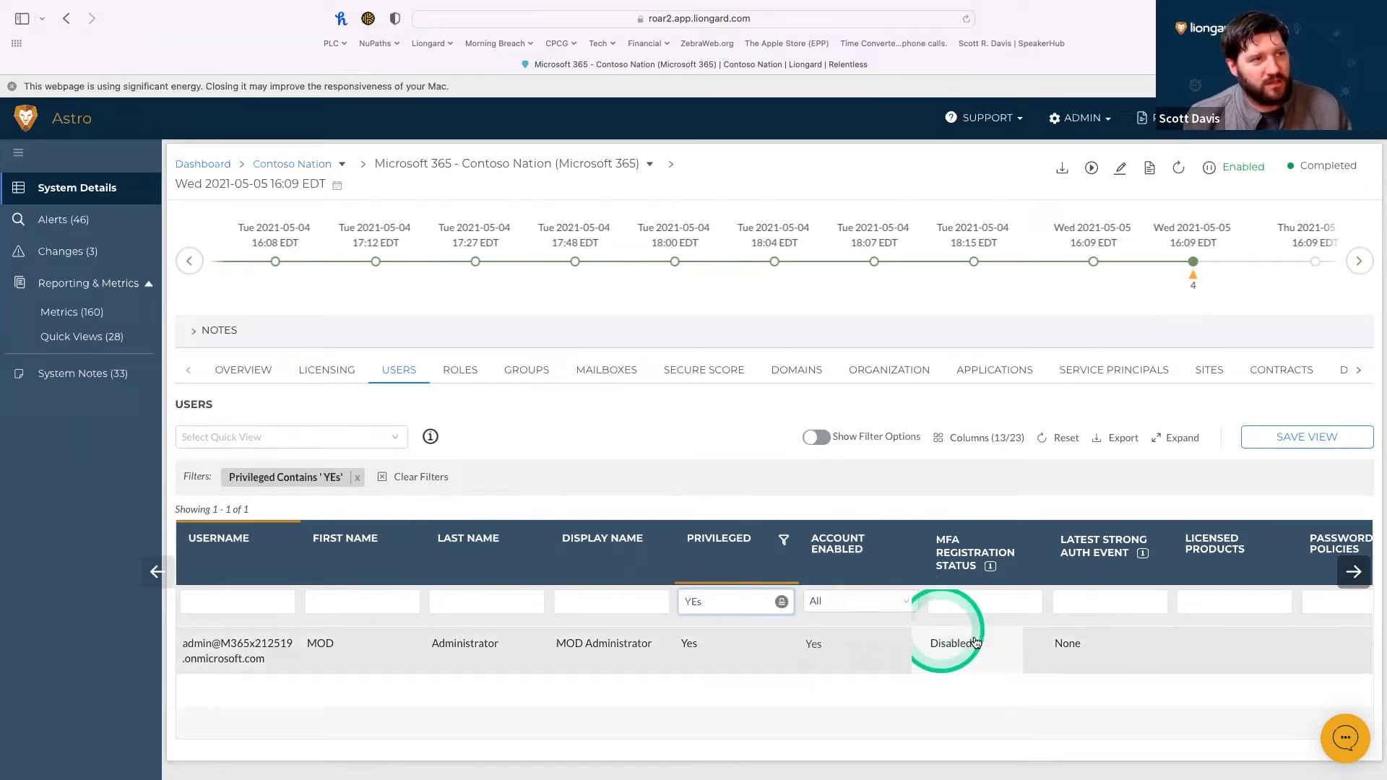
click(981, 555)
click(722, 593)
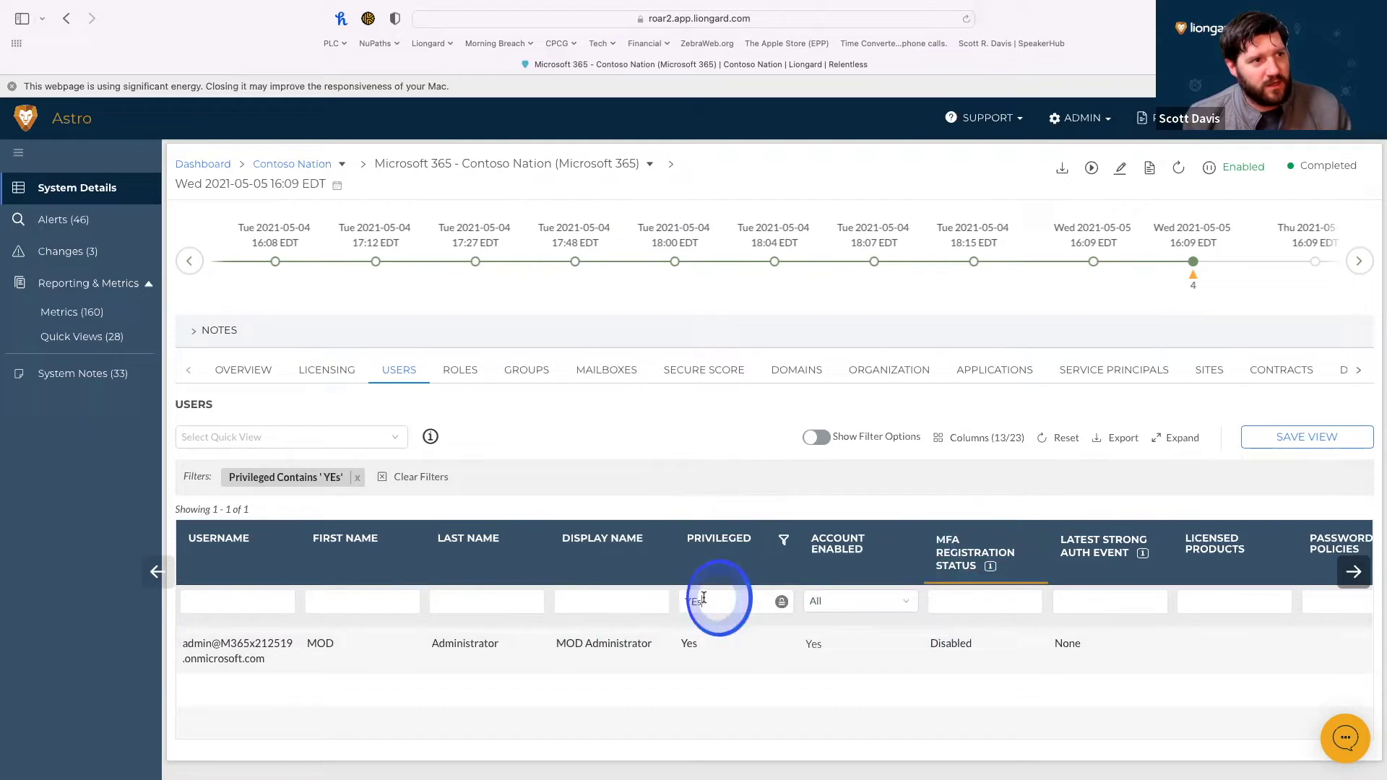
key(BackSpace)
key(BackSpace)
key(BackSpace)
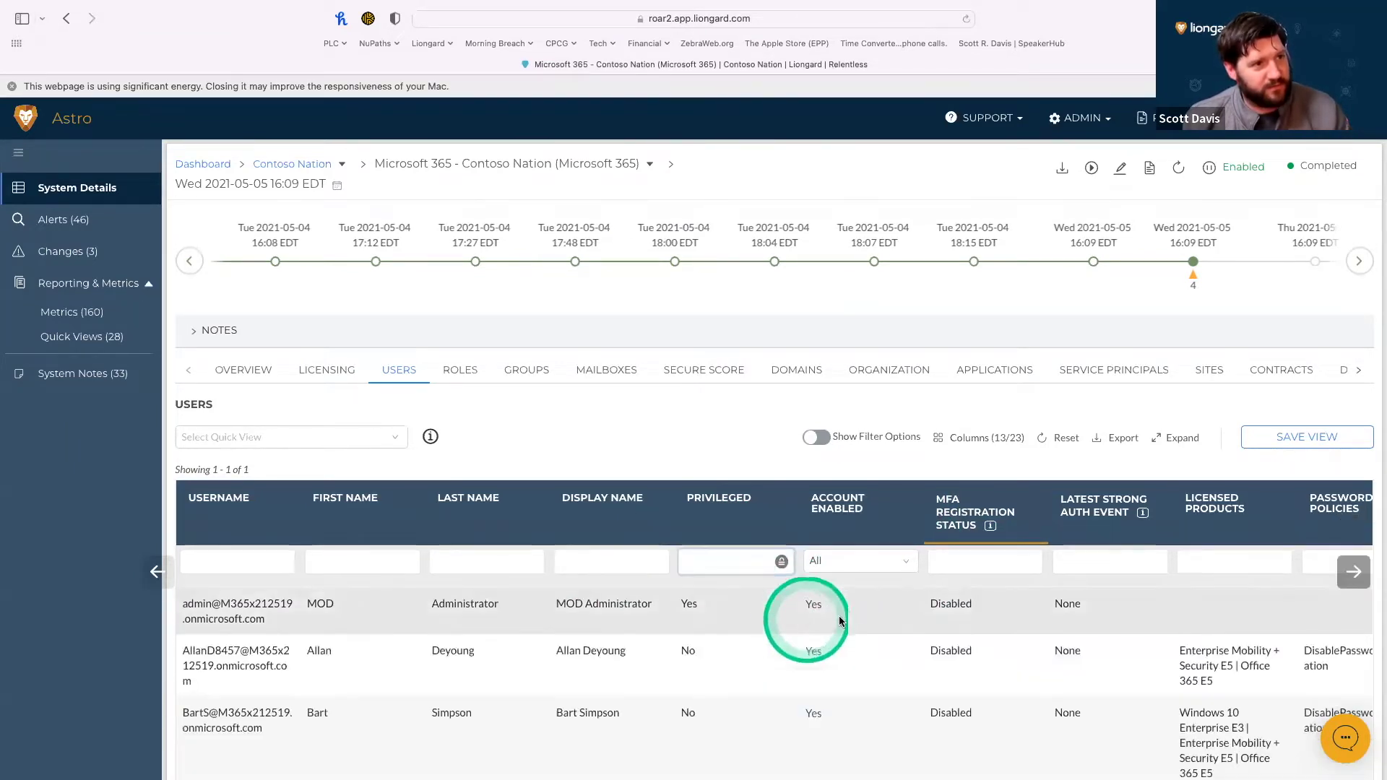
Sort users by the MFA Registration Status column and scroll through the sorted rows.
click(965, 512)
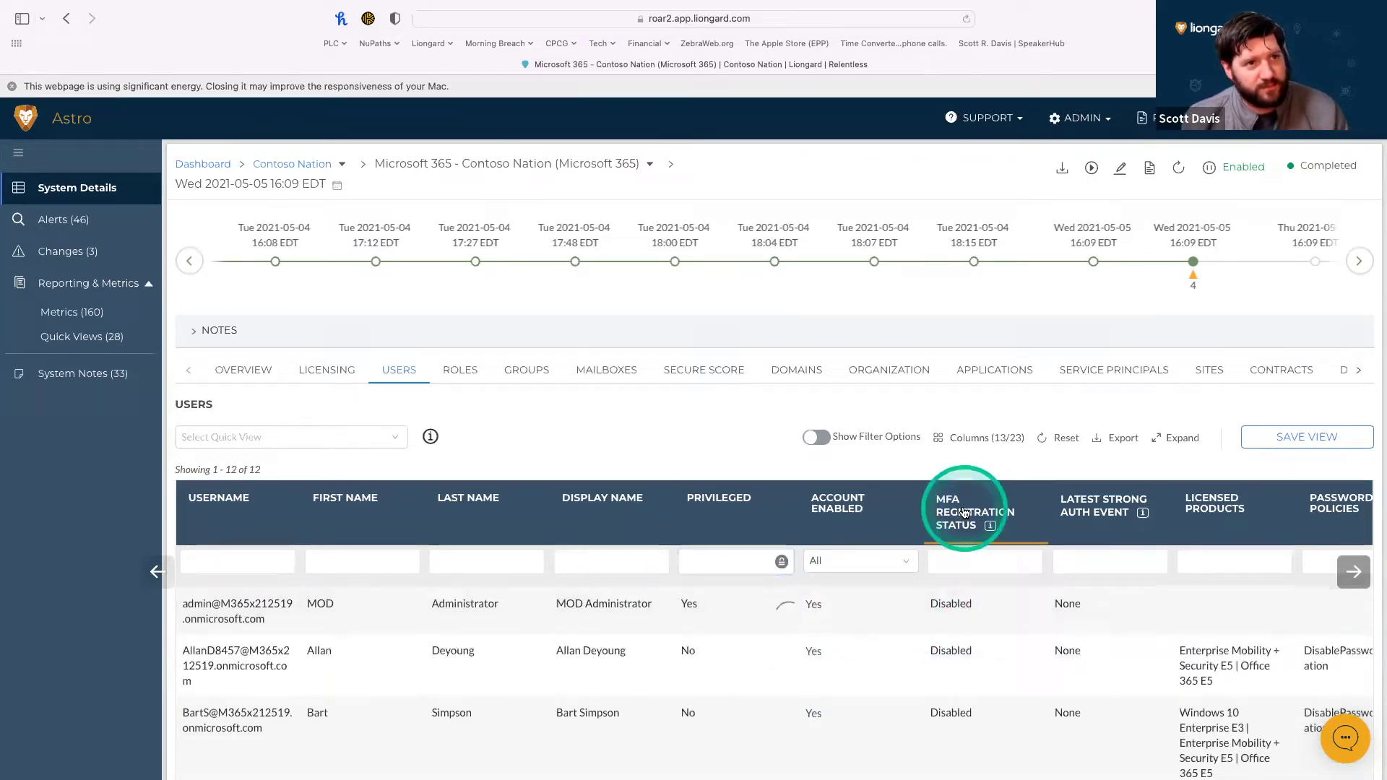
scroll(1006, 634, down, 1)
scroll(1004, 635, down, 10)
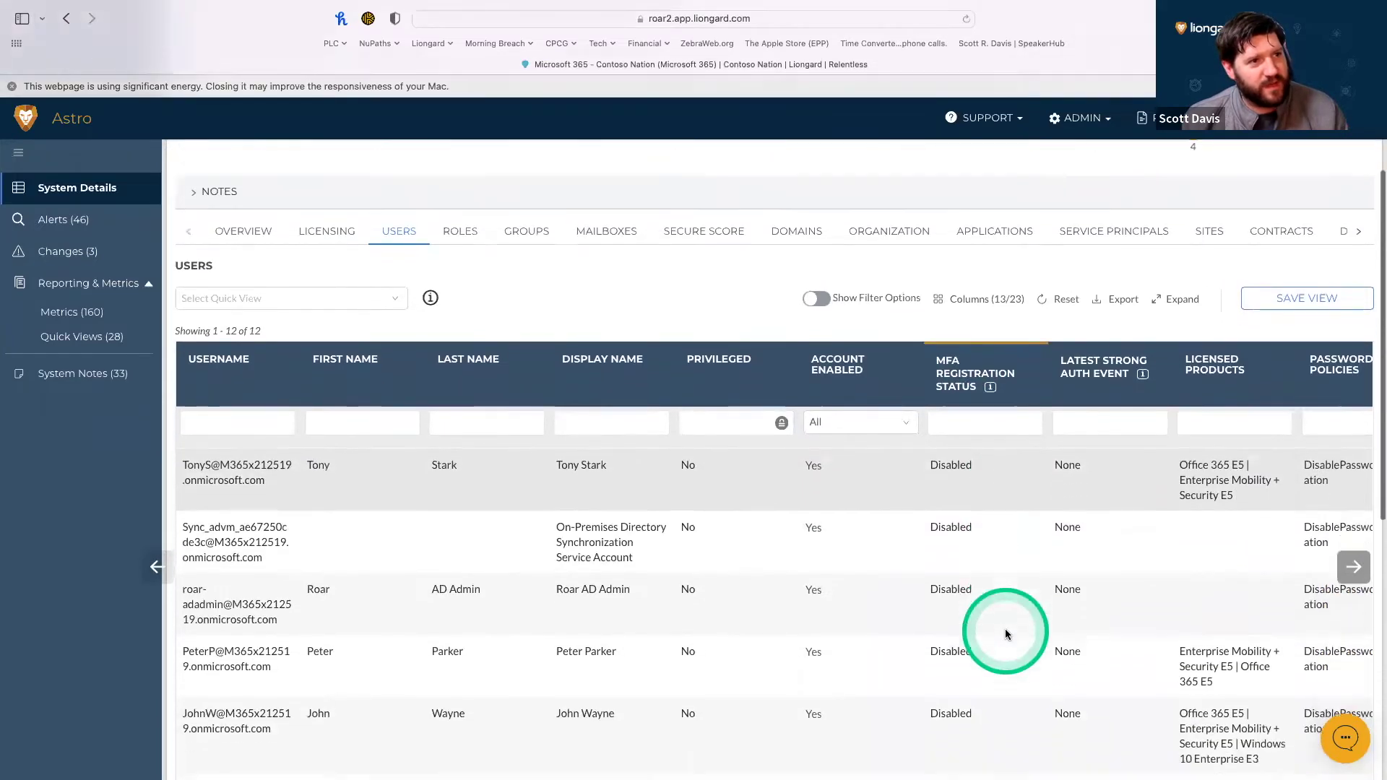
scroll(970, 580, down, 1)
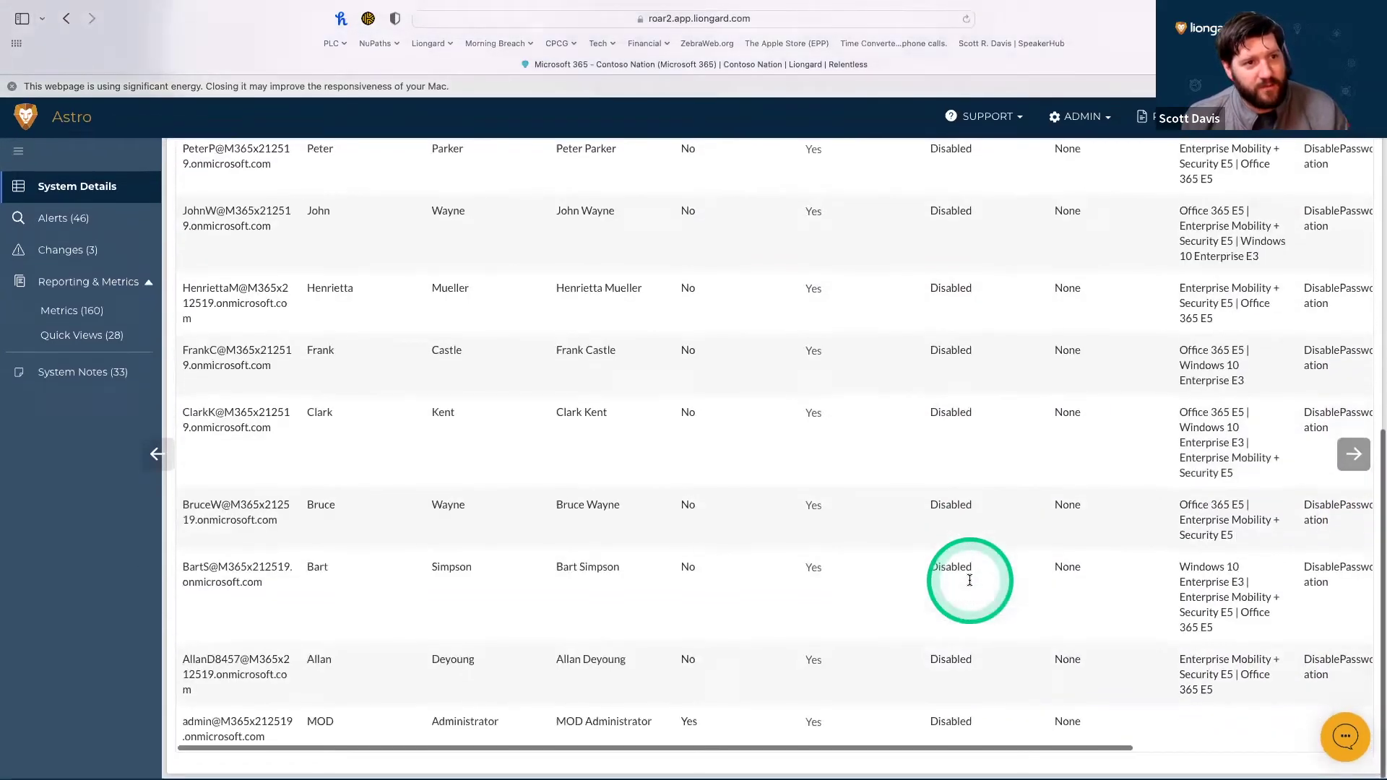
scroll(970, 580, up, 10)
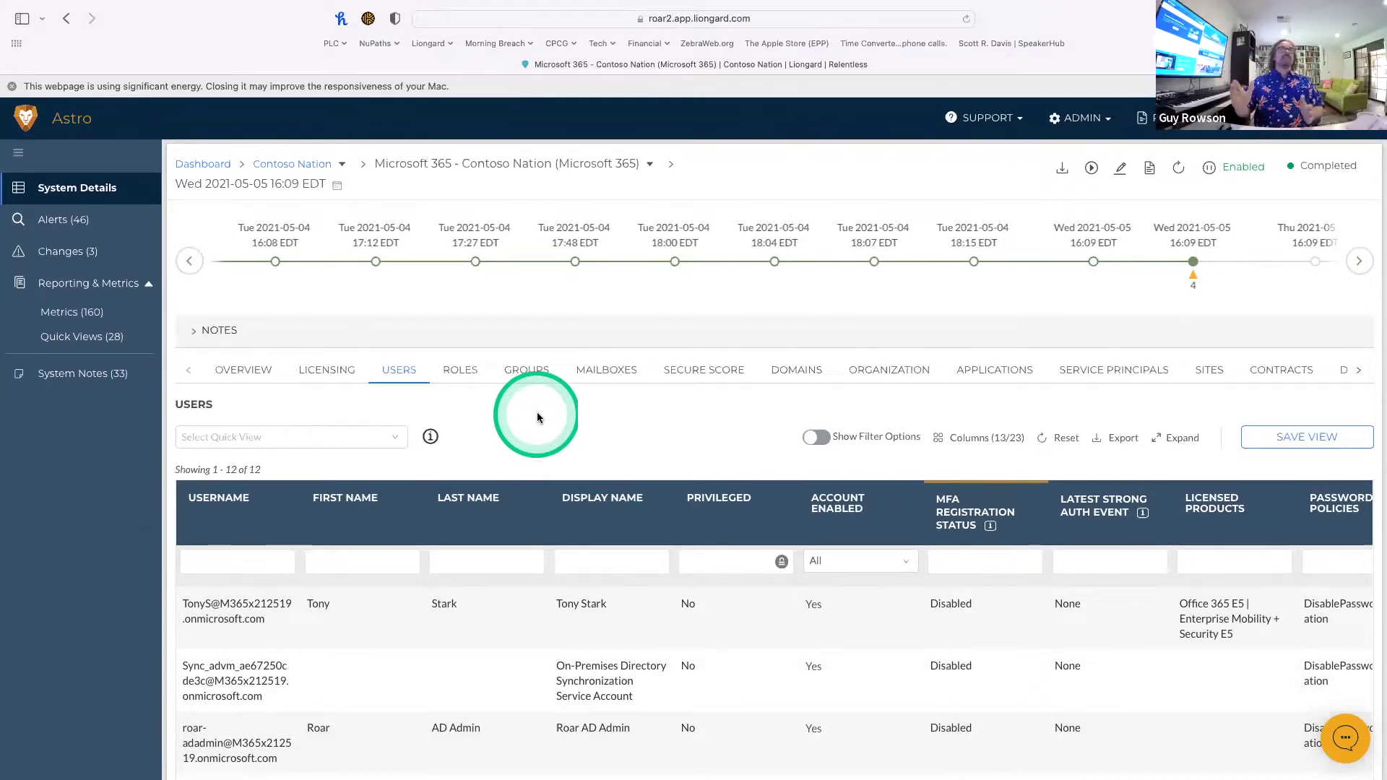
scroll(919, 646, down, 3)
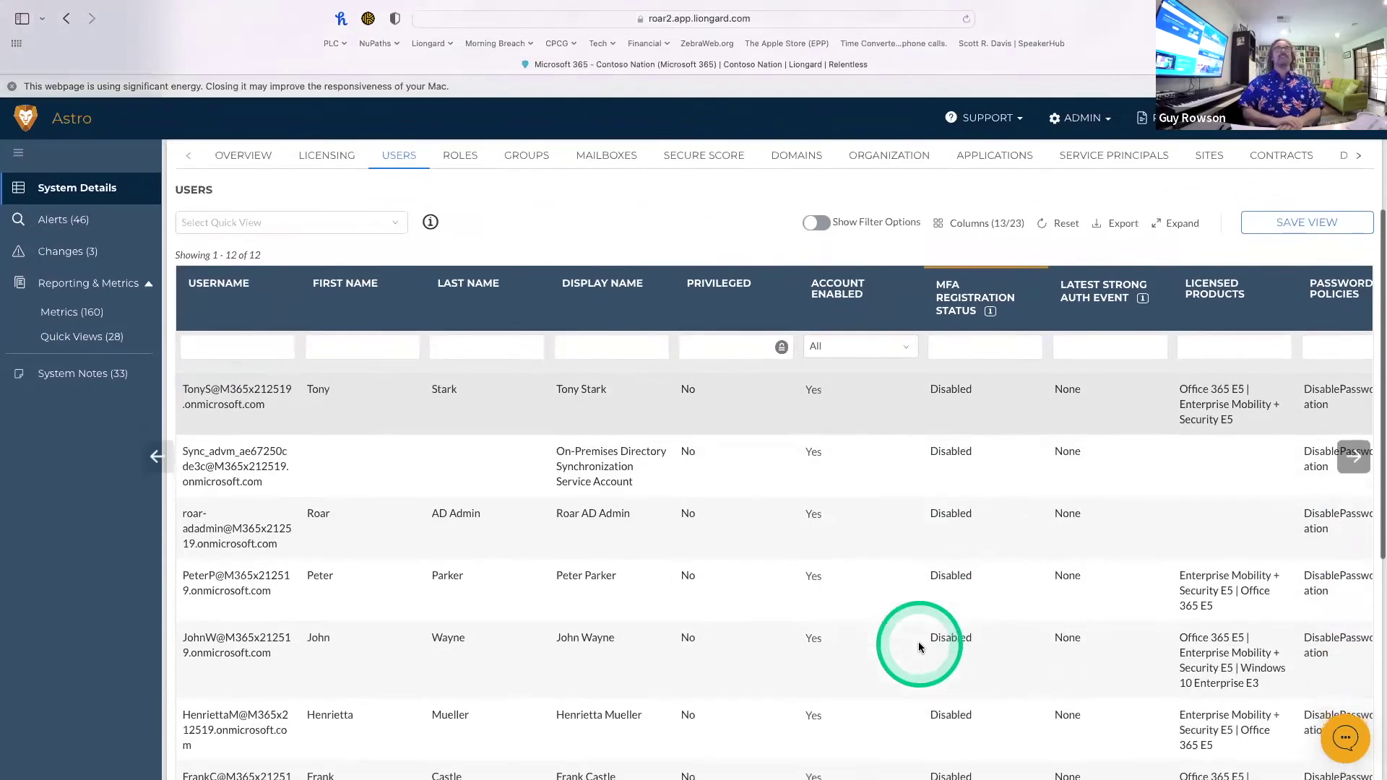
scroll(548, 617, down, 3)
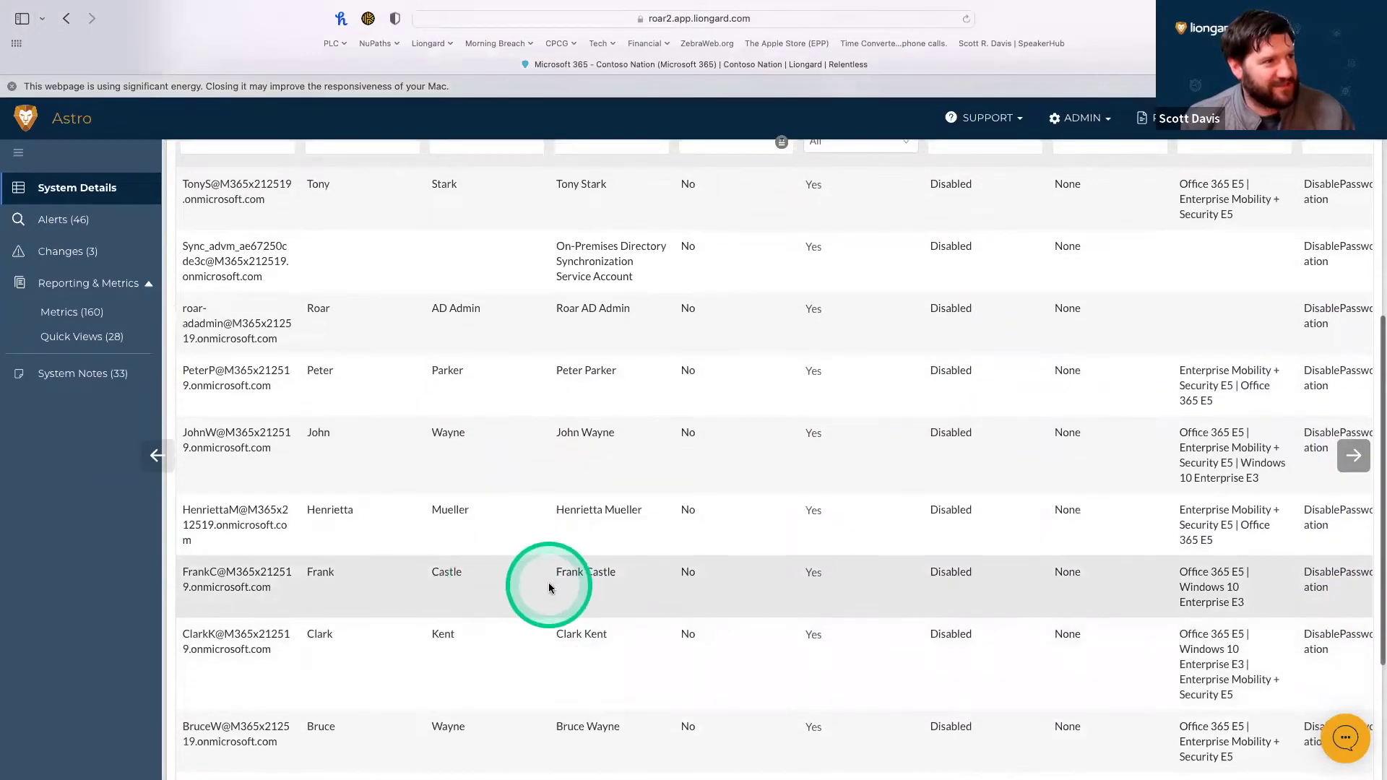
scroll(553, 607, down, 3)
scroll(549, 587, down, 1)
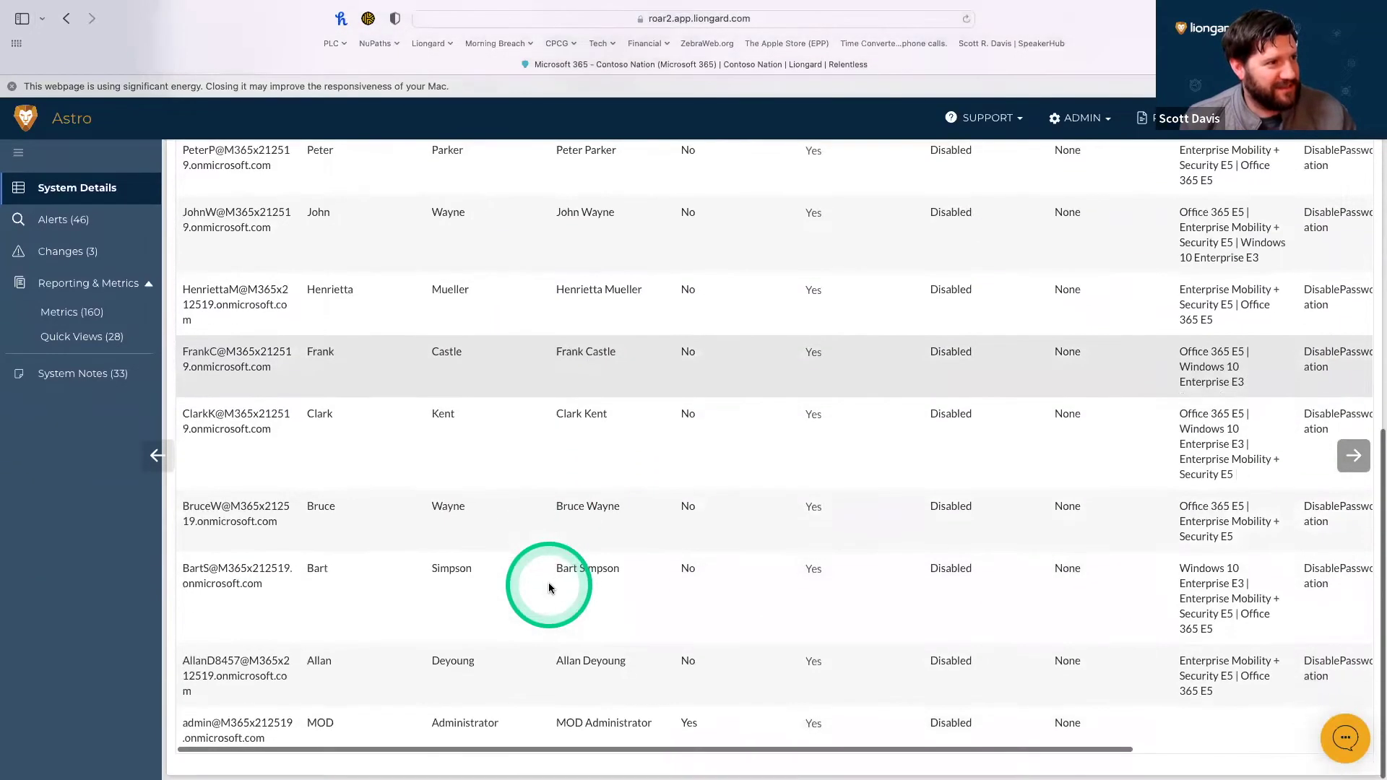
scroll(549, 588, up, 10)
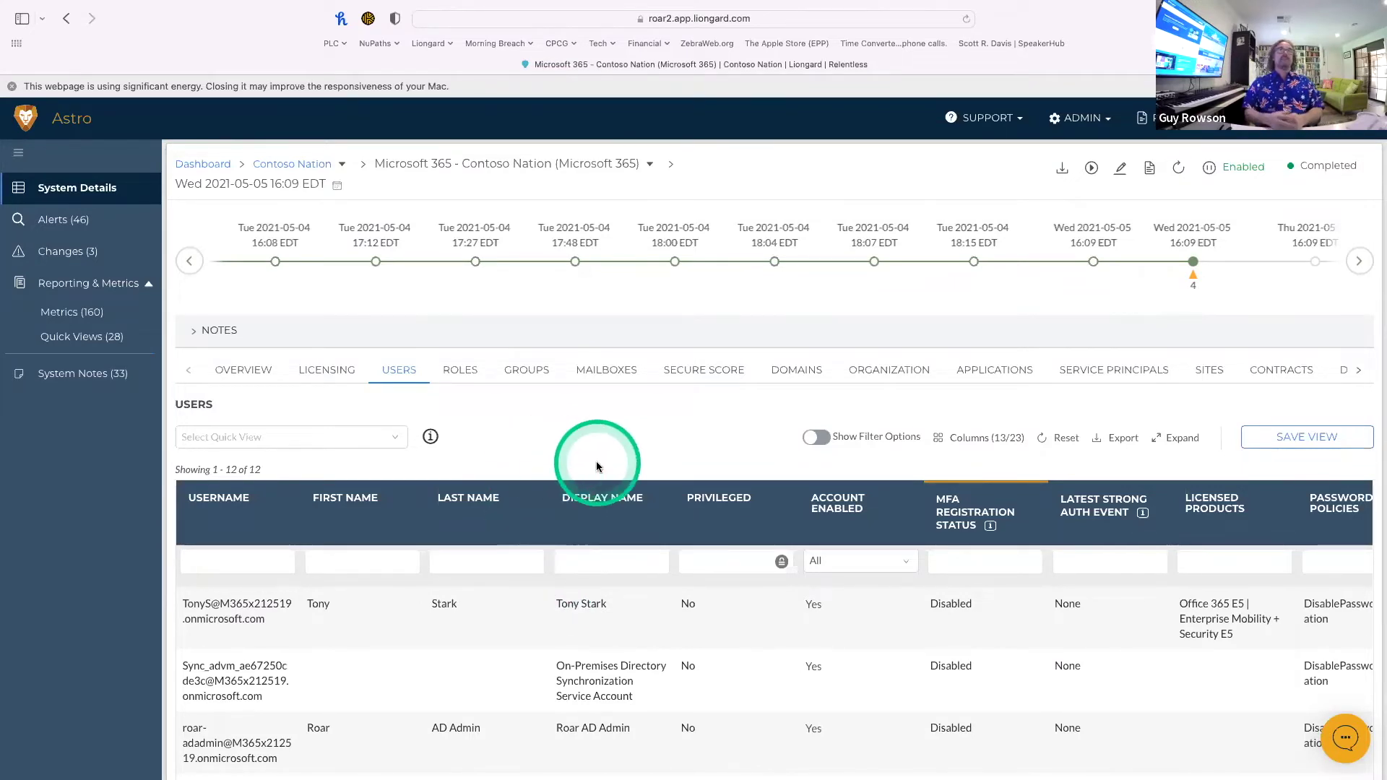
click(714, 371)
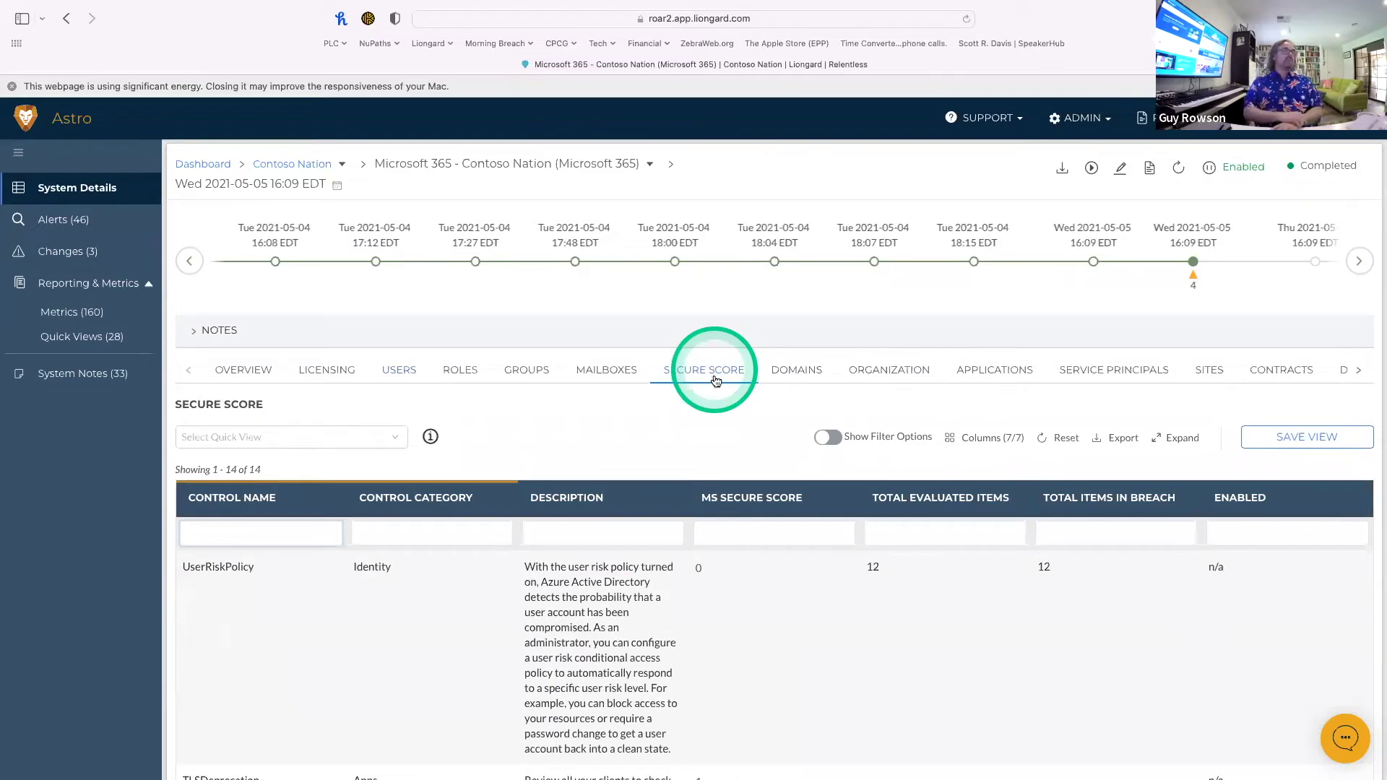
Filter Secure Score controls to names containing MFA, highlight the 12-of-12 breach counts, then clear the filter.
scroll(717, 447, down, 2)
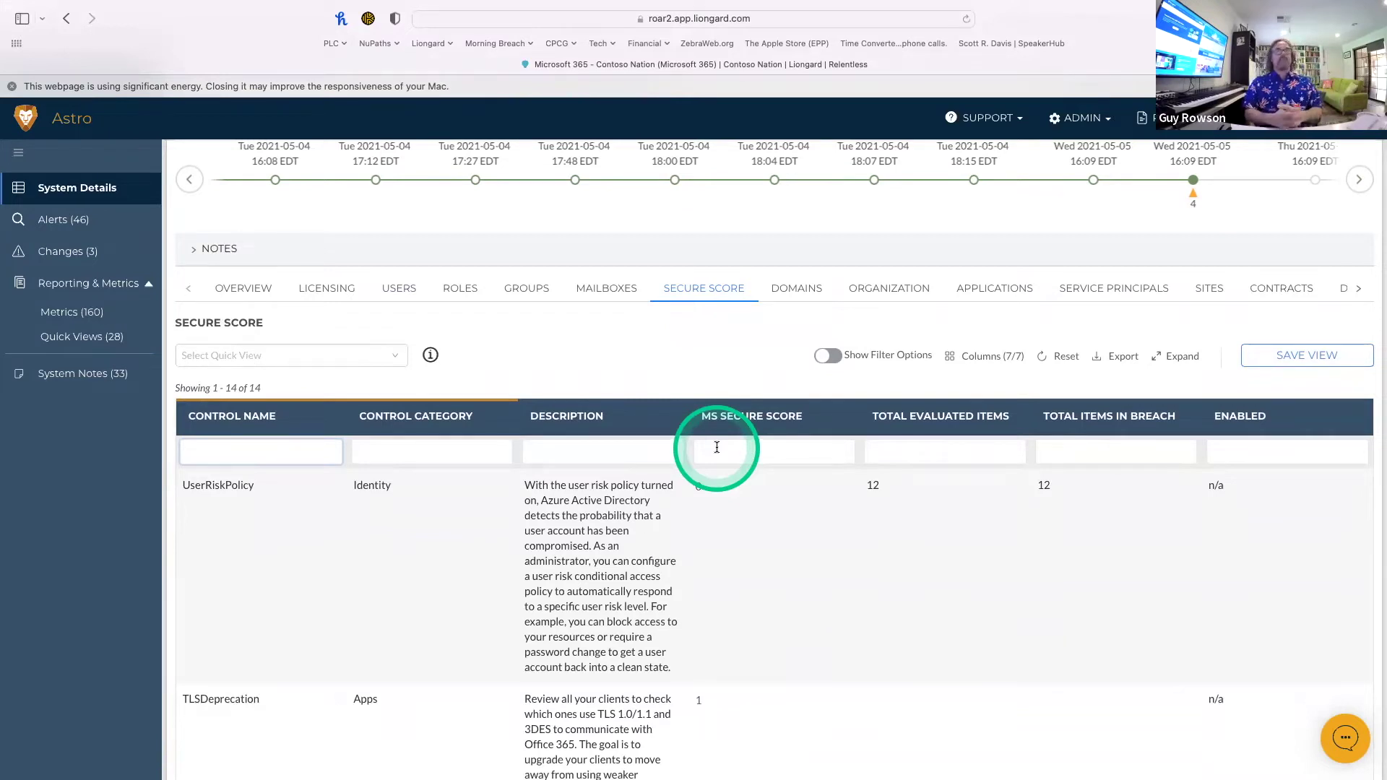
scroll(717, 446, up, 1)
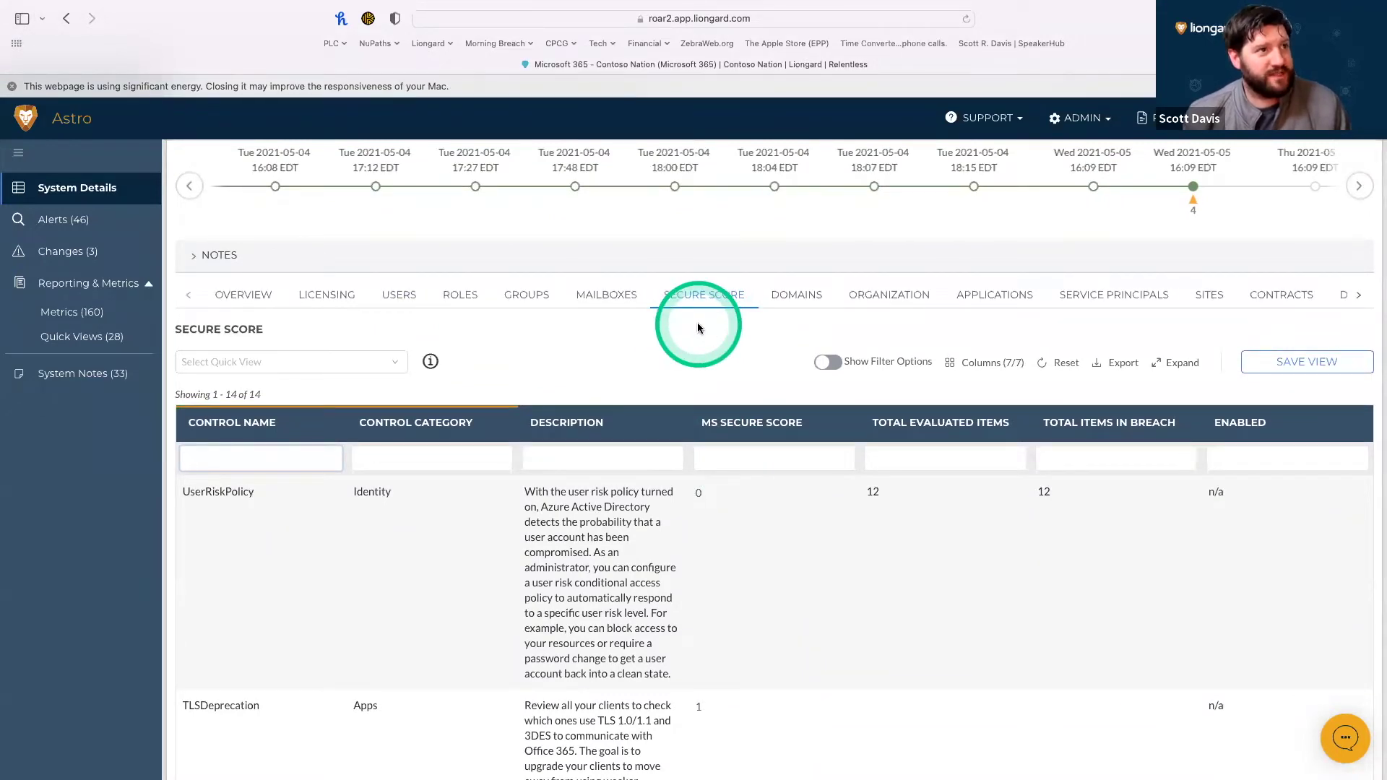
scroll(696, 319, down, 2)
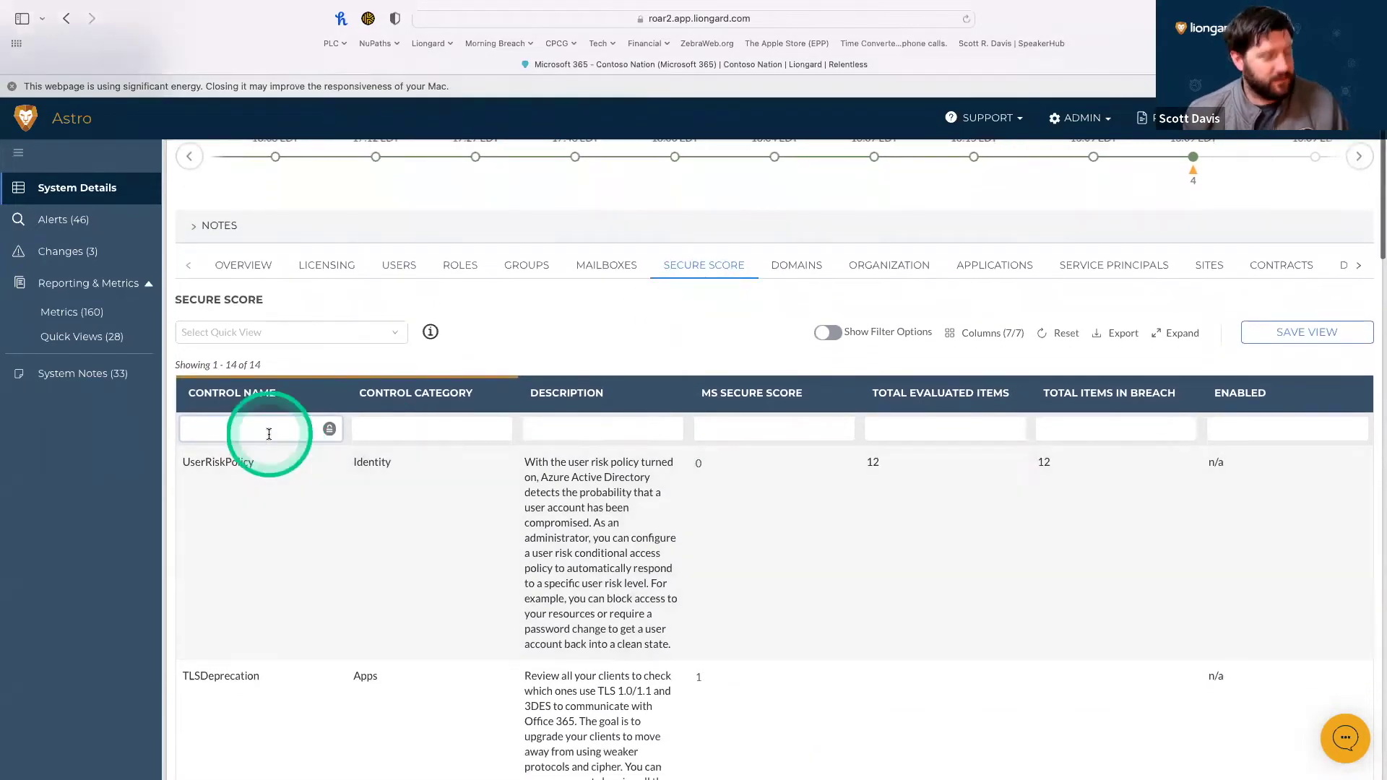
text(MFA)
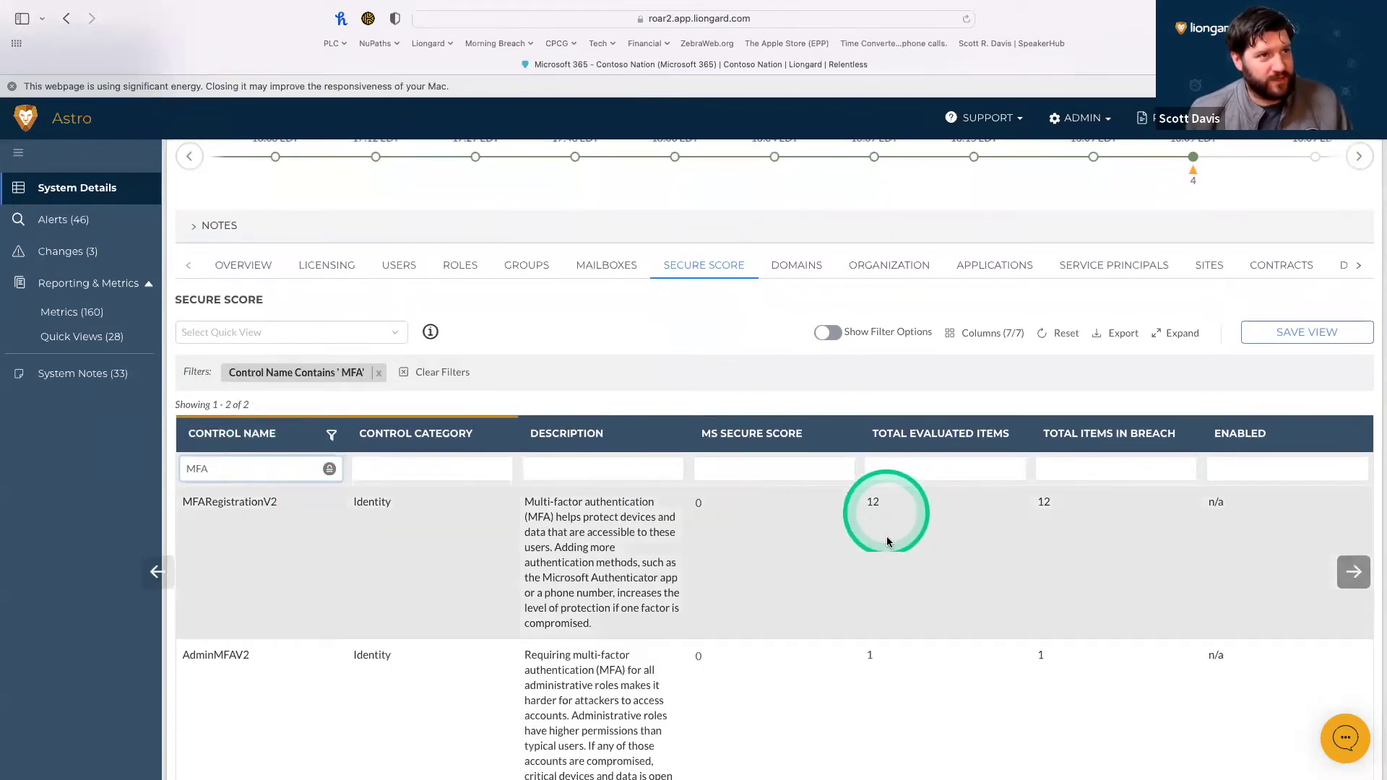
drag(891, 498, 1084, 510)
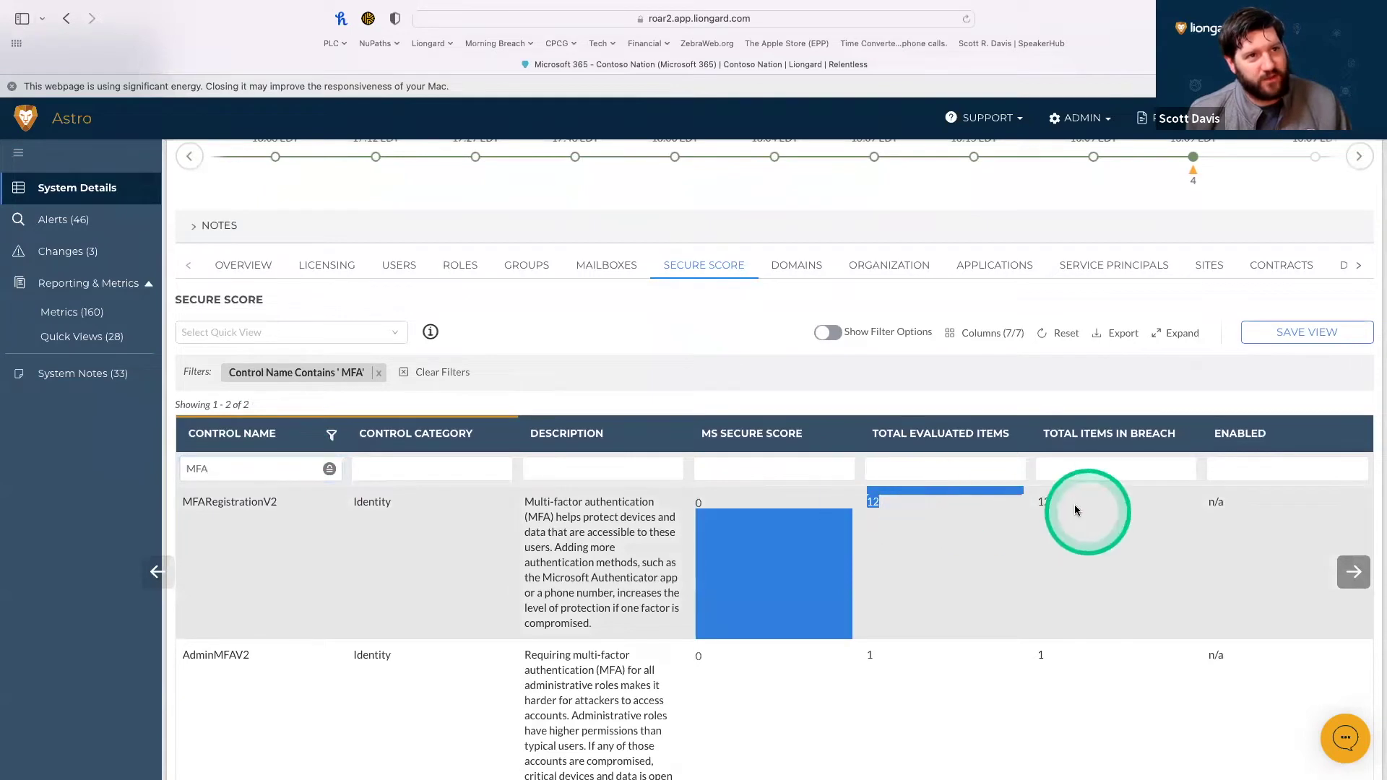
double_click(1044, 501)
drag(211, 469, 106, 455)
key(BackSpace)
Filter controls by description SMTP, leaving BlockLegacyAuthentication at 12 of 12, and highlight IMAP, SMTP, POP3.
click(456, 583)
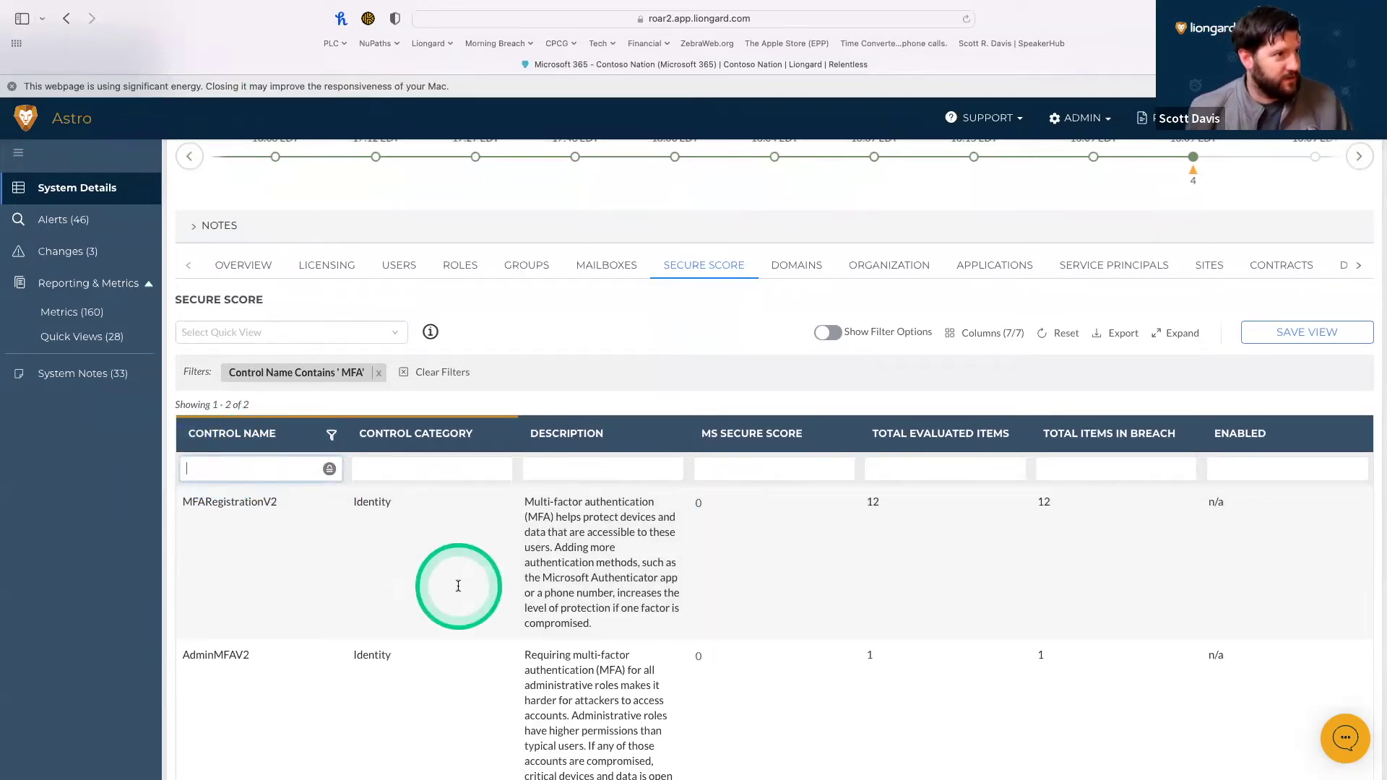
scroll(325, 598, down, 3)
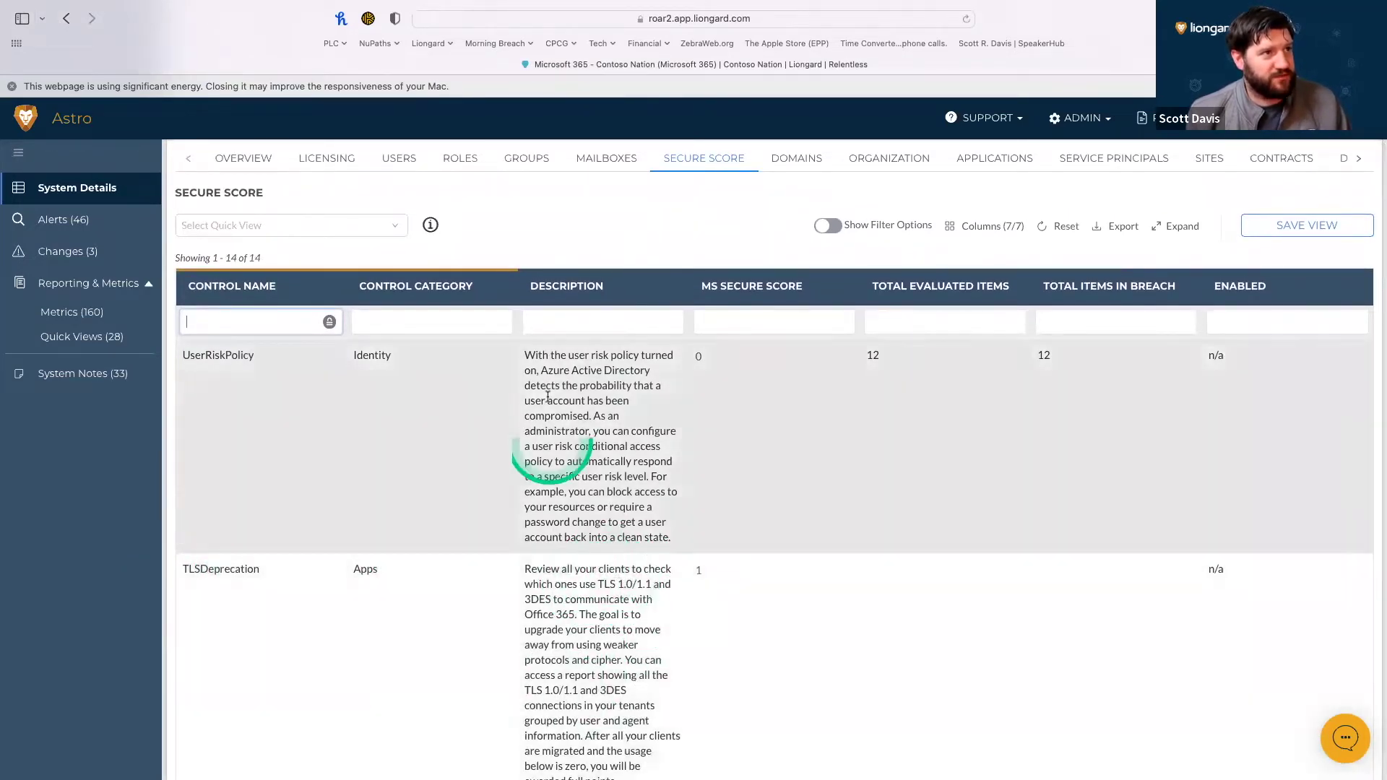
click(585, 320)
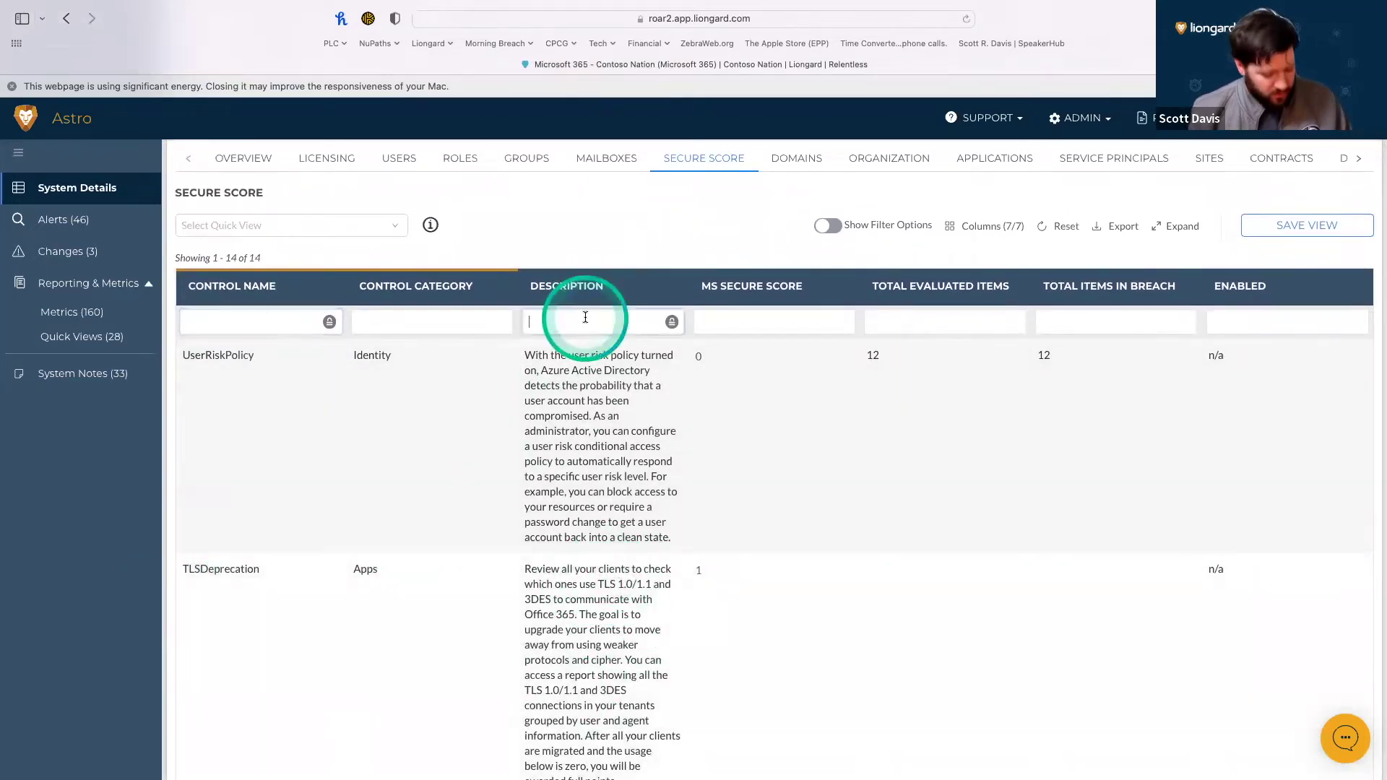
text(SMTP)
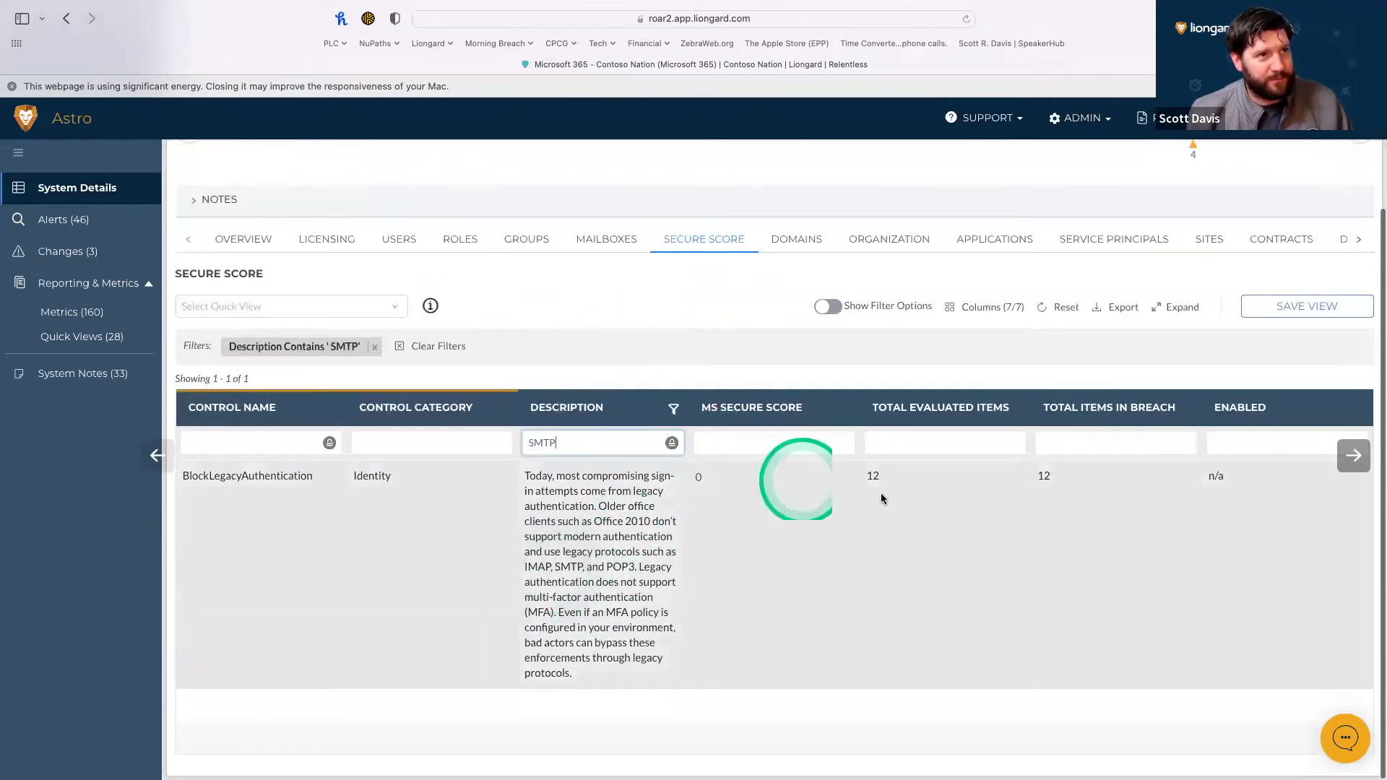
drag(869, 484, 1082, 481)
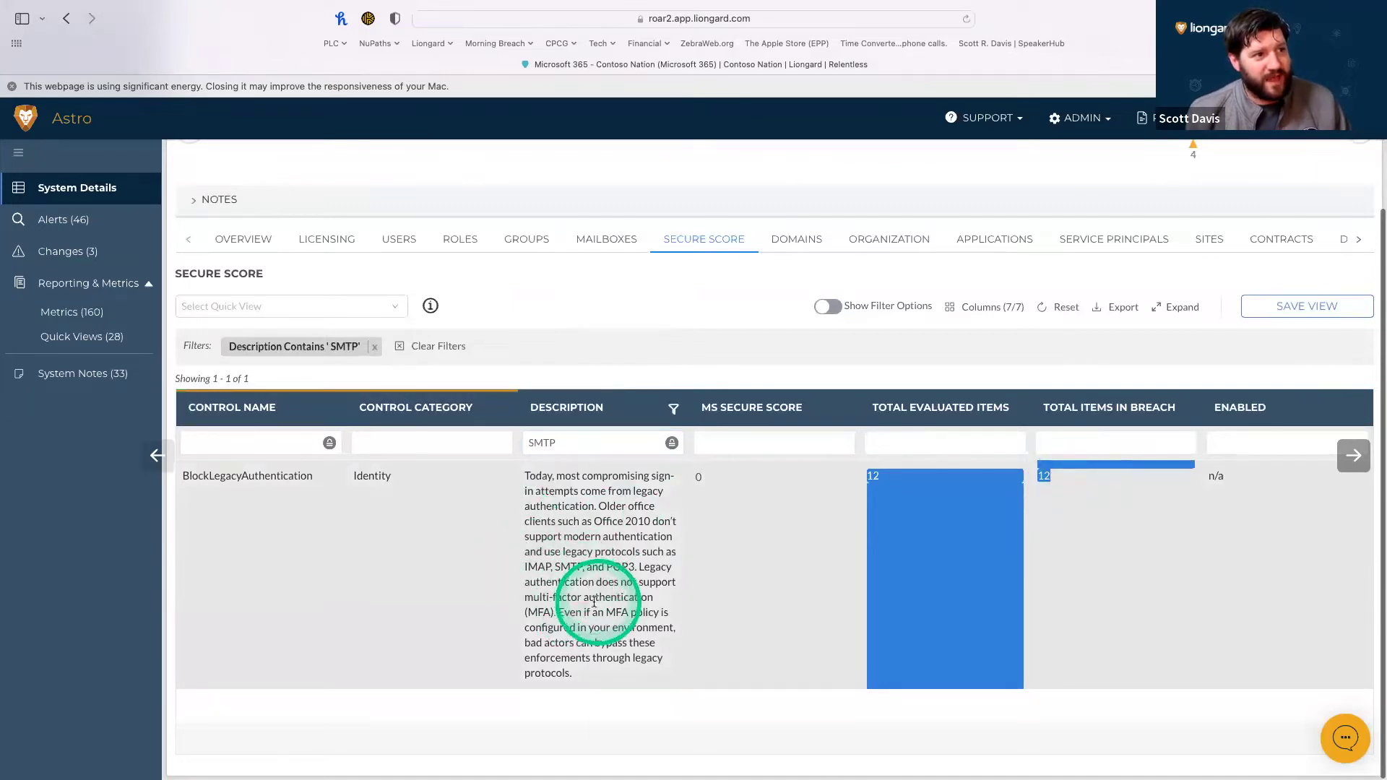
drag(511, 566, 634, 565)
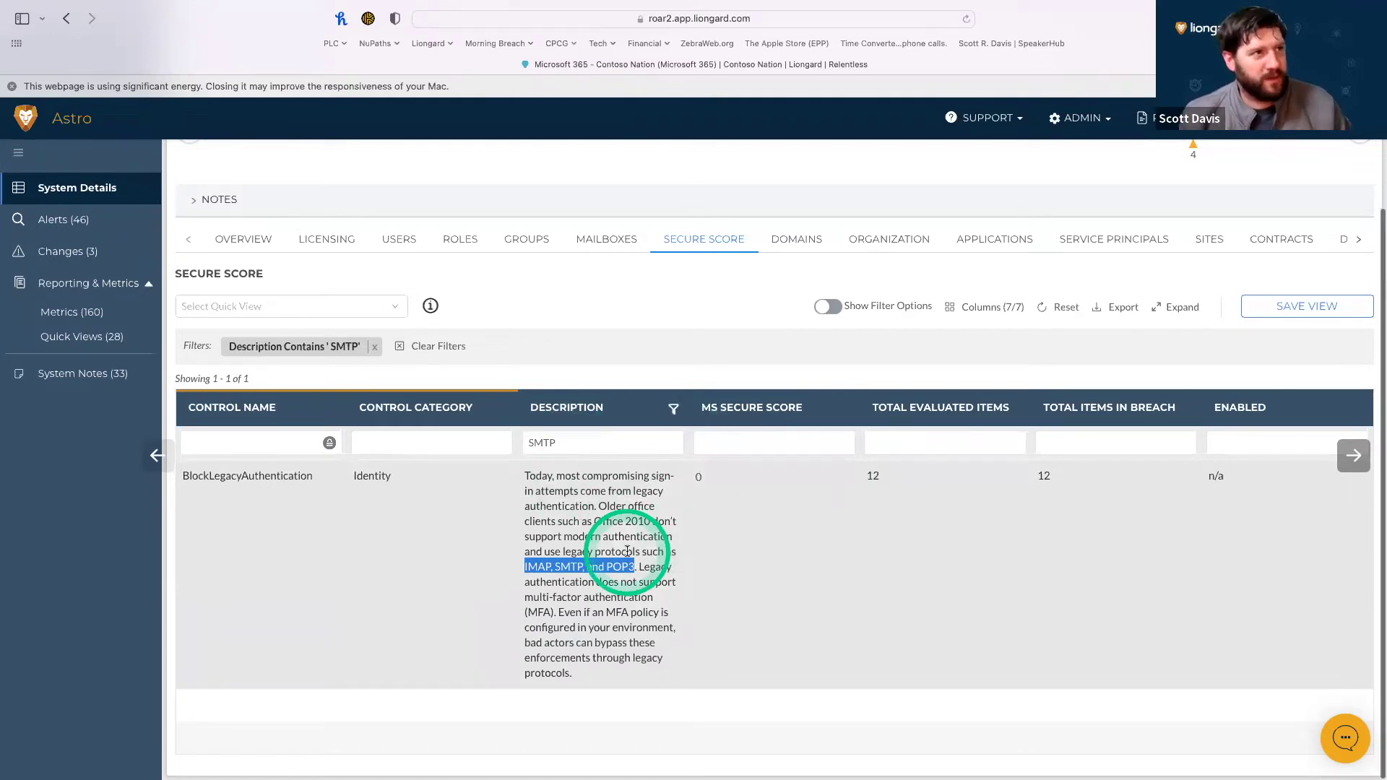
scroll(627, 551, up, 3)
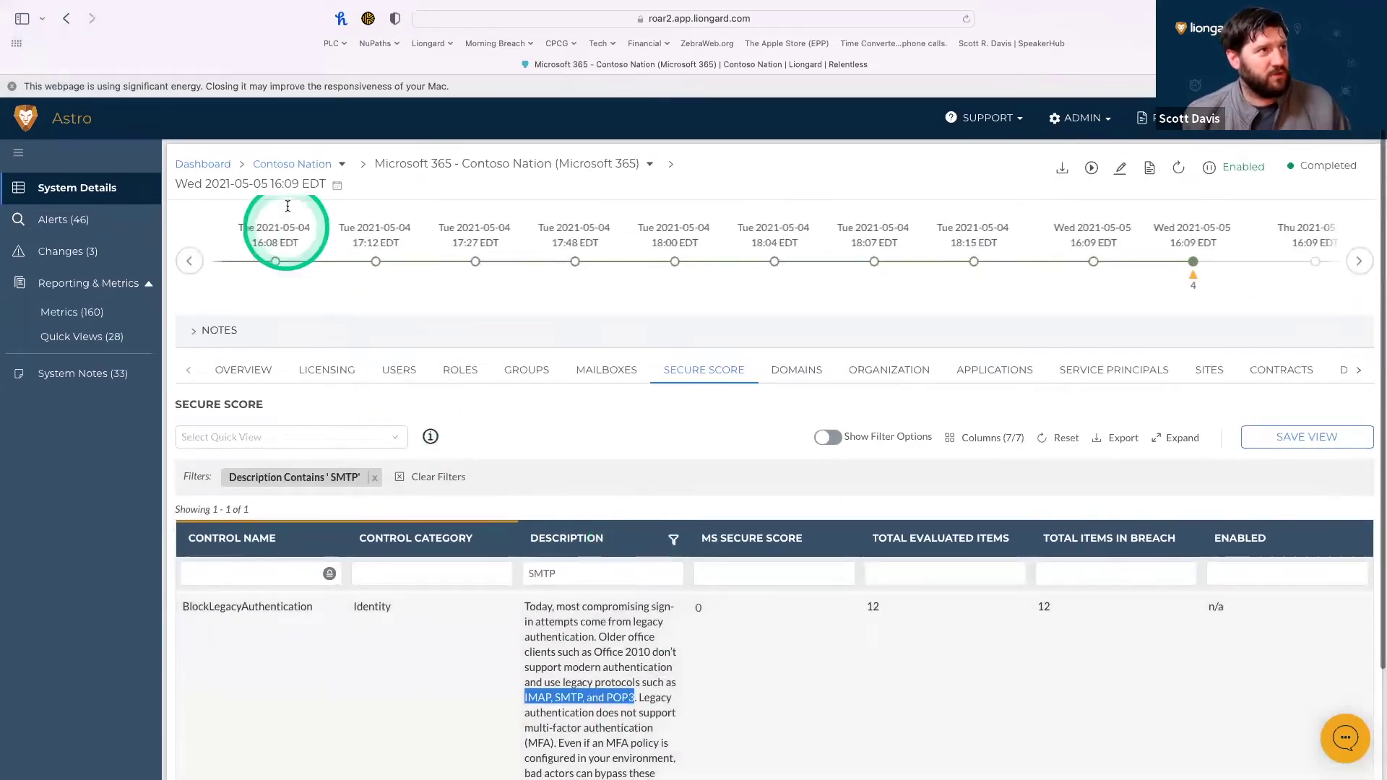
Search the Contoso Nation overview for 'sonic' and open the SonicWall system's details.
click(296, 164)
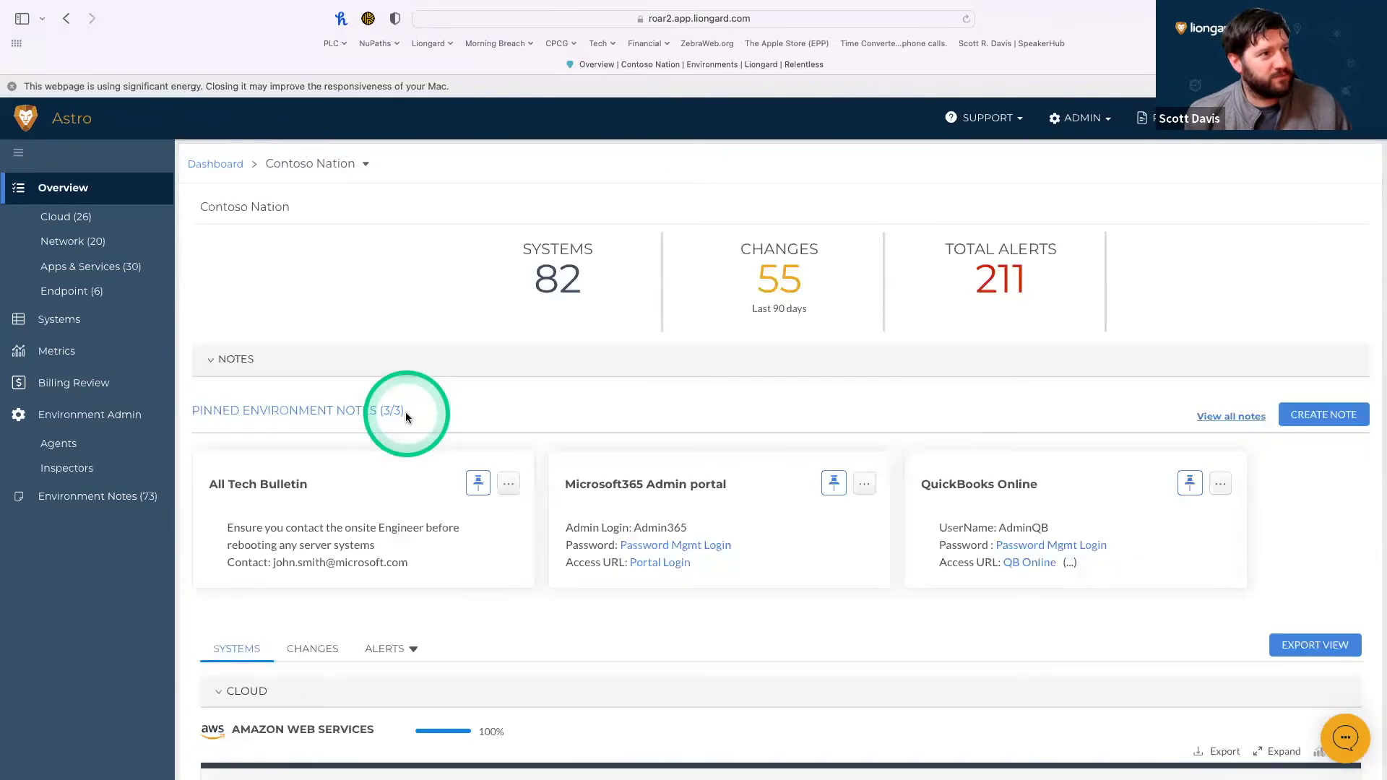
scroll(406, 417, down, 10)
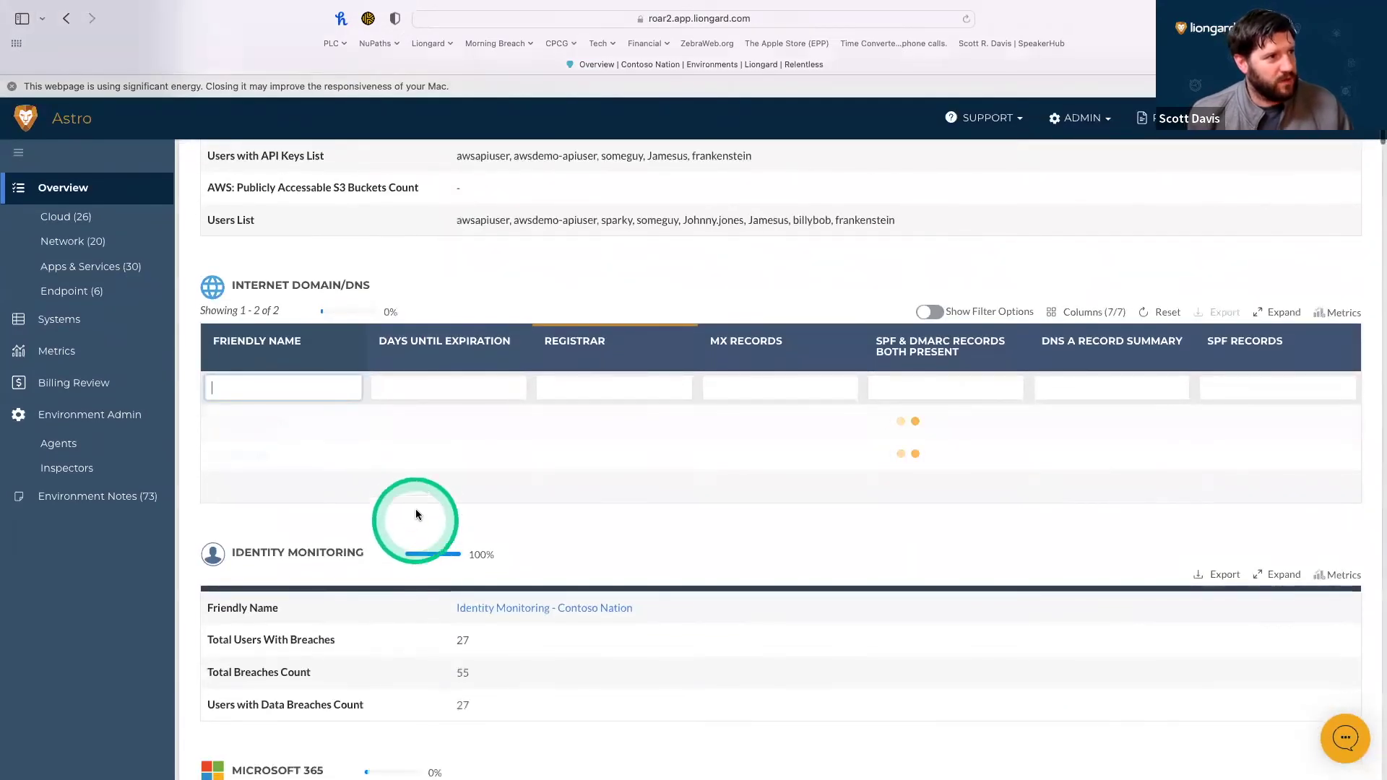
key(super+f)
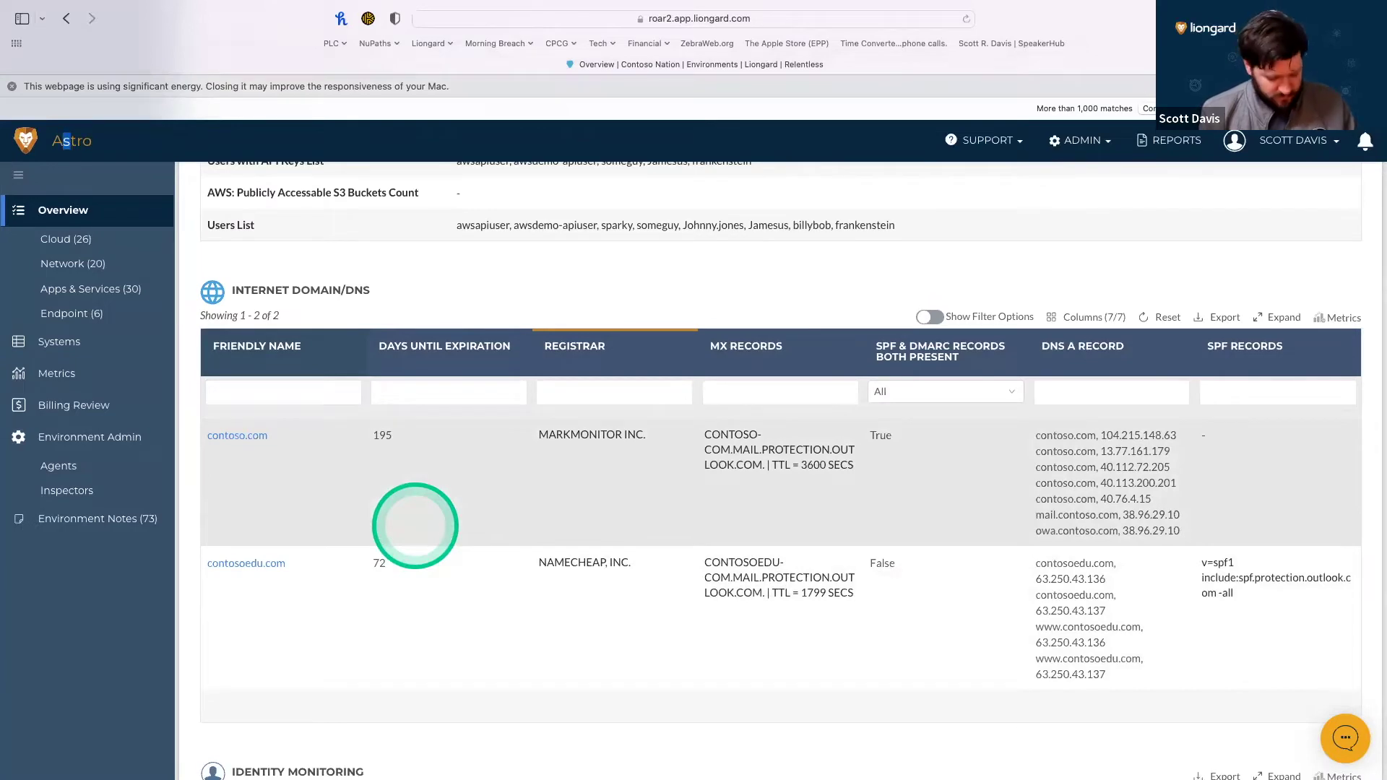
text(sonic)
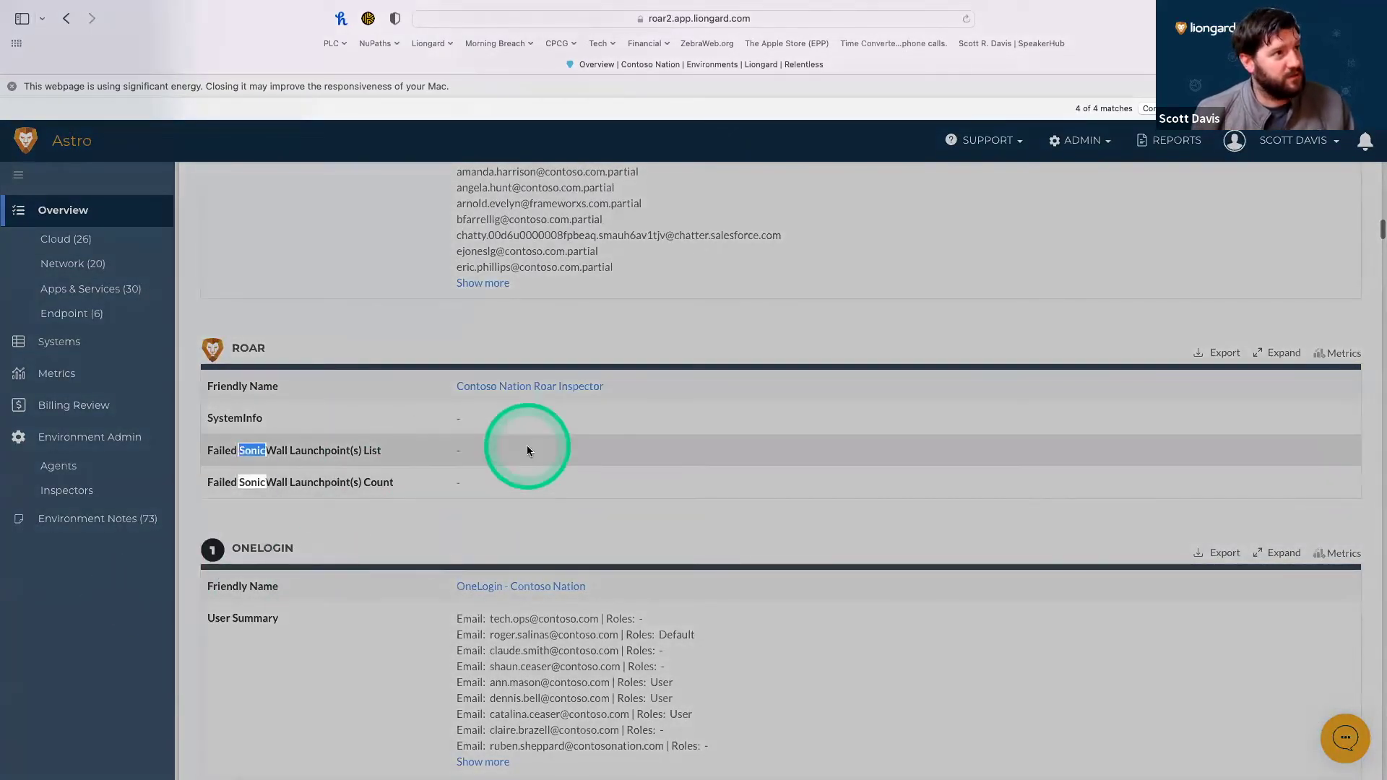
scroll(552, 508, down, 3)
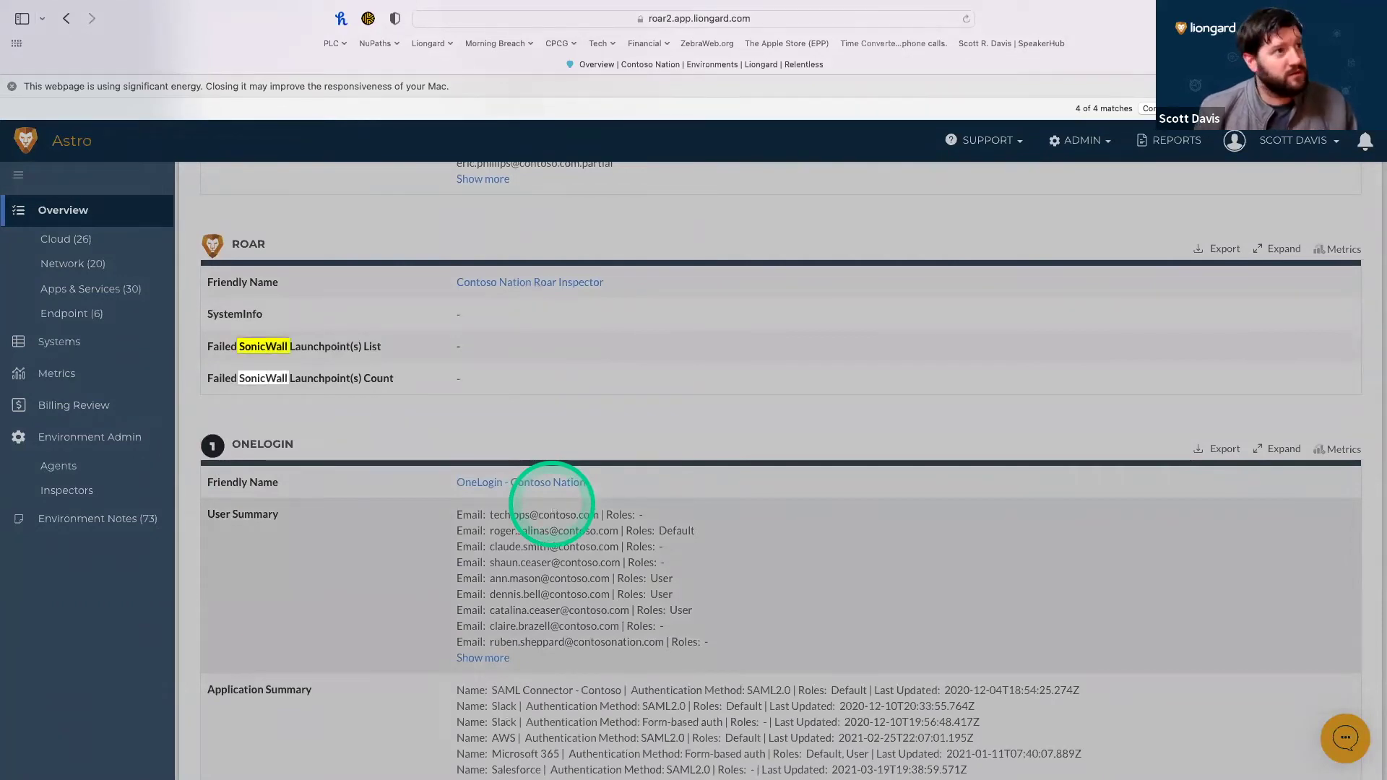
key(Return)
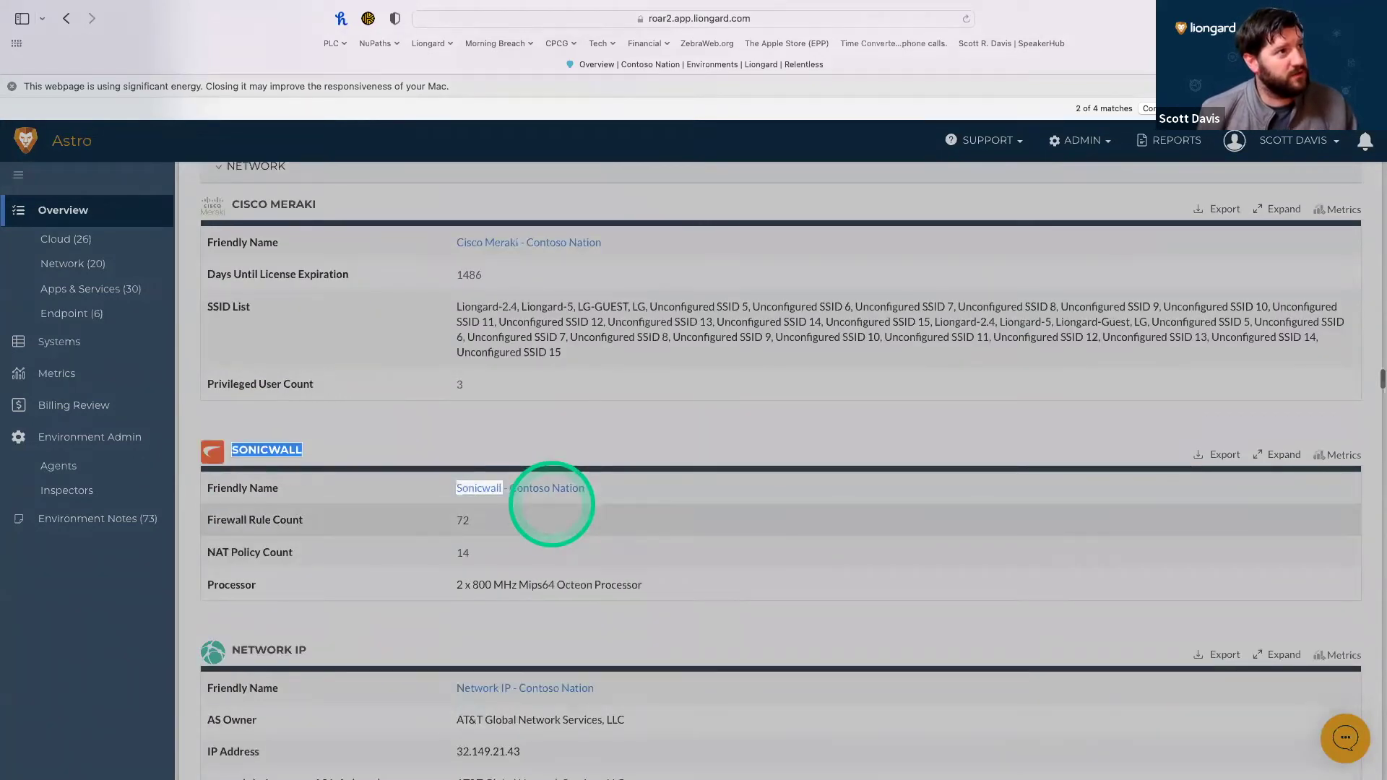
click(530, 488)
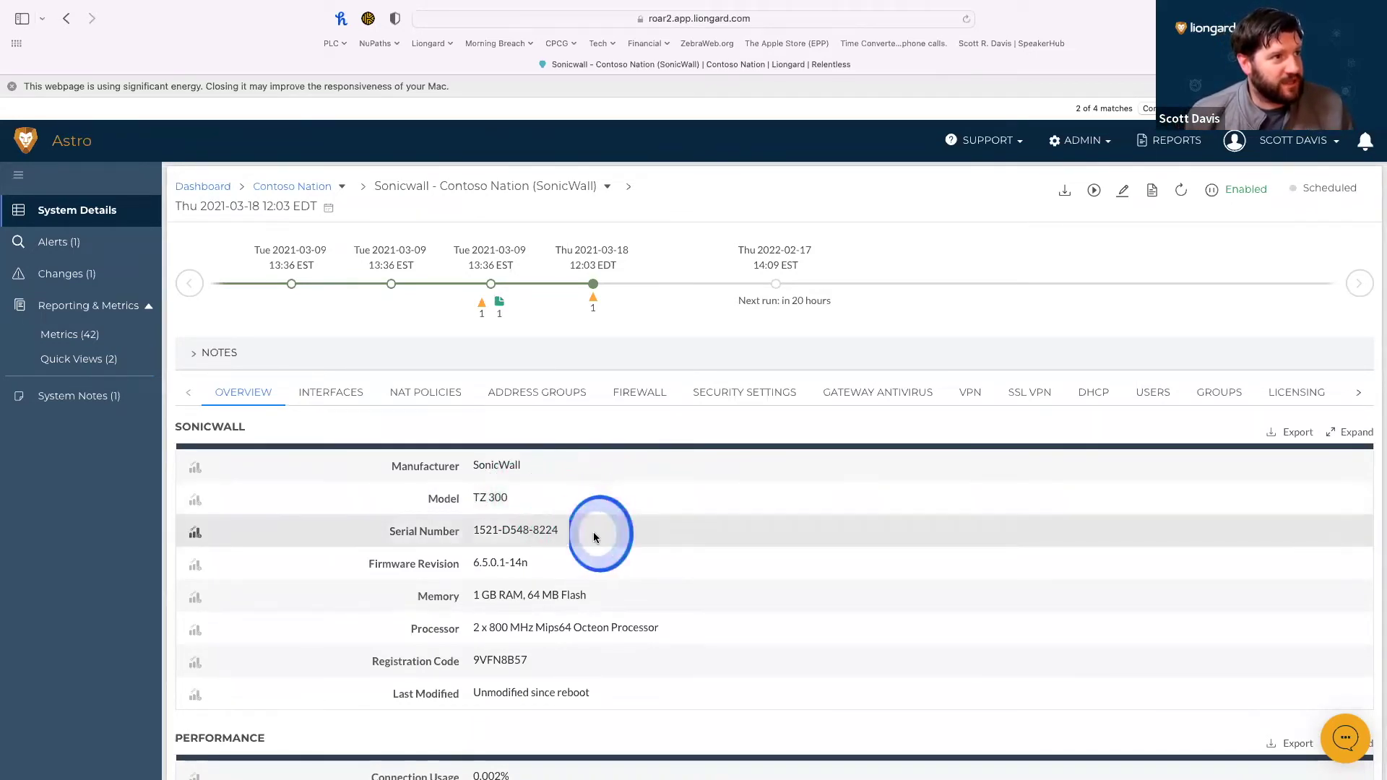
Highlight the SonicWall's Firmware Revision and Serial Number values, then clear the highlight.
drag(594, 537, 329, 565)
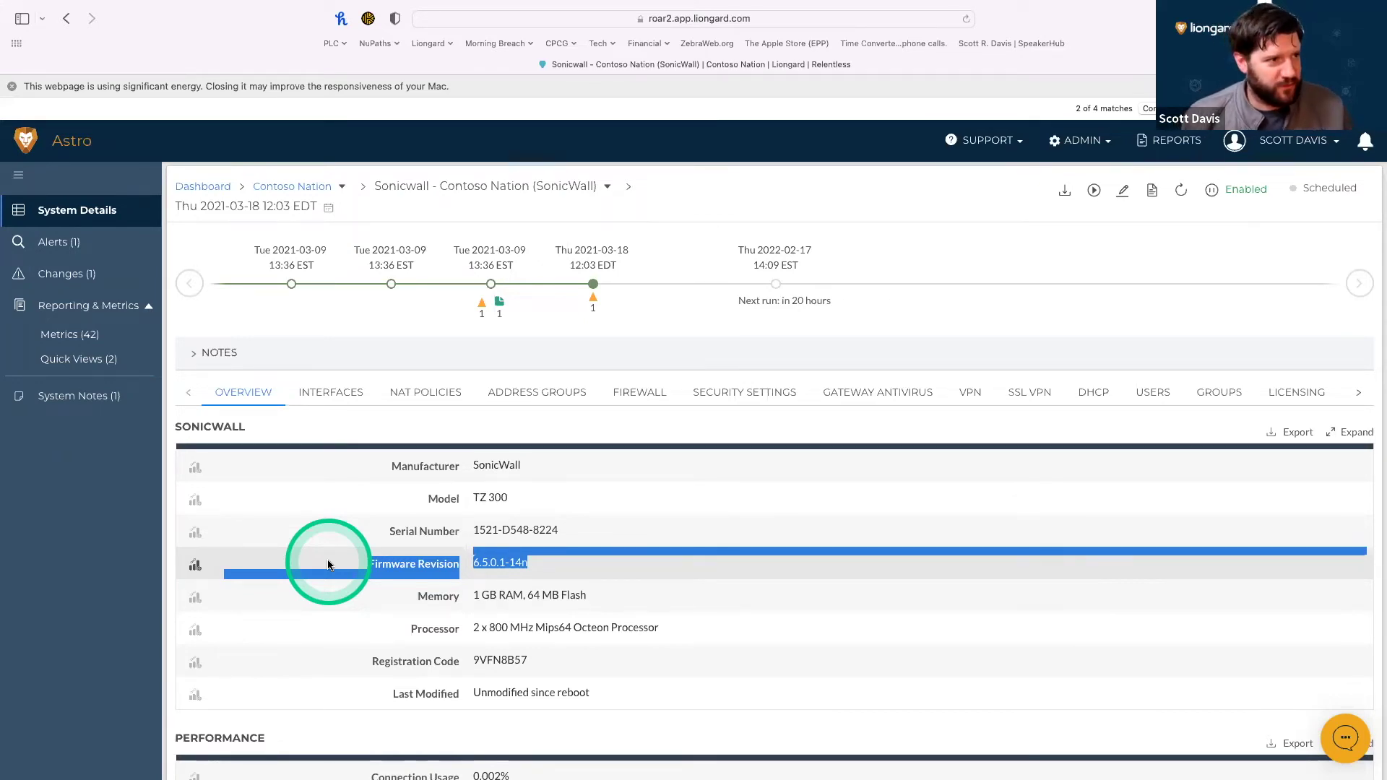
drag(328, 565, 496, 526)
click(493, 533)
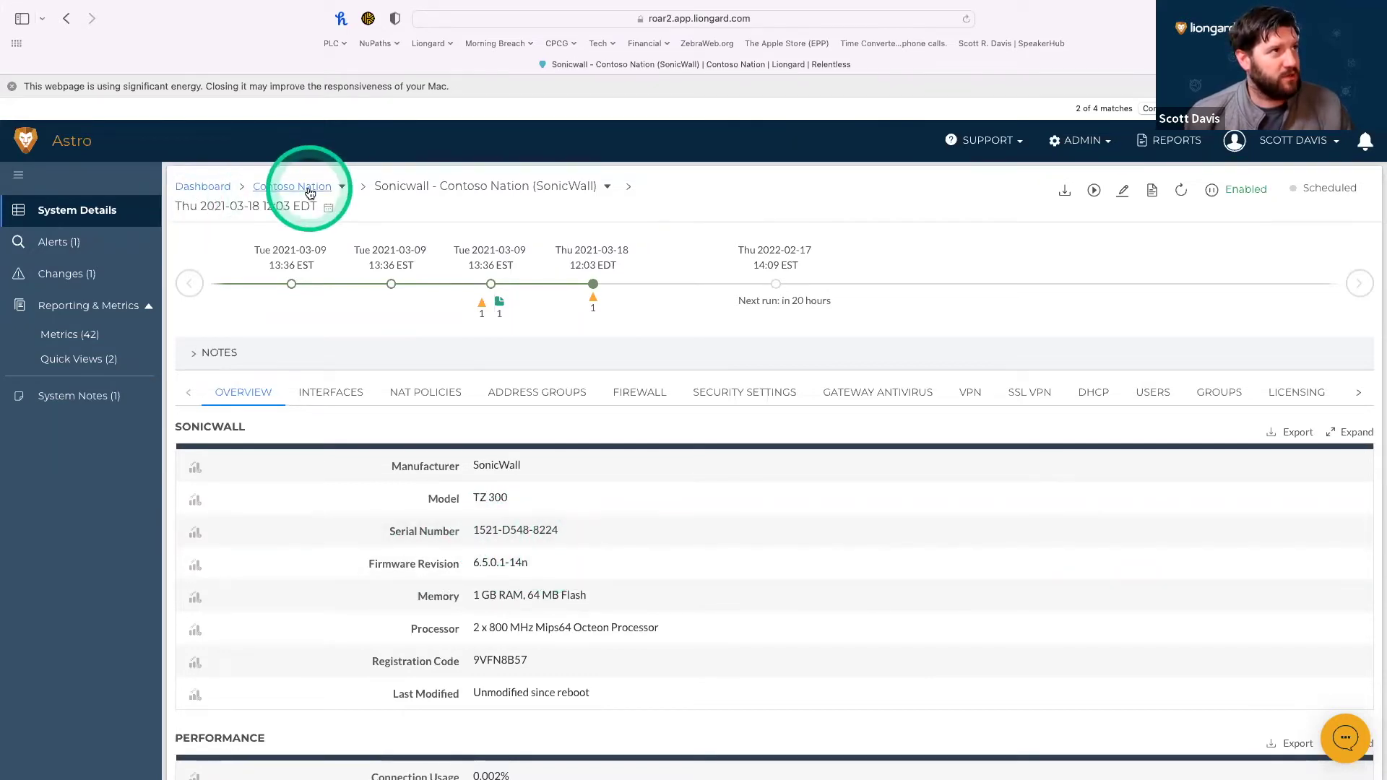
Open the SonicWall system type's metrics across all environments.
click(14, 142)
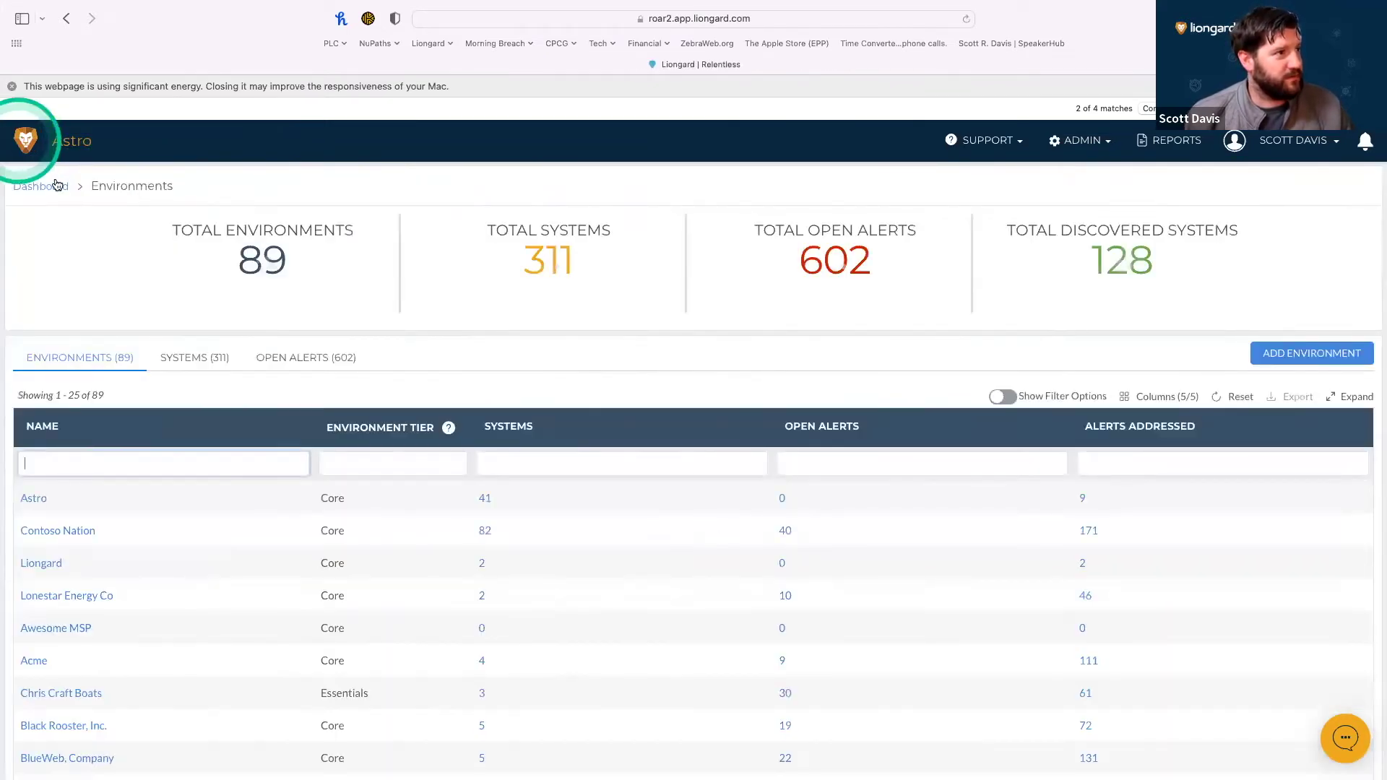
click(206, 357)
click(123, 465)
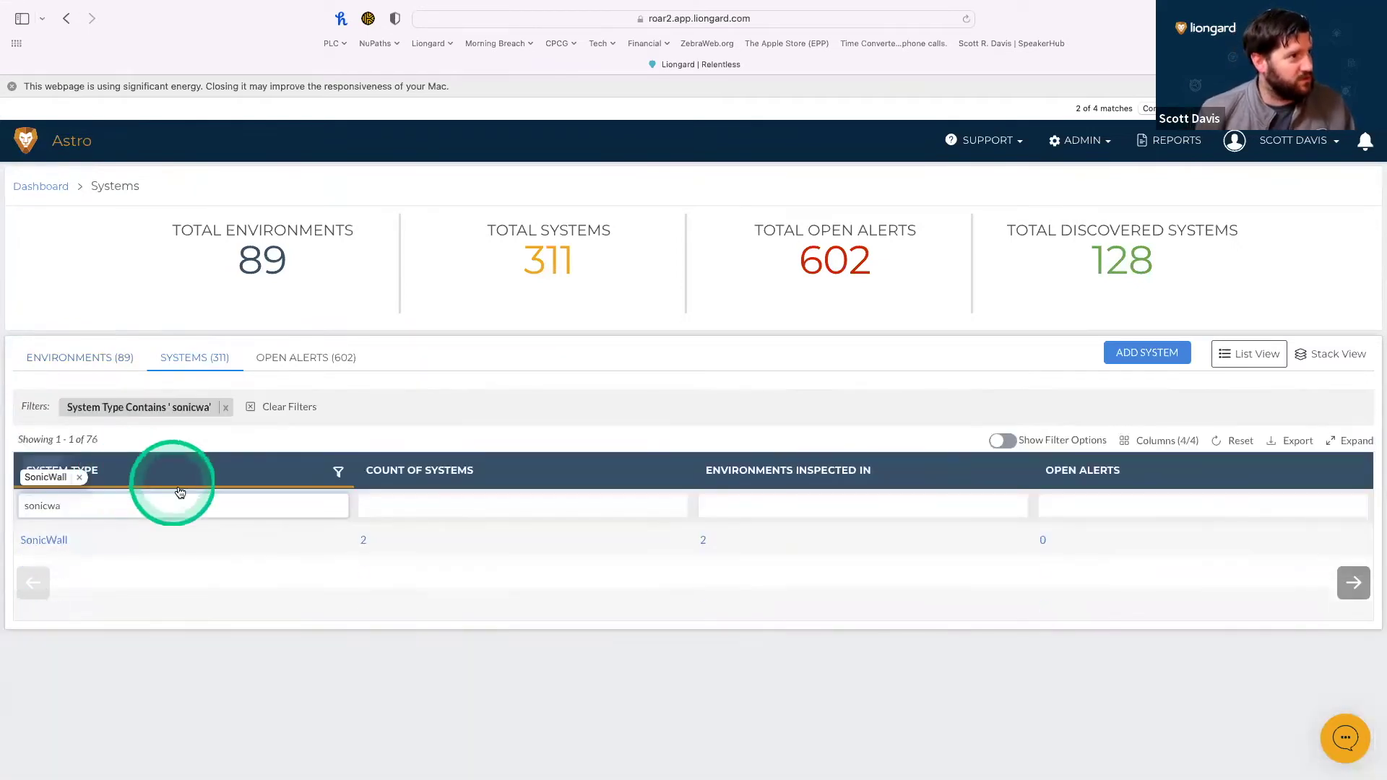
click(68, 539)
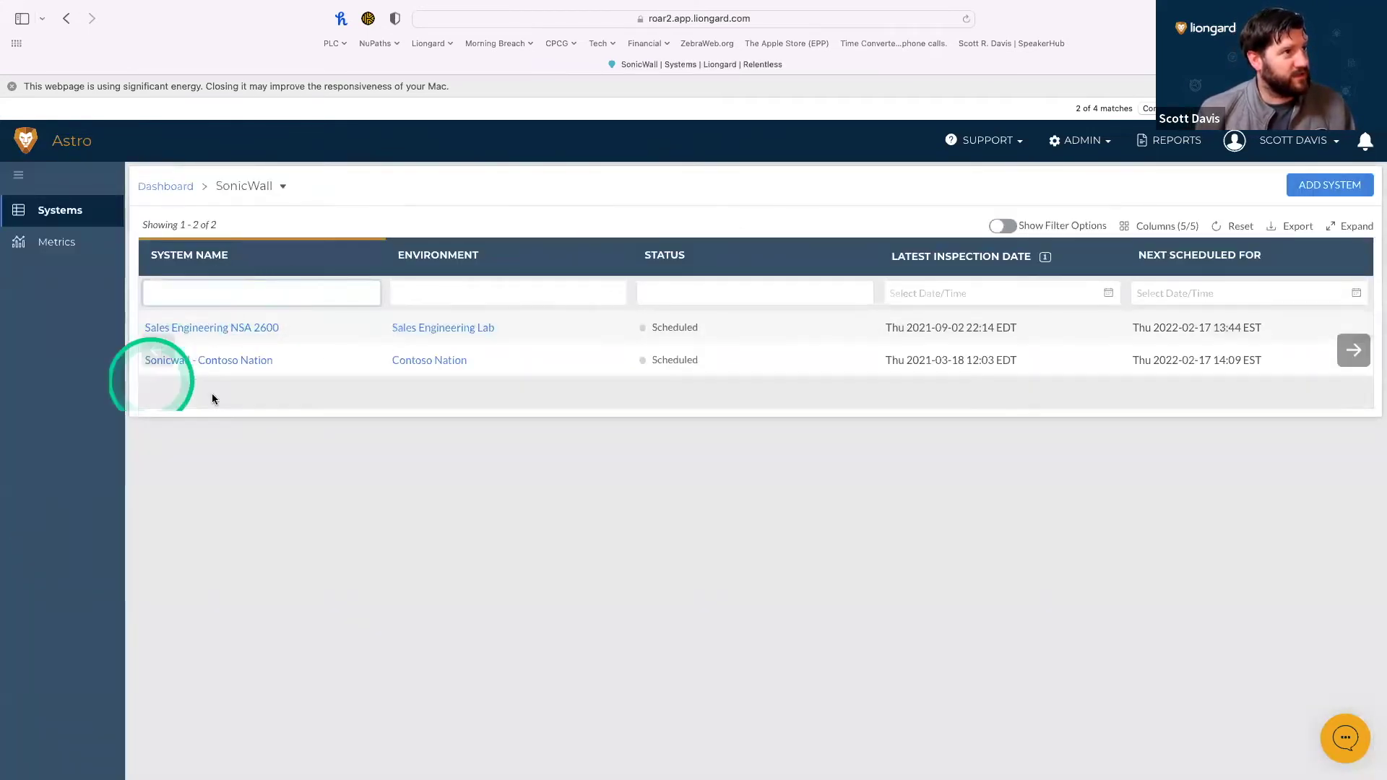
click(70, 252)
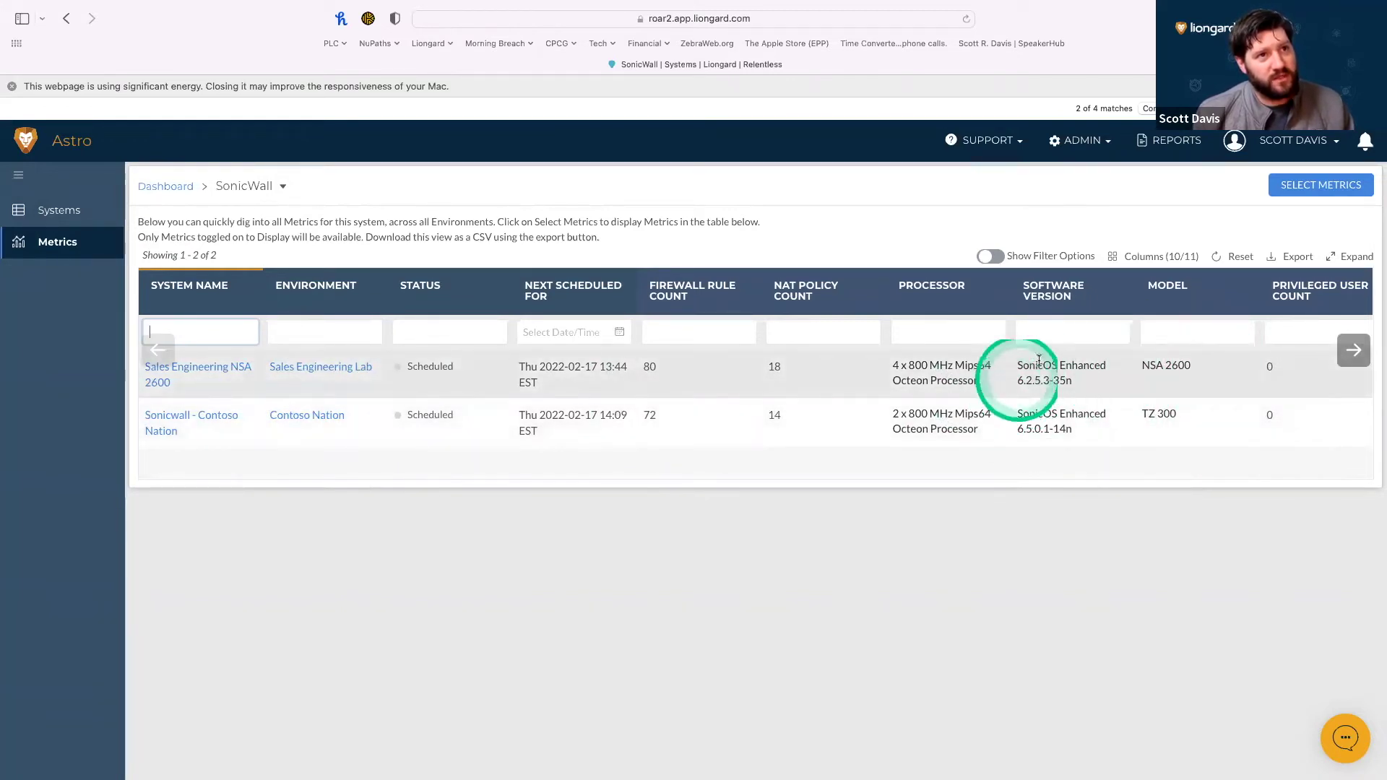
Filter SonicWall metrics by software version 6.2, then clear it and return to the systems overview.
click(1036, 341)
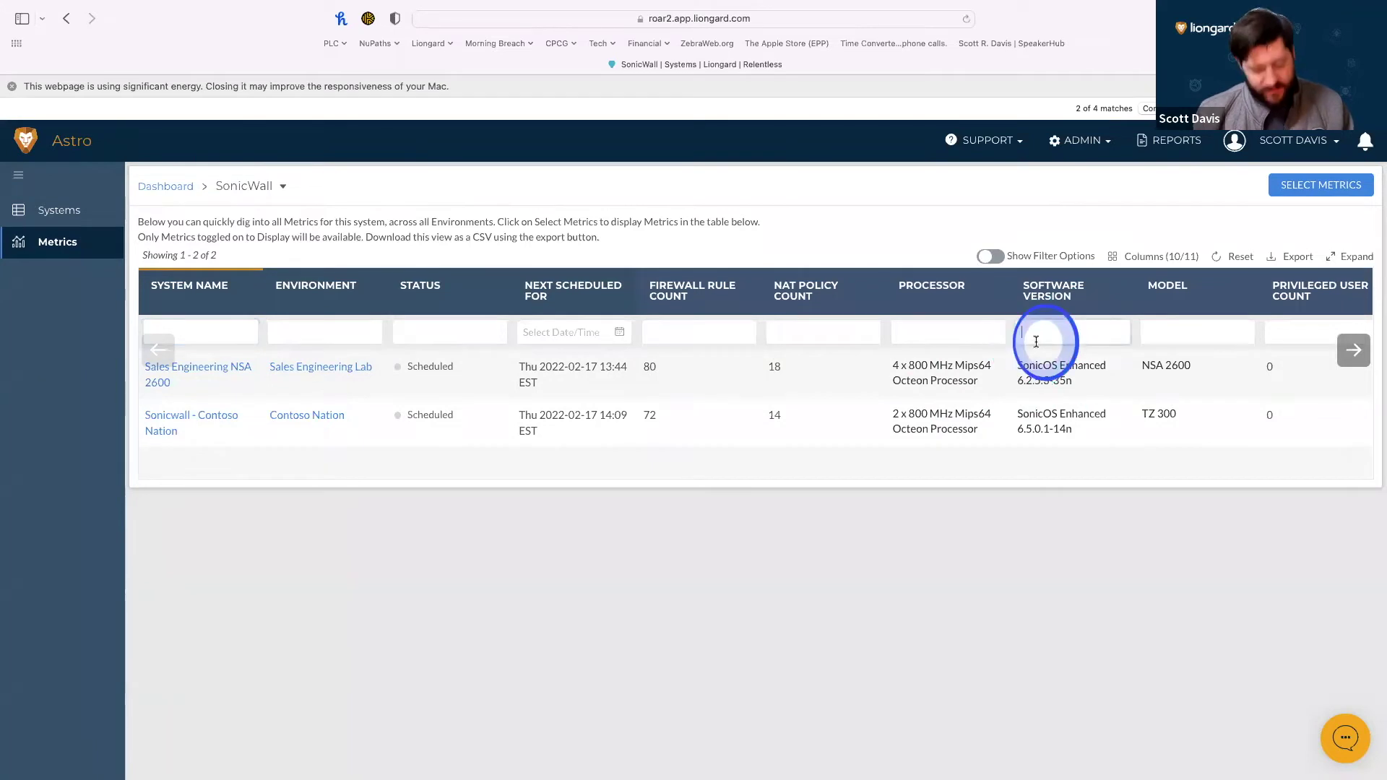
text(6.2)
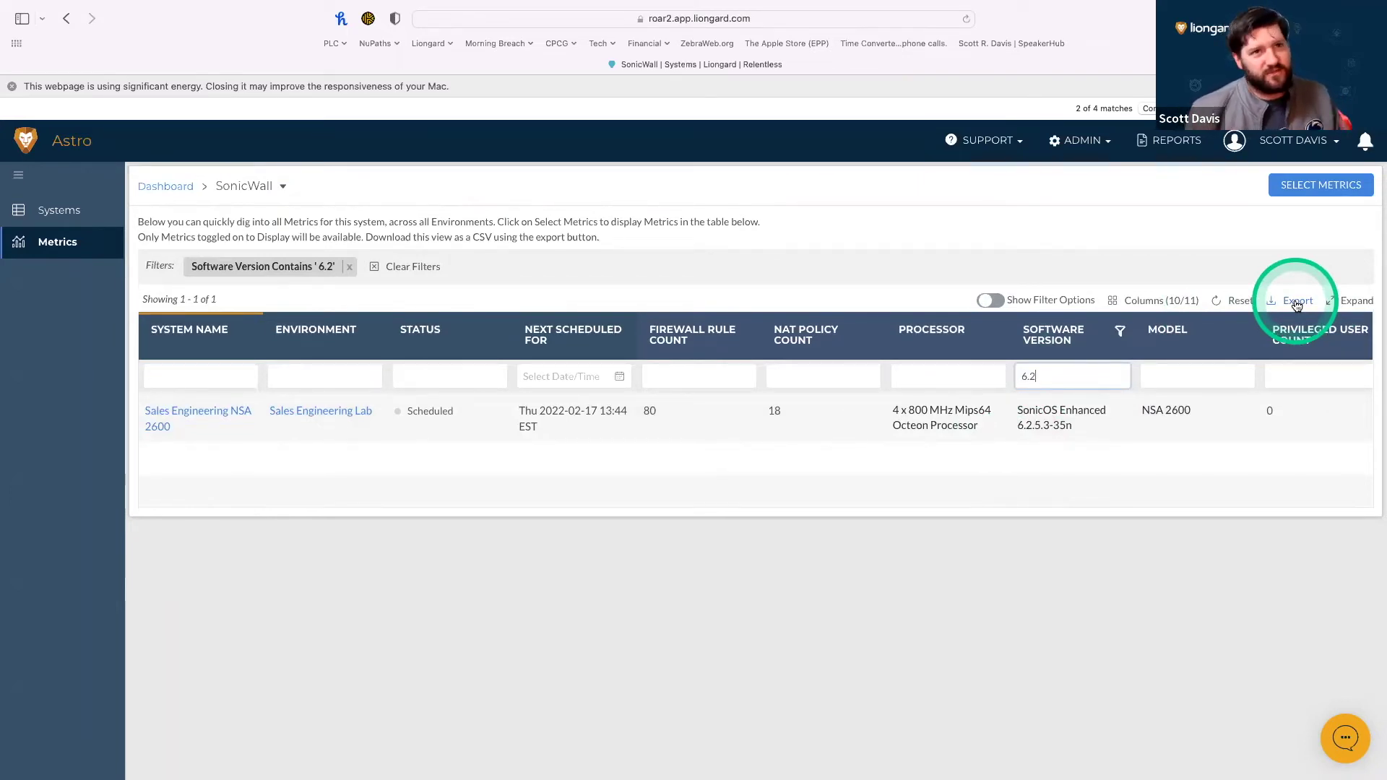
click(1055, 376)
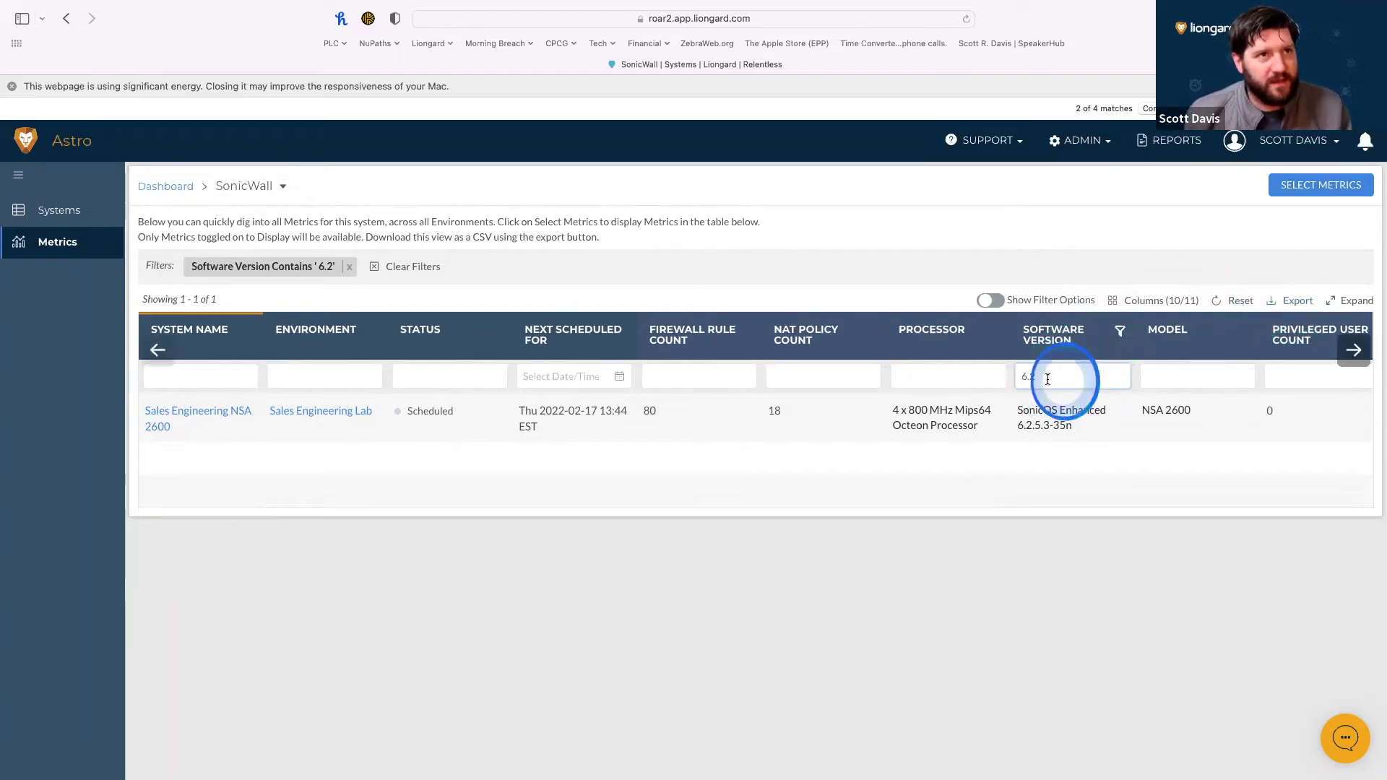
key(BackSpace)
key(BackSpace)
key(BackSpace)
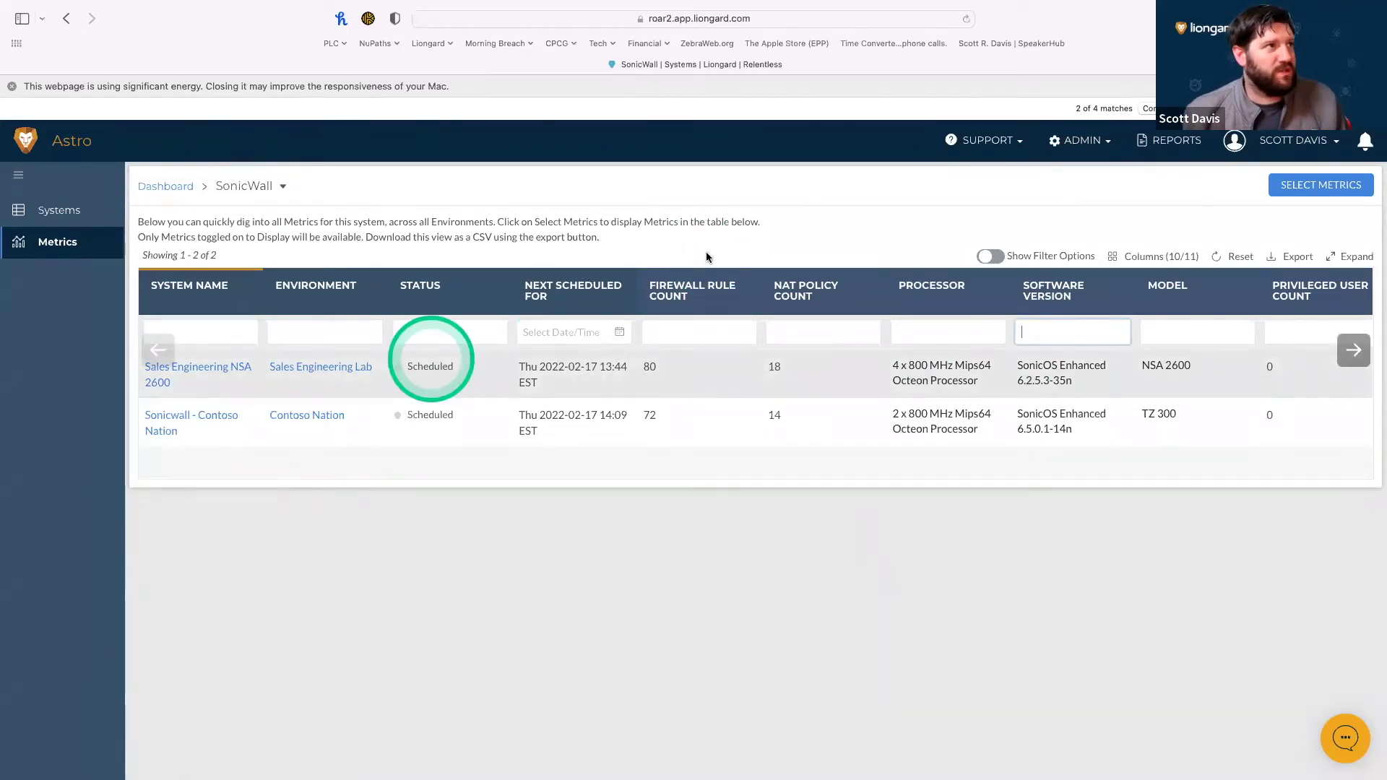
click(24, 142)
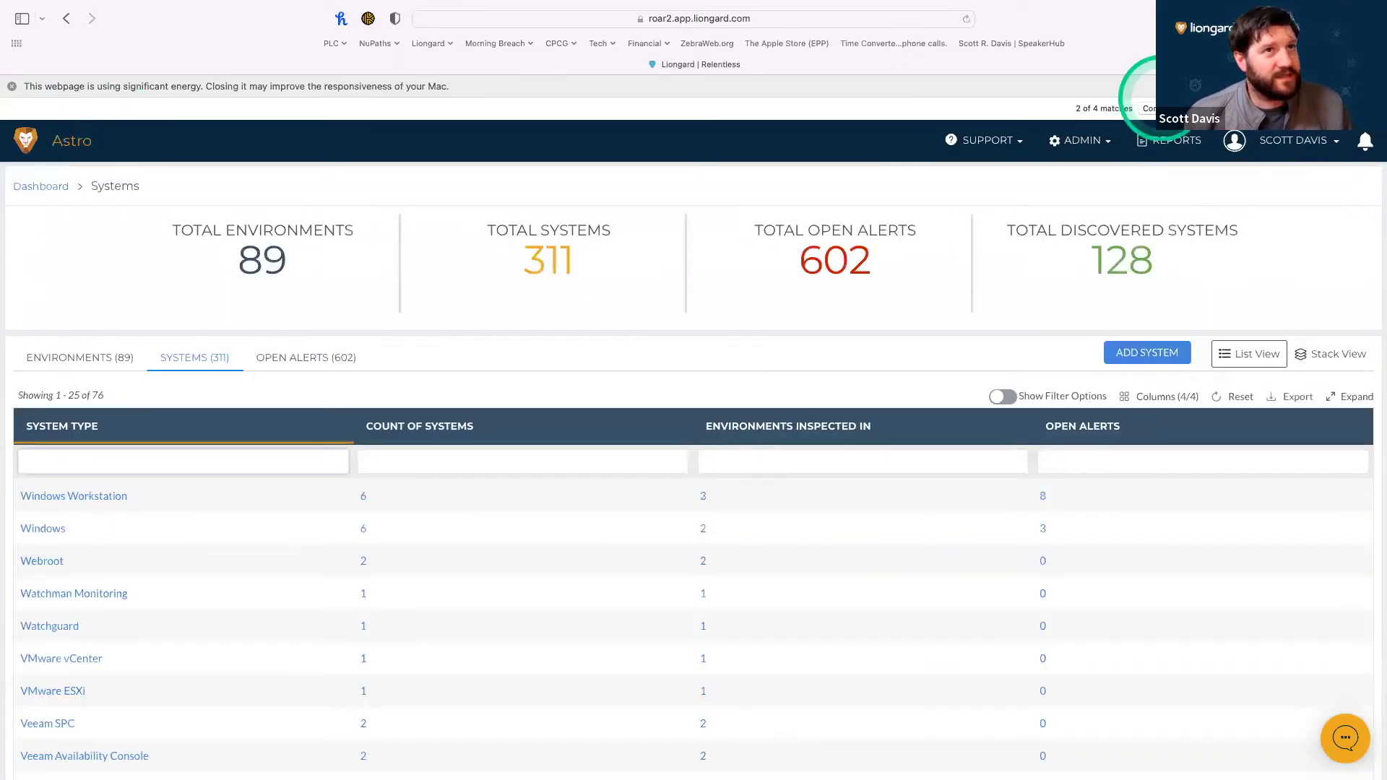
Open the Production inspectors list under Admin and scroll through all 71 inspectors and back up.
click(1080, 141)
click(1045, 223)
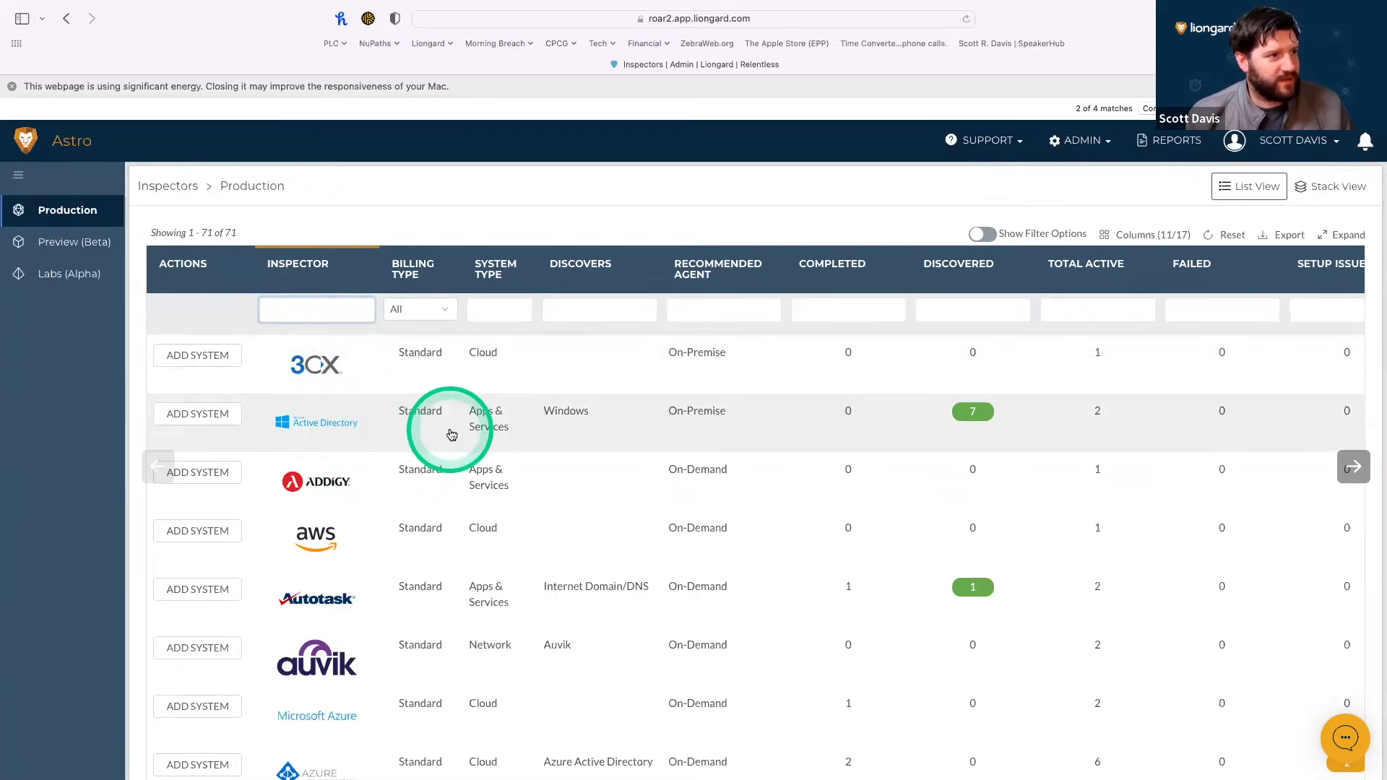
scroll(452, 434, down, 5)
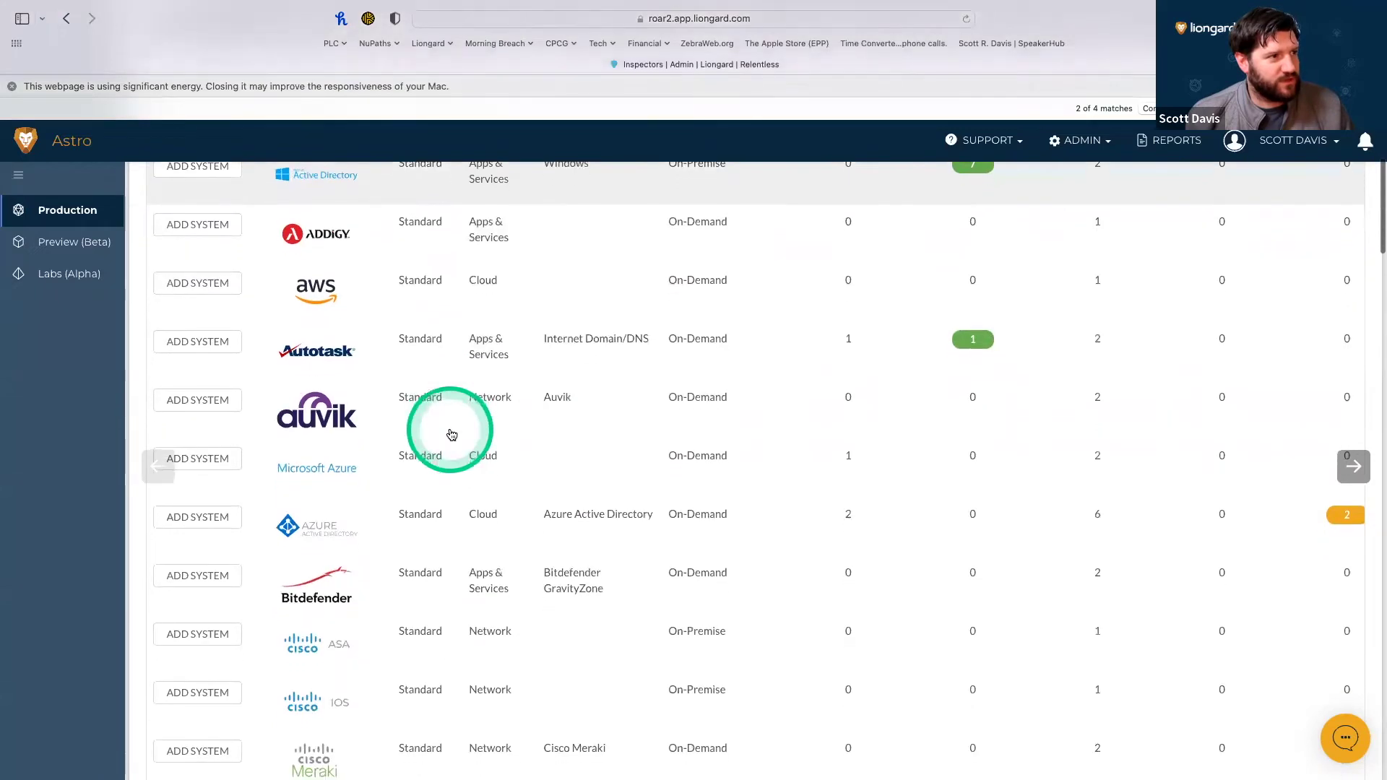
scroll(452, 434, down, 6)
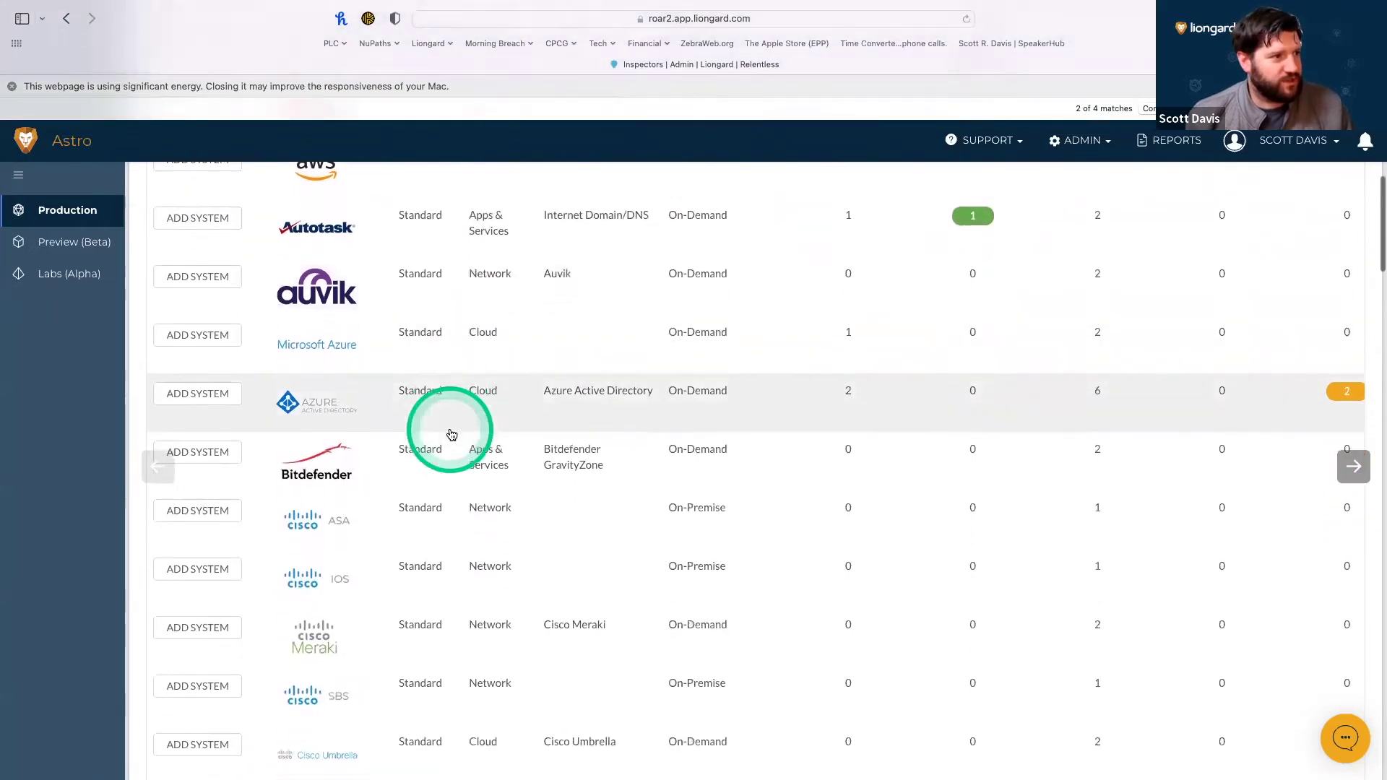
scroll(452, 434, down, 4)
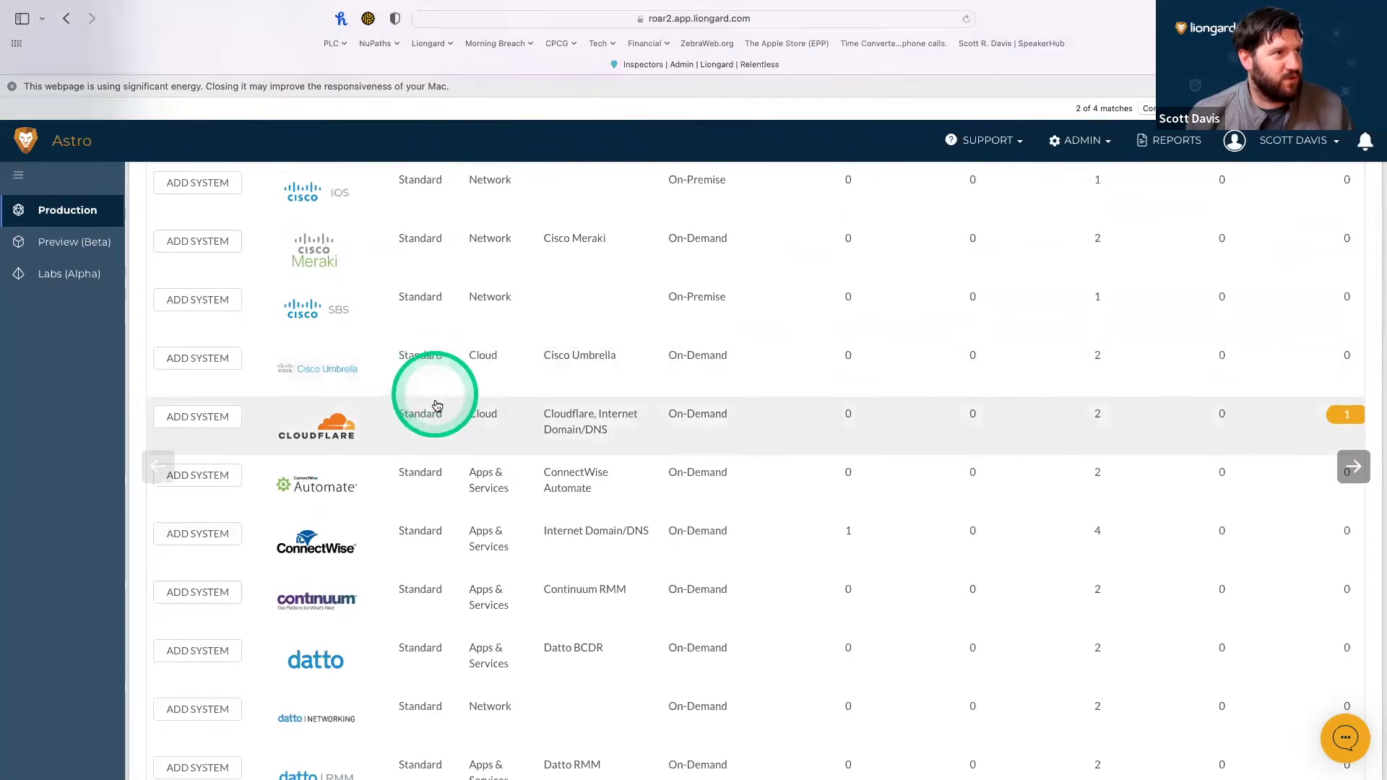
scroll(446, 441, down, 4)
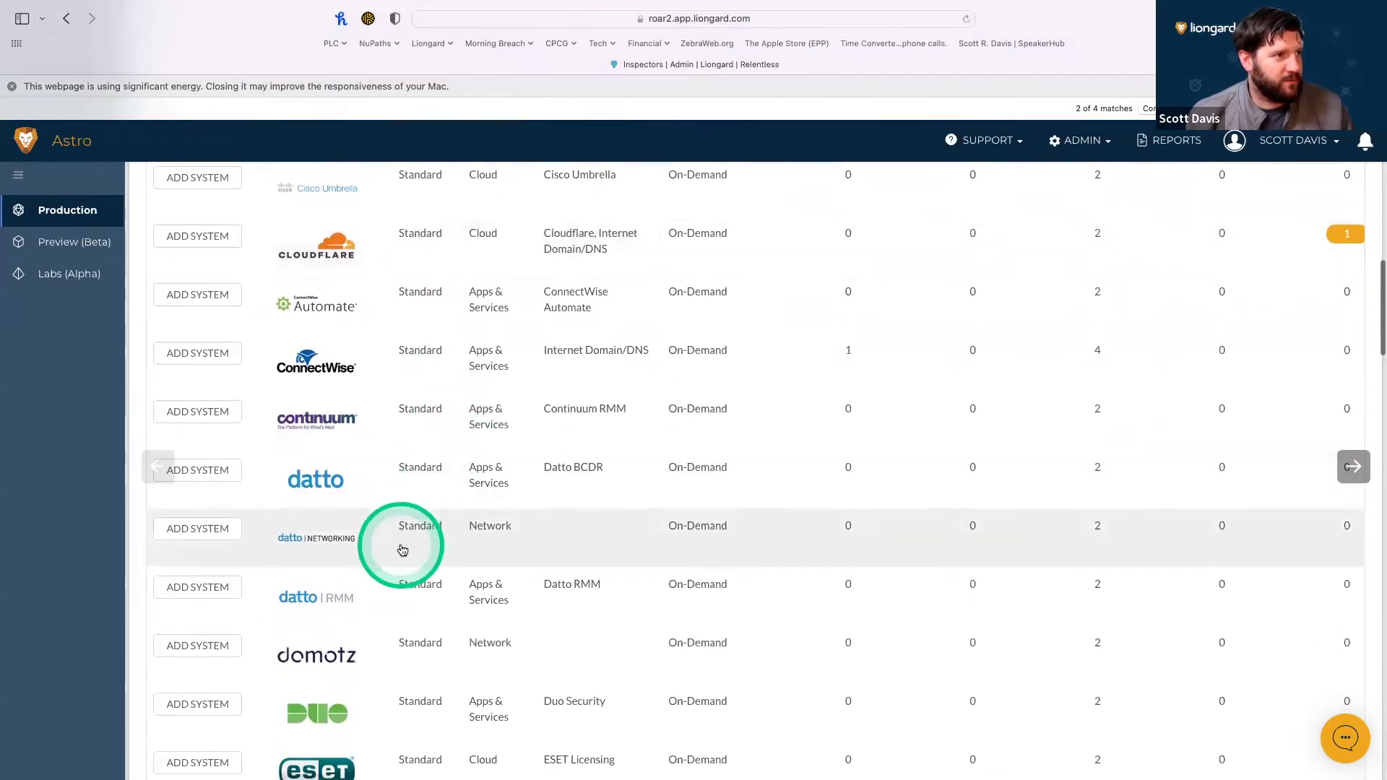
scroll(416, 571, down, 1)
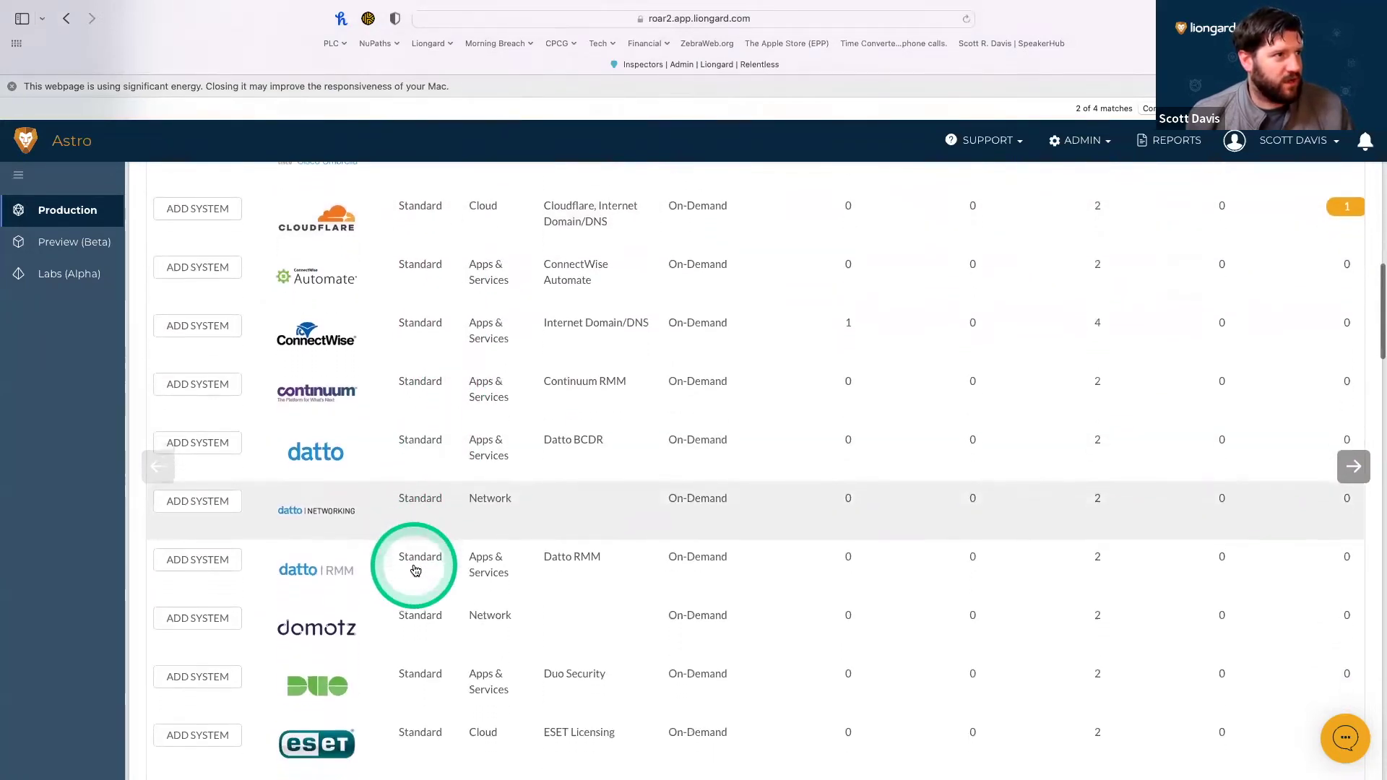
scroll(416, 571, down, 2)
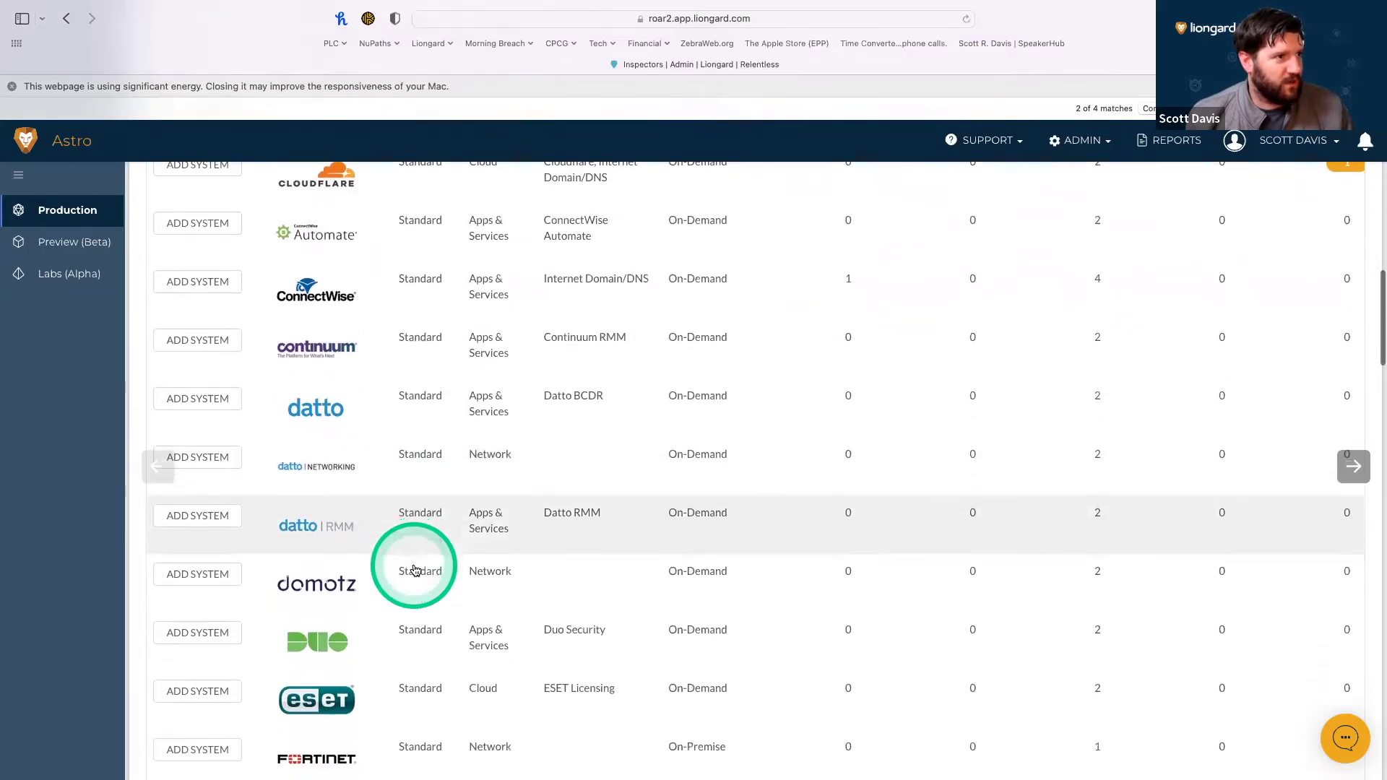
scroll(415, 570, down, 8)
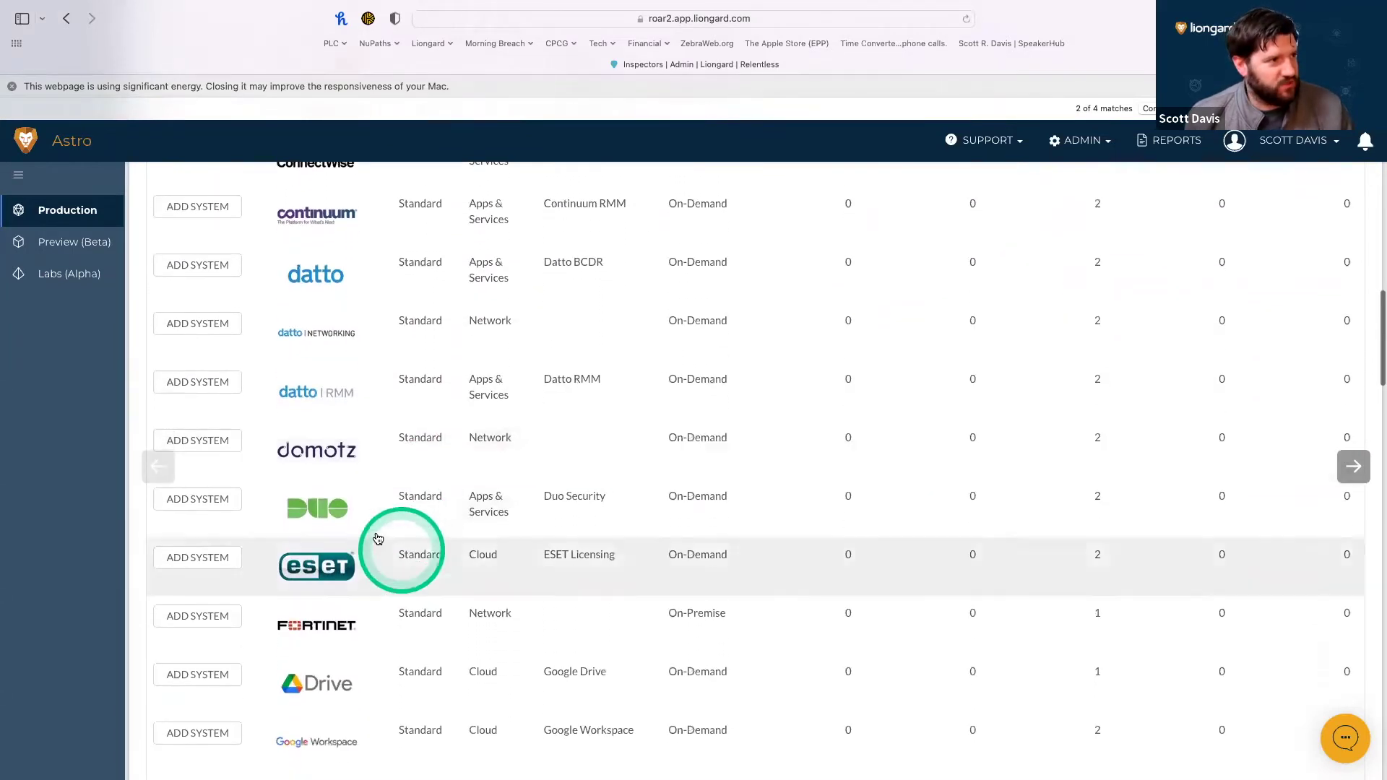
scroll(514, 607, down, 5)
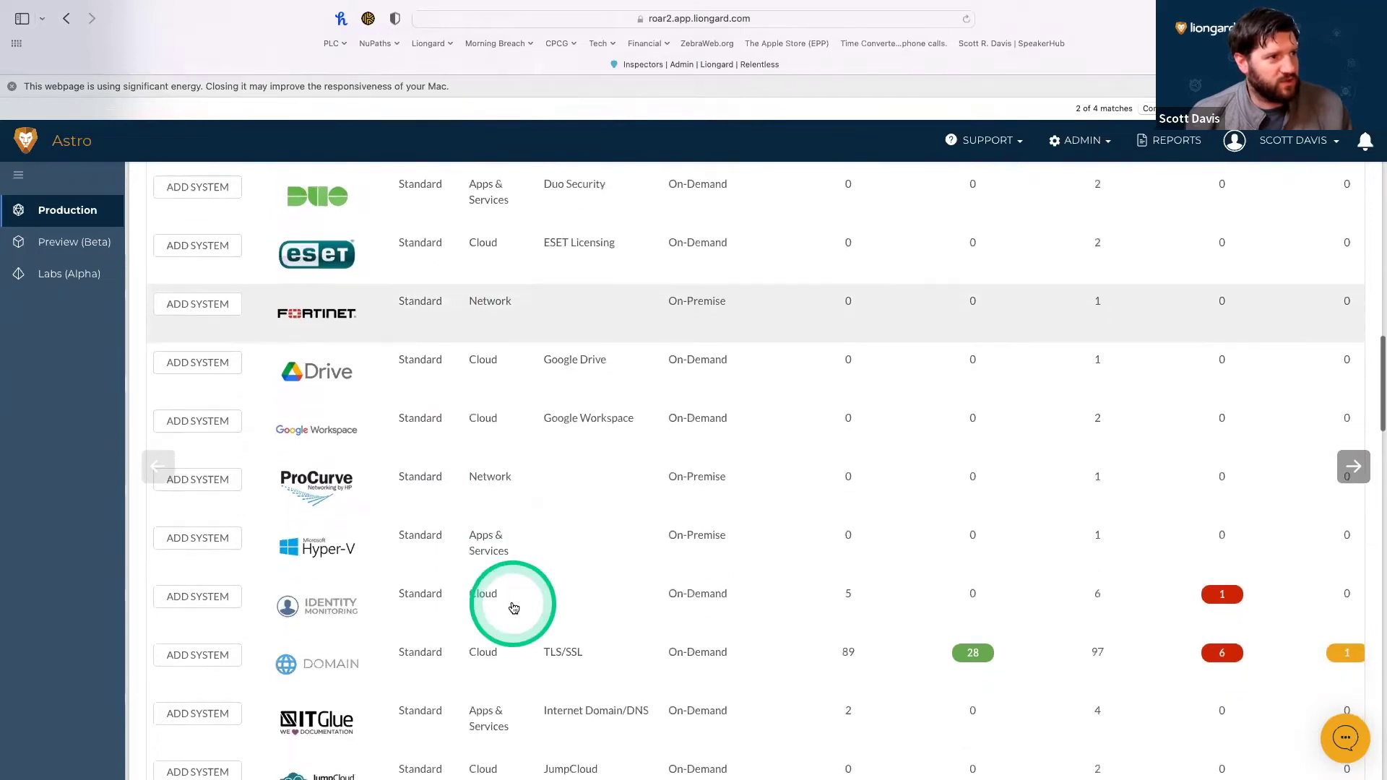
scroll(514, 607, down, 7)
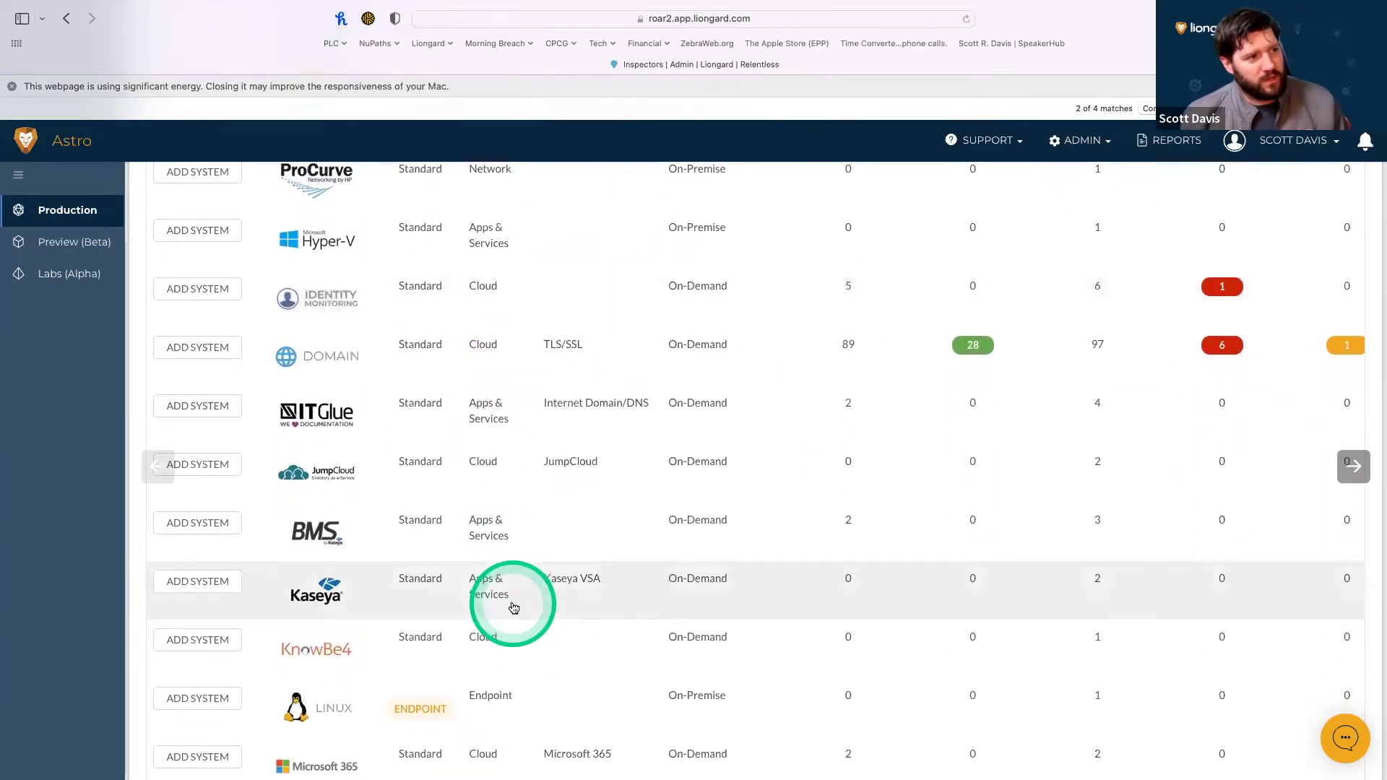
scroll(514, 607, down, 6)
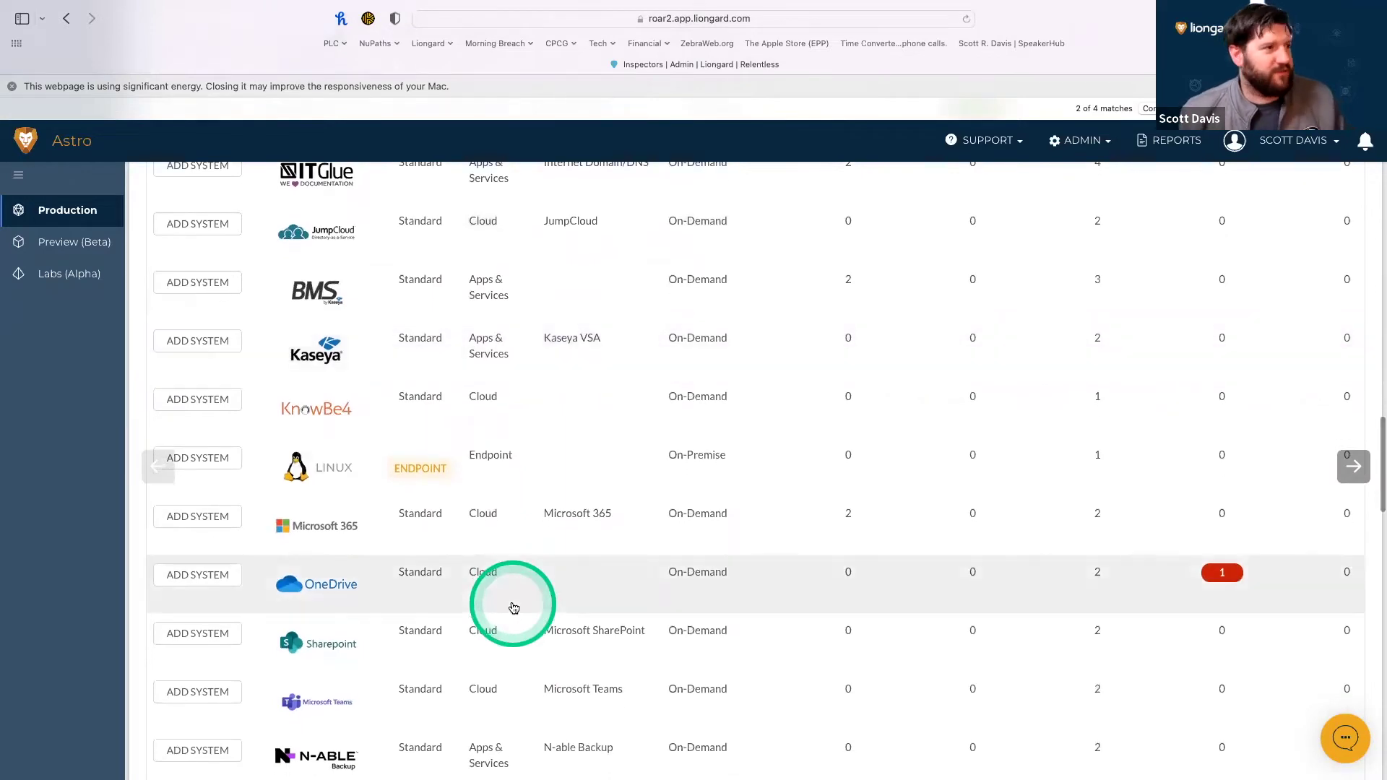
scroll(514, 606, down, 9)
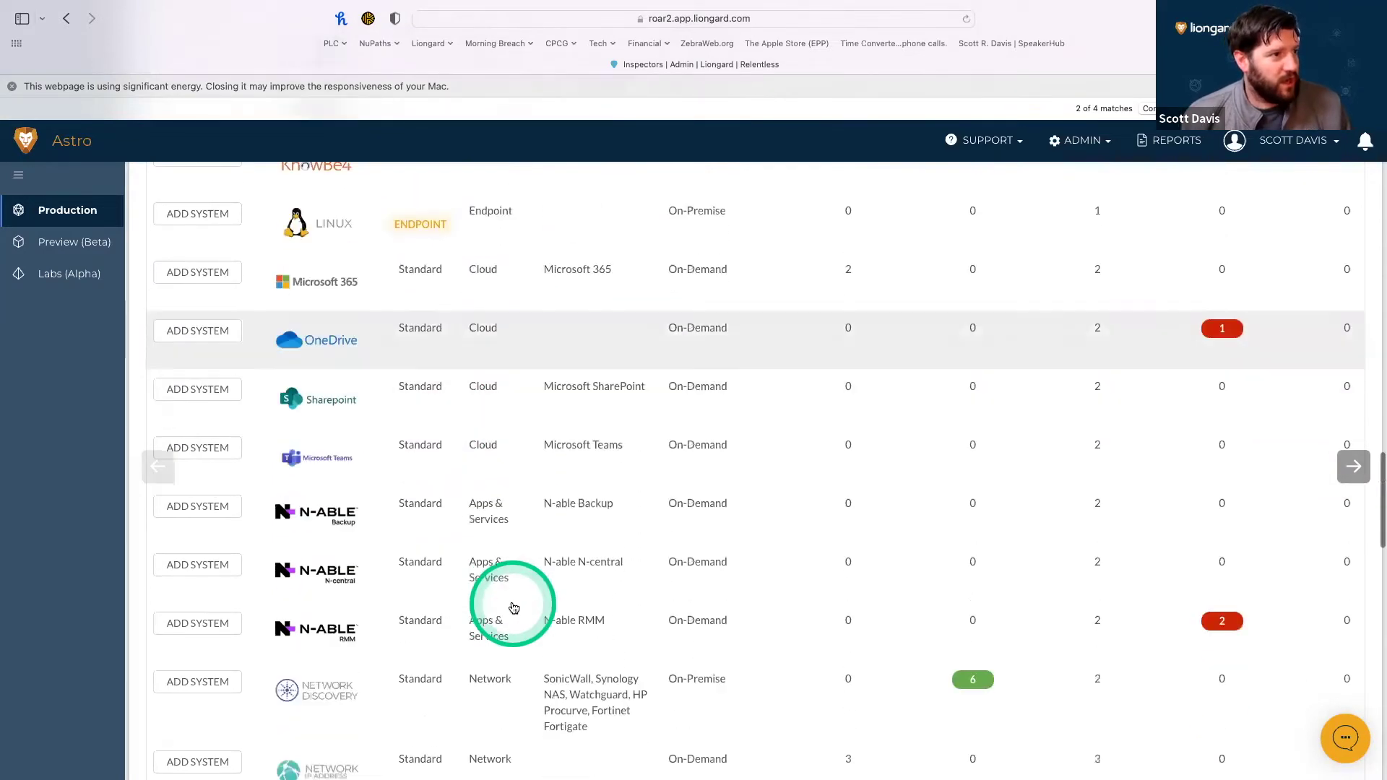
scroll(513, 607, up, 20)
scroll(514, 607, up, 10)
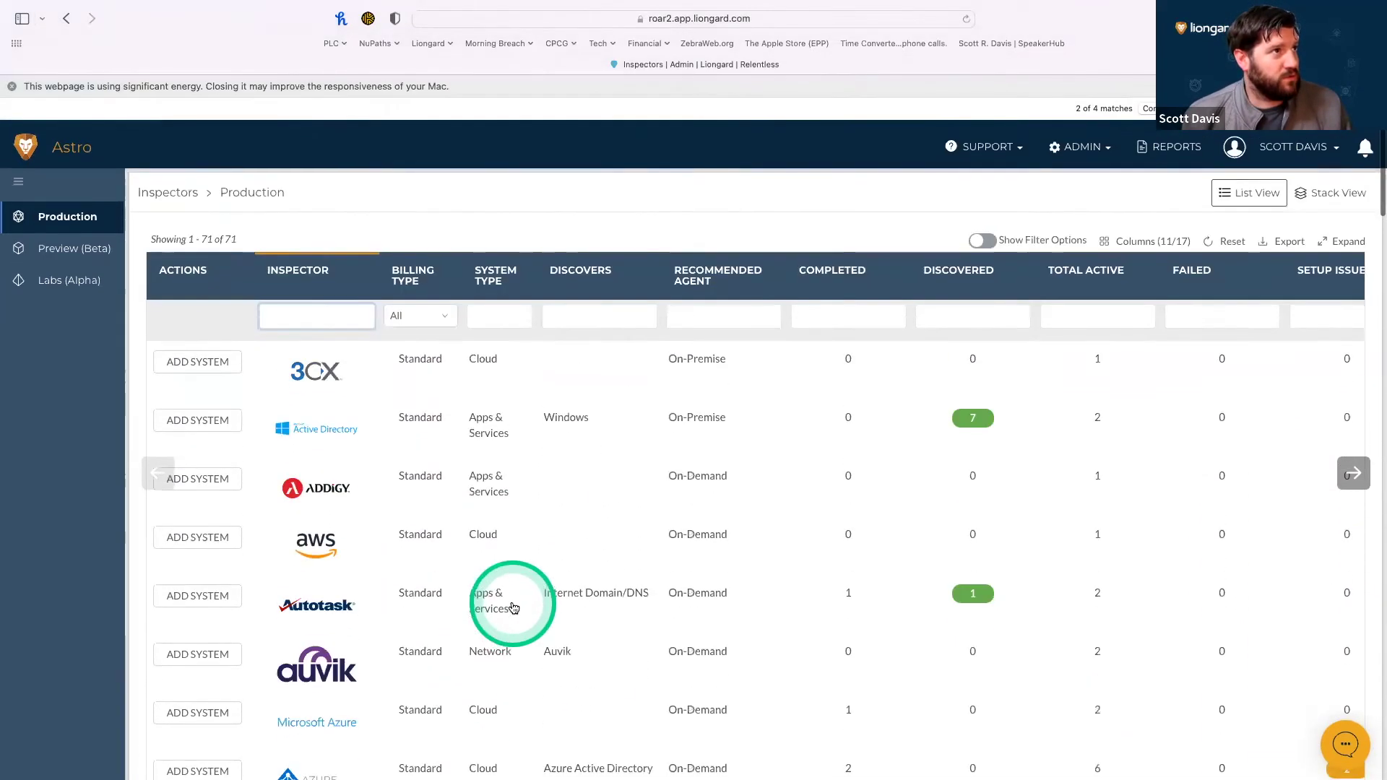
click(1171, 143)
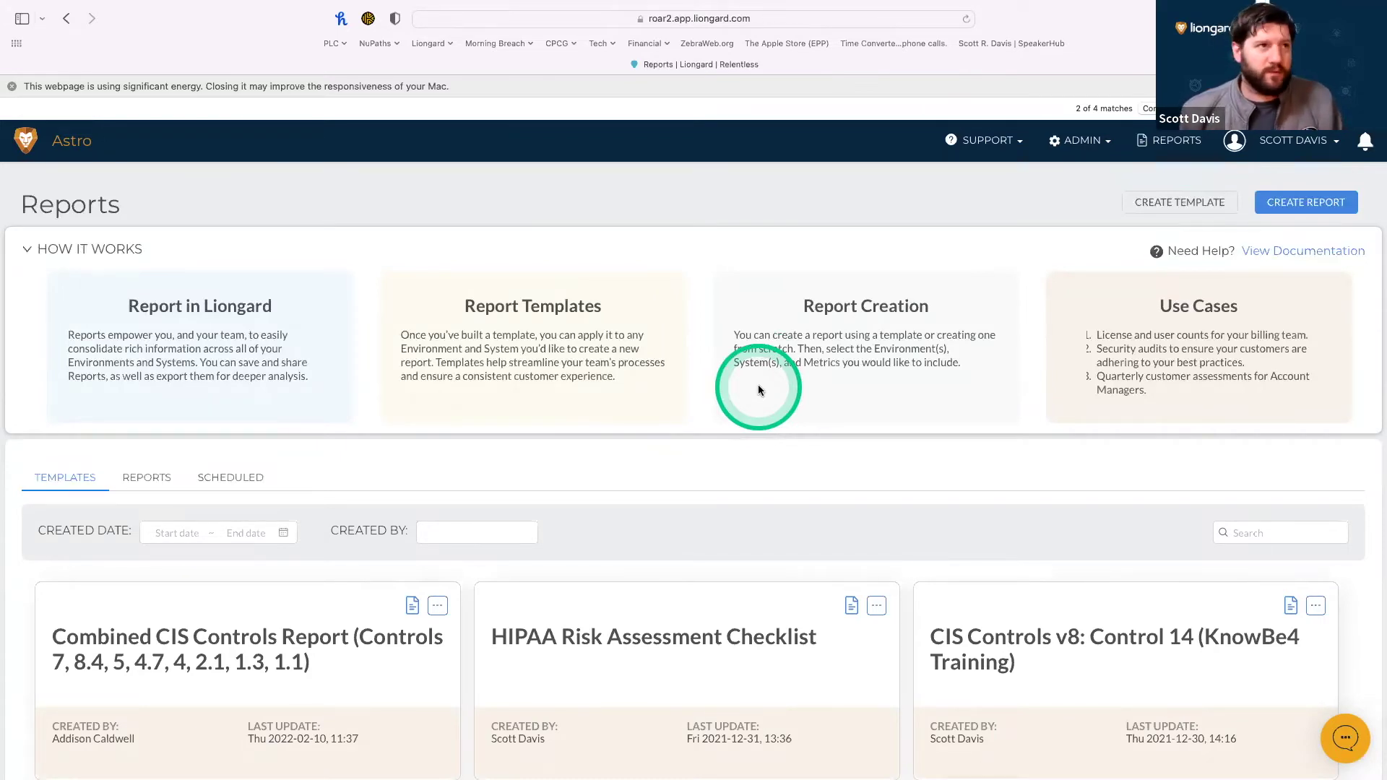
Preview the Combined CIS Controls Report template and review its Active Directory table.
scroll(648, 457, down, 5)
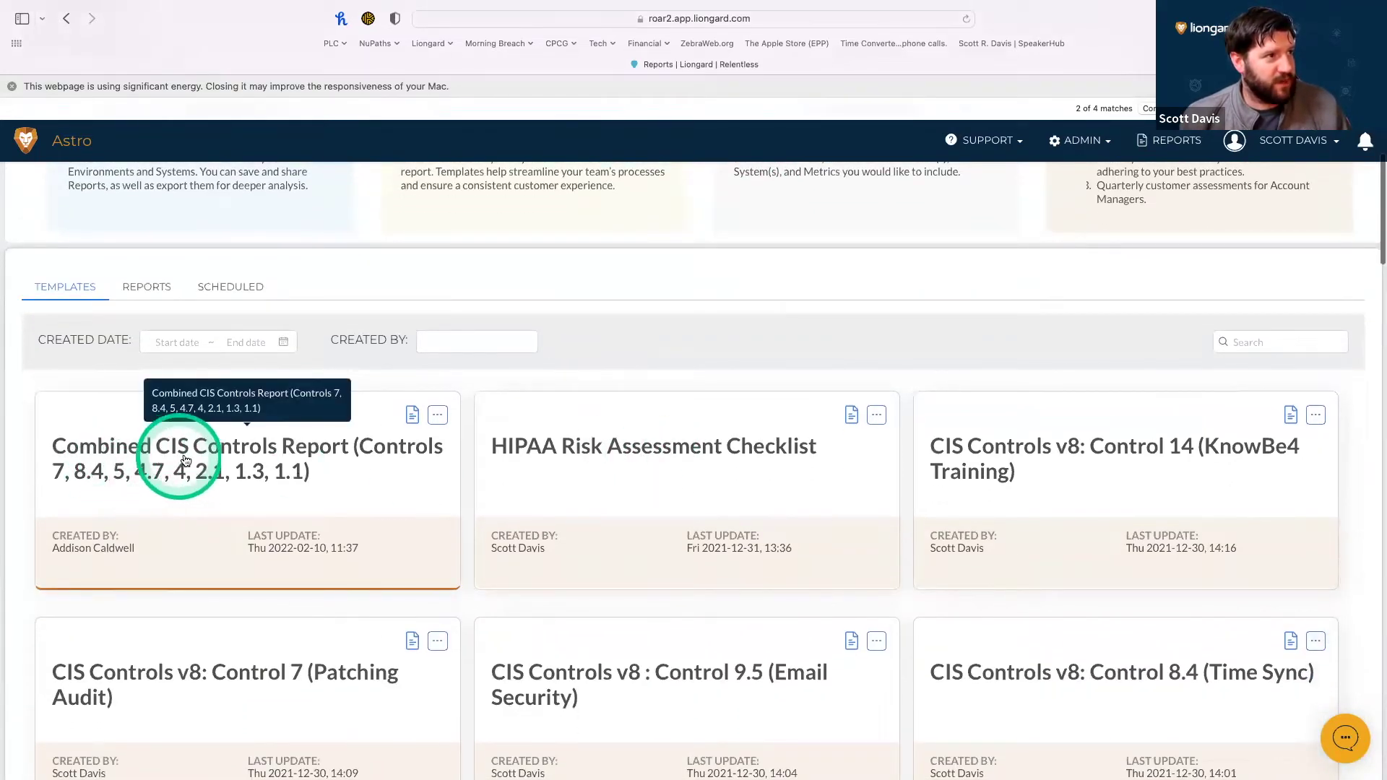
click(437, 415)
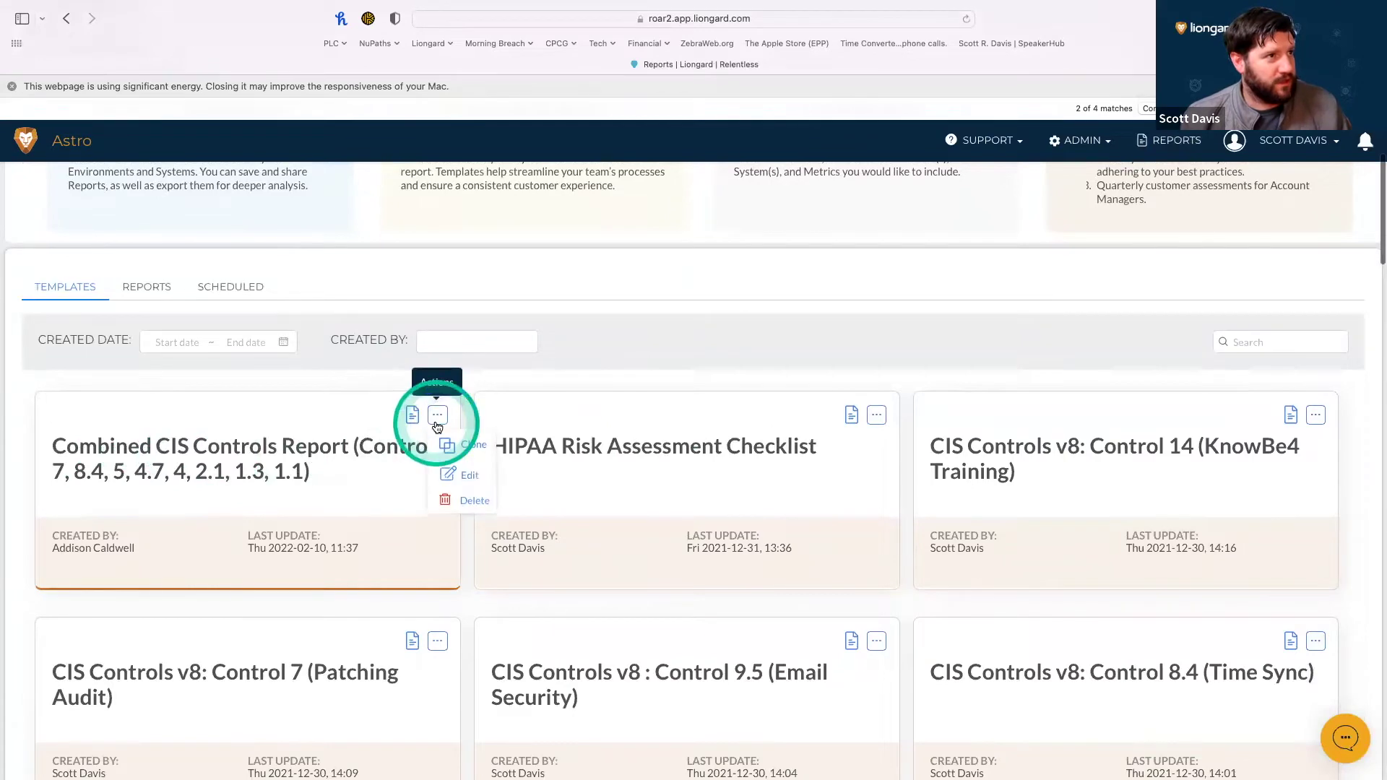
click(277, 458)
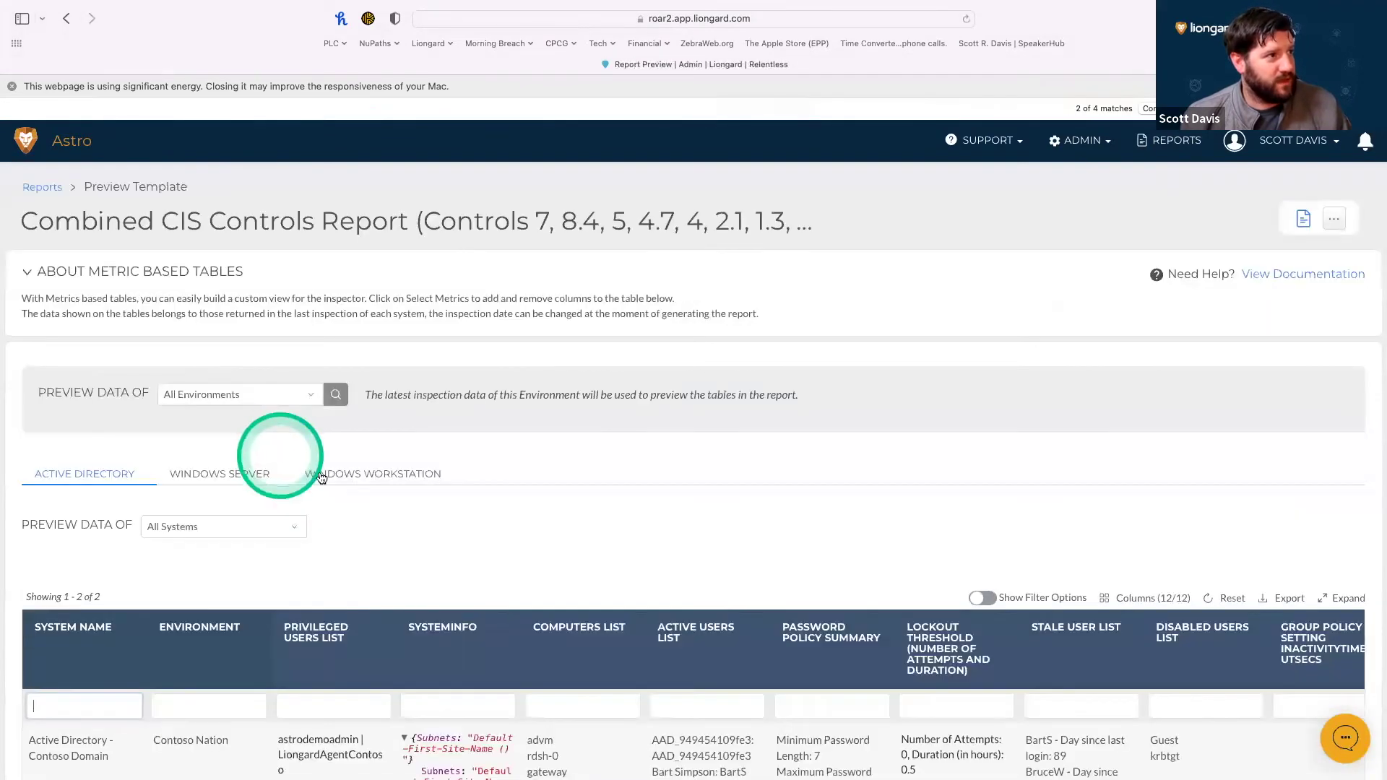
scroll(533, 558, down, 1)
scroll(533, 558, down, 5)
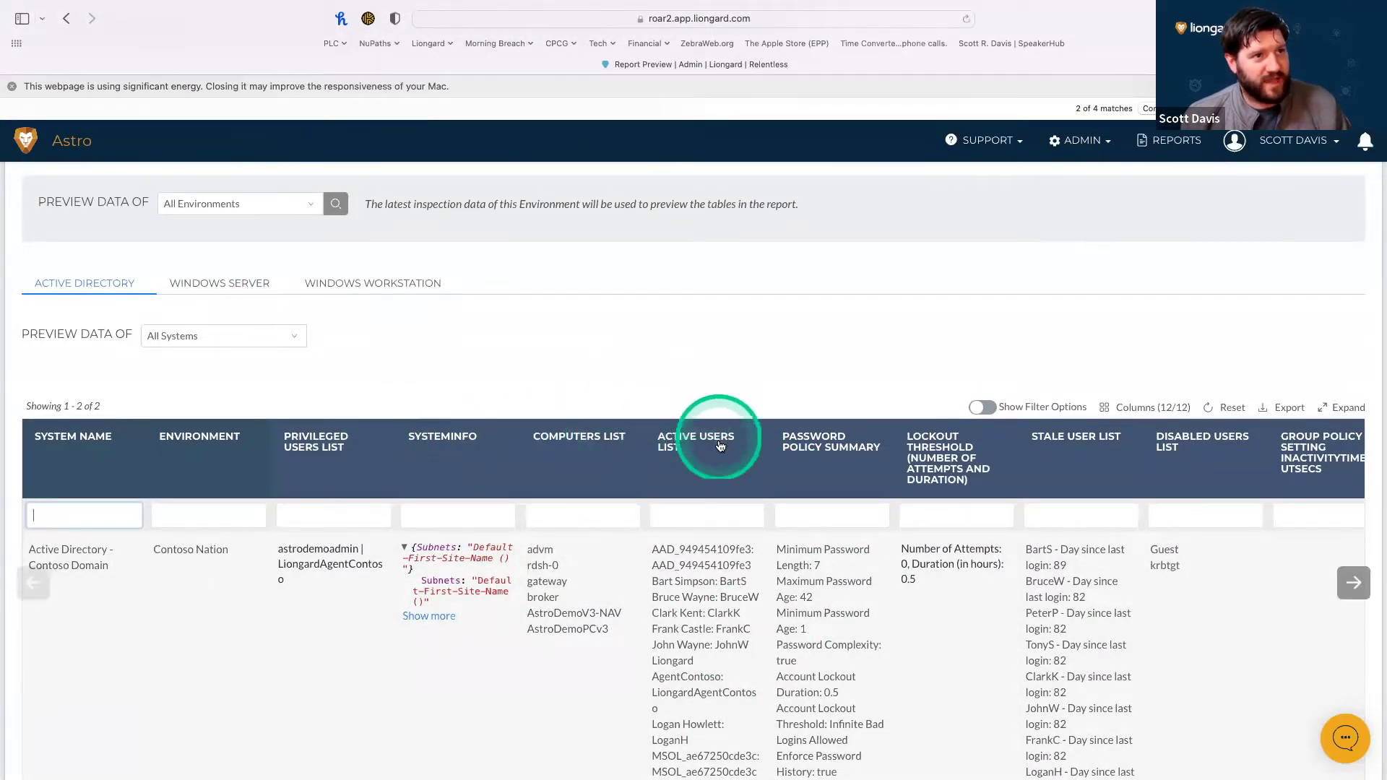
scroll(1123, 481, right, 4)
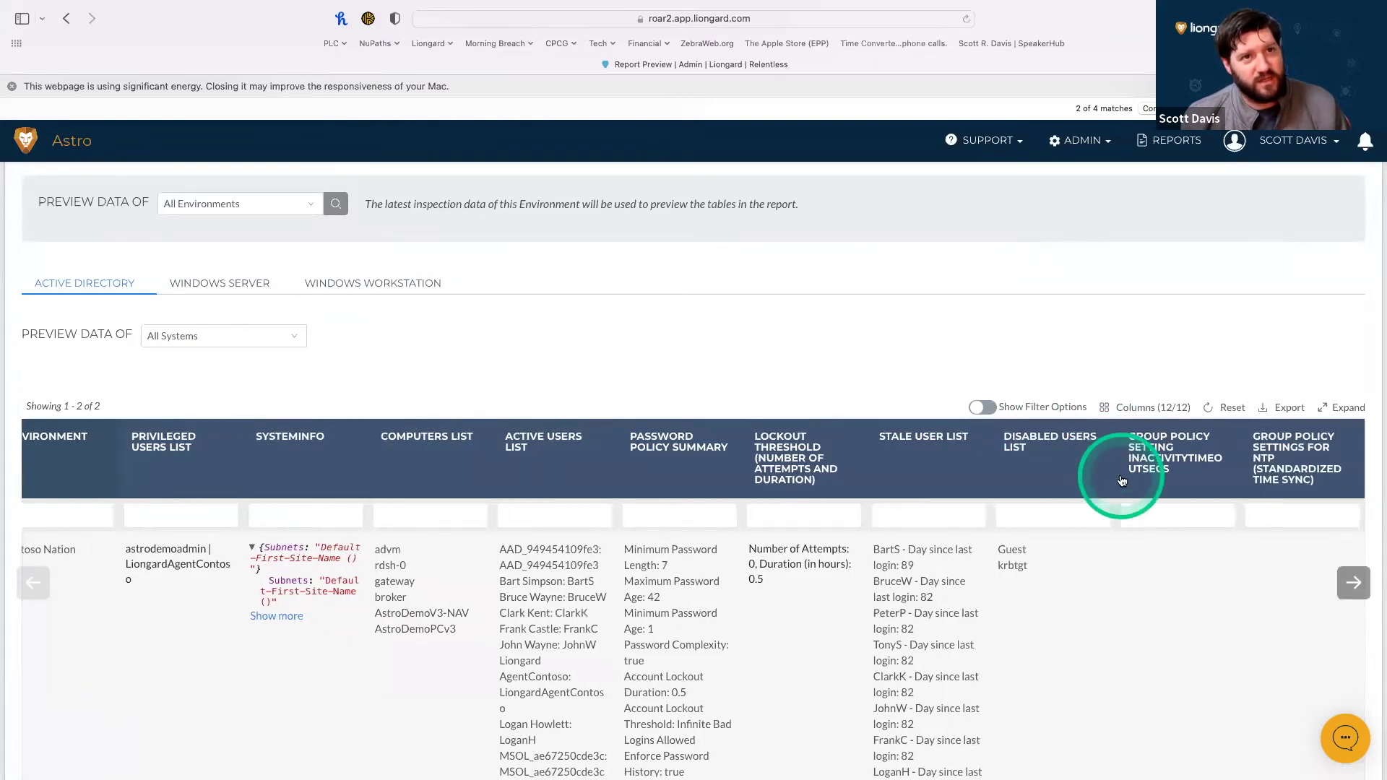
Review the template's Windows Server and Windows Workstation tables and highlight the control numbers in the title.
click(219, 283)
scroll(310, 517, down, 2)
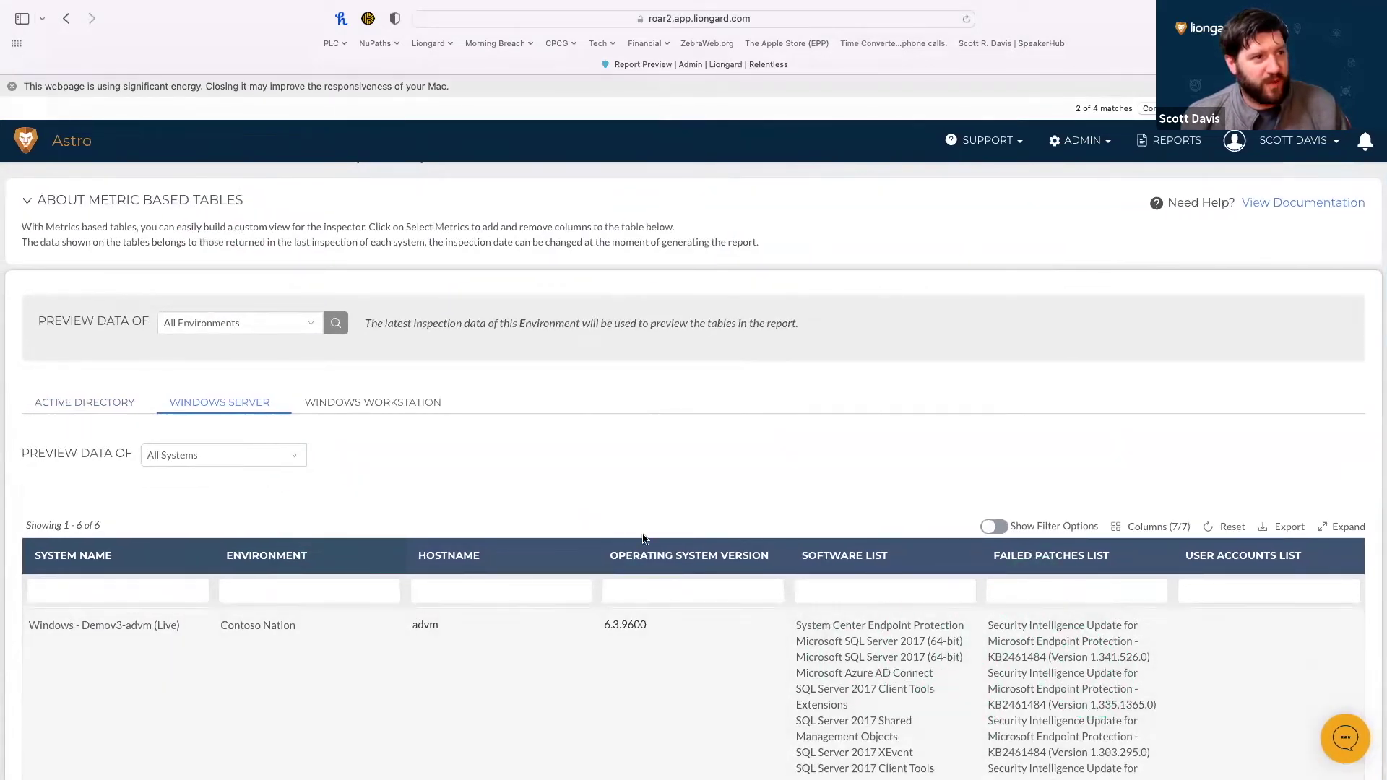
click(383, 403)
click(573, 627)
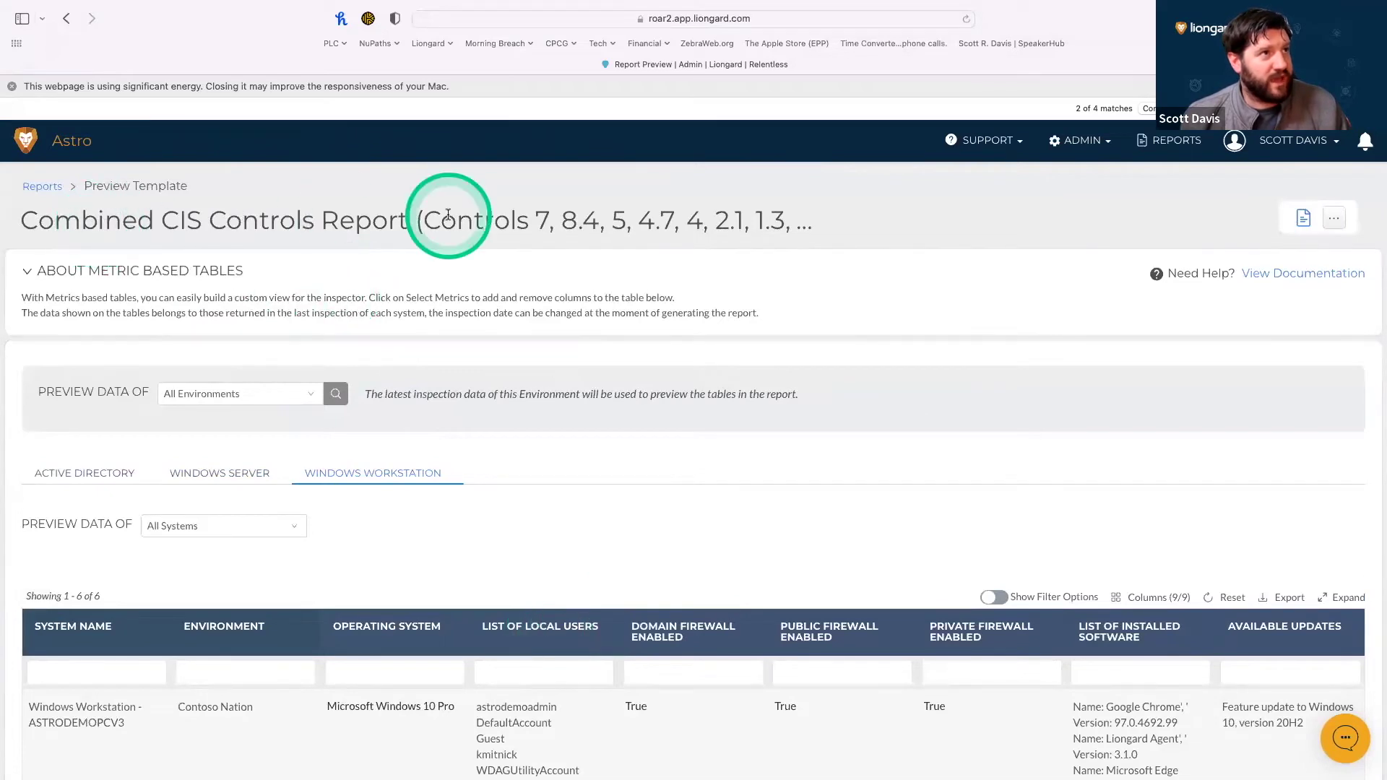
drag(448, 215, 784, 217)
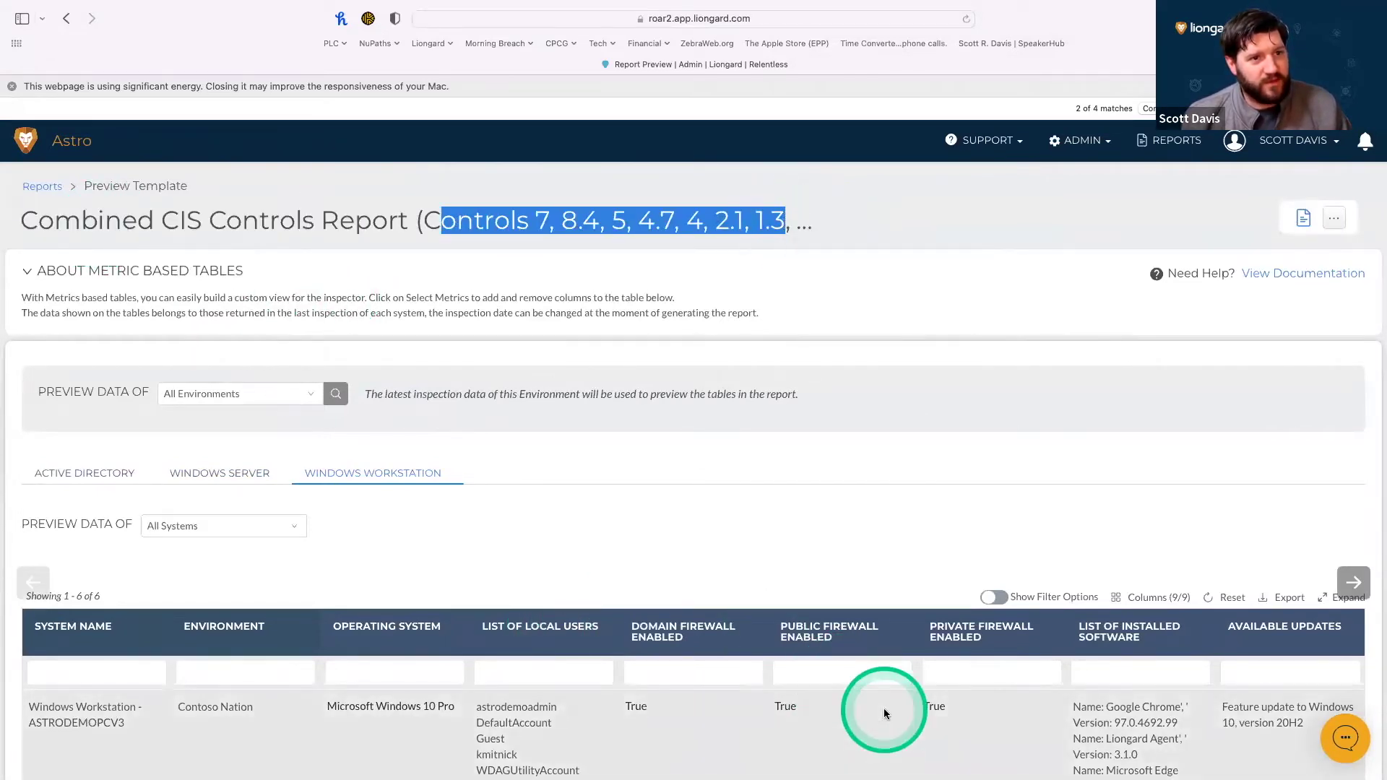
click(37, 190)
Narrow the report templates with the Created By filter to one author's templates.
scroll(736, 539, down, 5)
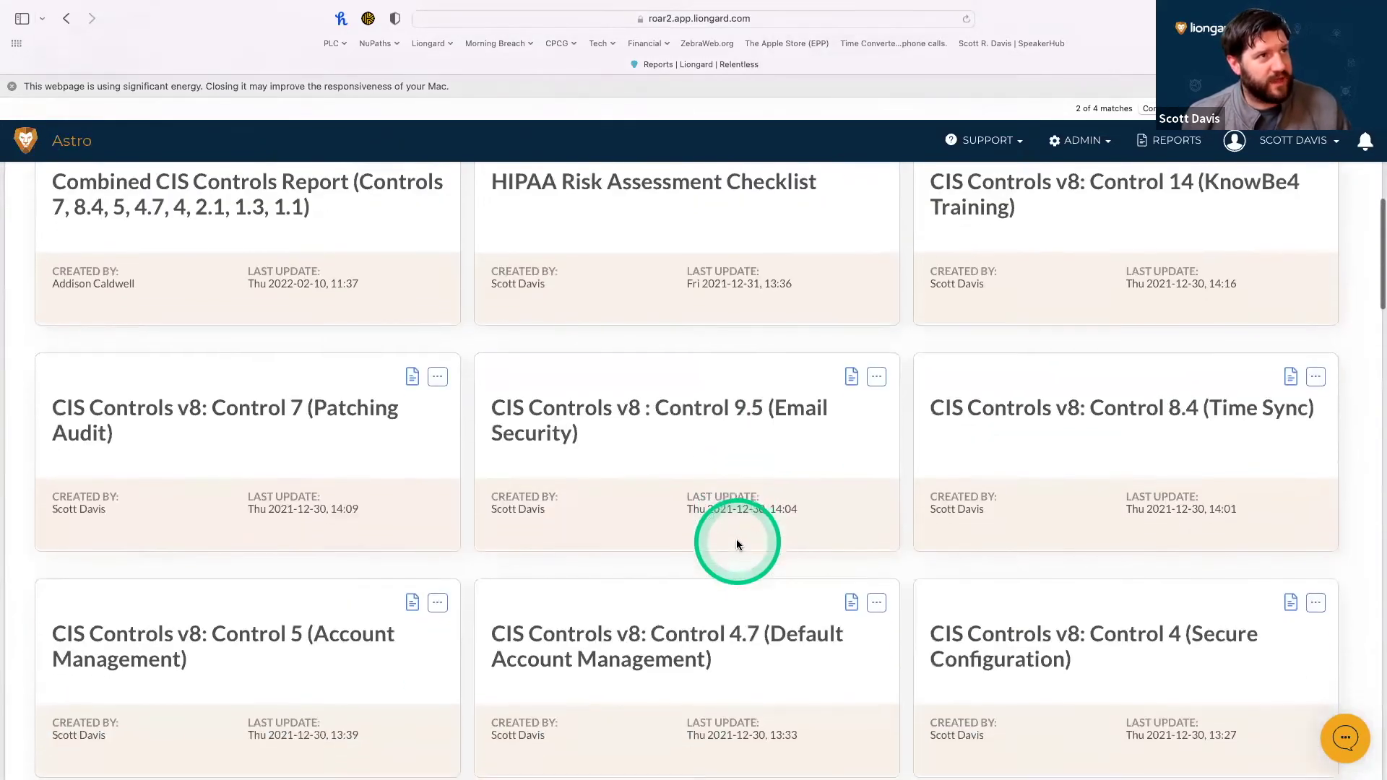
scroll(736, 542, down, 9)
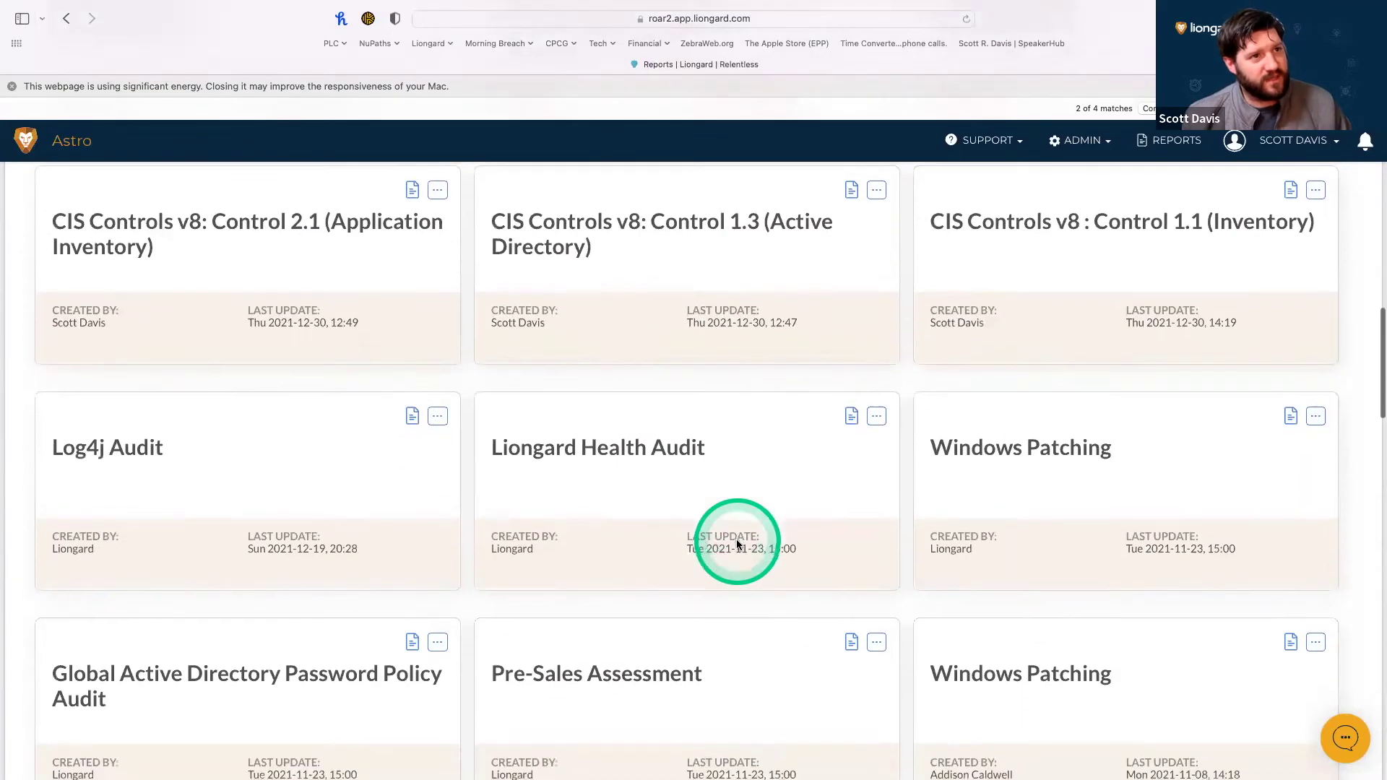
scroll(735, 539, up, 15)
click(1266, 534)
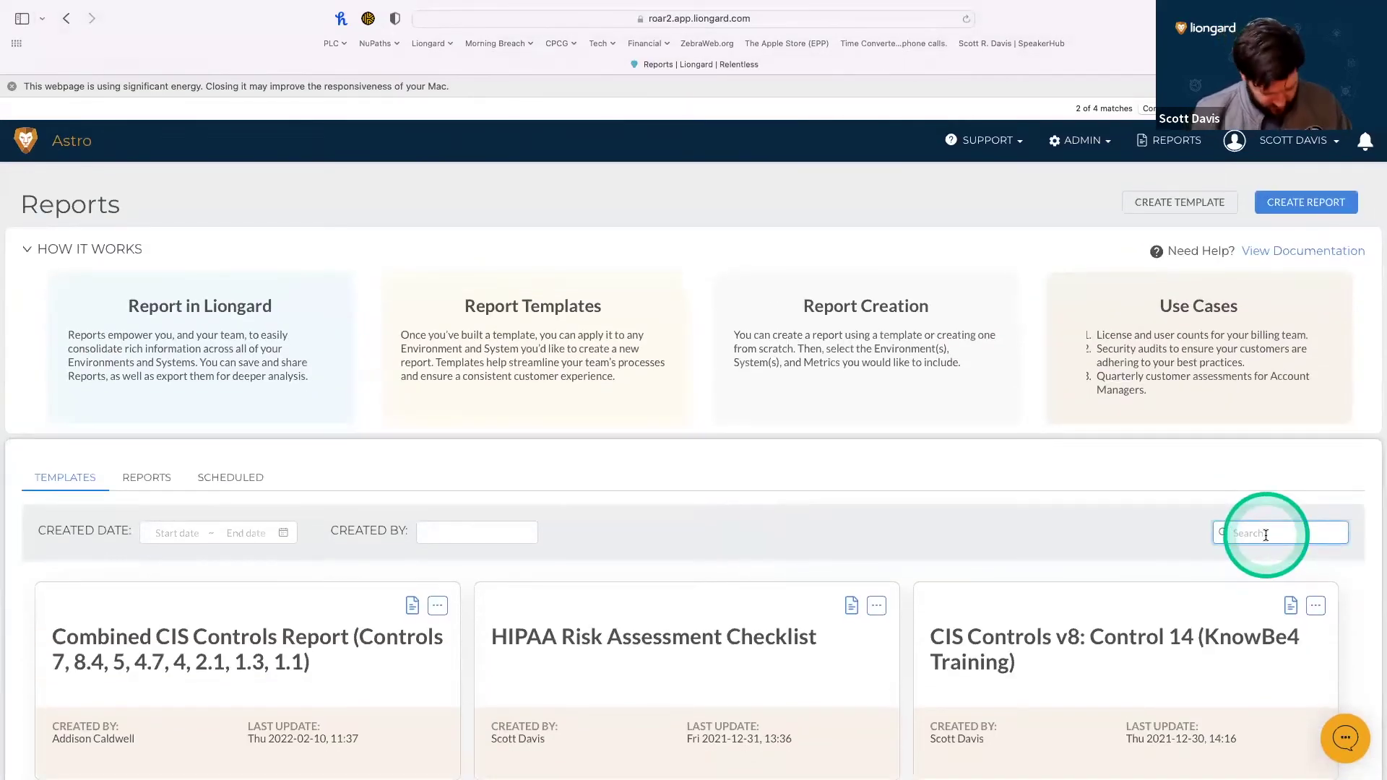
click(474, 528)
text(scott)
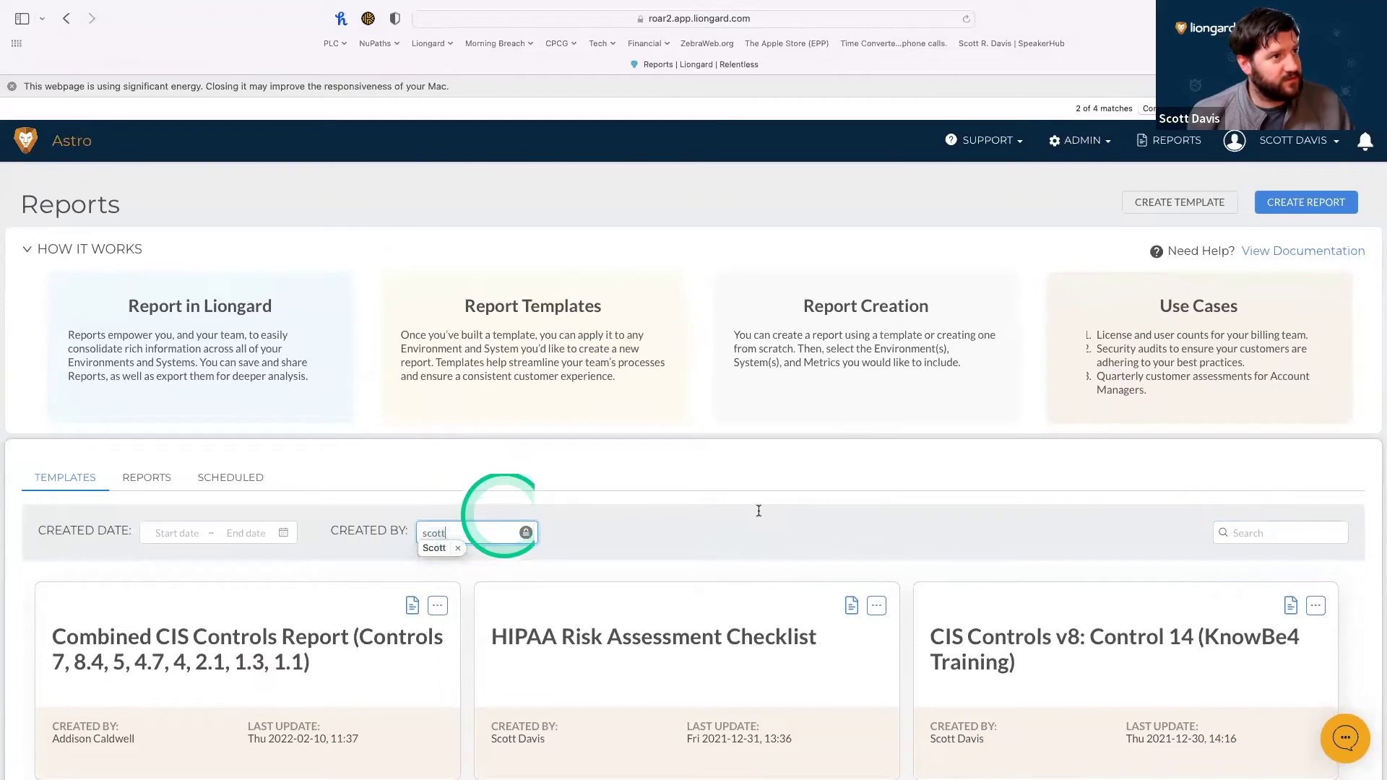
click(768, 508)
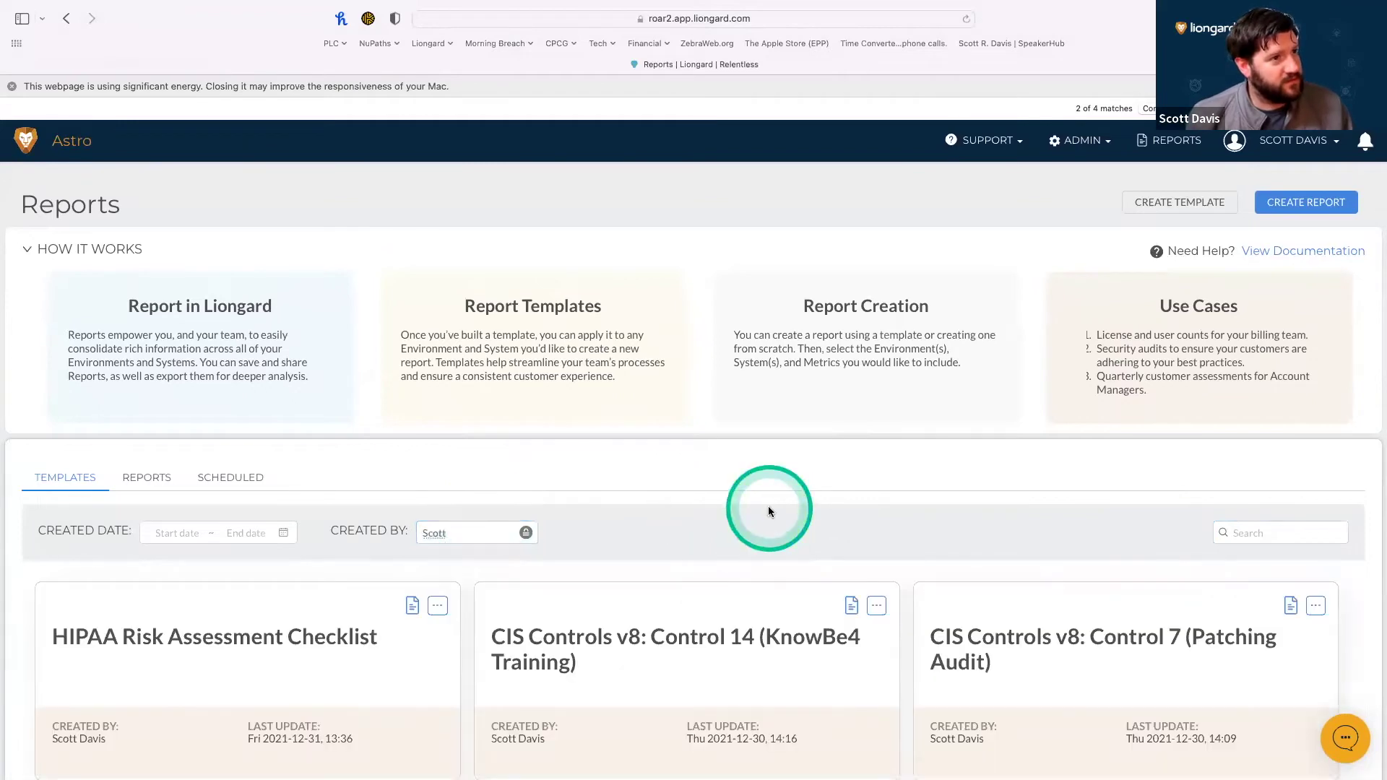
scroll(769, 508, down, 15)
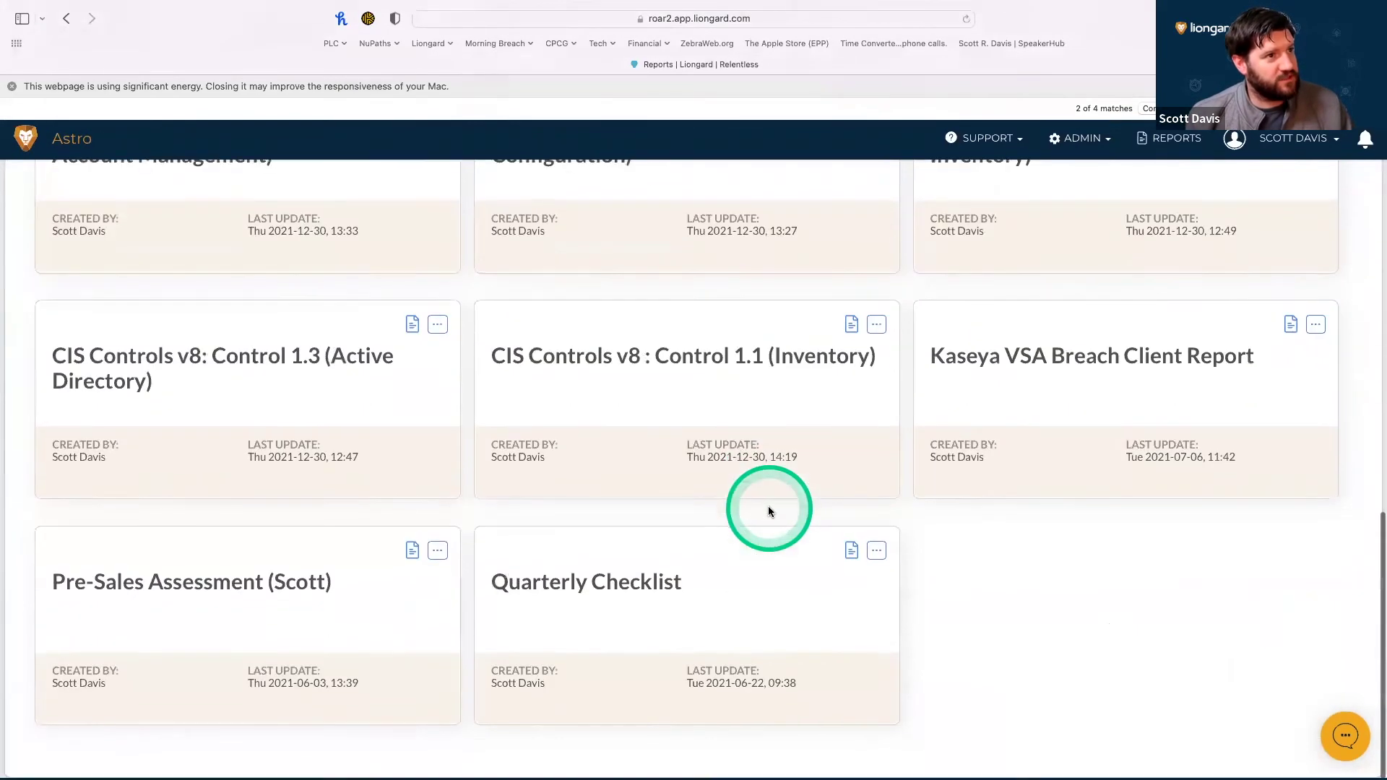
click(611, 581)
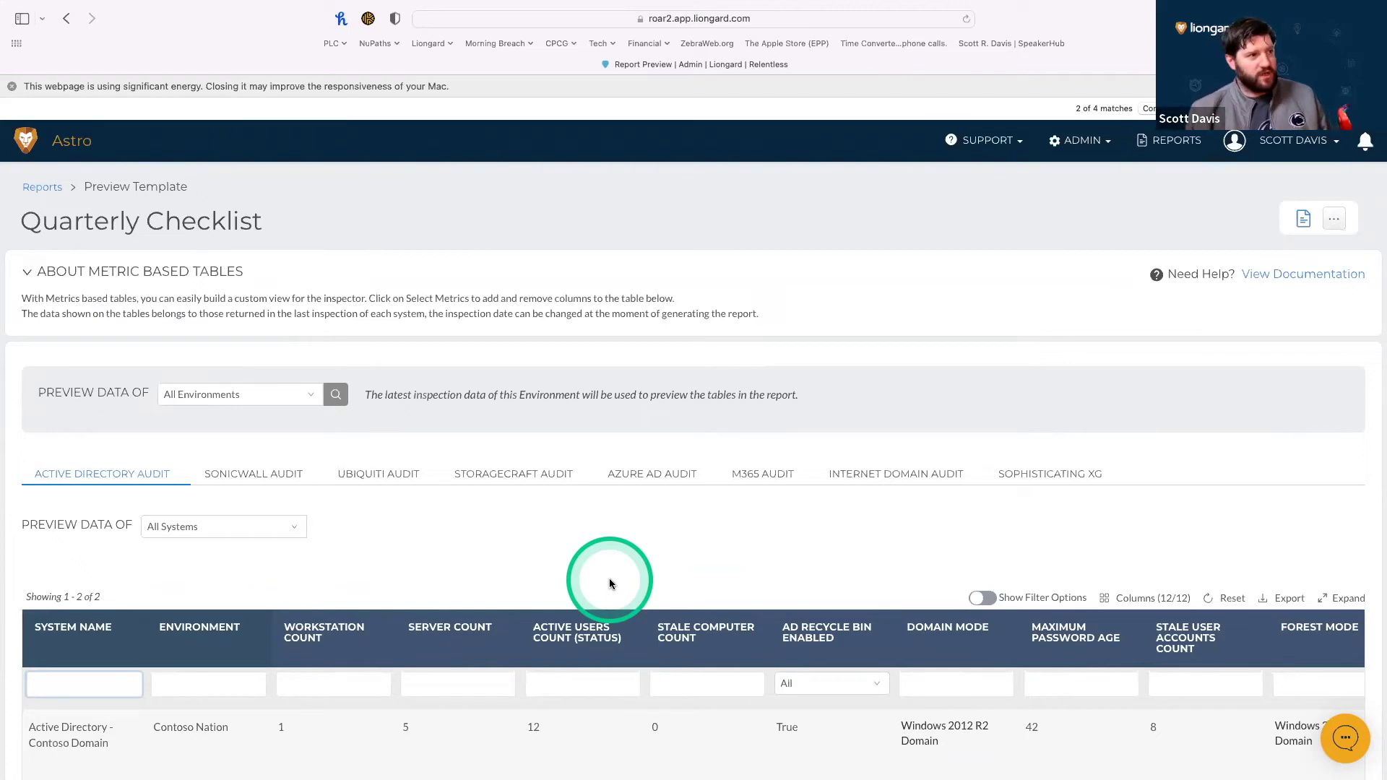
Review the Quarterly Checklist's Sonicwall Audit and Azure AD Audit tables, showing Contoso Nation at 9 active users.
scroll(609, 583, down, 3)
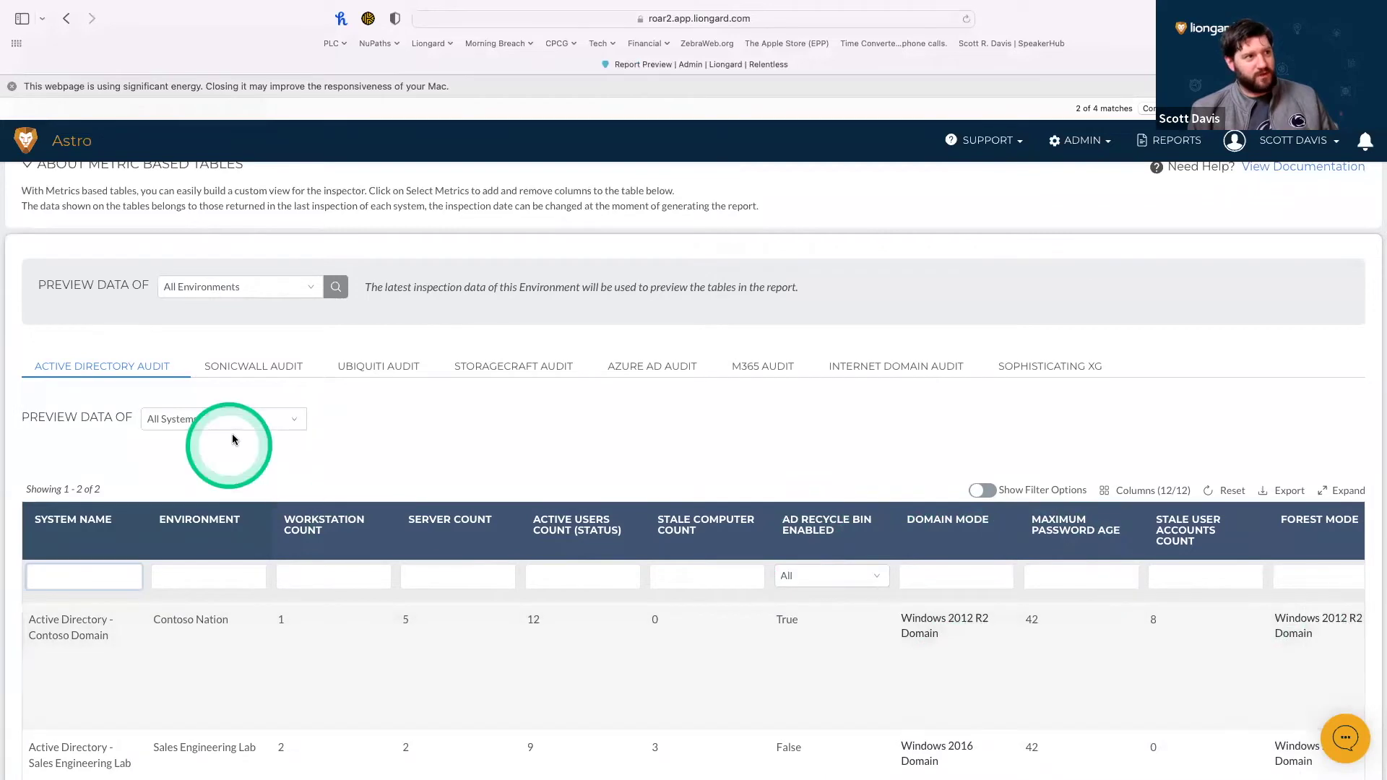
click(282, 370)
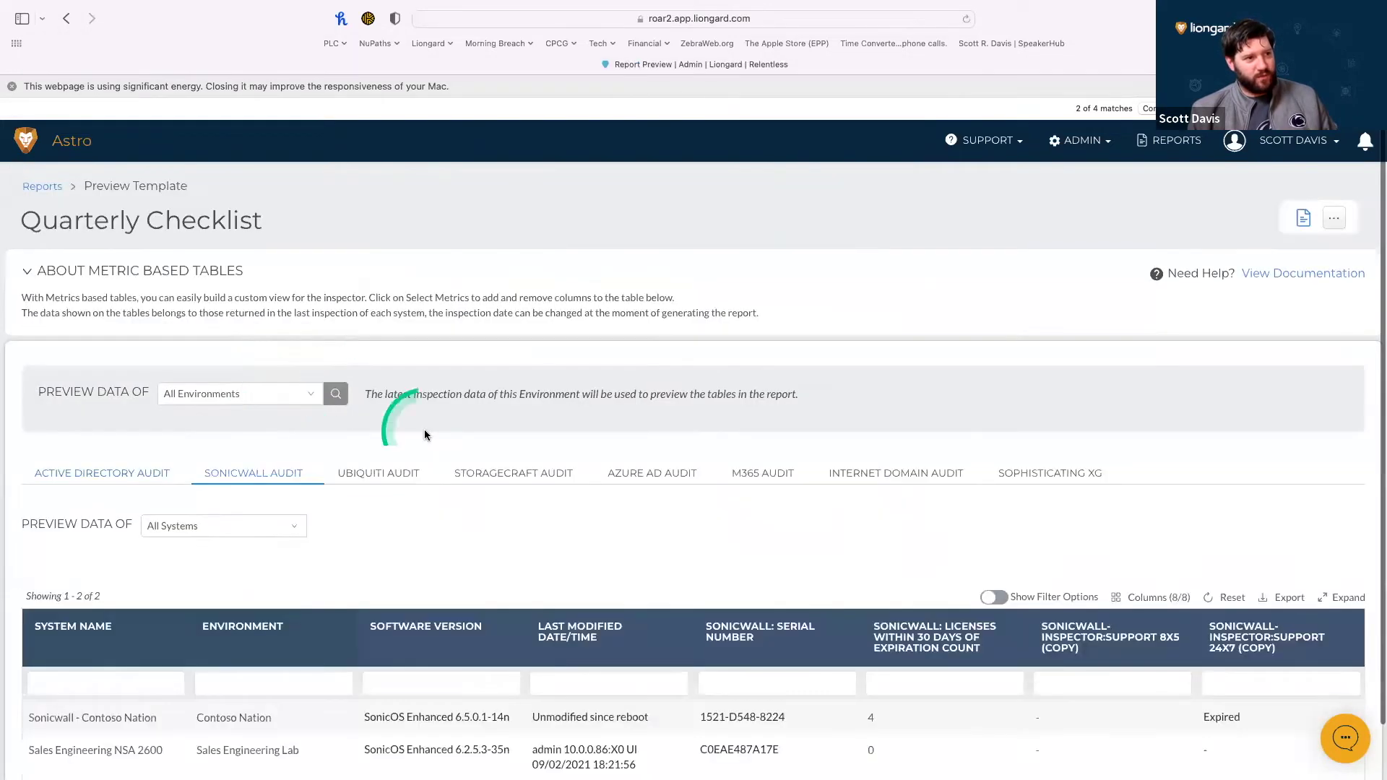
scroll(611, 658, down, 2)
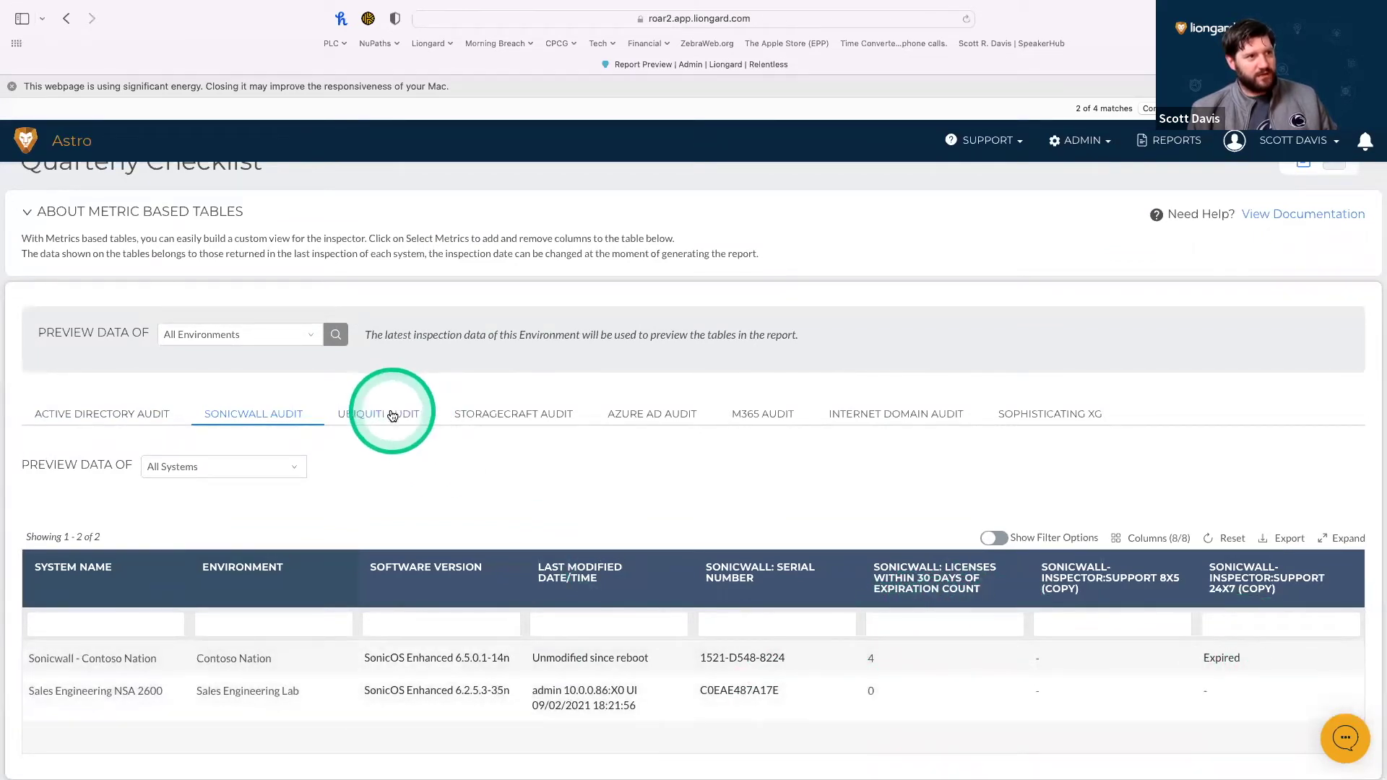
click(633, 416)
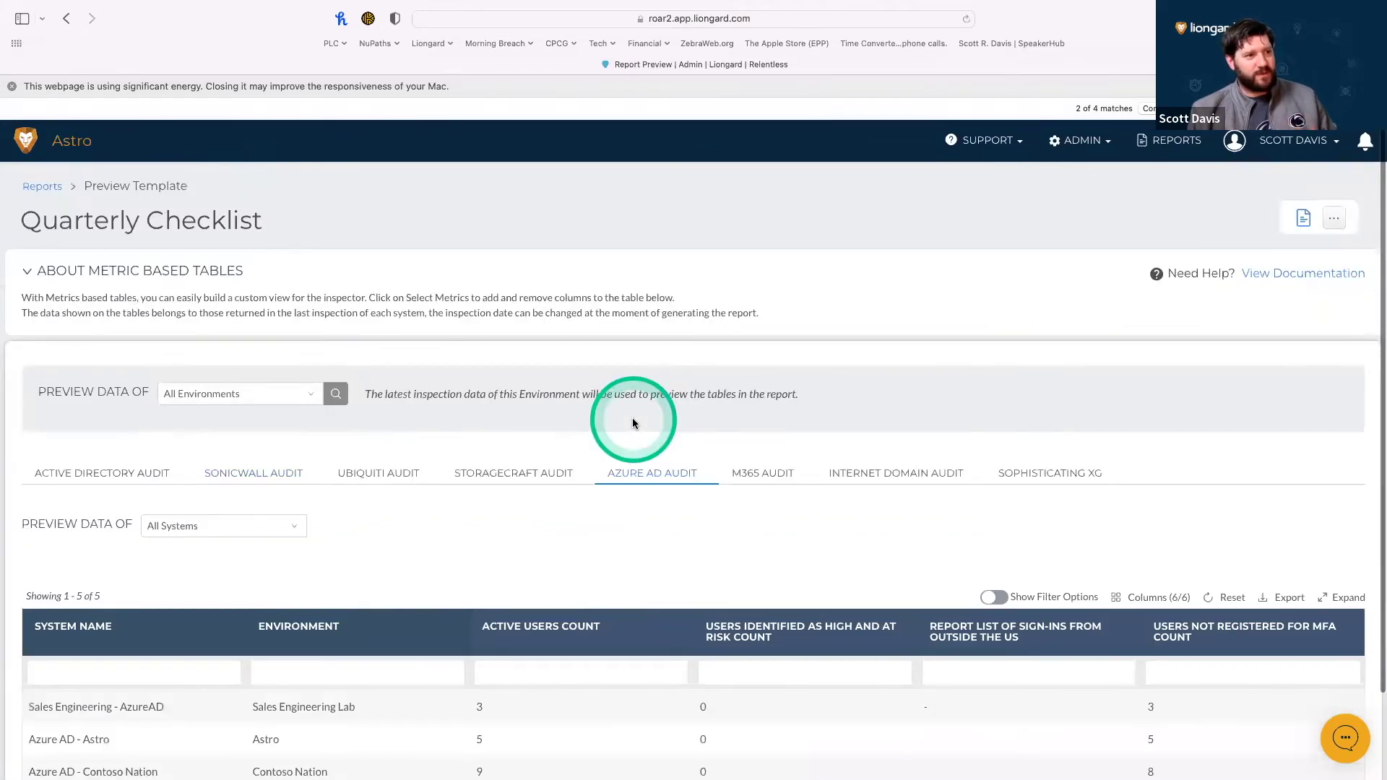
scroll(665, 588, down, 2)
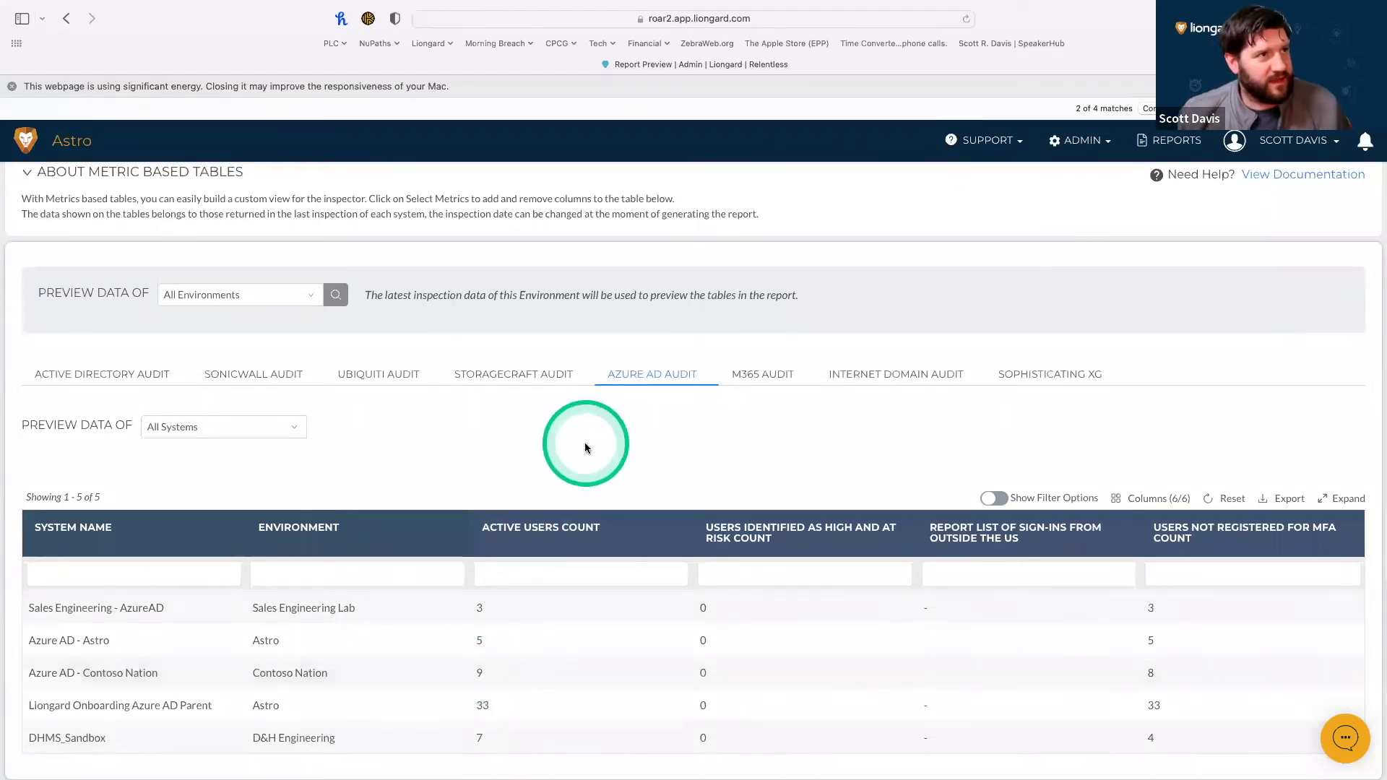
scroll(584, 442, up, 3)
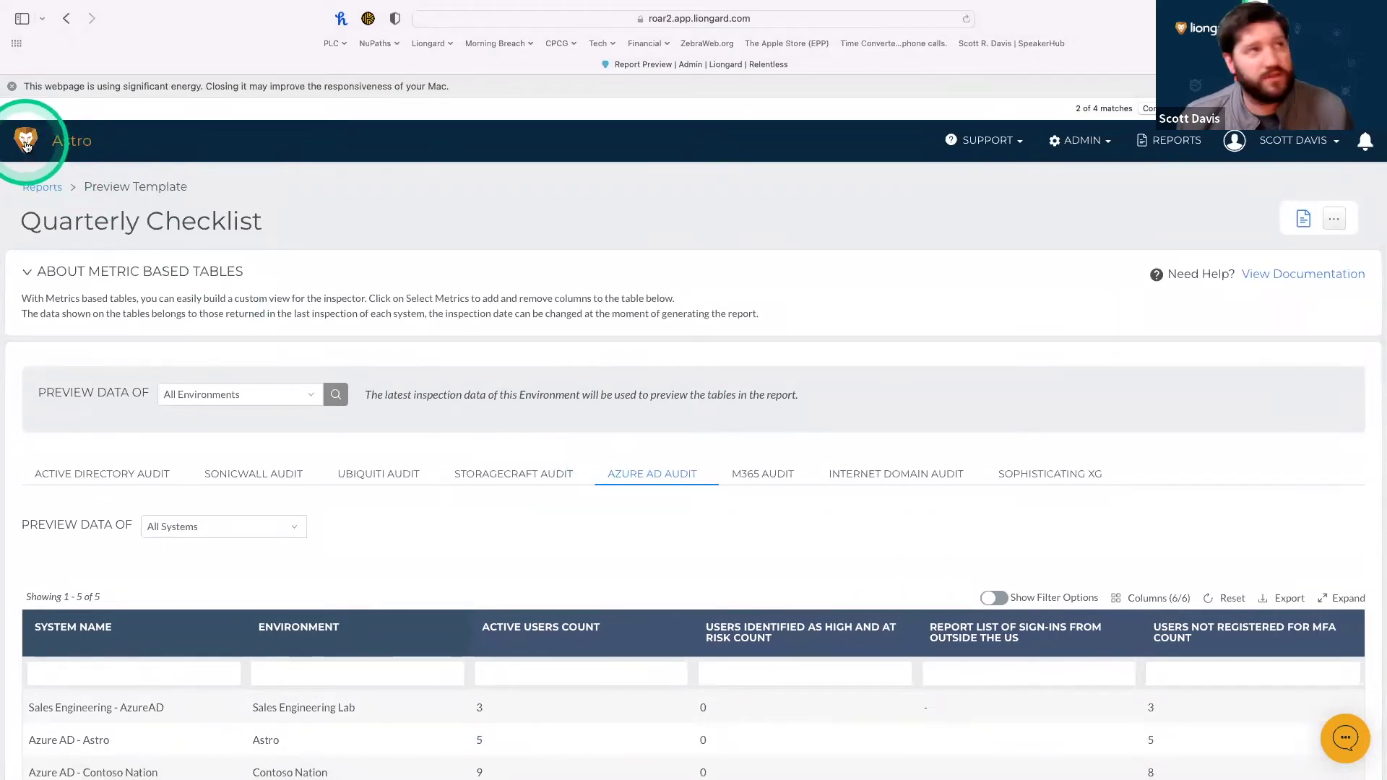
click(1103, 154)
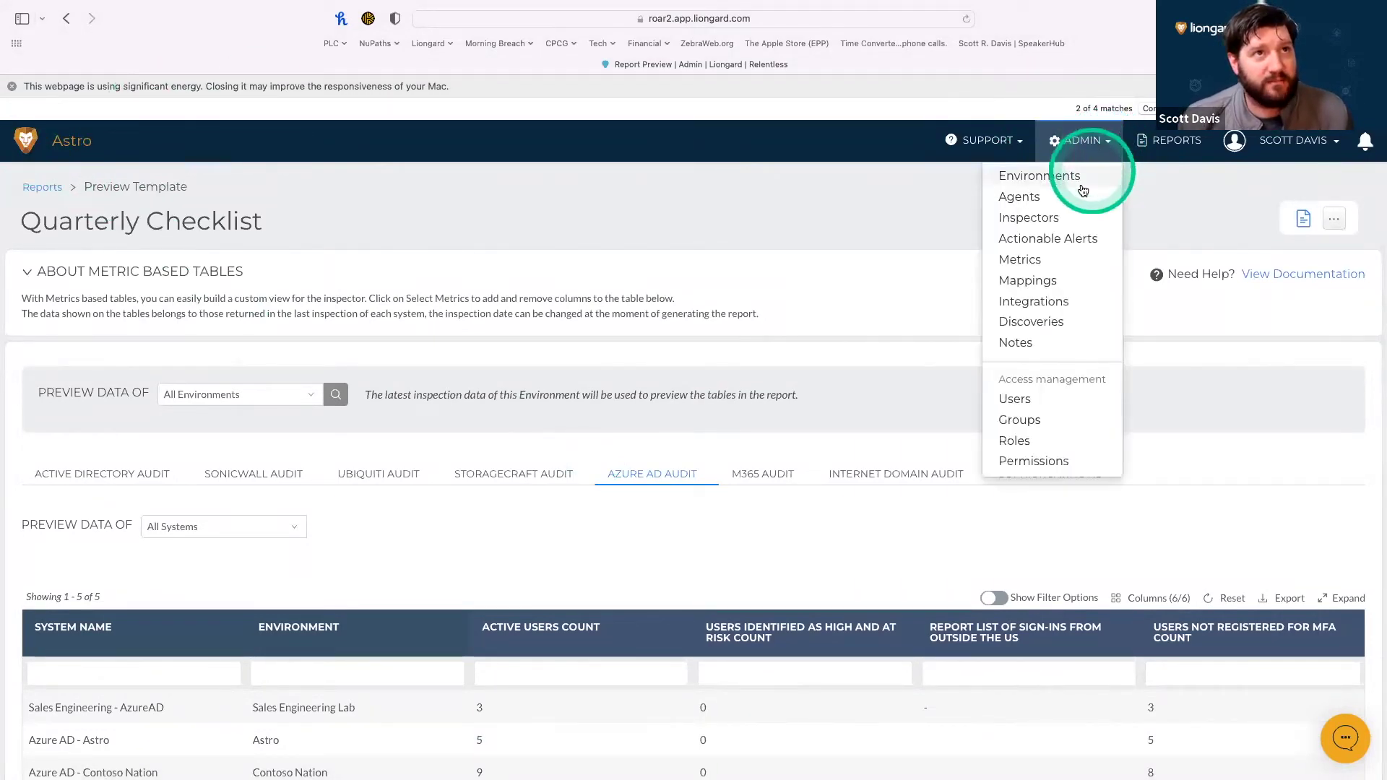
Filter the inspectors list by 'cisco' and open the Cisco IOS inspector.
click(1044, 214)
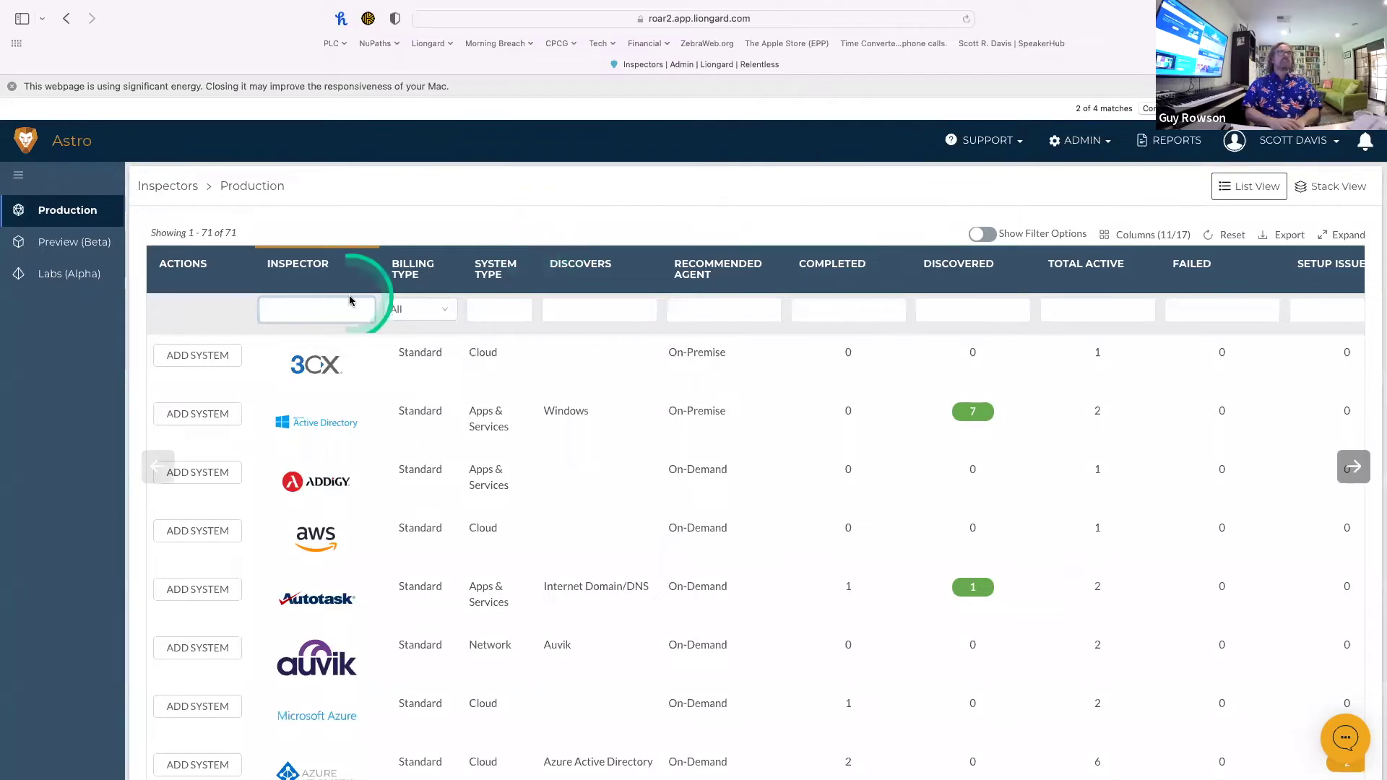
click(11, 86)
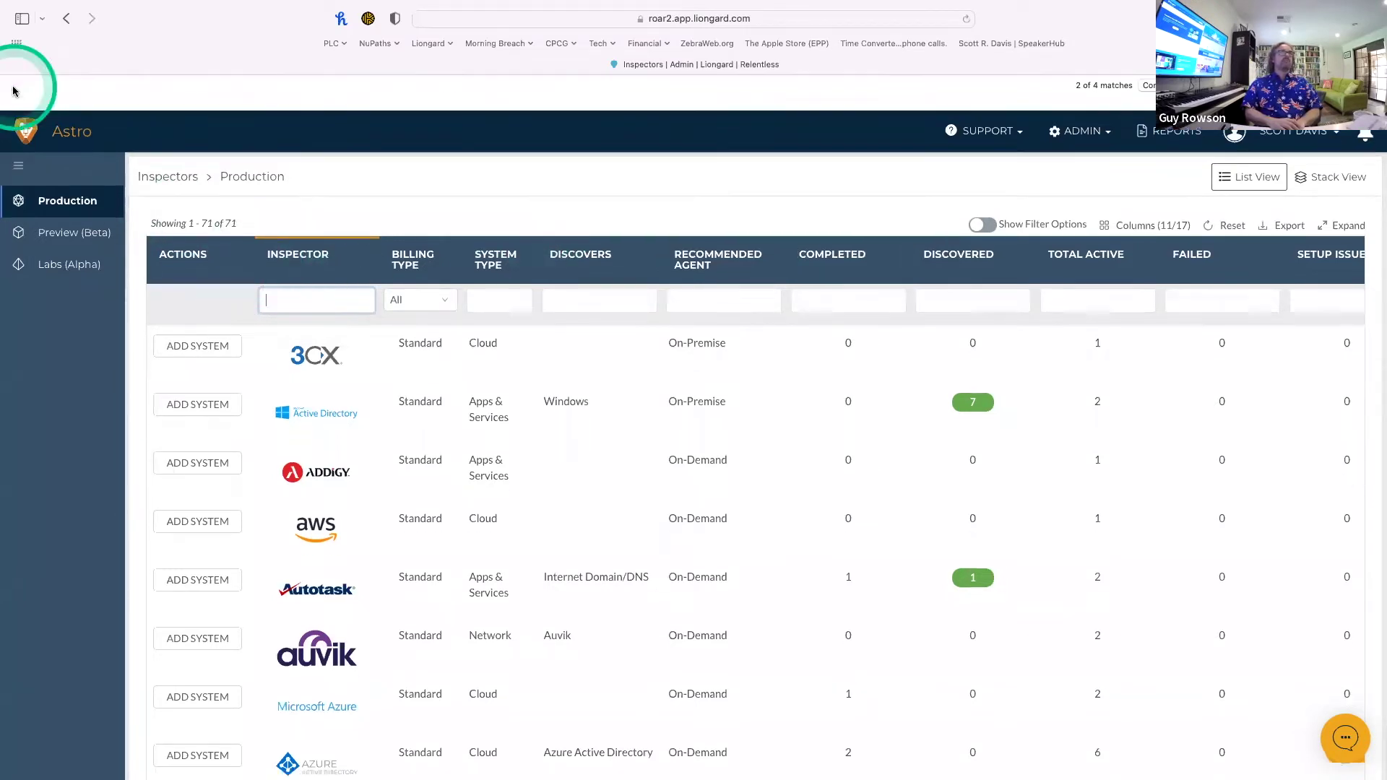
click(322, 287)
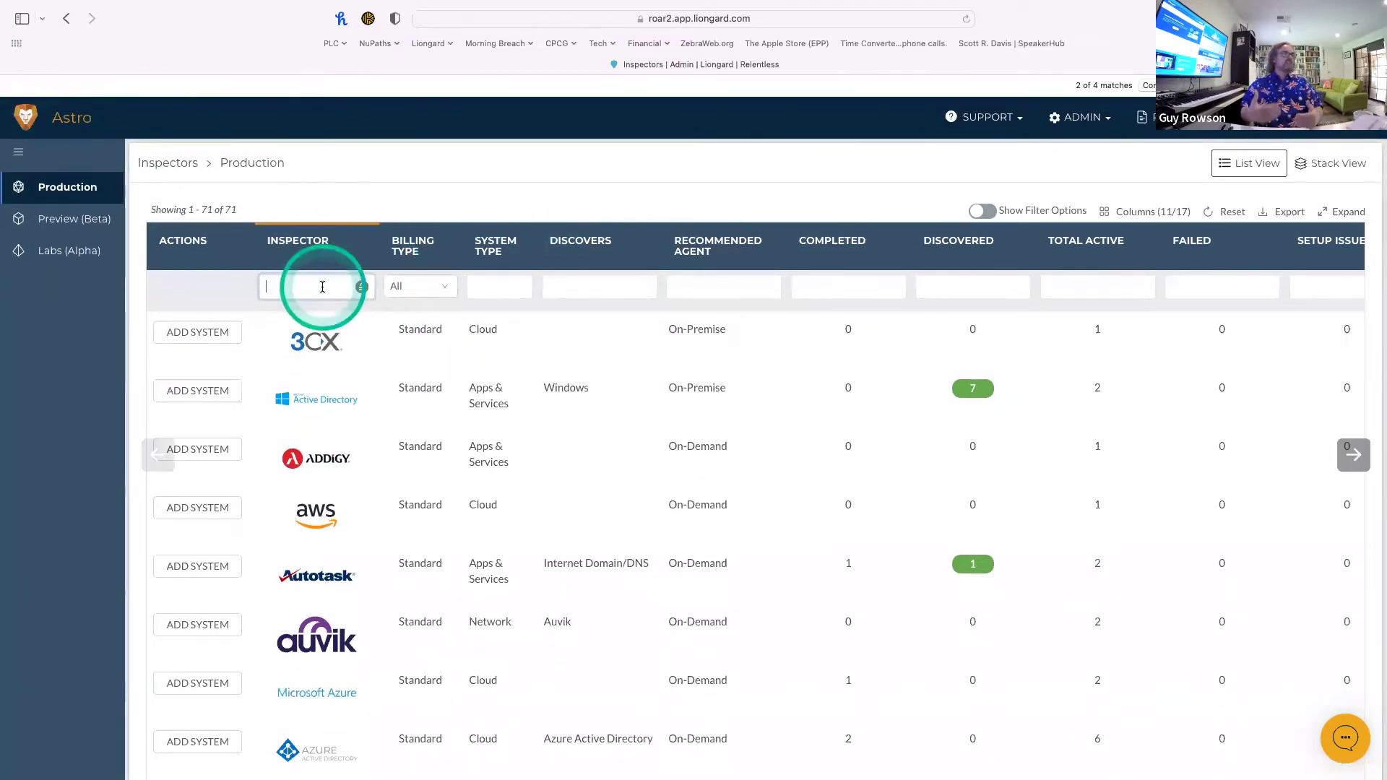
text(cisco)
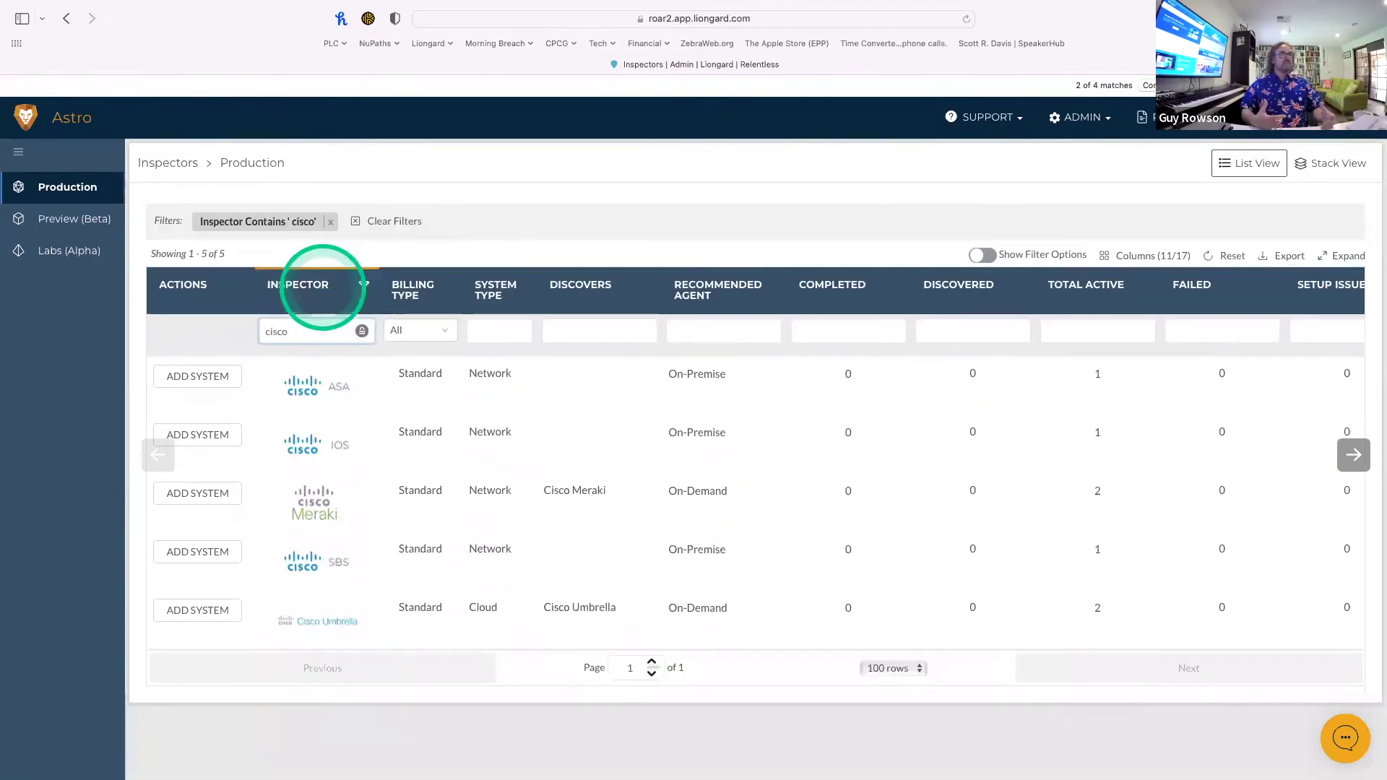
click(328, 442)
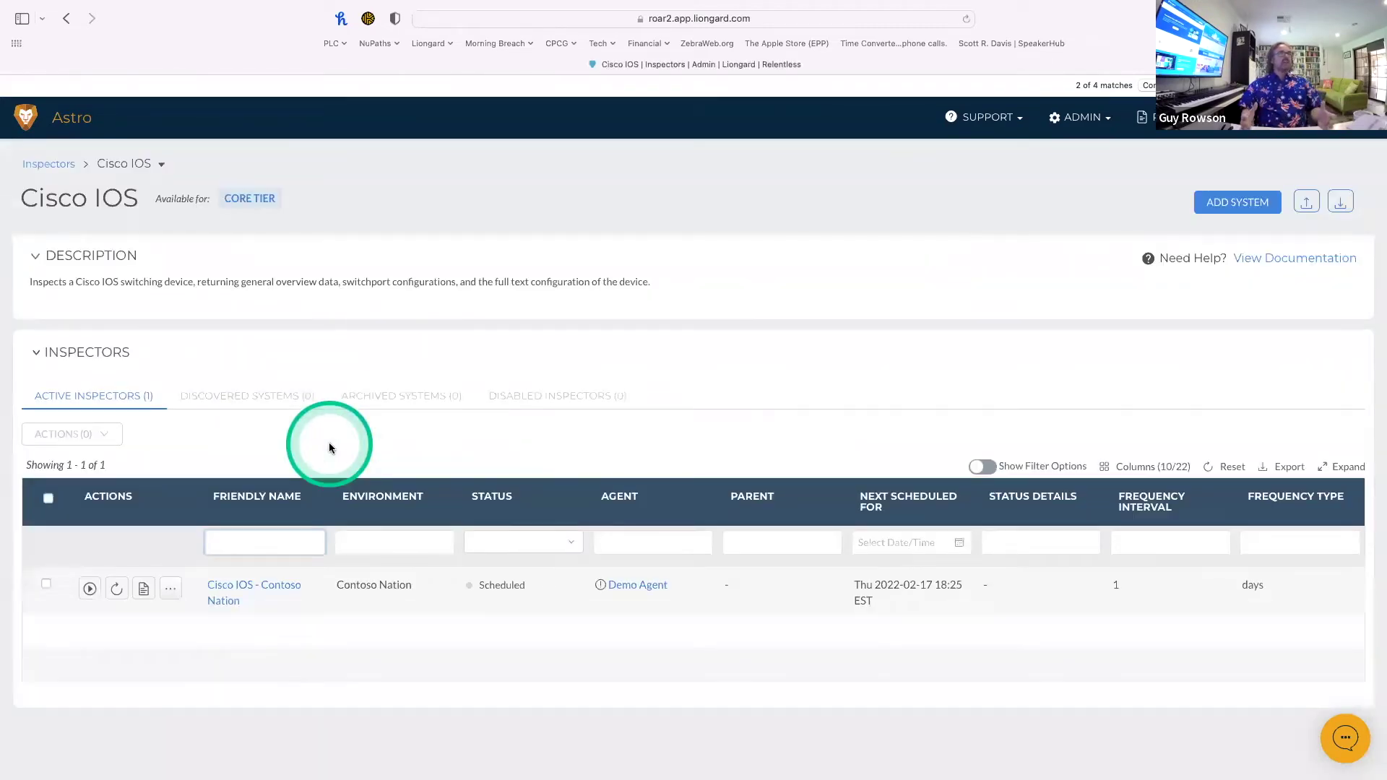
Show the Cisco C2960X switch's startup and running configurations, then return to the Contoso Nation overview.
click(223, 593)
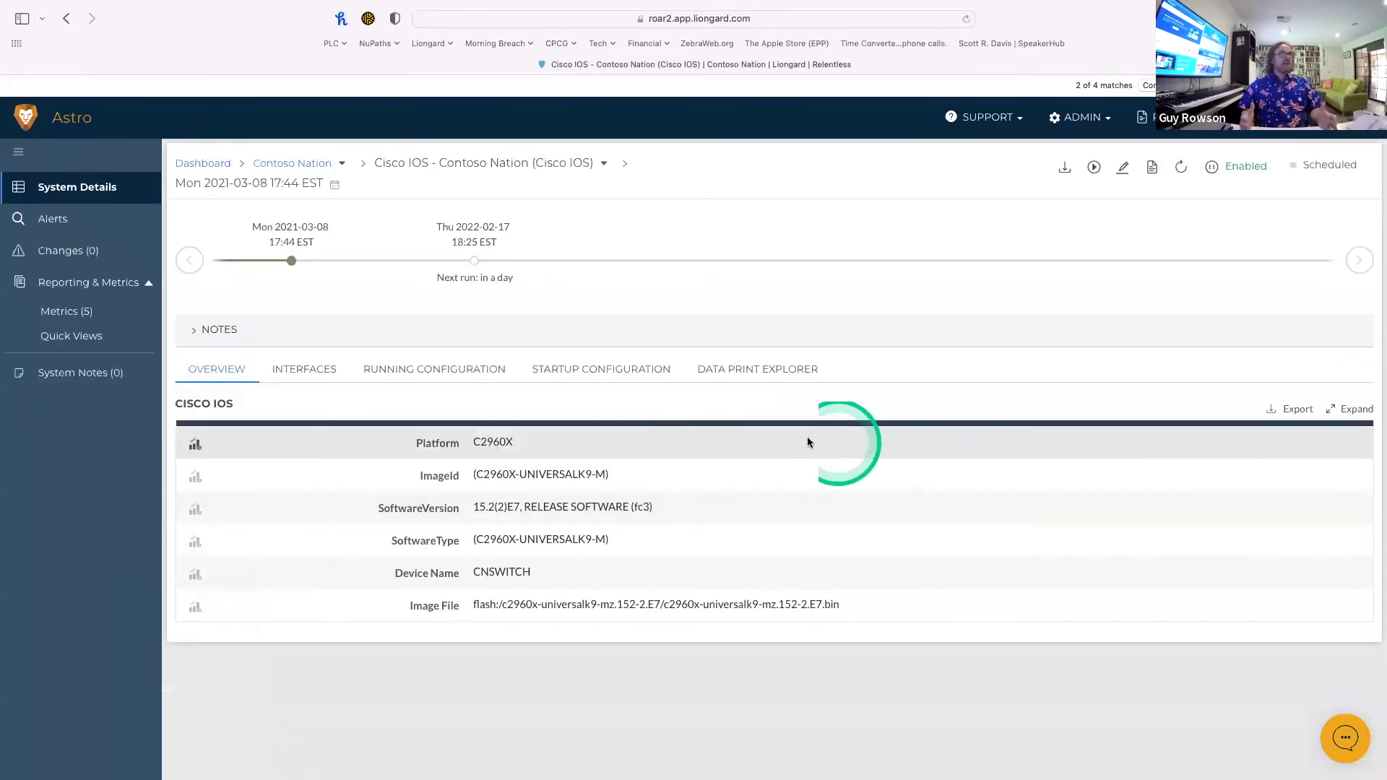
click(604, 370)
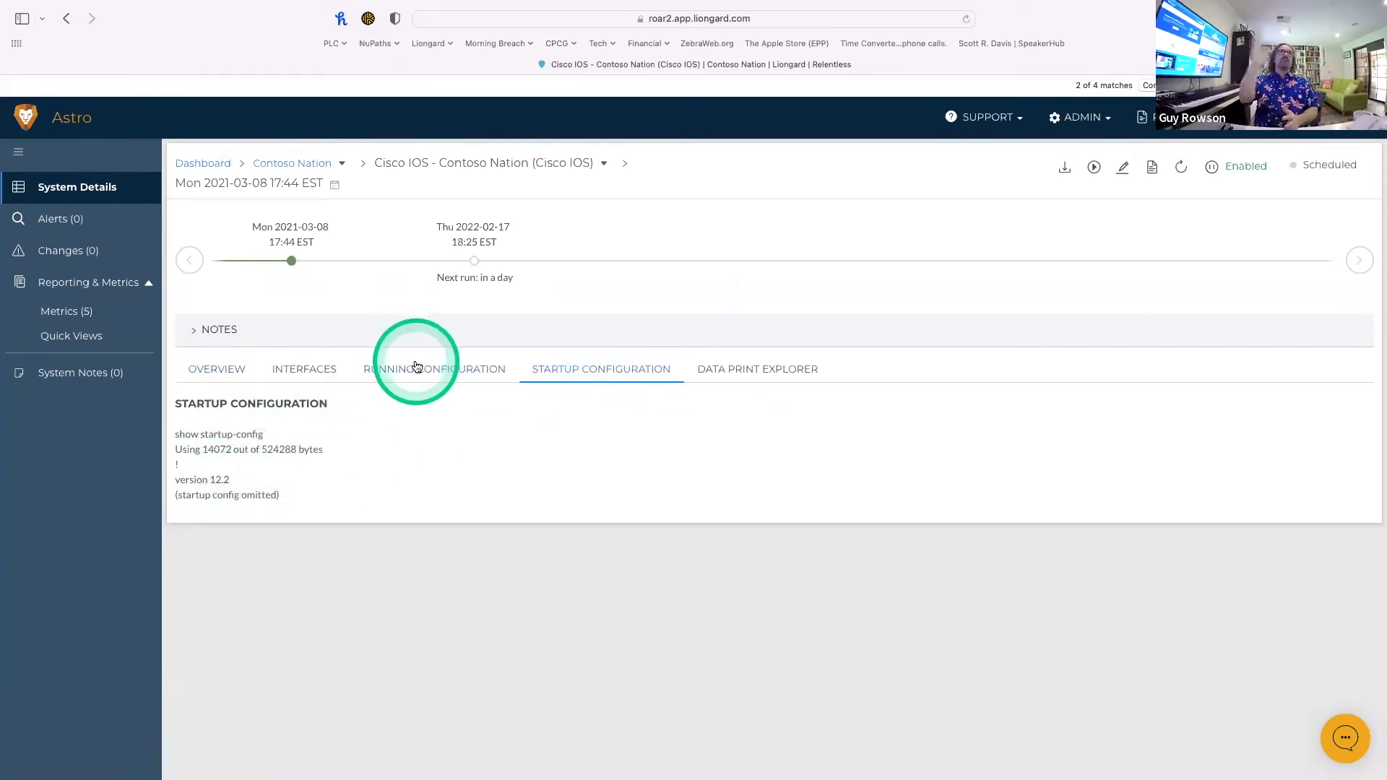
click(417, 368)
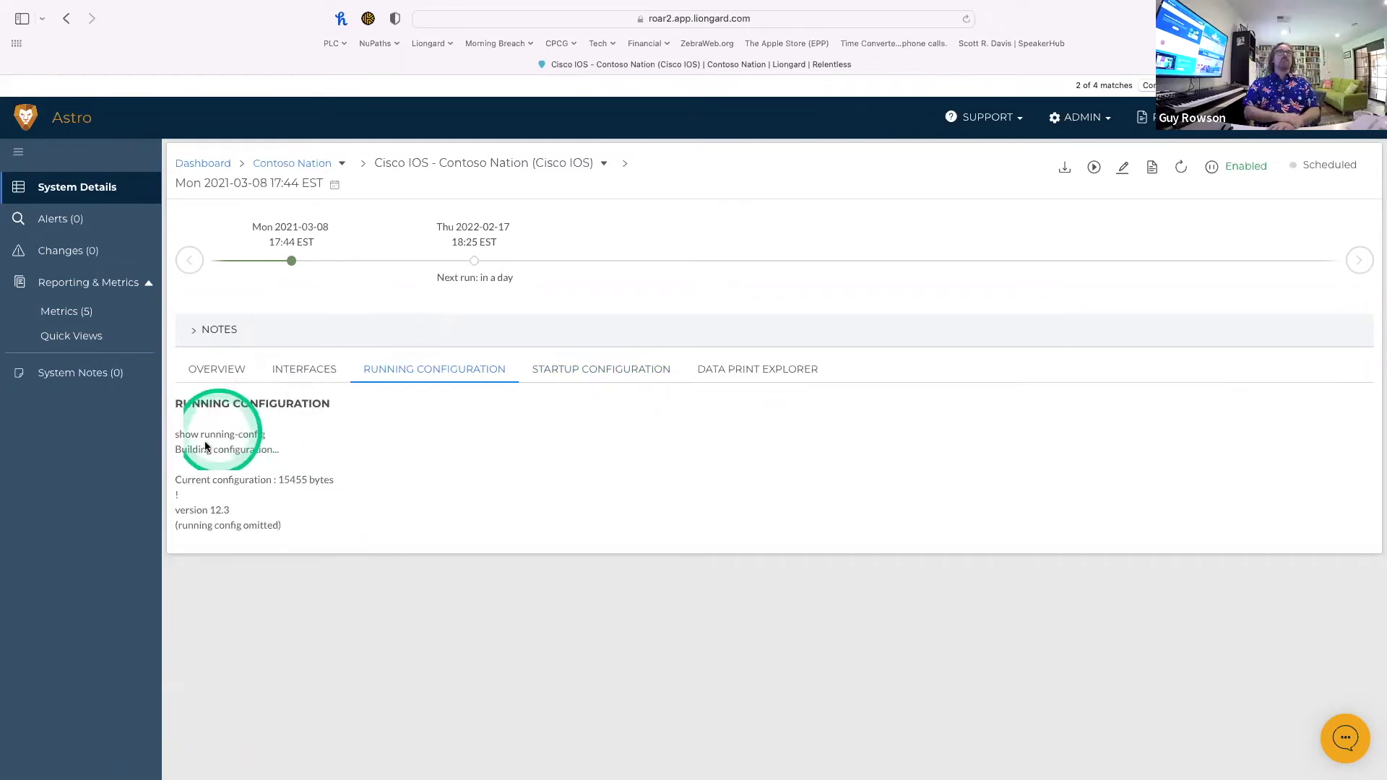
click(302, 164)
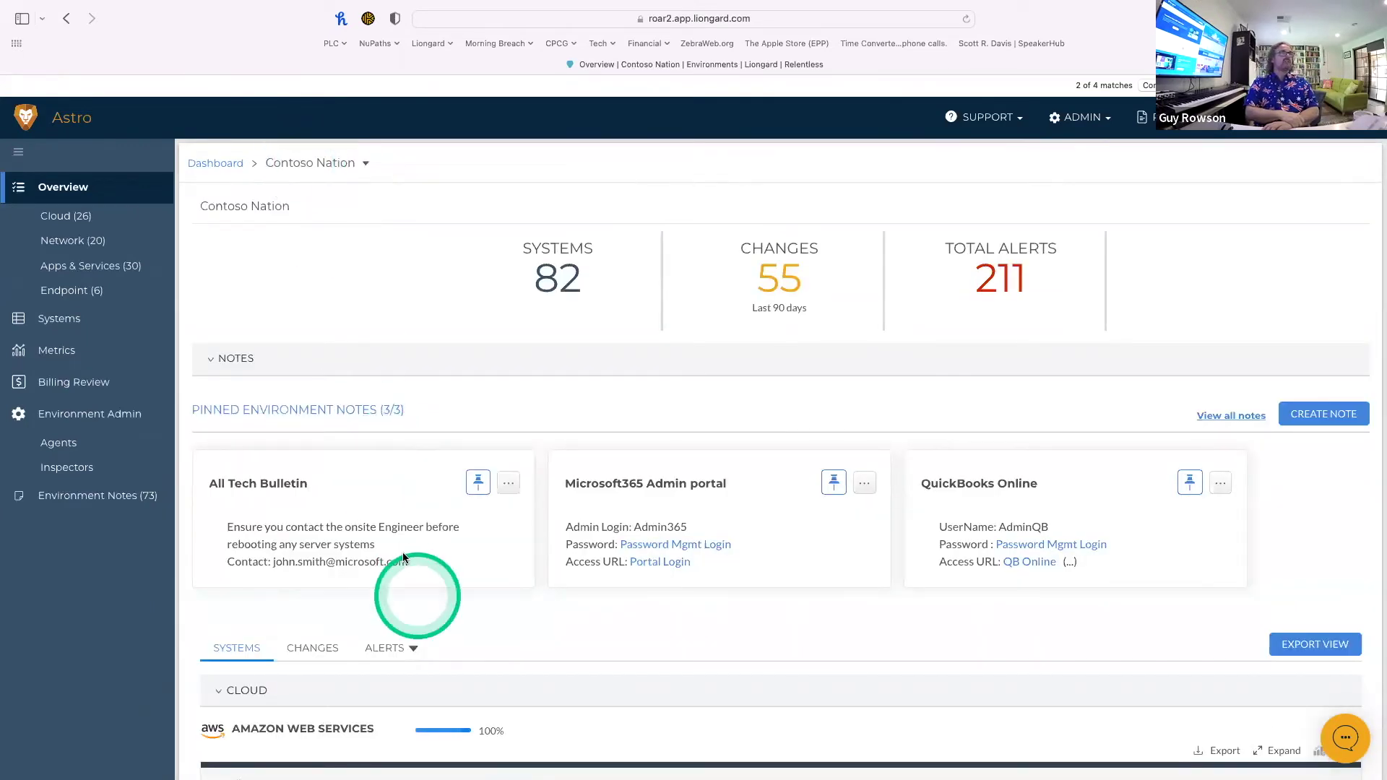
Search the overview for 'cisco' to reach the Cisco ASA entry and open its system details.
scroll(402, 556, down, 5)
scroll(402, 556, down, 2)
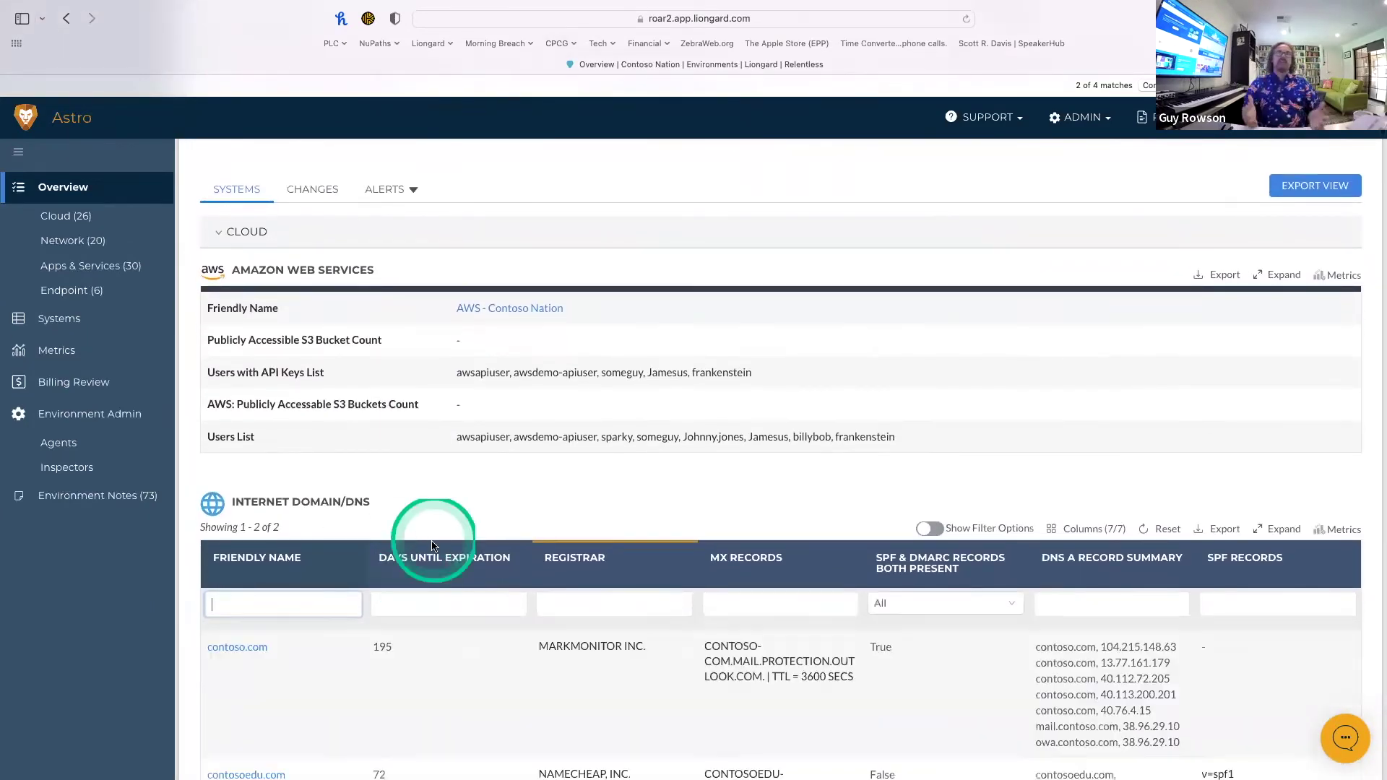
text(cisco)
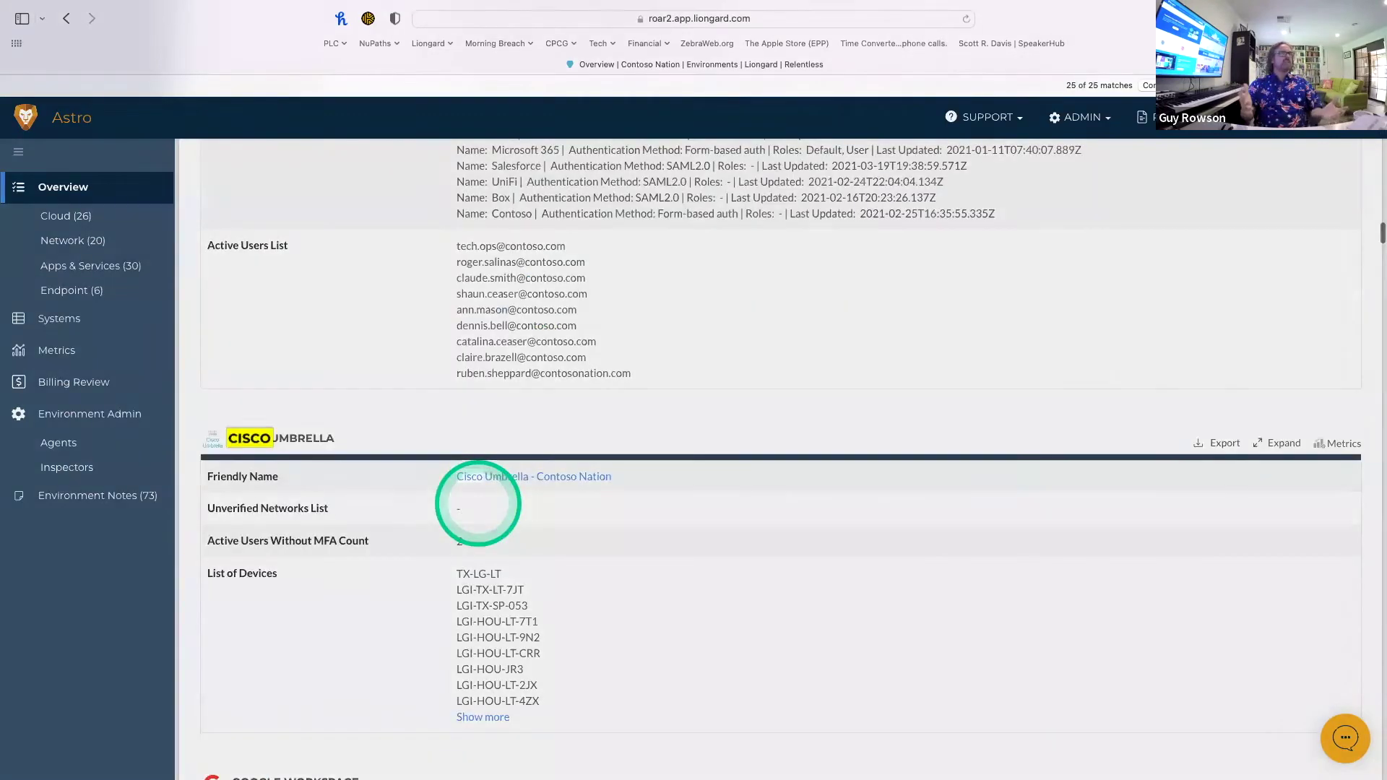
key(Return)
key(Return)
key(Return)
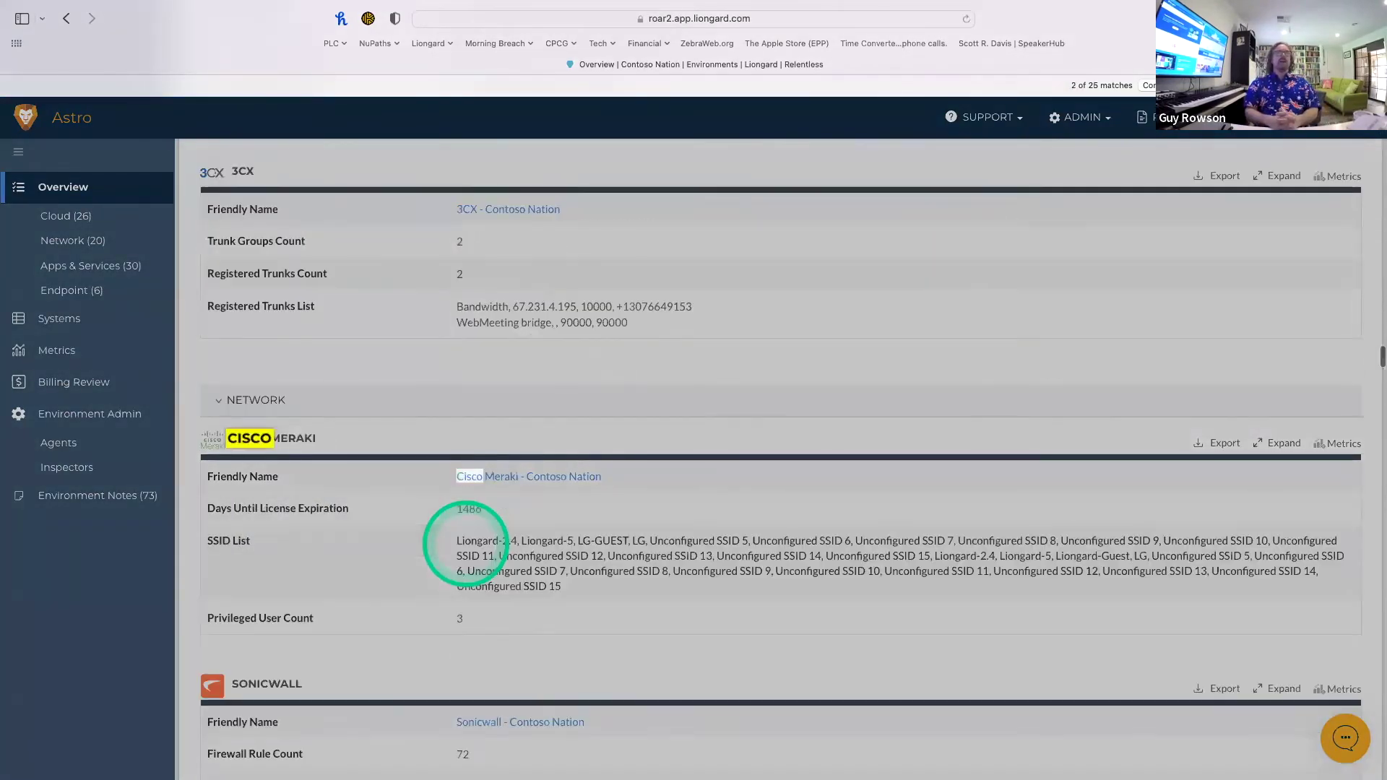
key(Return)
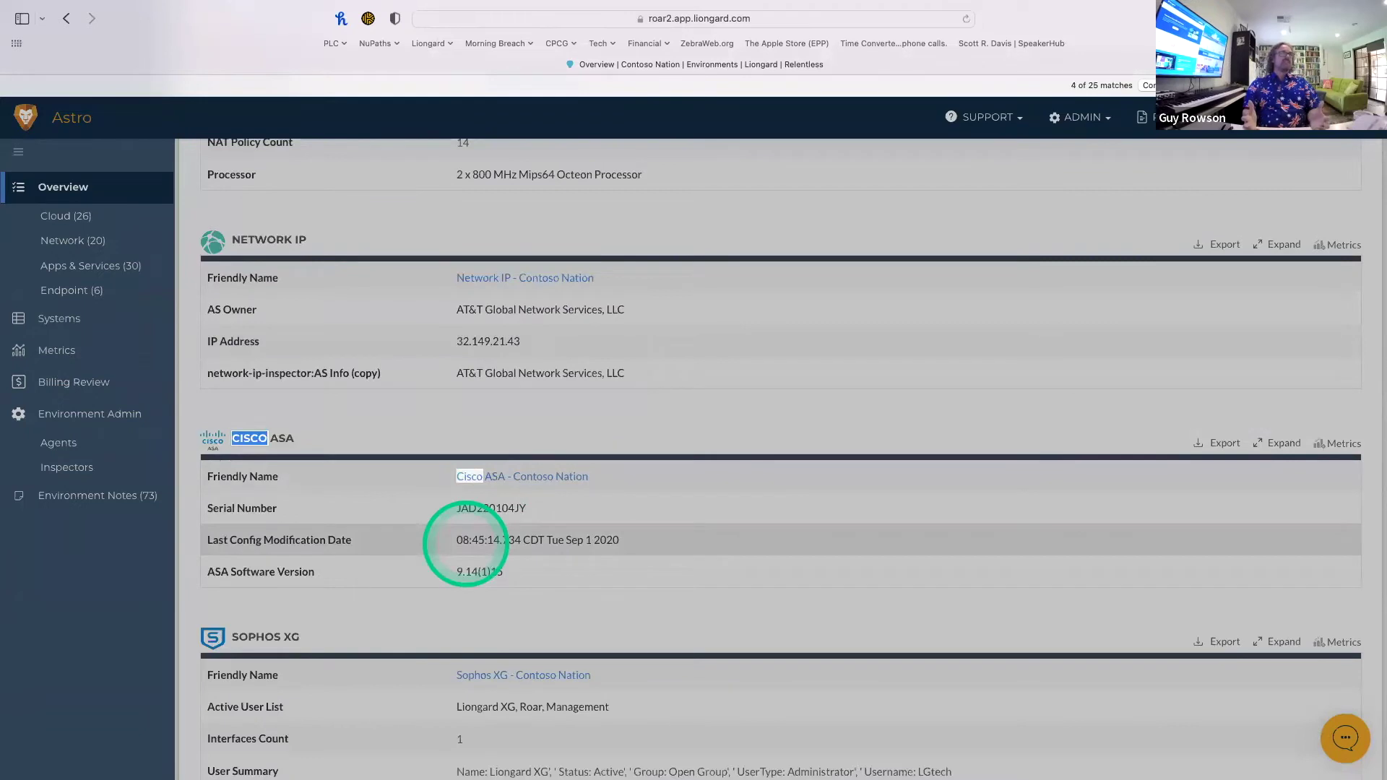
click(515, 479)
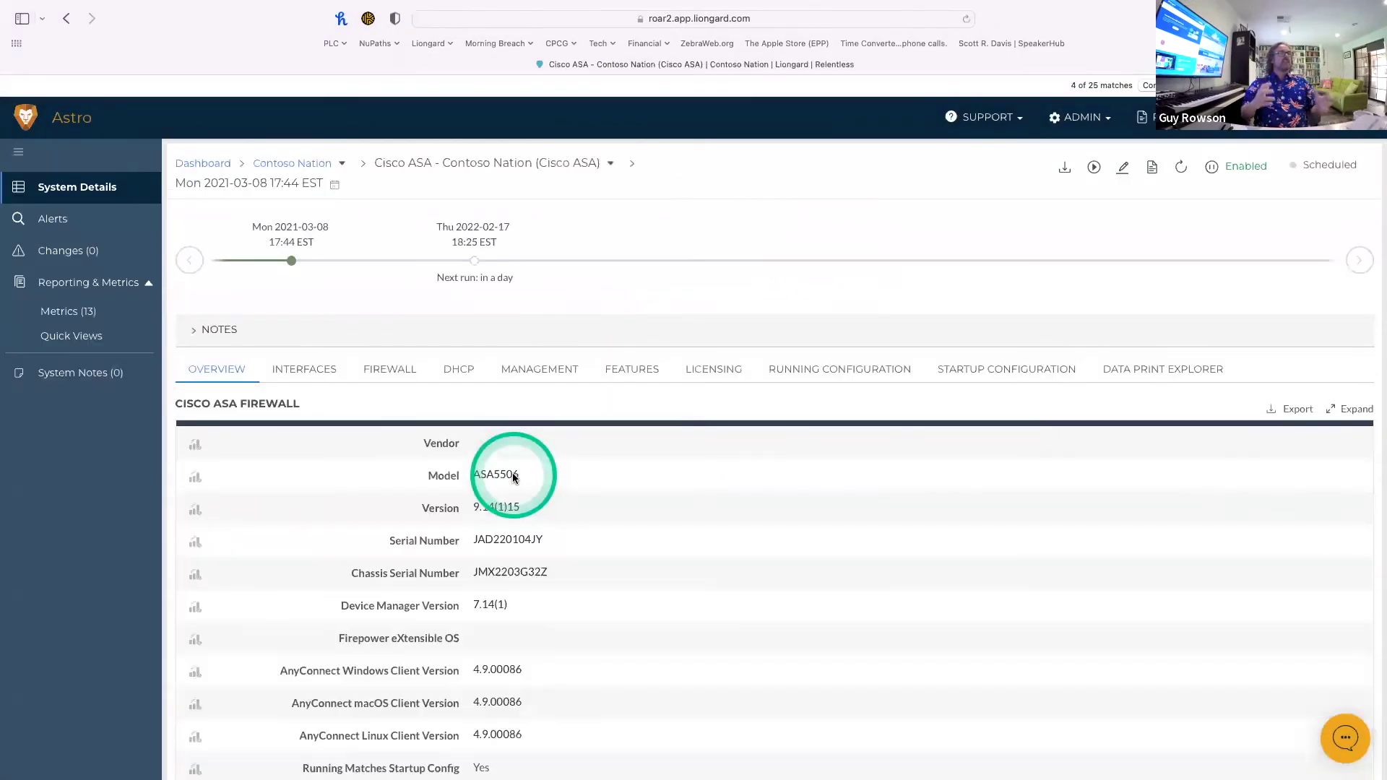
Review the Cisco ASA startup and running configurations, then go back to the Contoso Nation overview.
click(973, 369)
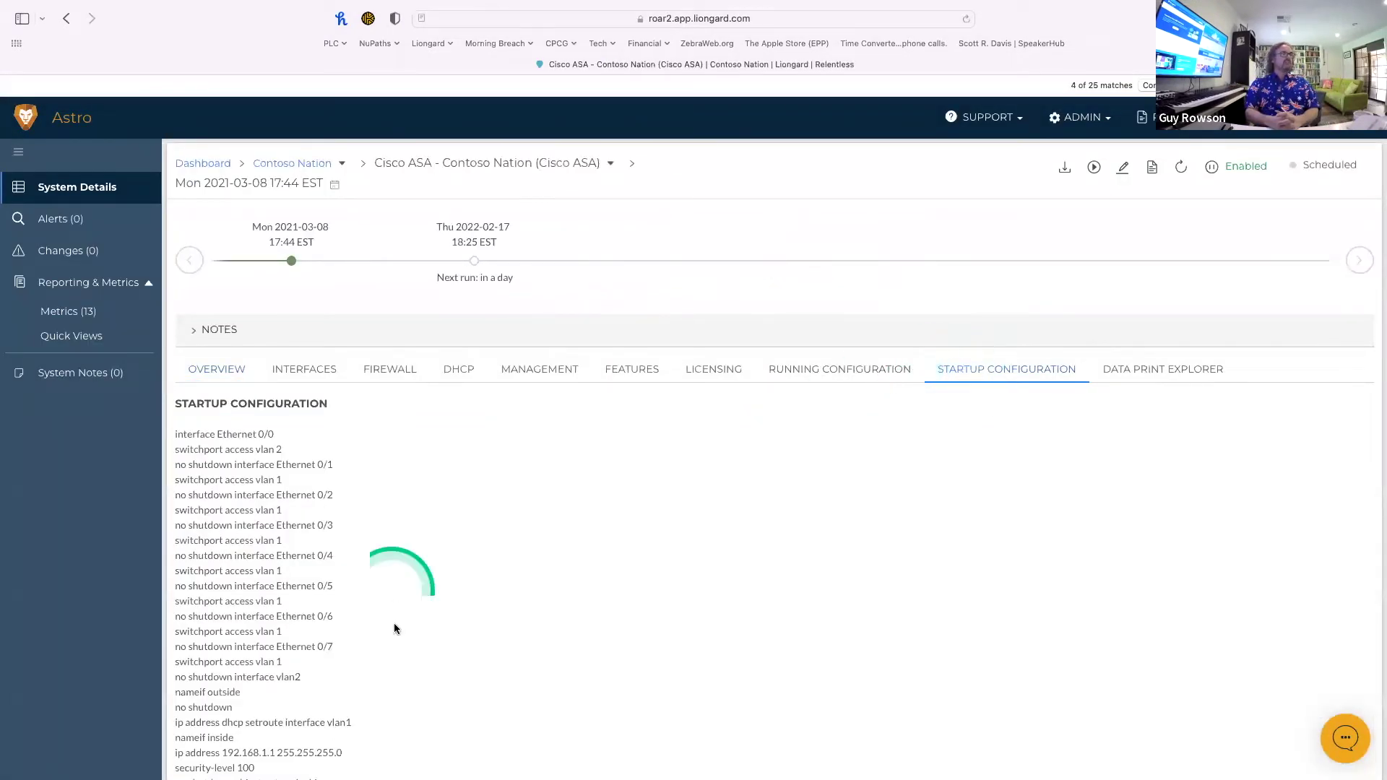
scroll(394, 627, down, 2)
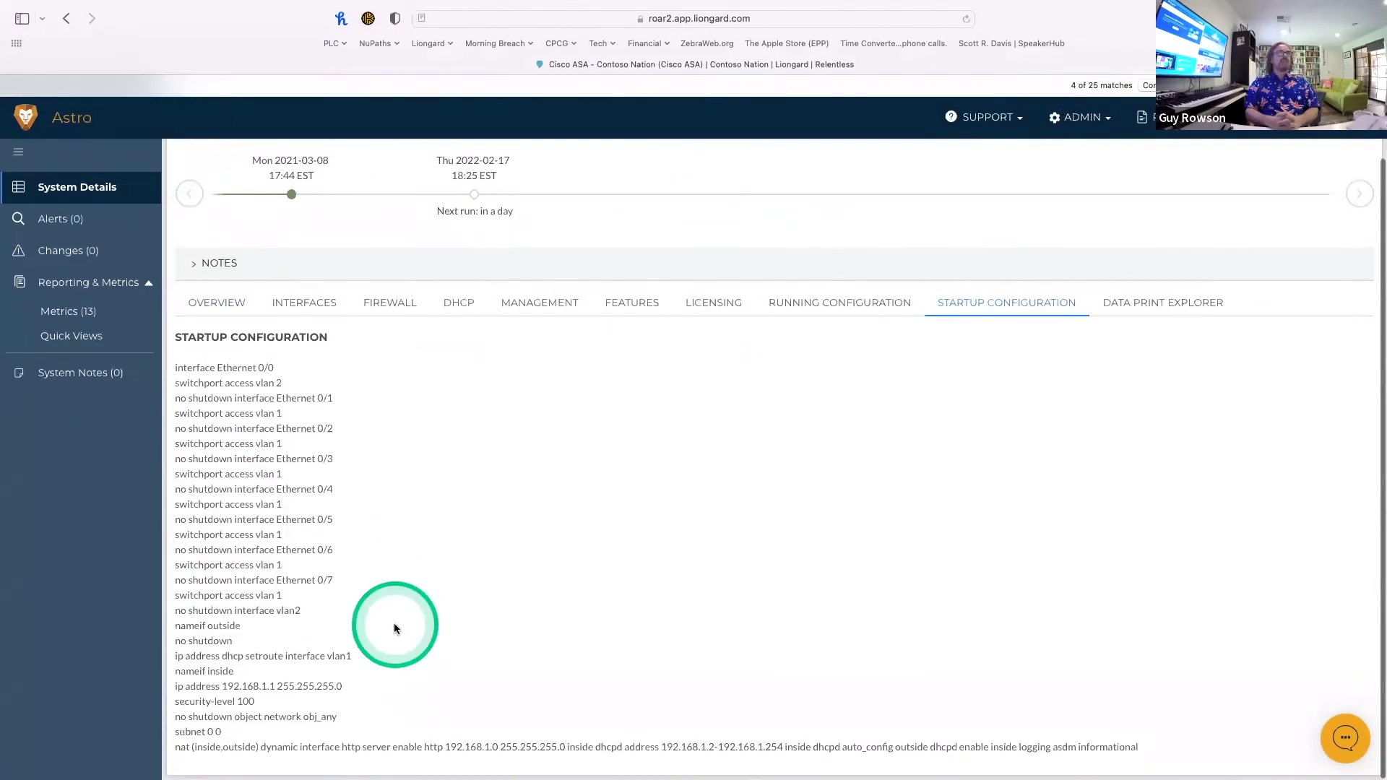
click(839, 302)
scroll(781, 409, down, 2)
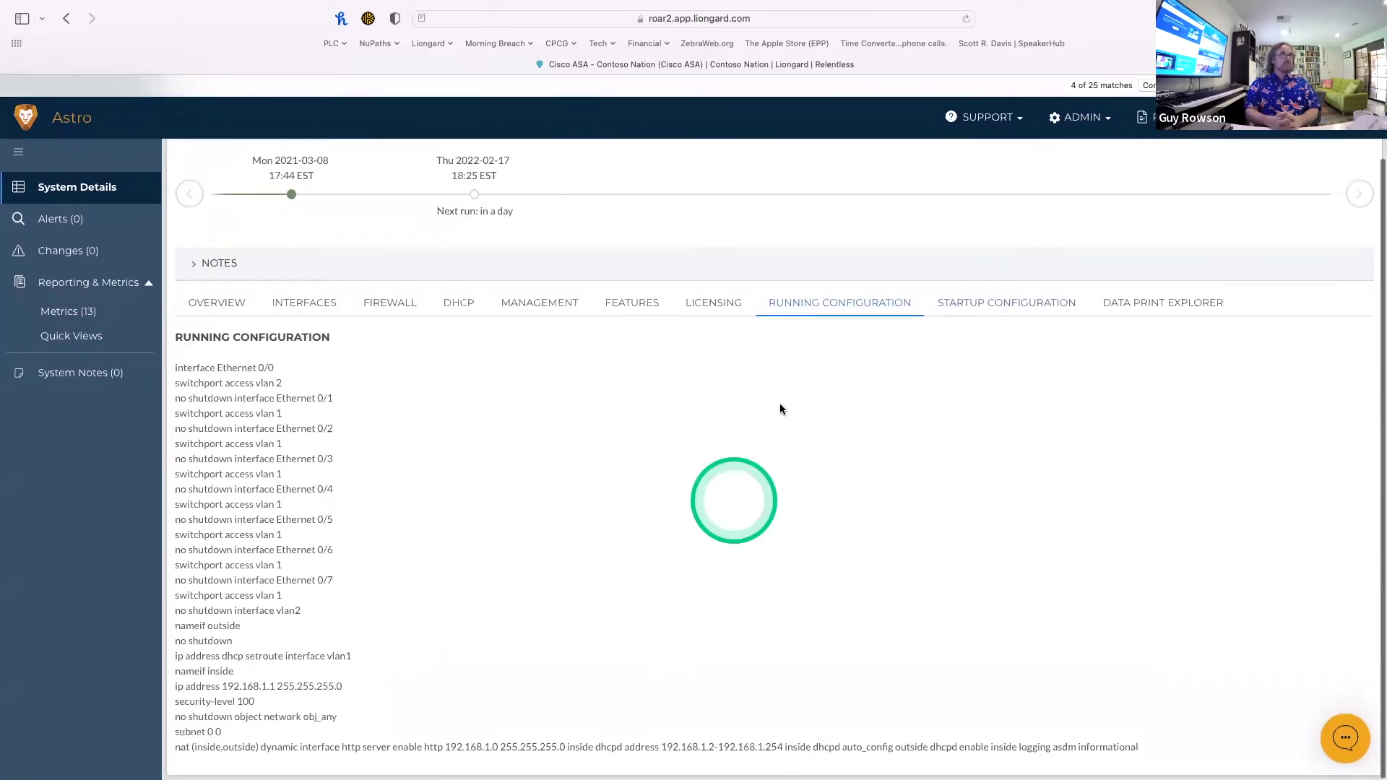
scroll(781, 409, up, 2)
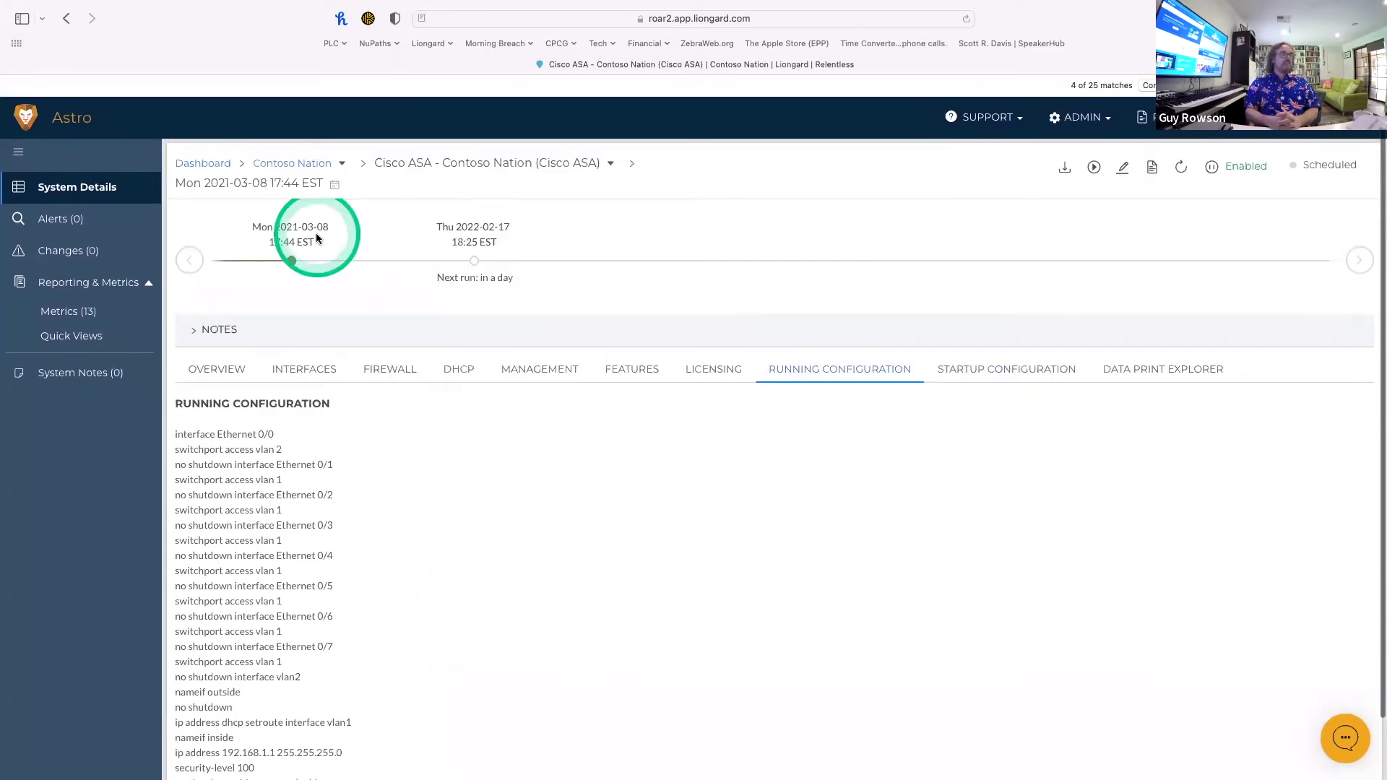
click(282, 164)
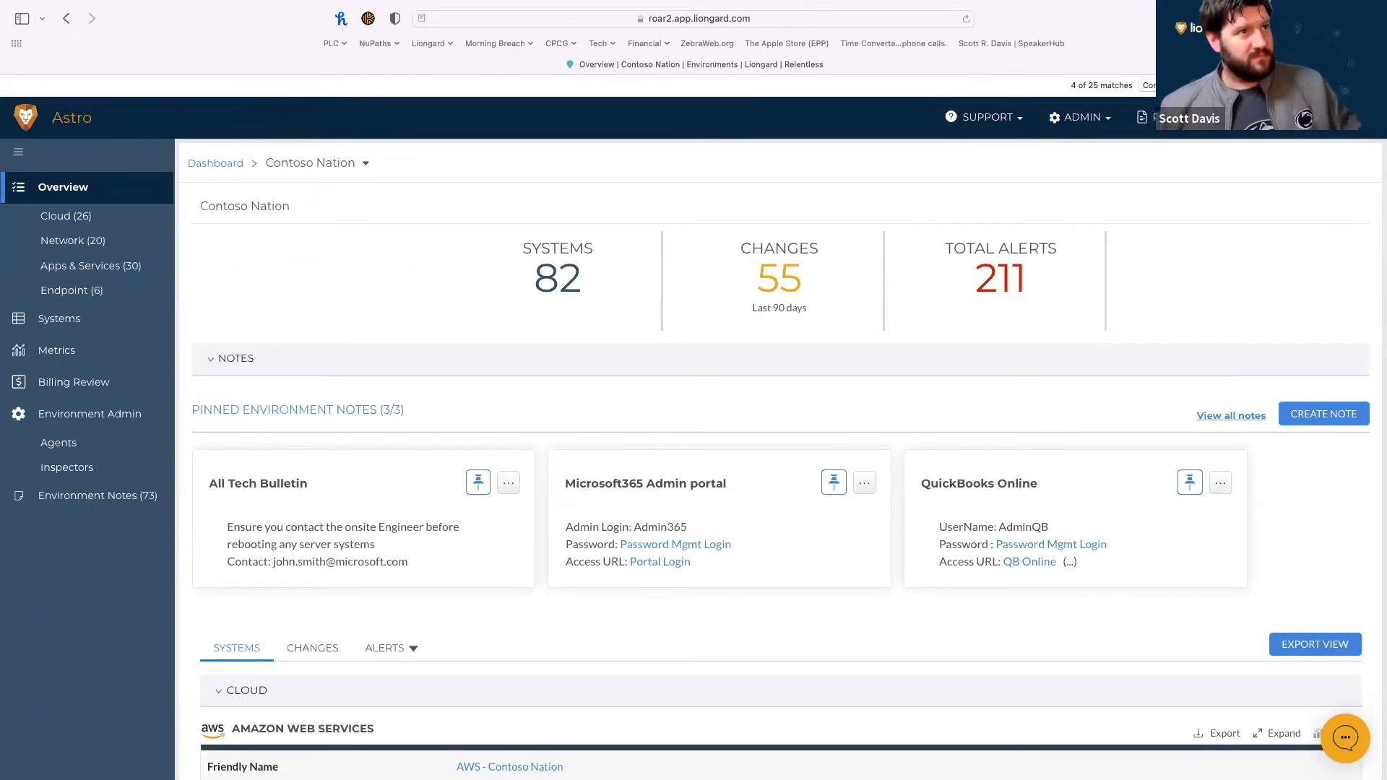
Return to the Contoso Nation overview showing 82 systems, 55 changes and 211 alerts.
click(401, 261)
Open the all-environments Systems dashboard and scroll through the System Type list.
click(121, 144)
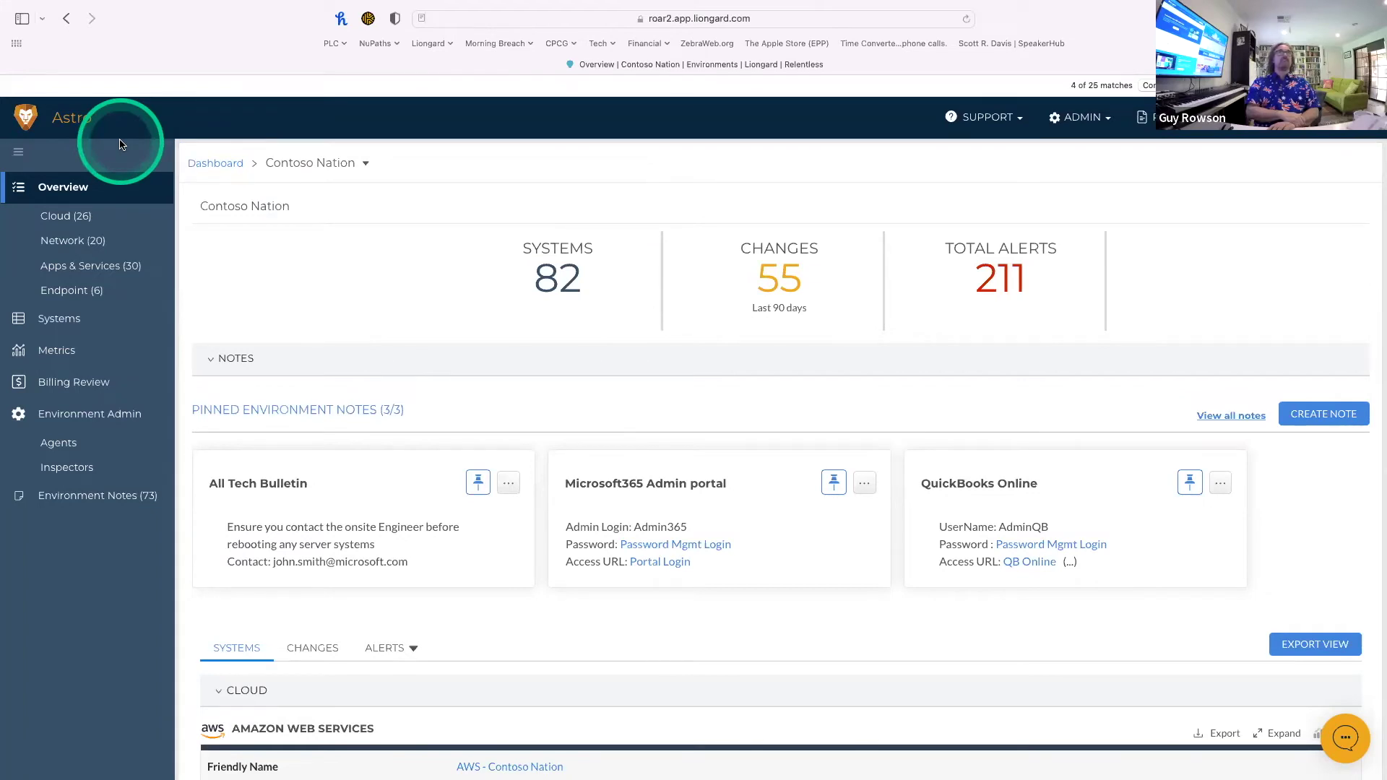
click(26, 119)
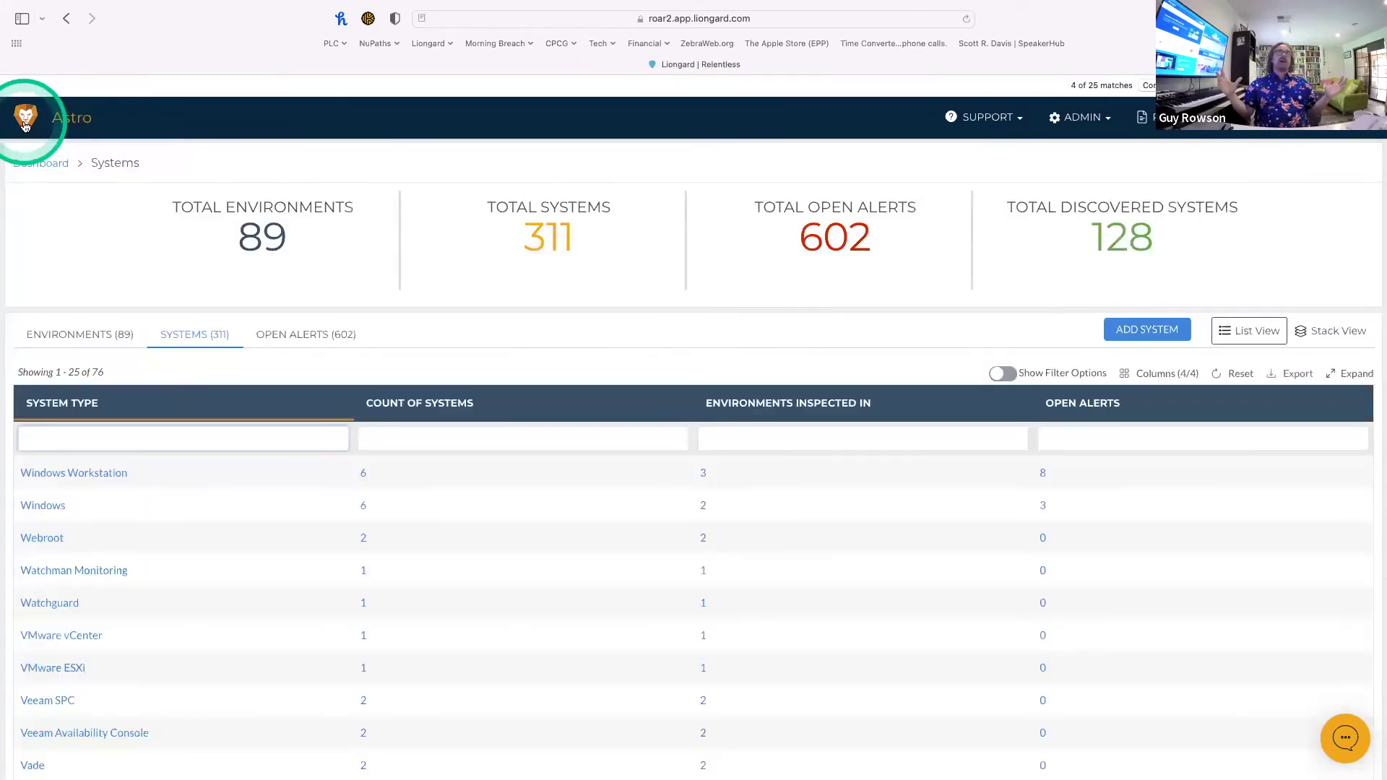
click(239, 452)
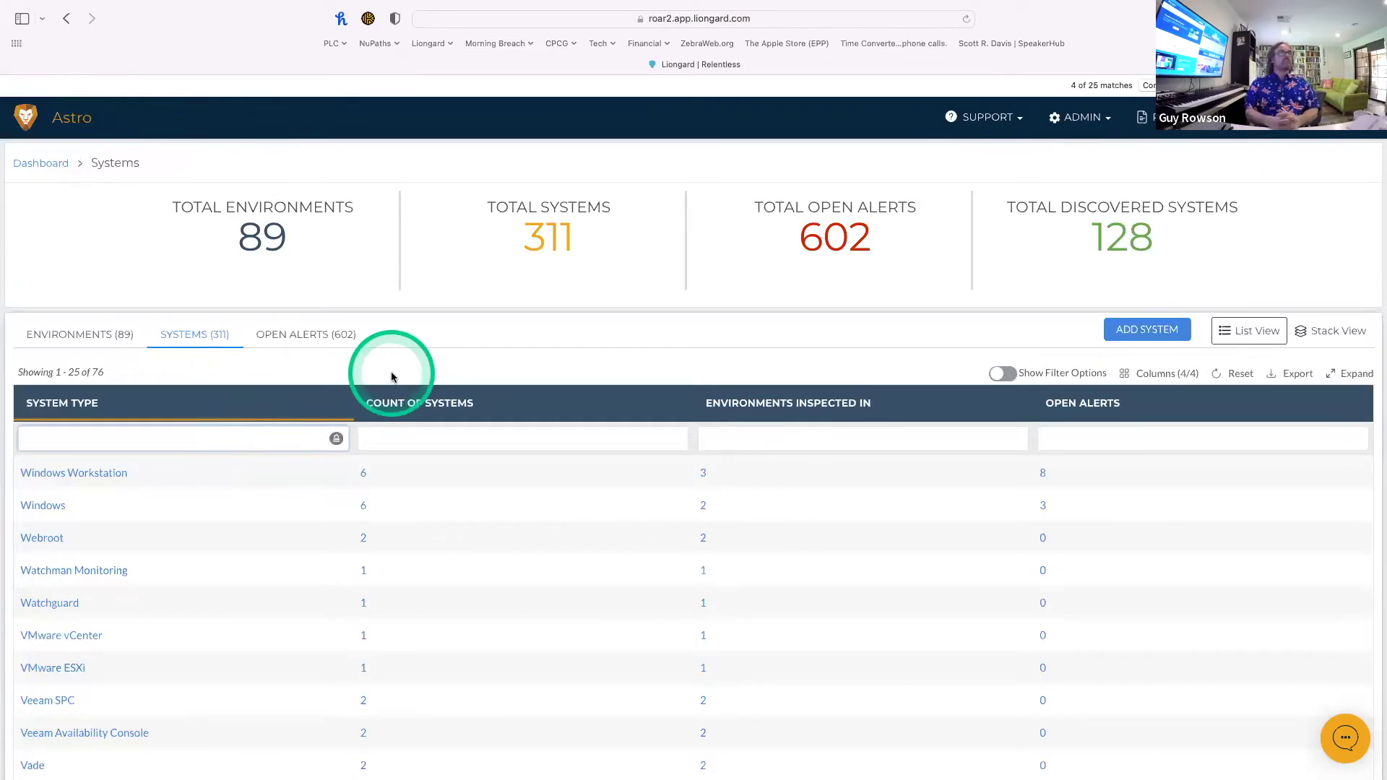
scroll(391, 377, down, 3)
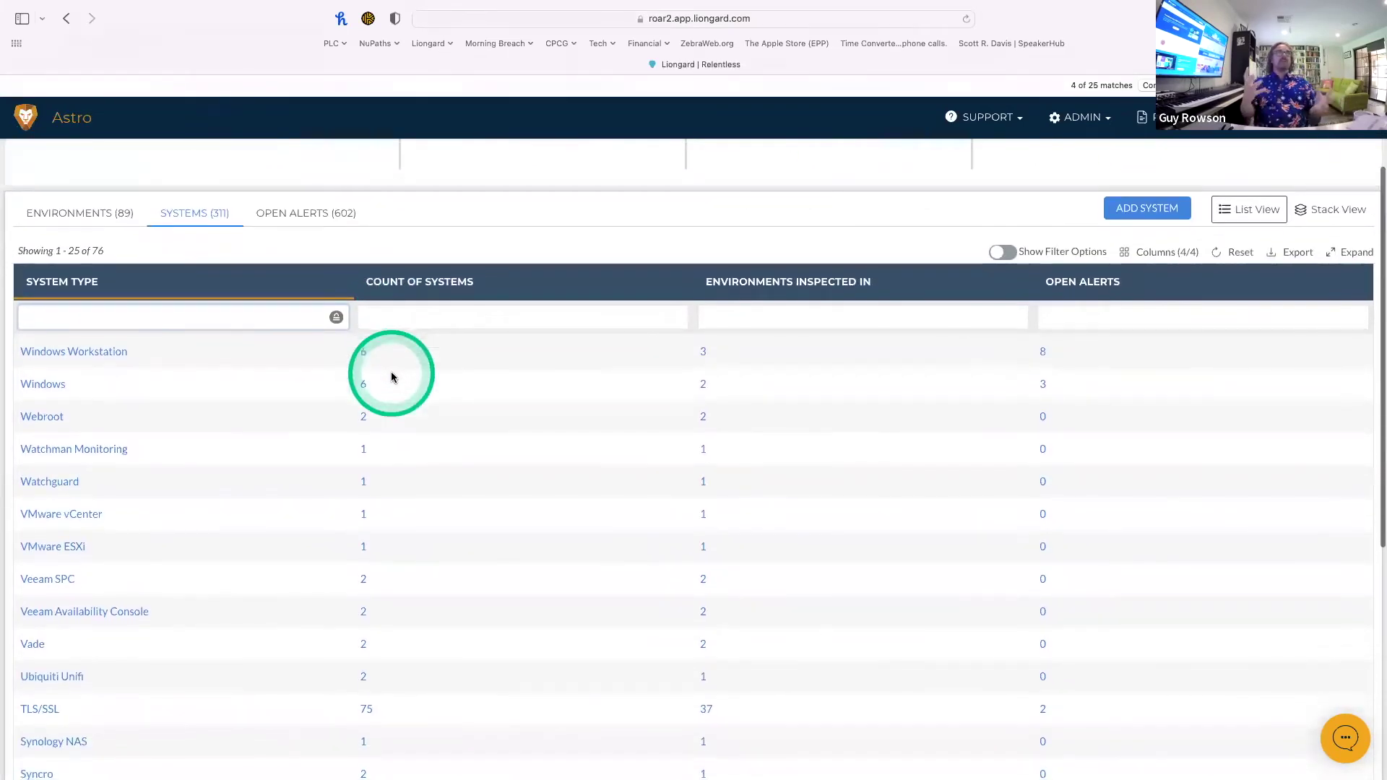
scroll(391, 376, down, 5)
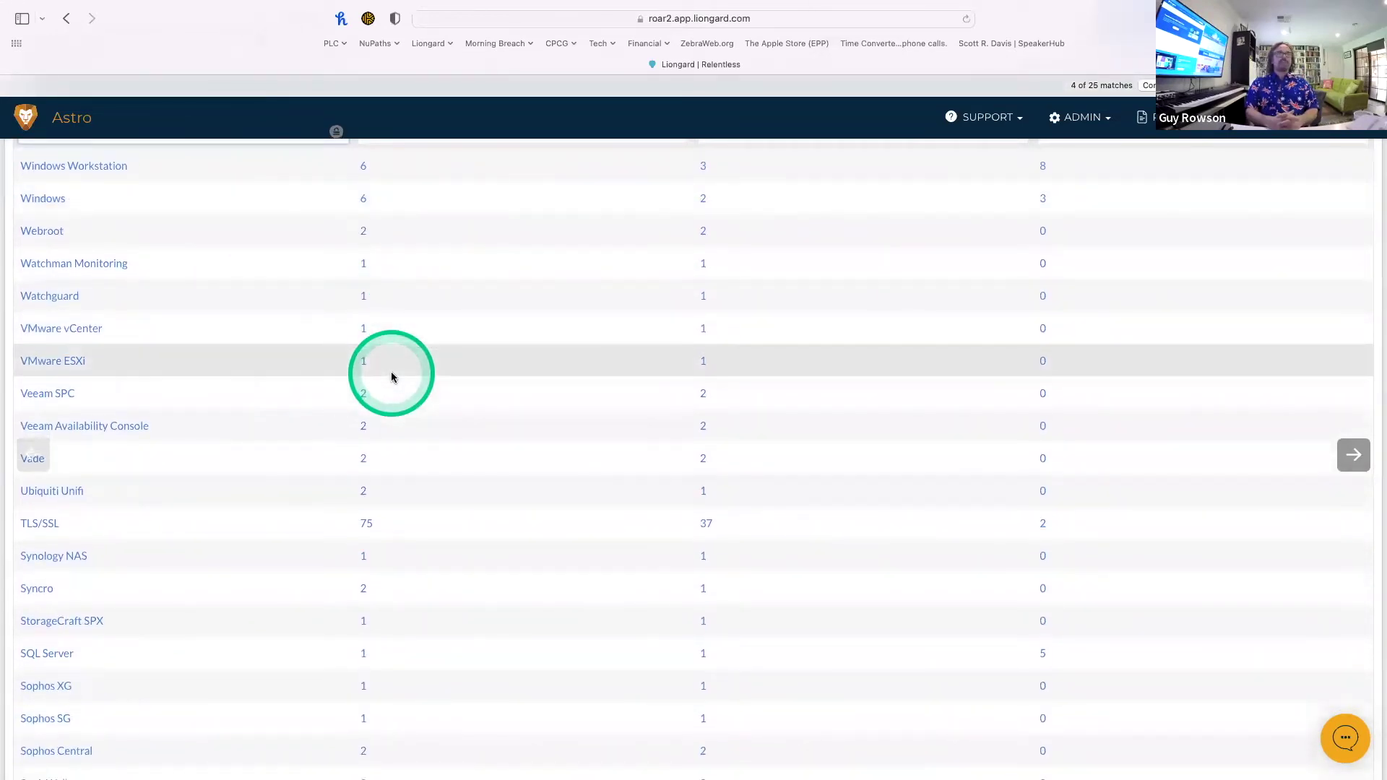
scroll(354, 510, down, 1)
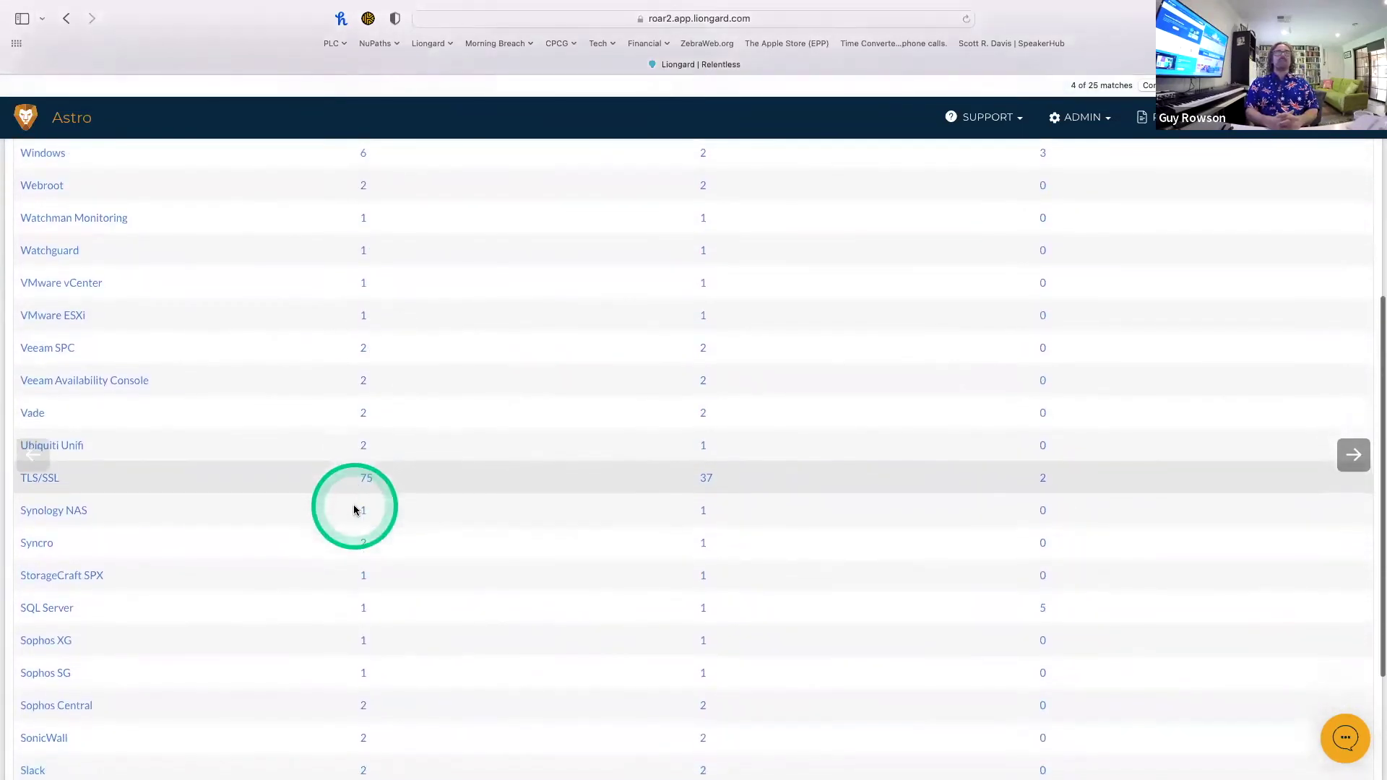
scroll(354, 510, down, 1)
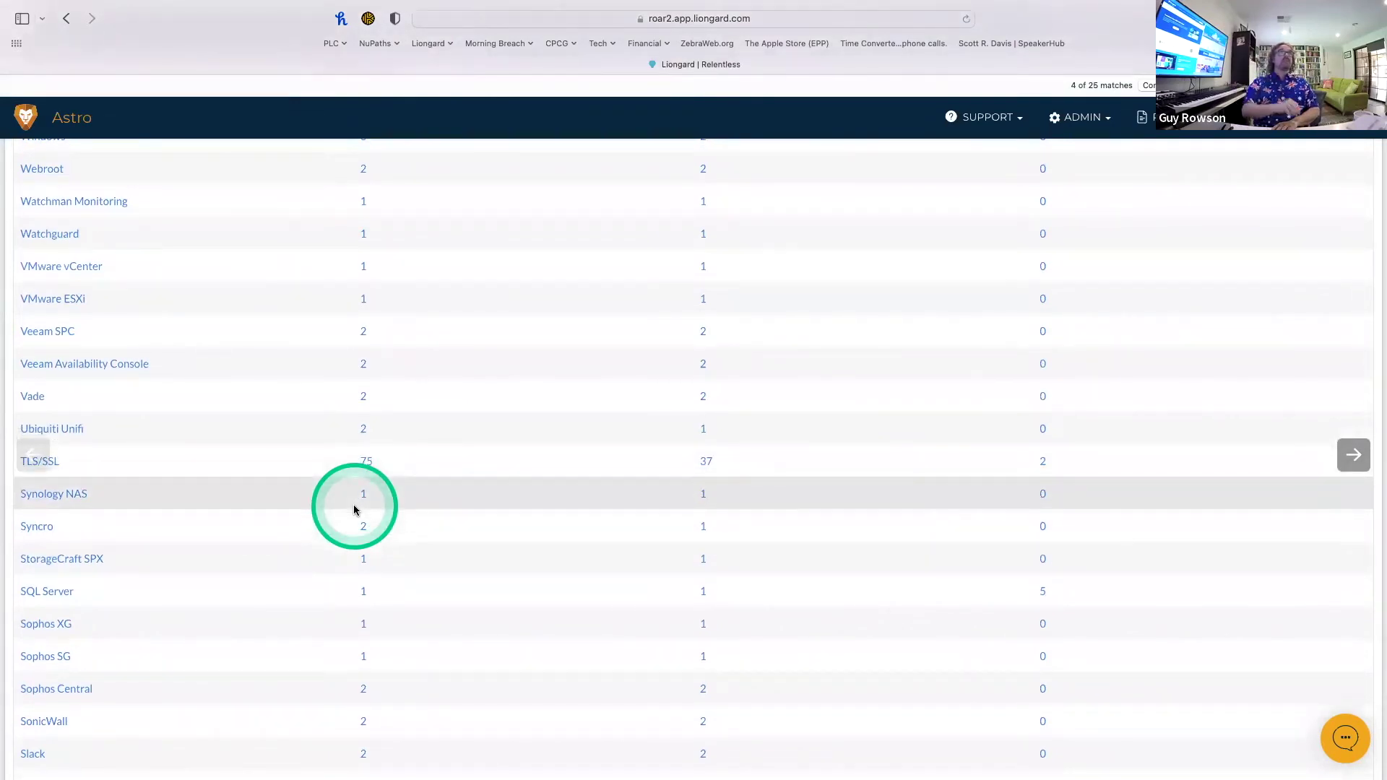
scroll(207, 375, up, 5)
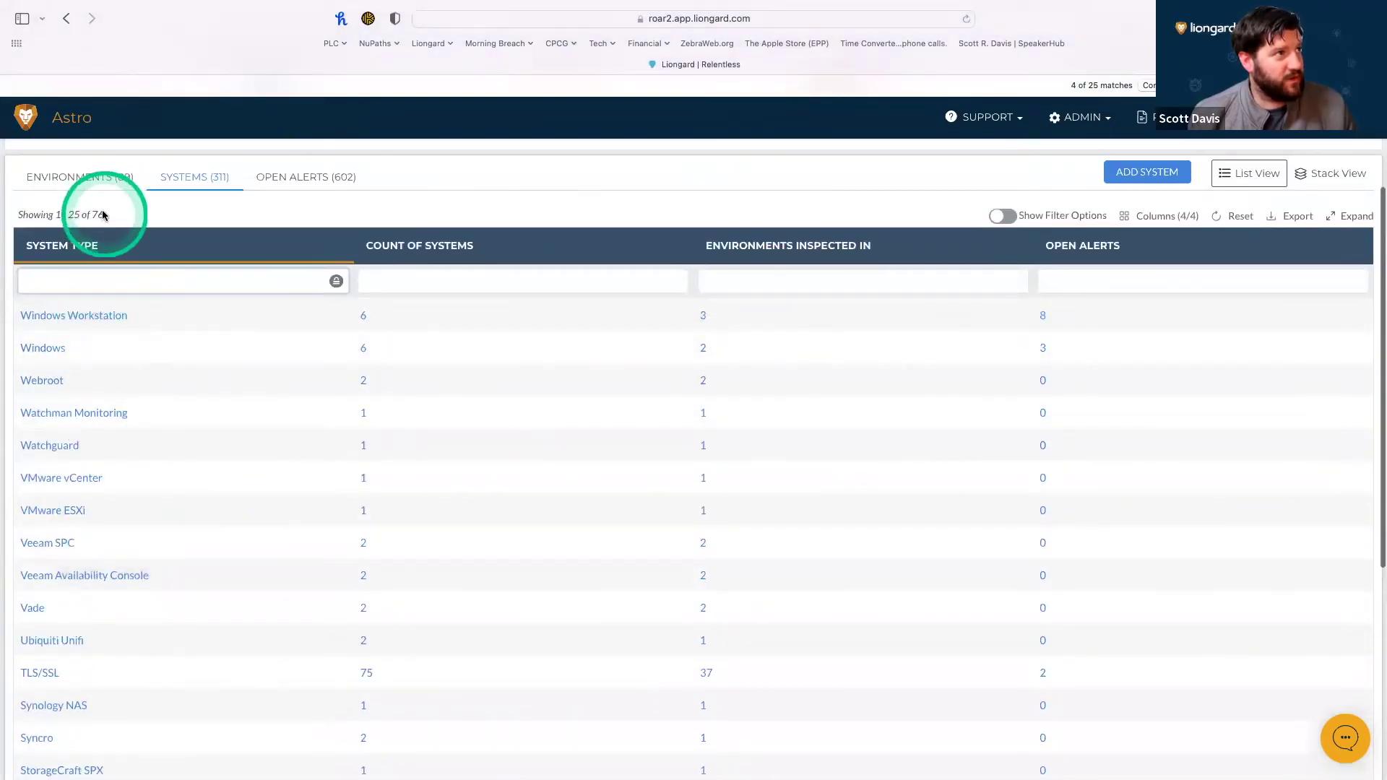
Highlight the total of 76 system types and open the StorageCraft SPX systems list.
drag(105, 216, 47, 216)
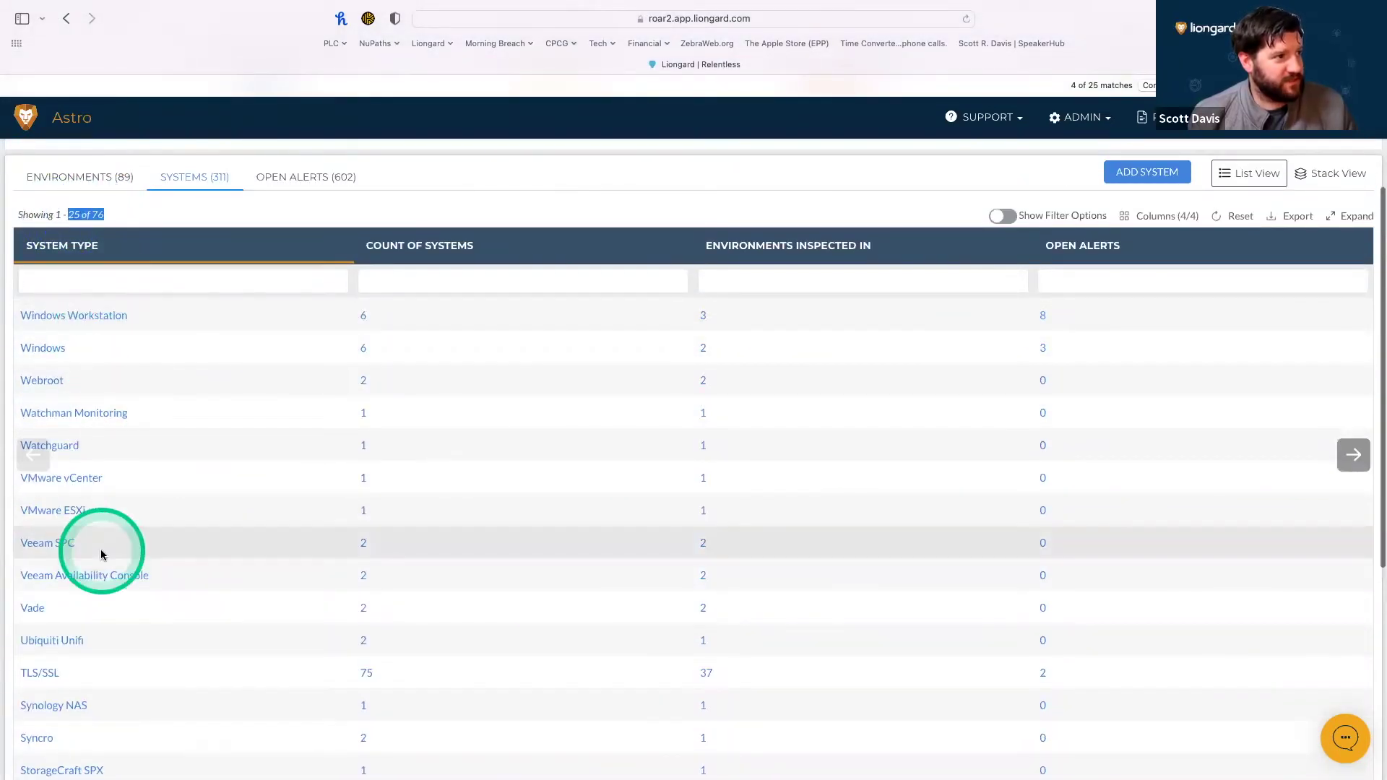
scroll(101, 549, down, 3)
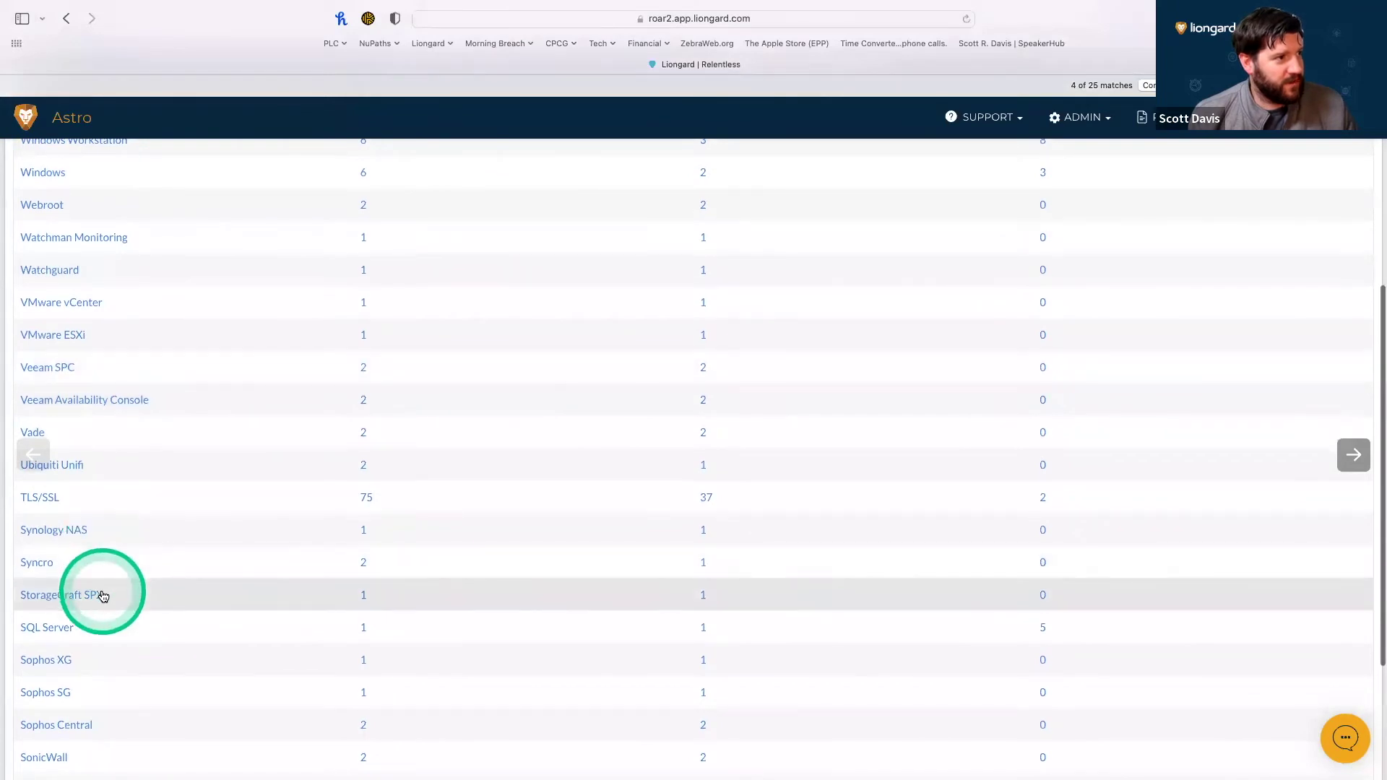
click(104, 596)
Open the Contoso Nation StorageCraft SPX system and browse its backup jobs and image bases.
click(292, 312)
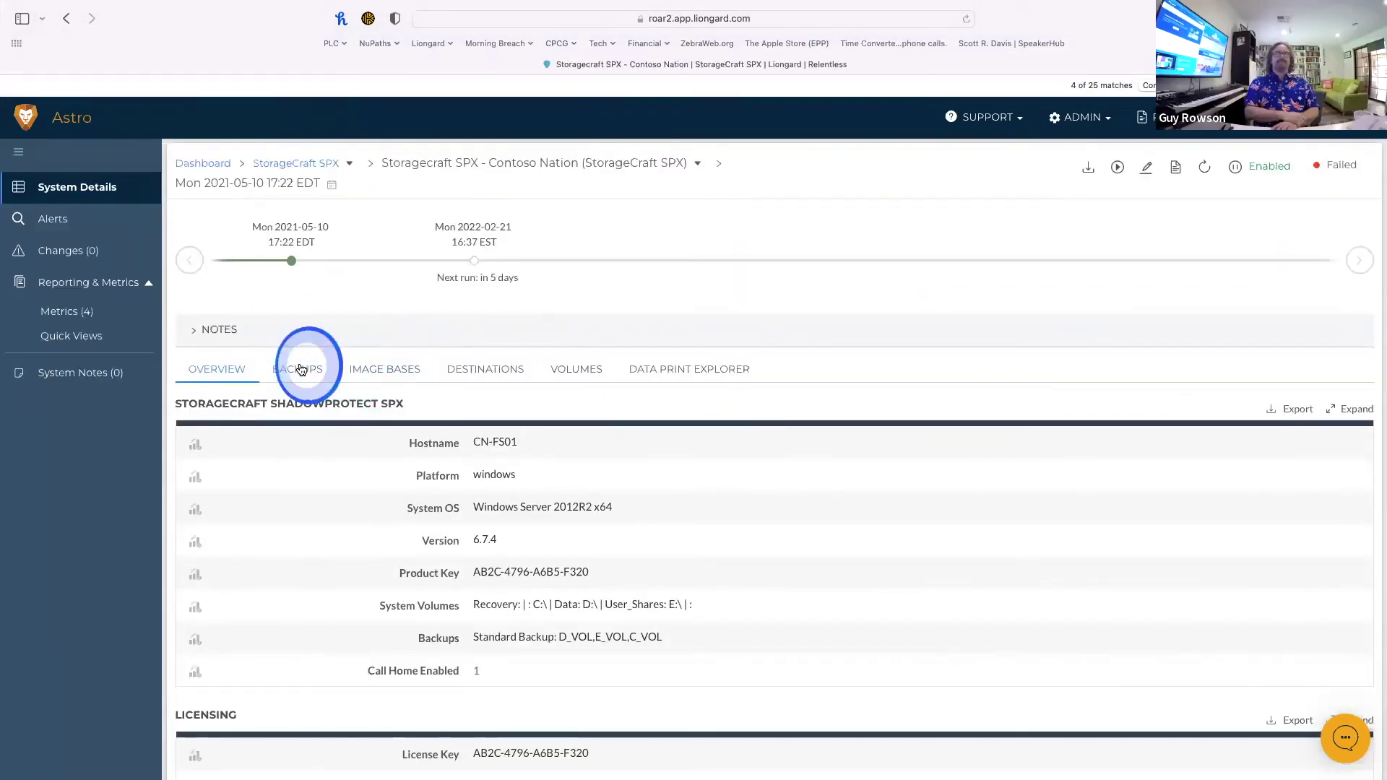
click(301, 369)
scroll(463, 535, down, 3)
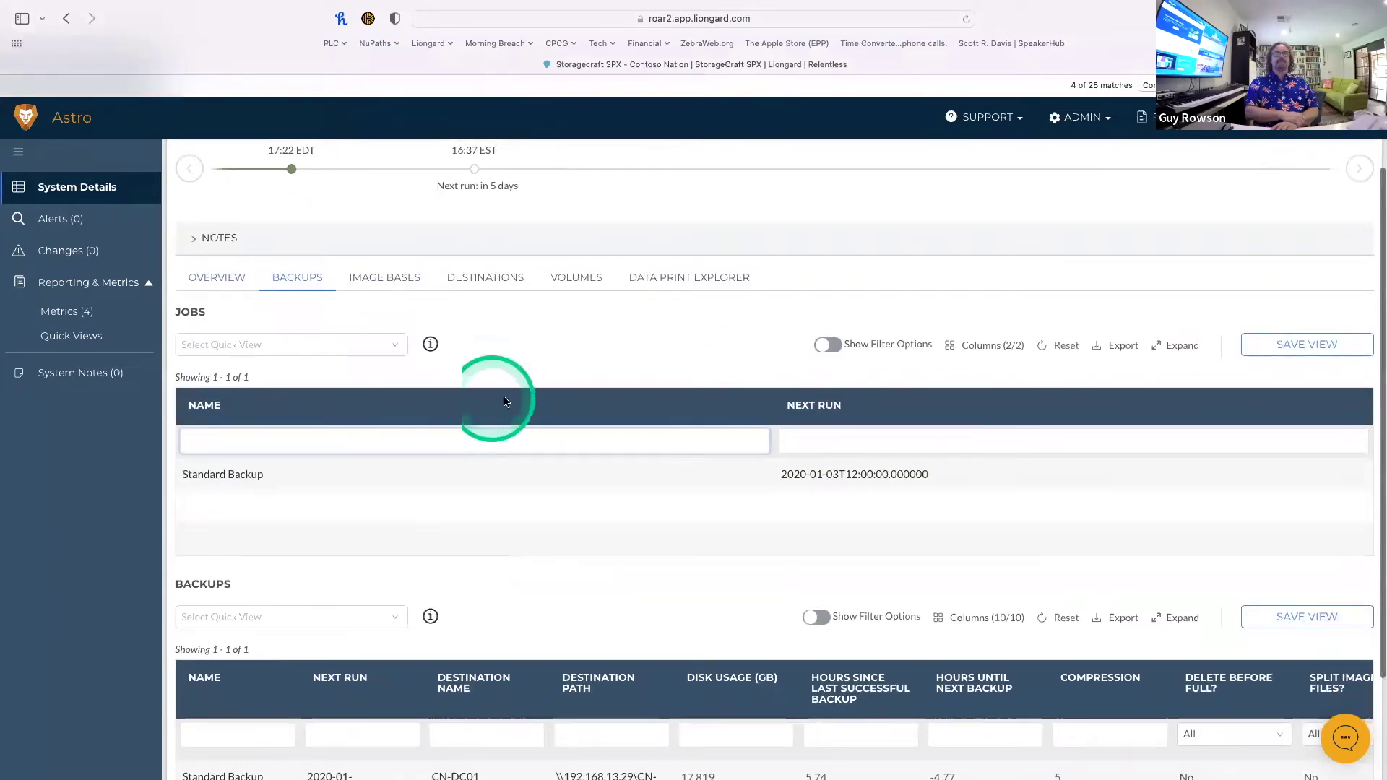
scroll(418, 506, down, 4)
scroll(605, 668, right, 2)
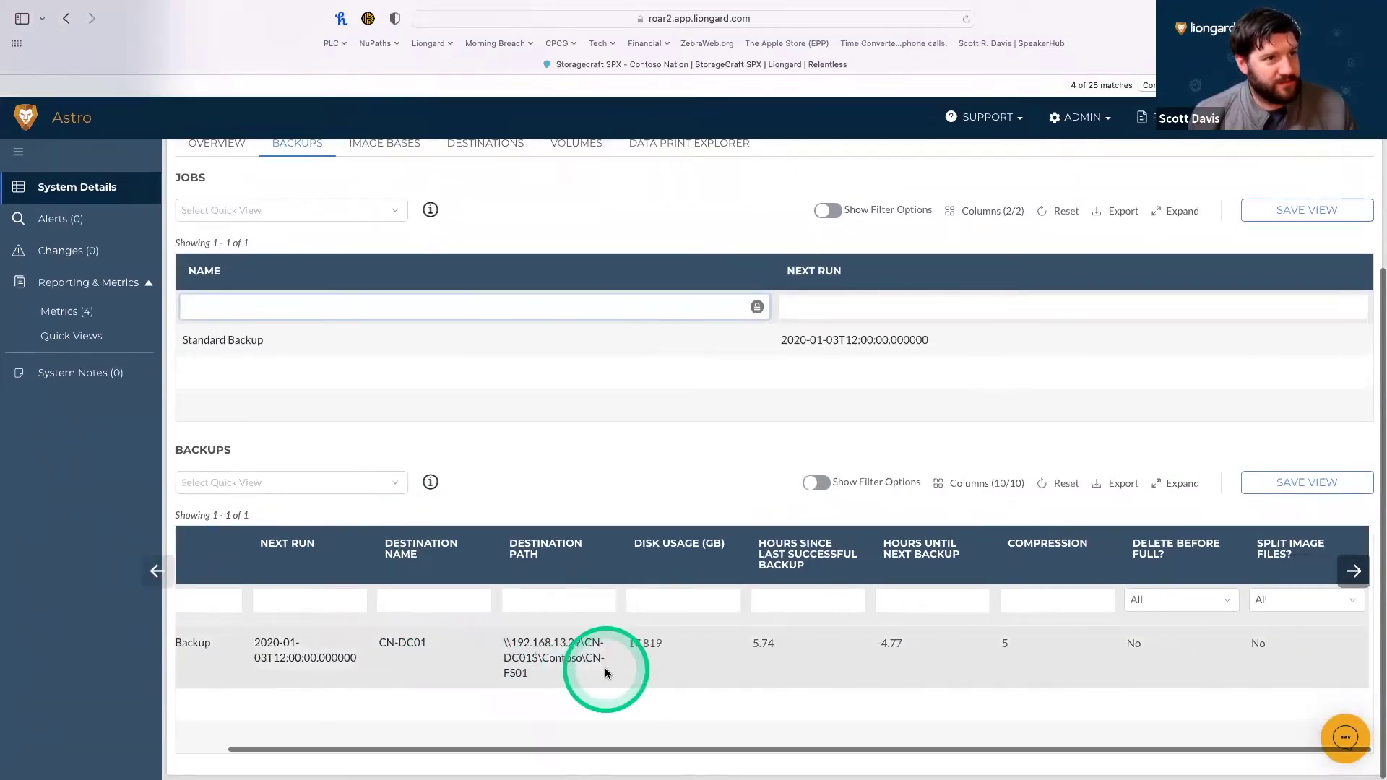
scroll(605, 668, left, 1)
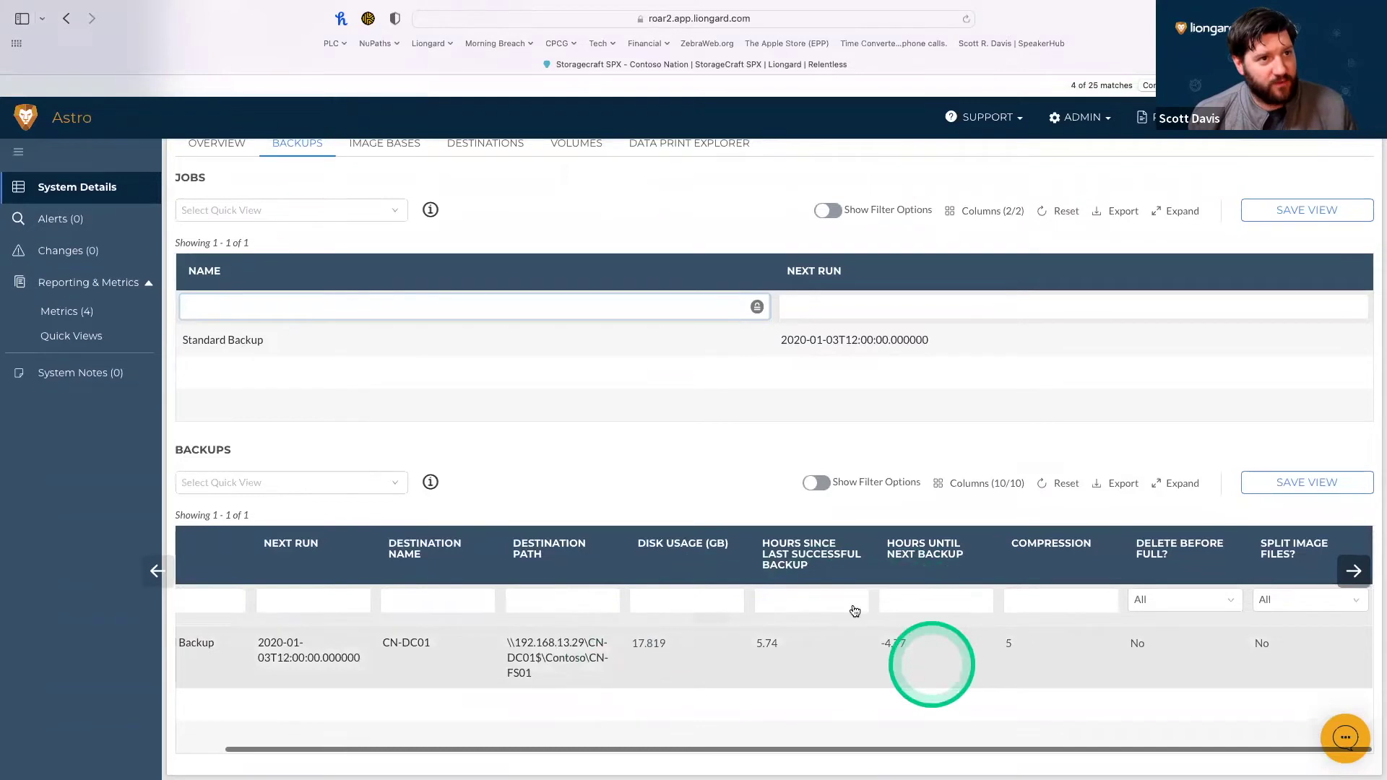
scroll(794, 586, up, 6)
click(387, 368)
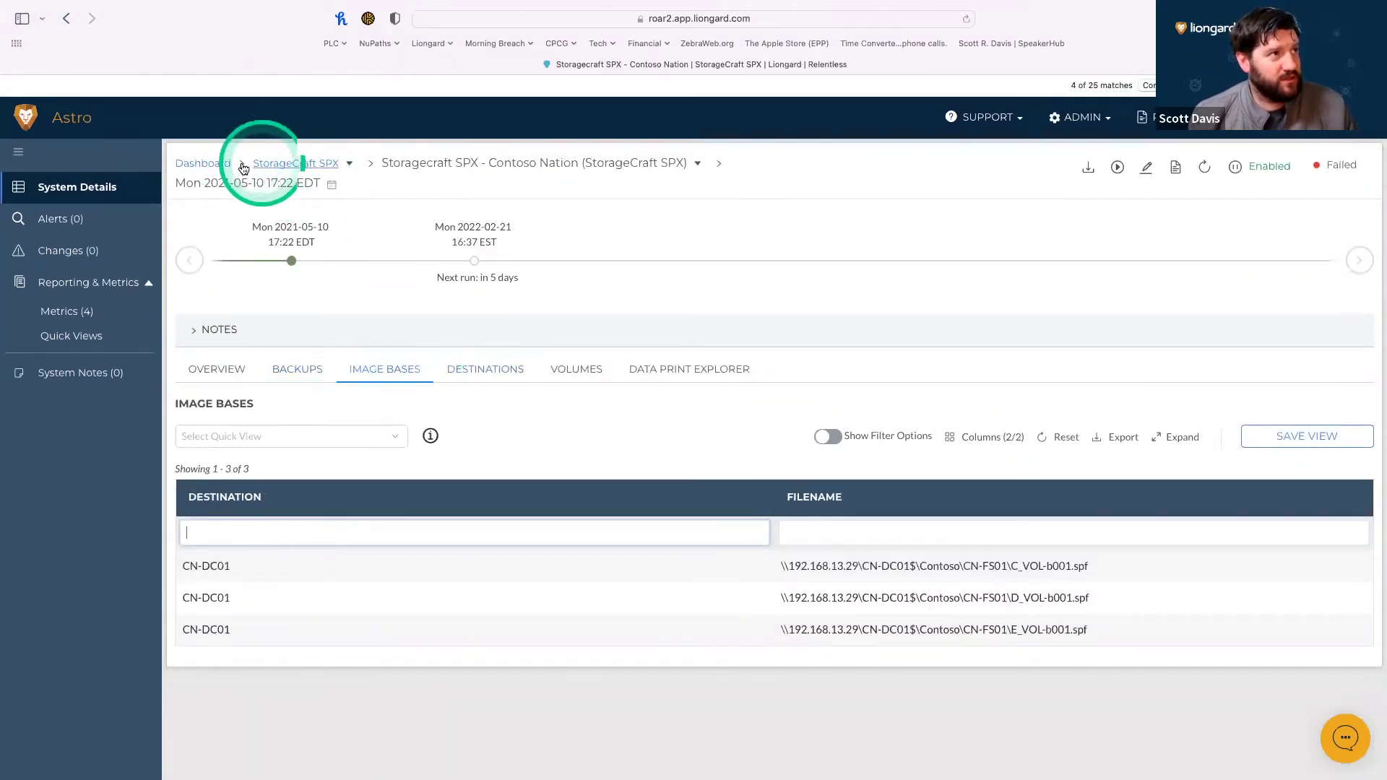
Open the Inspectors list under ADMIN and preview the Amazon Web Services inspector.
click(1081, 117)
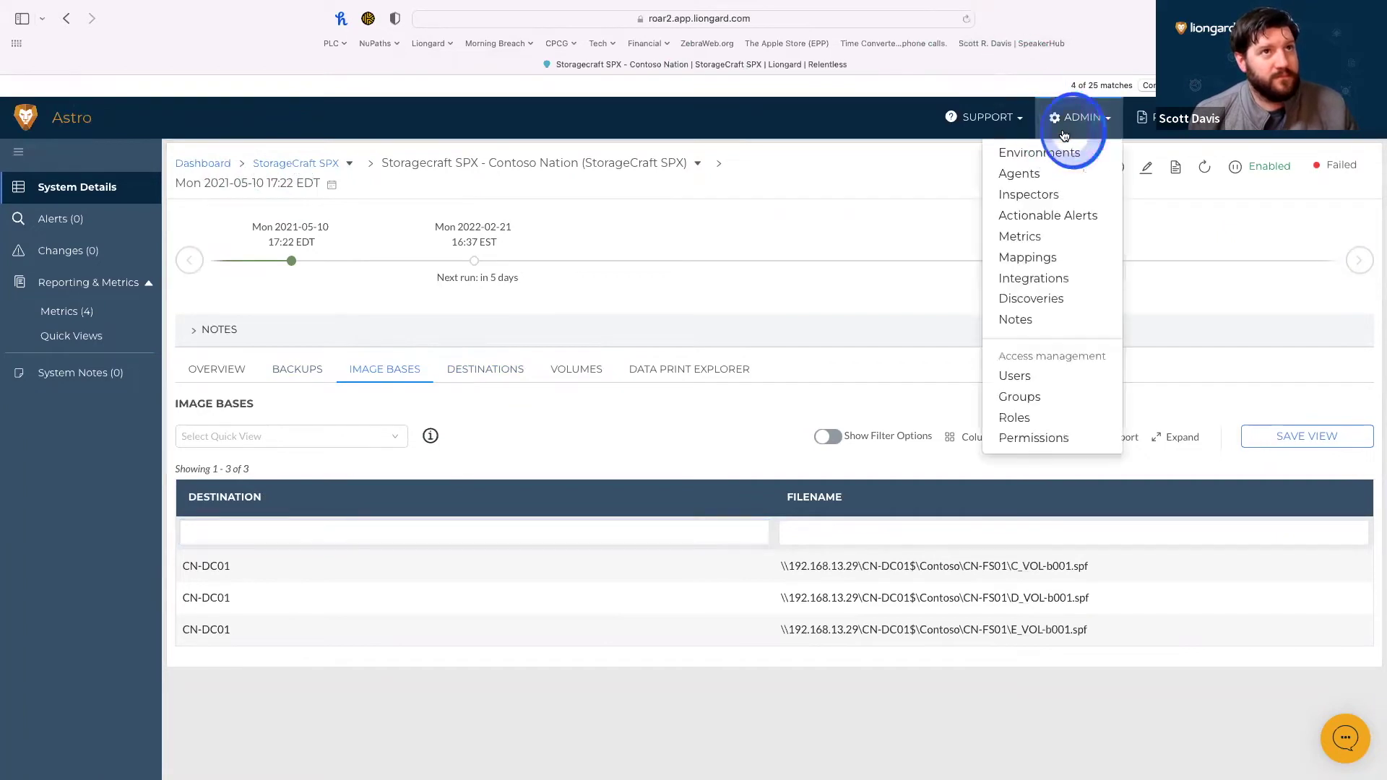
click(1053, 197)
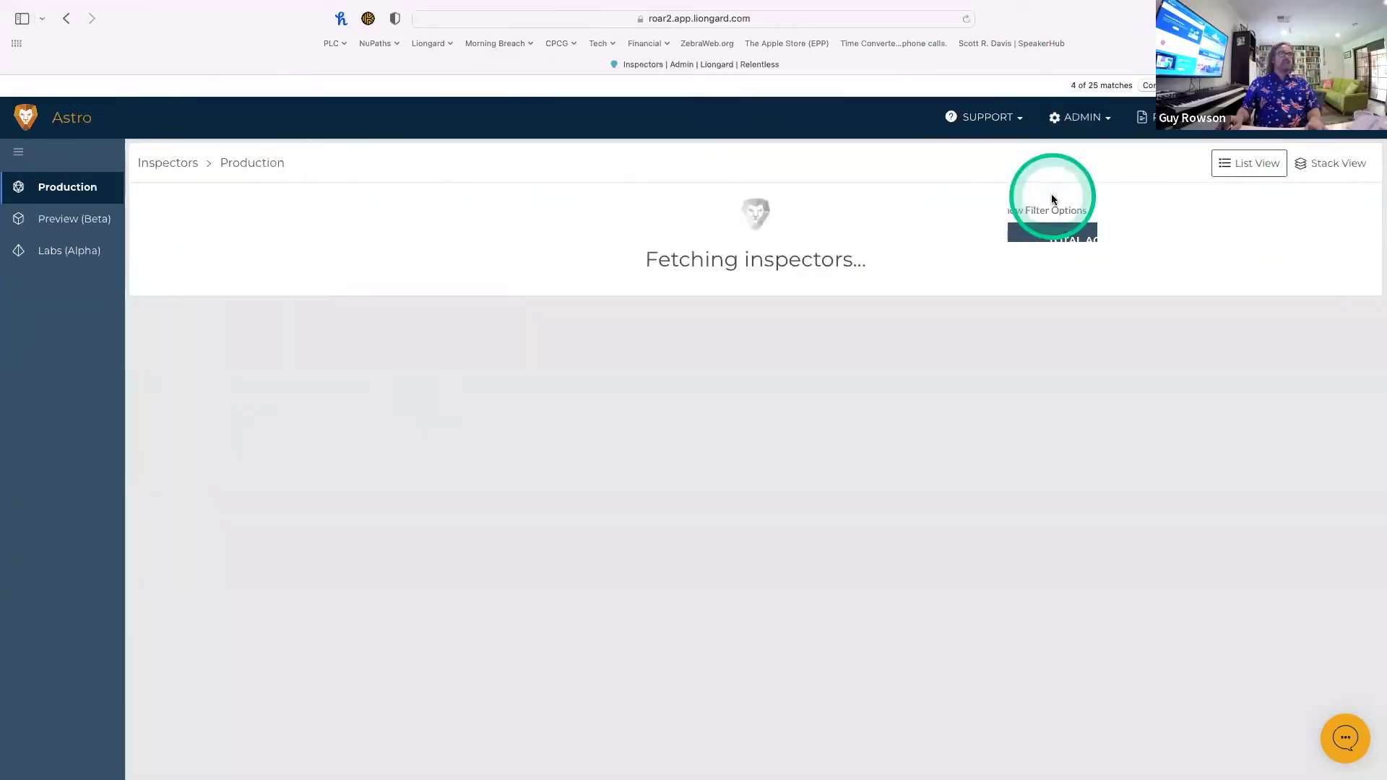
click(429, 541)
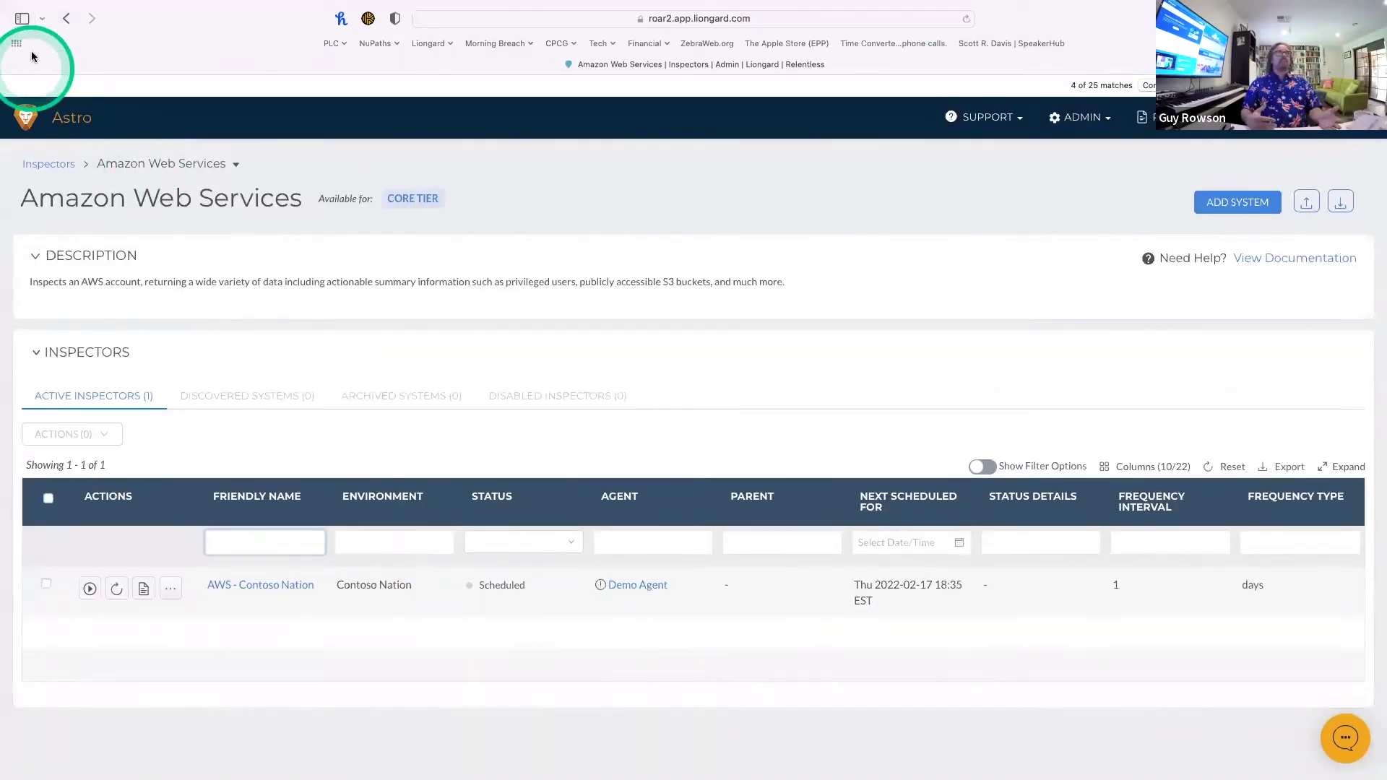
click(71, 22)
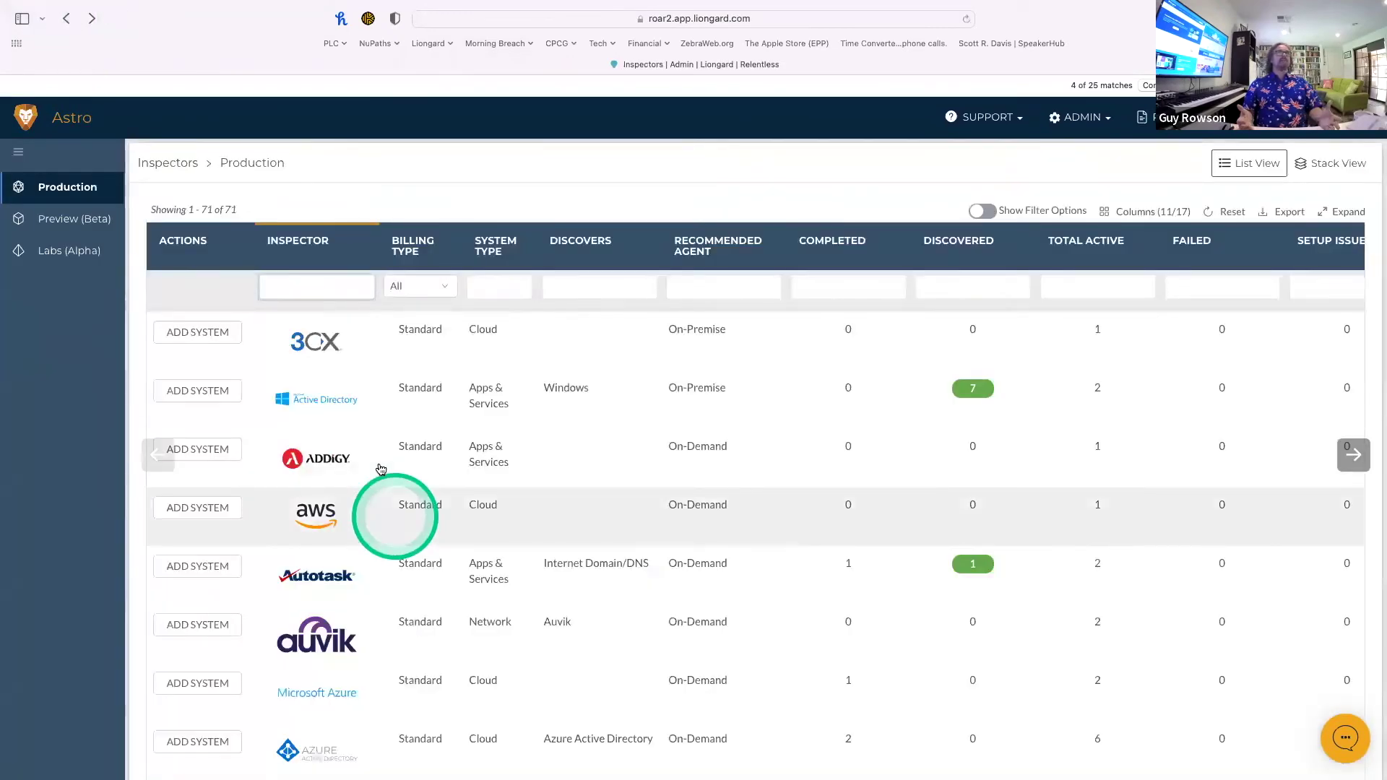
Scroll the Production inspectors list down to the StorageCraft ShadowProtect SPX inspector.
scroll(382, 477, down, 5)
scroll(380, 469, down, 8)
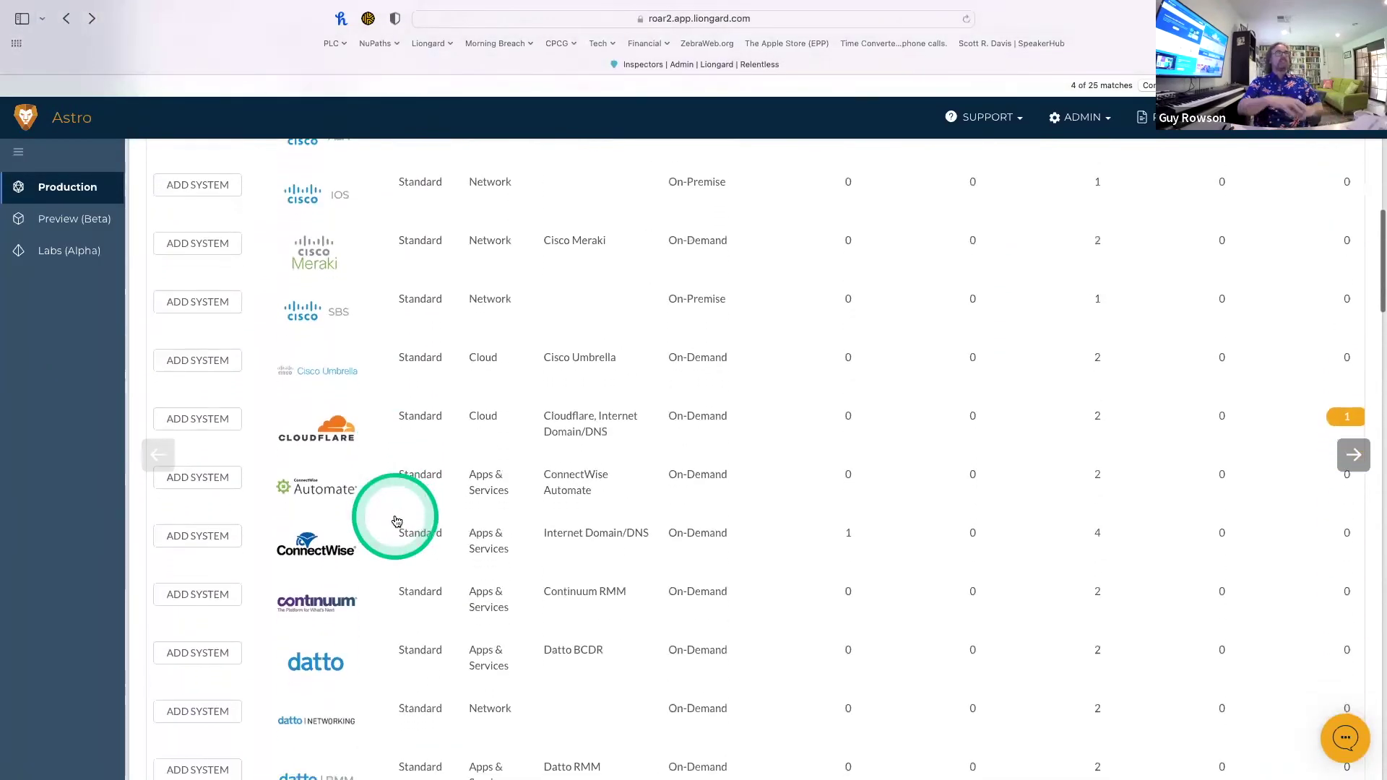
scroll(397, 521, down, 5)
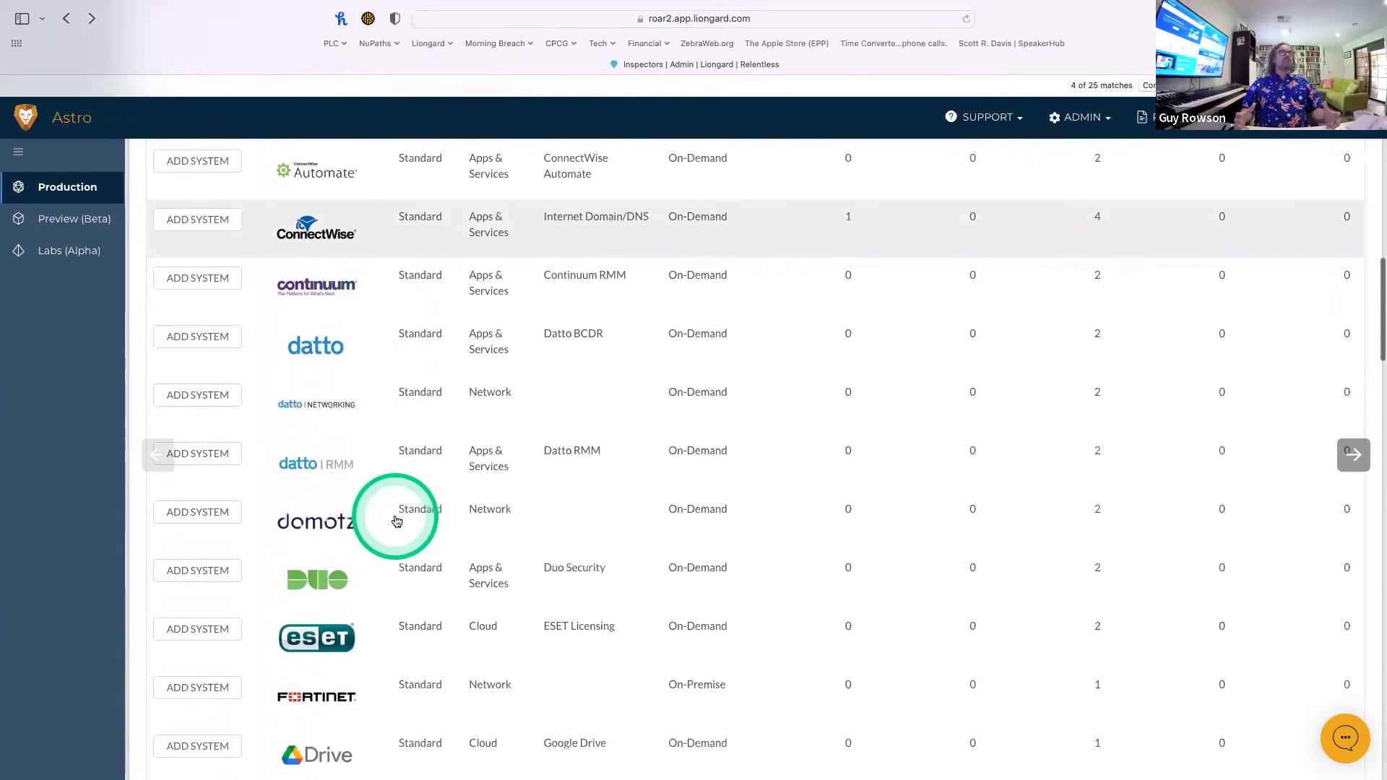
scroll(396, 522, down, 4)
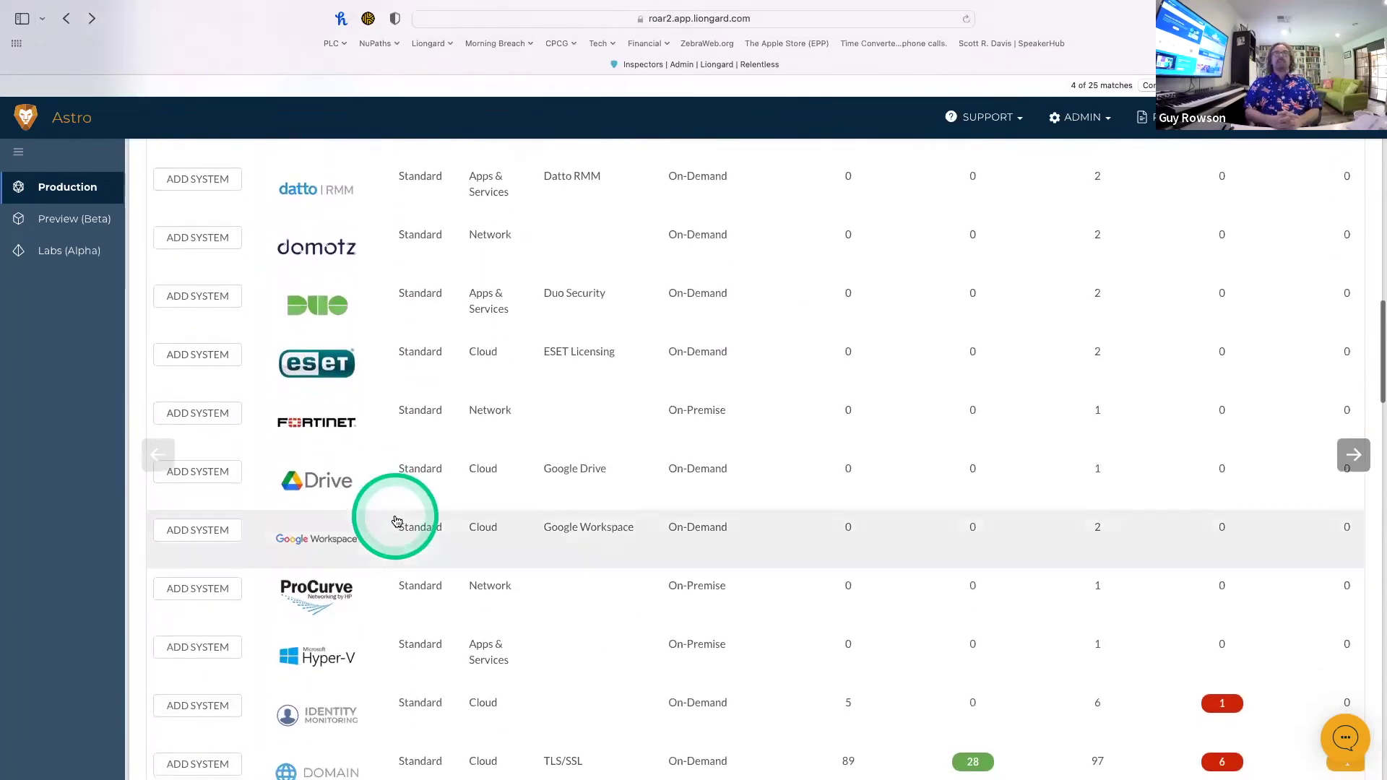
scroll(397, 522, down, 1)
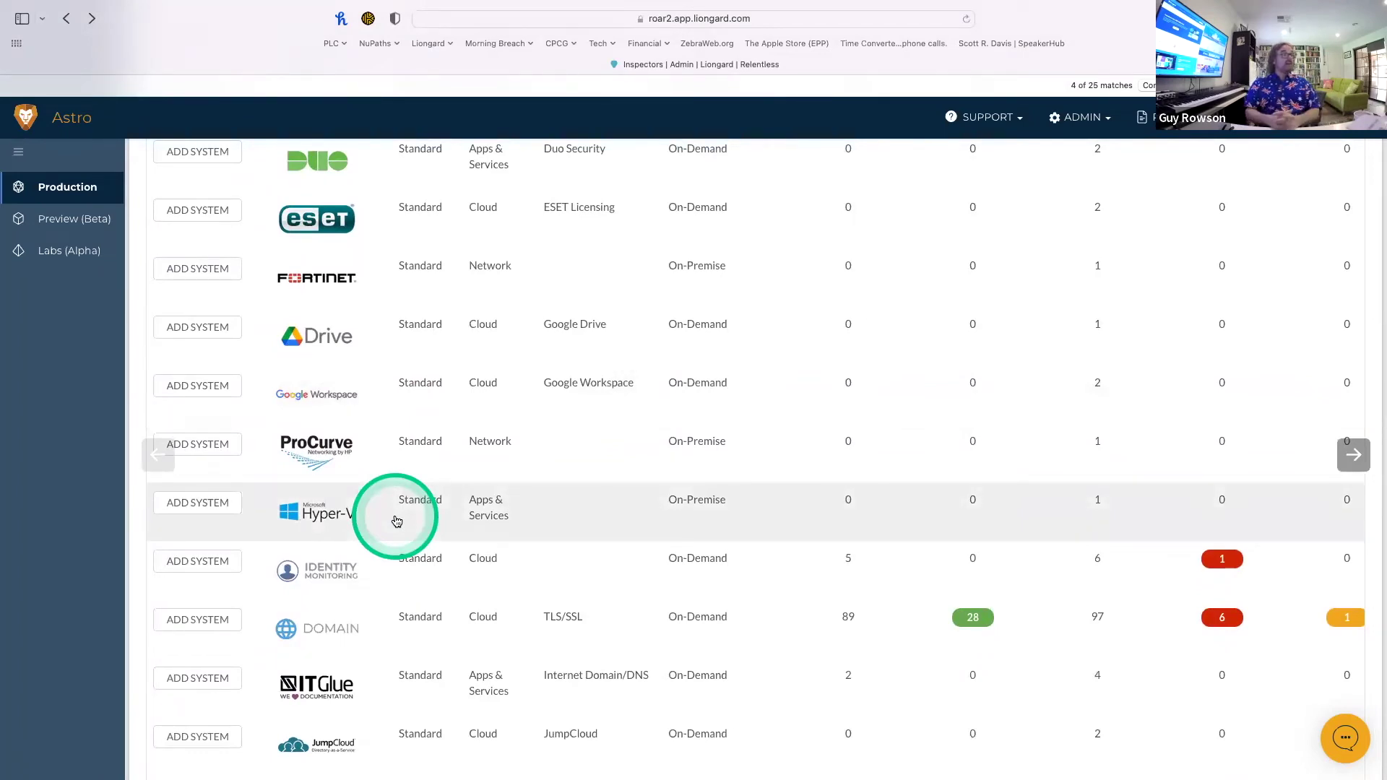
scroll(397, 522, up, 7)
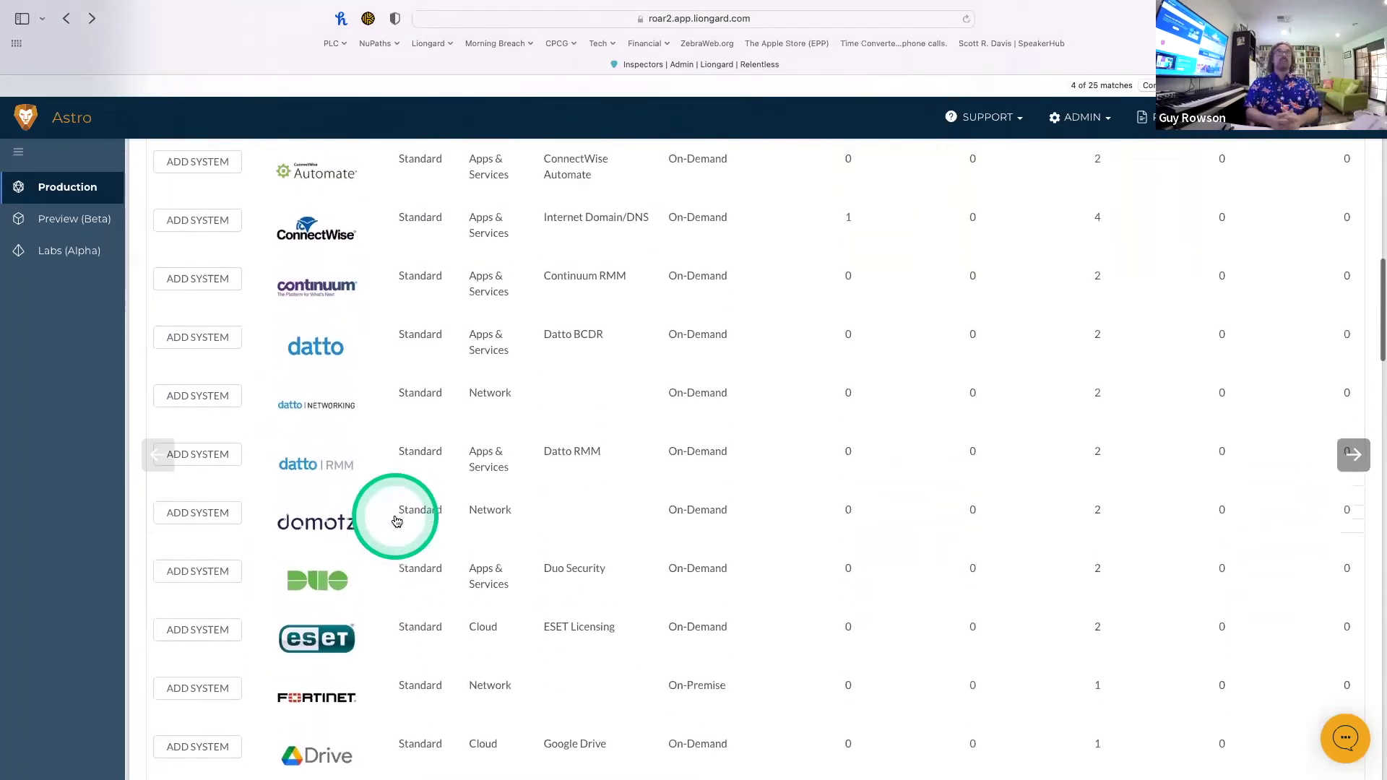
scroll(397, 521, down, 20)
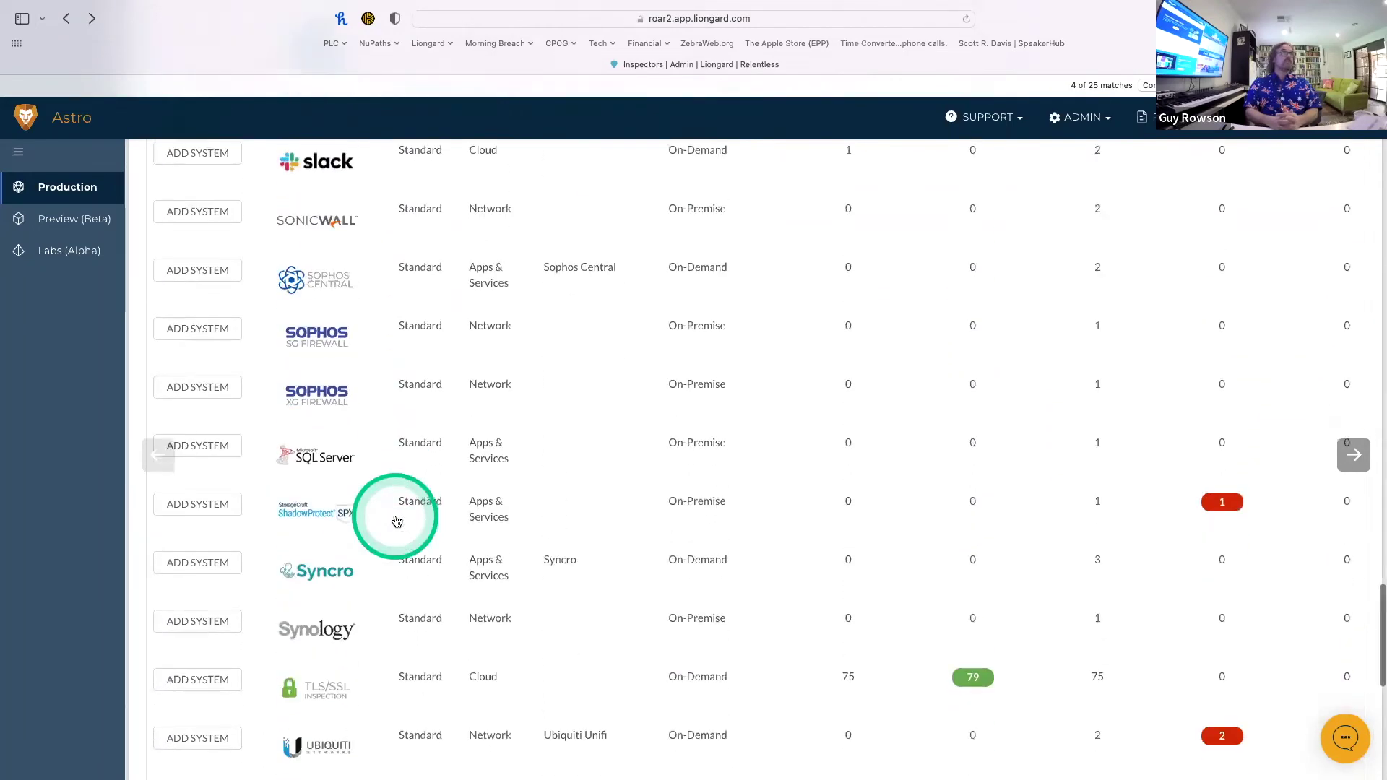
scroll(397, 522, down, 3)
Open the Ubiquiti Unifi - Contoso Nation system and browse its devices.
click(322, 560)
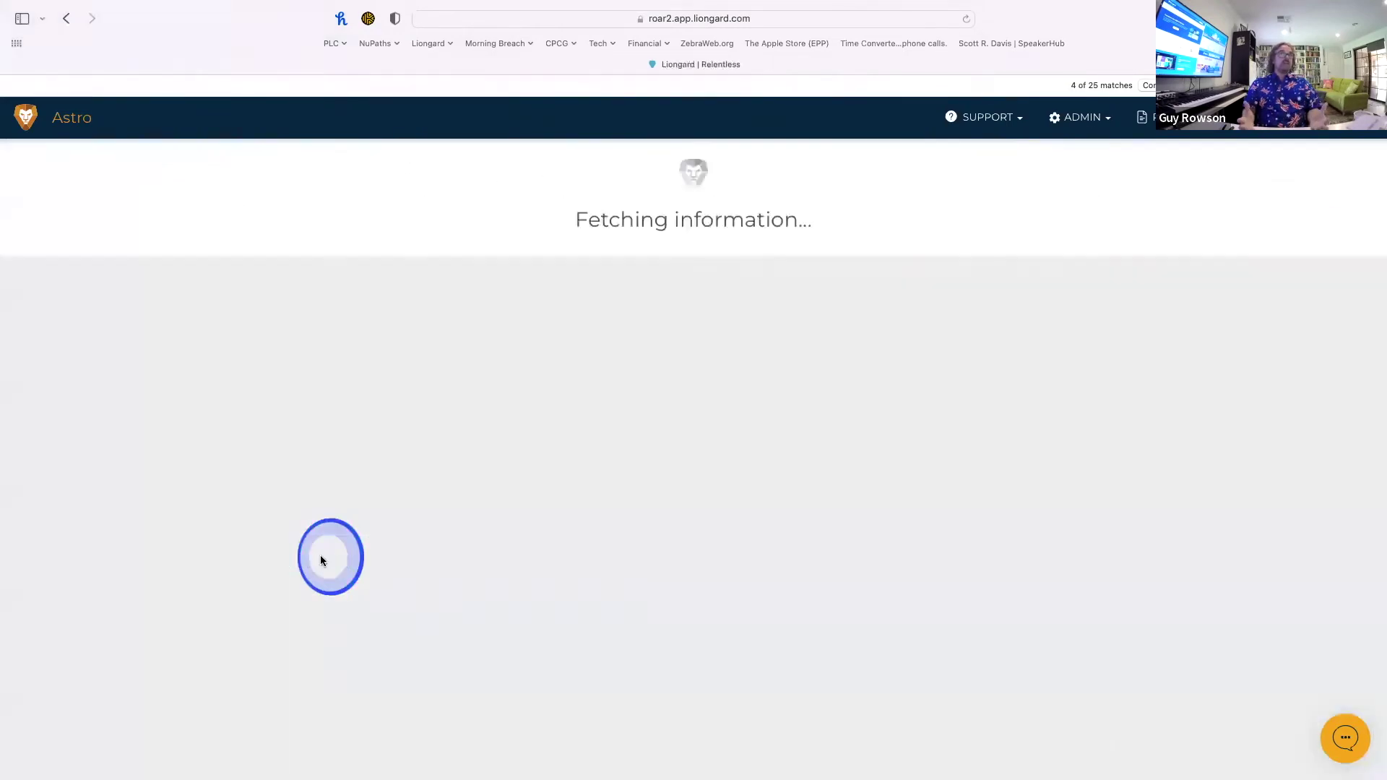
scroll(282, 631, down, 5)
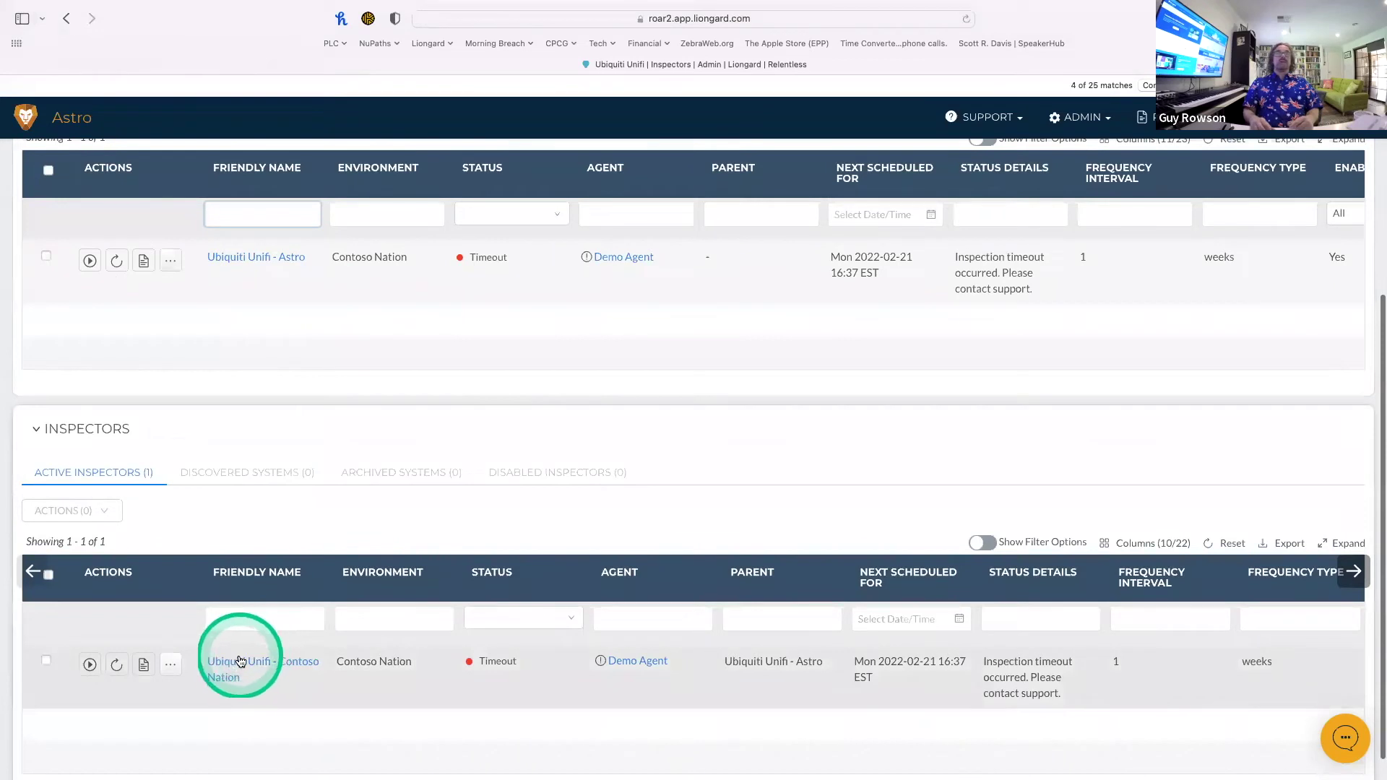
click(241, 661)
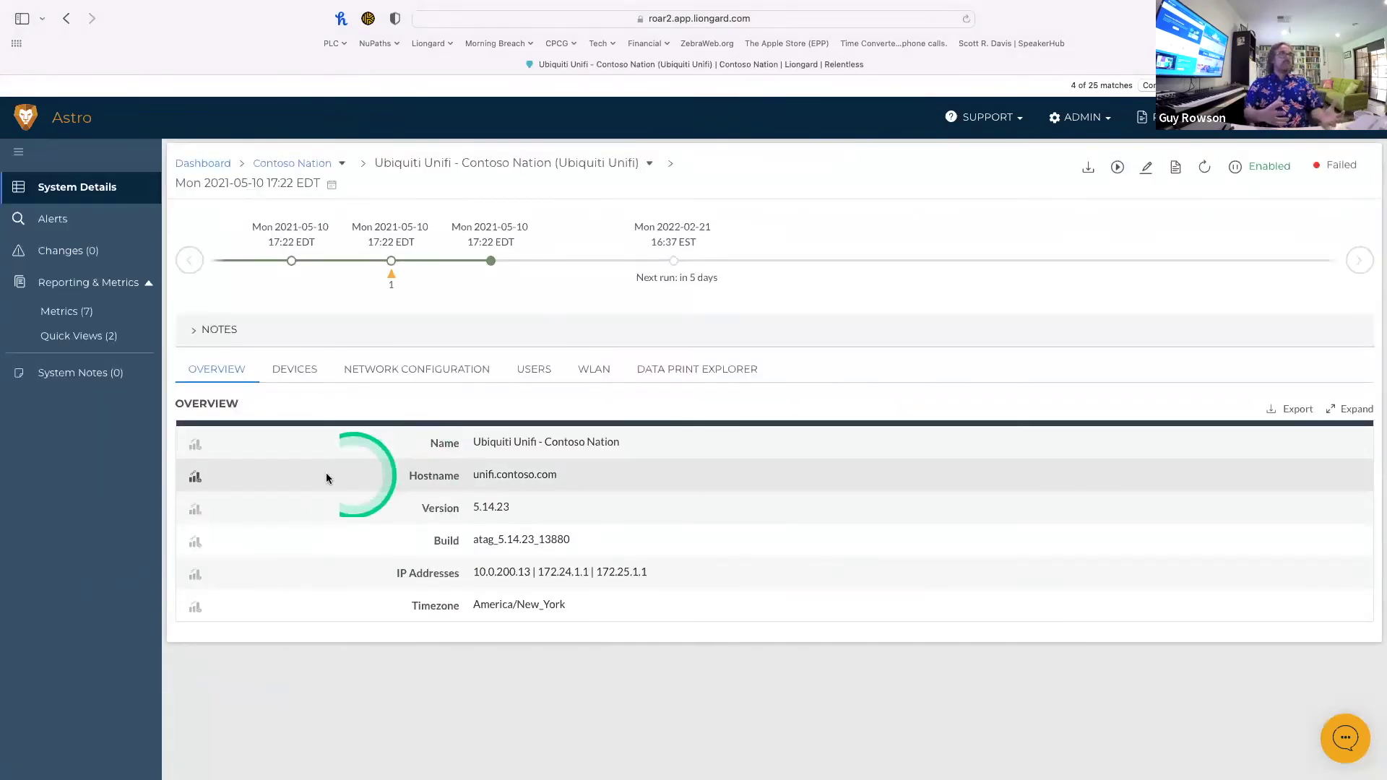
click(296, 375)
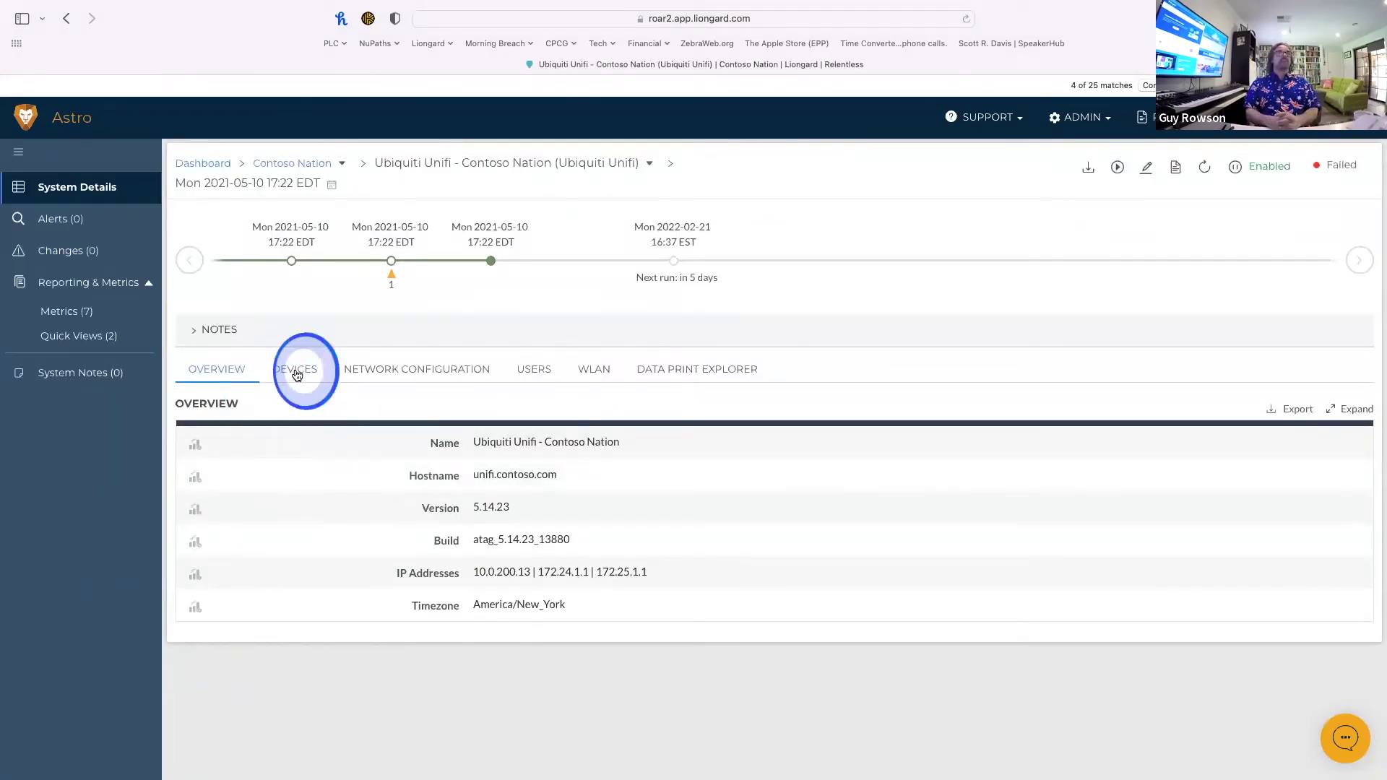
click(442, 633)
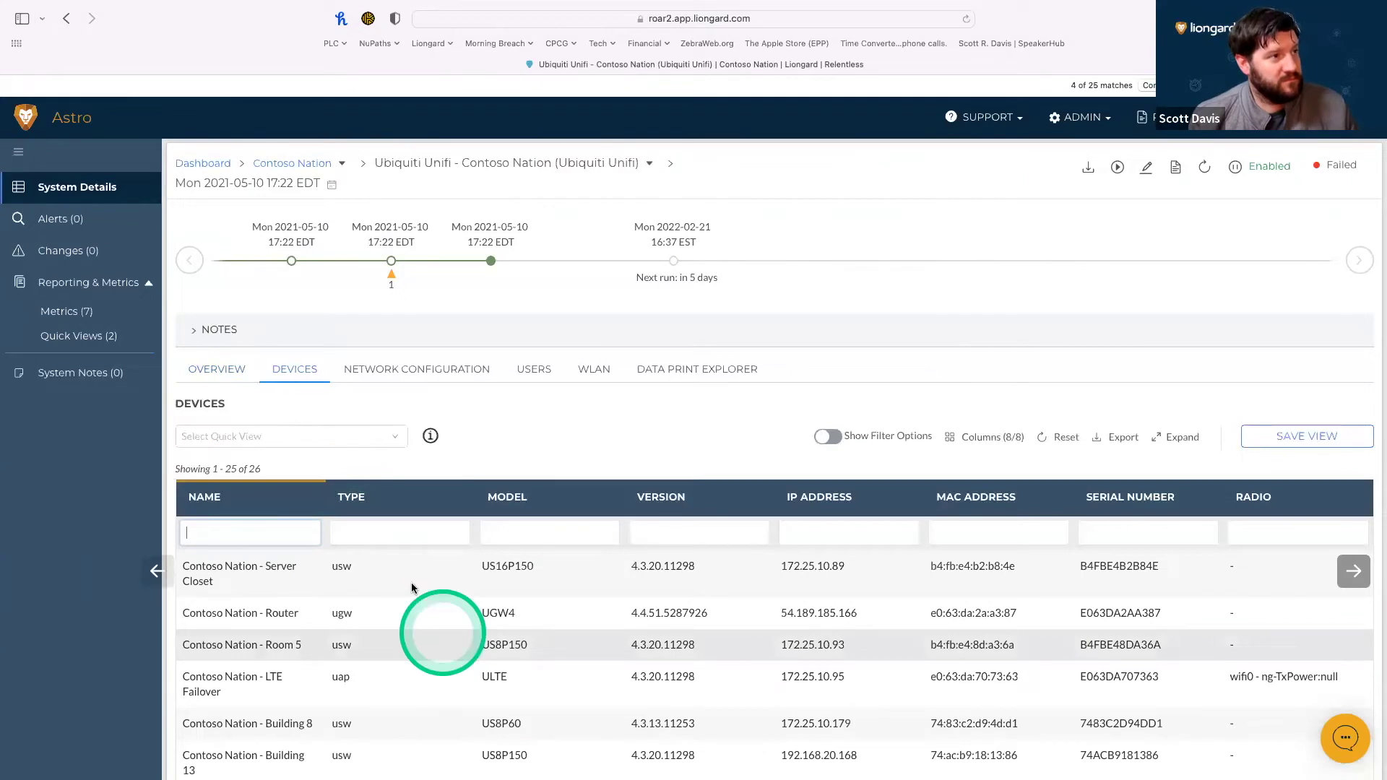
scroll(412, 587, down, 3)
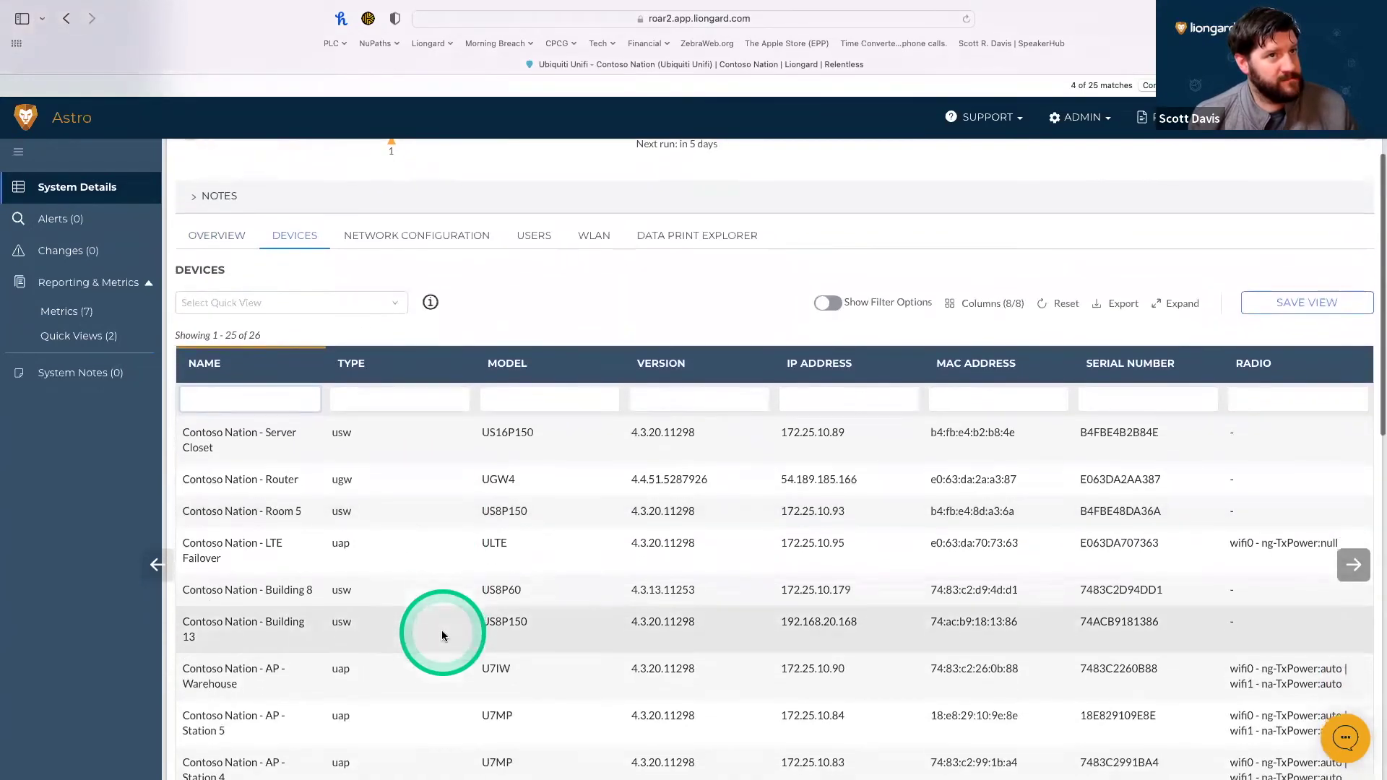
scroll(443, 635, down, 5)
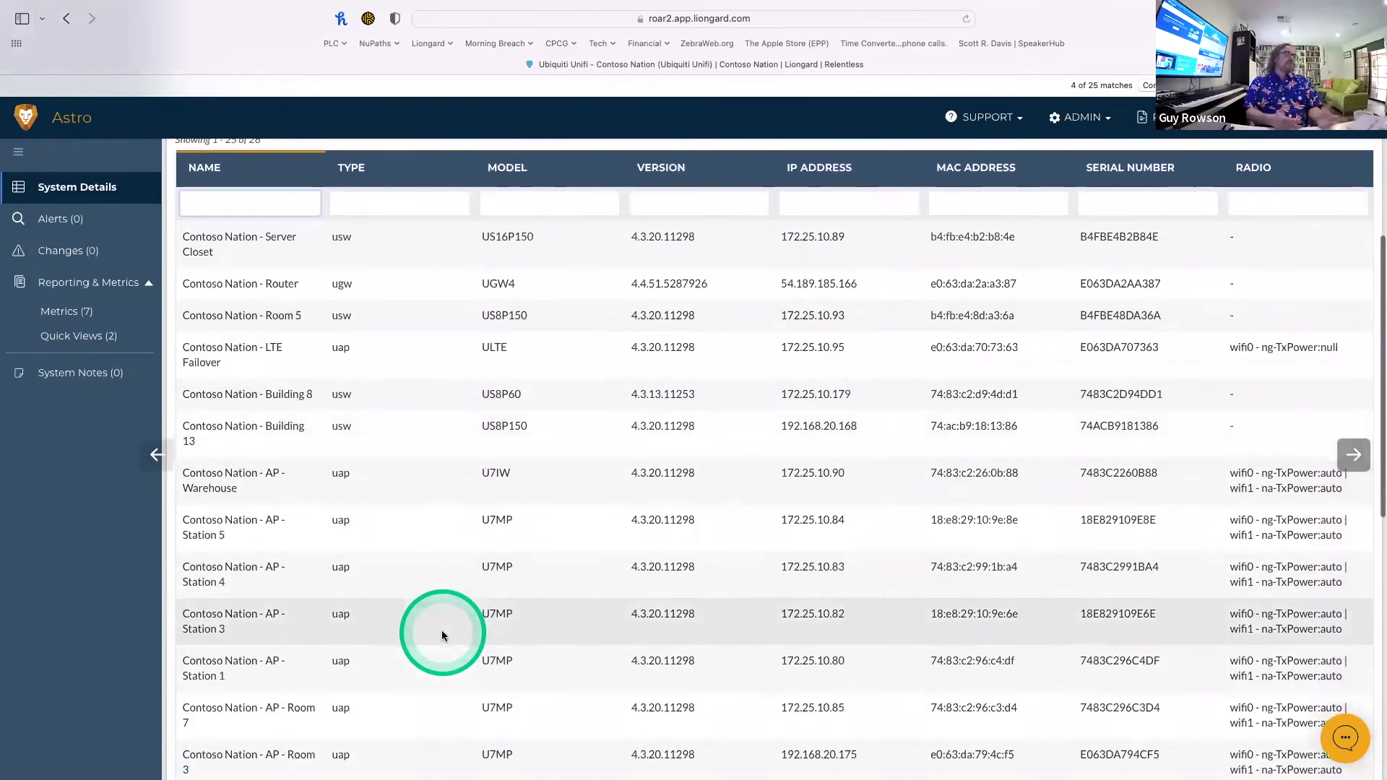
scroll(442, 635, down, 2)
scroll(442, 634, up, 10)
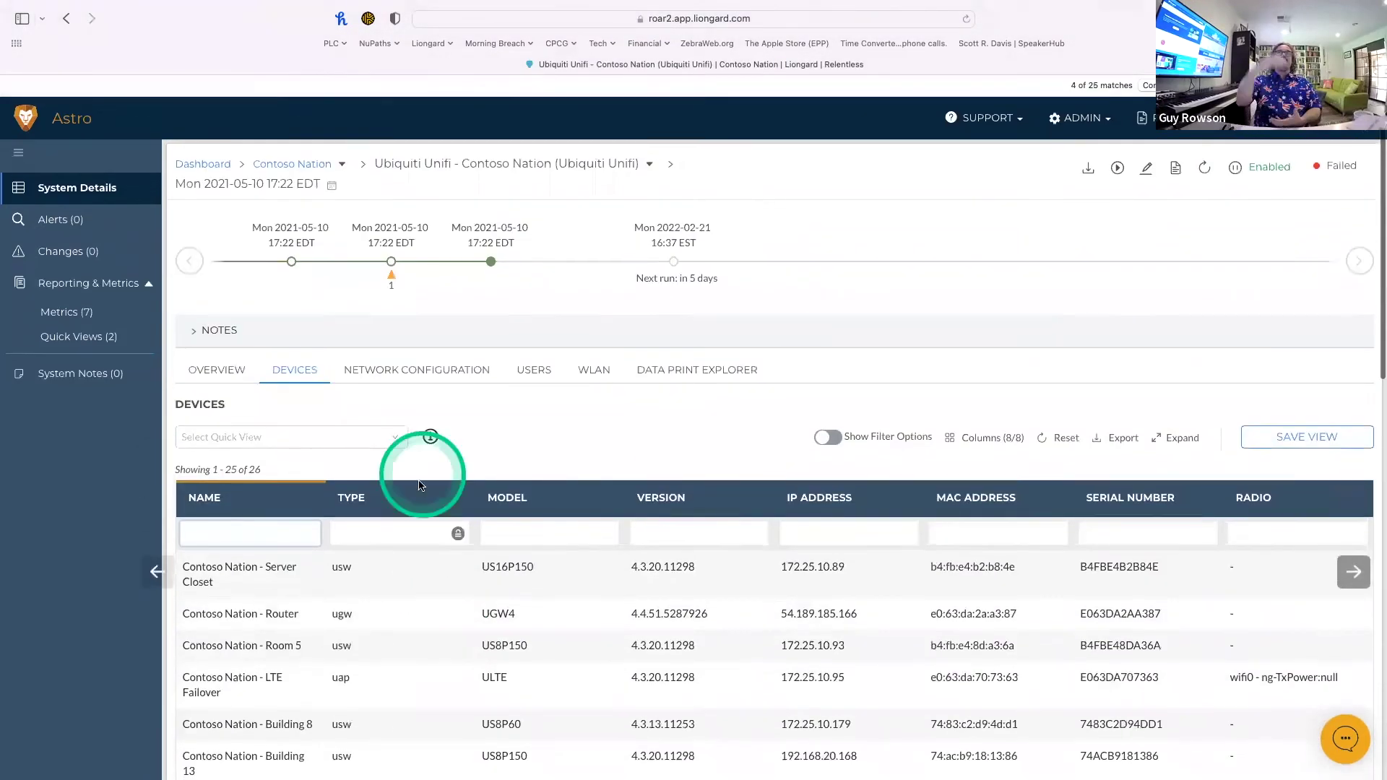
Review the system's network configuration and its 12 verified admin users.
click(443, 370)
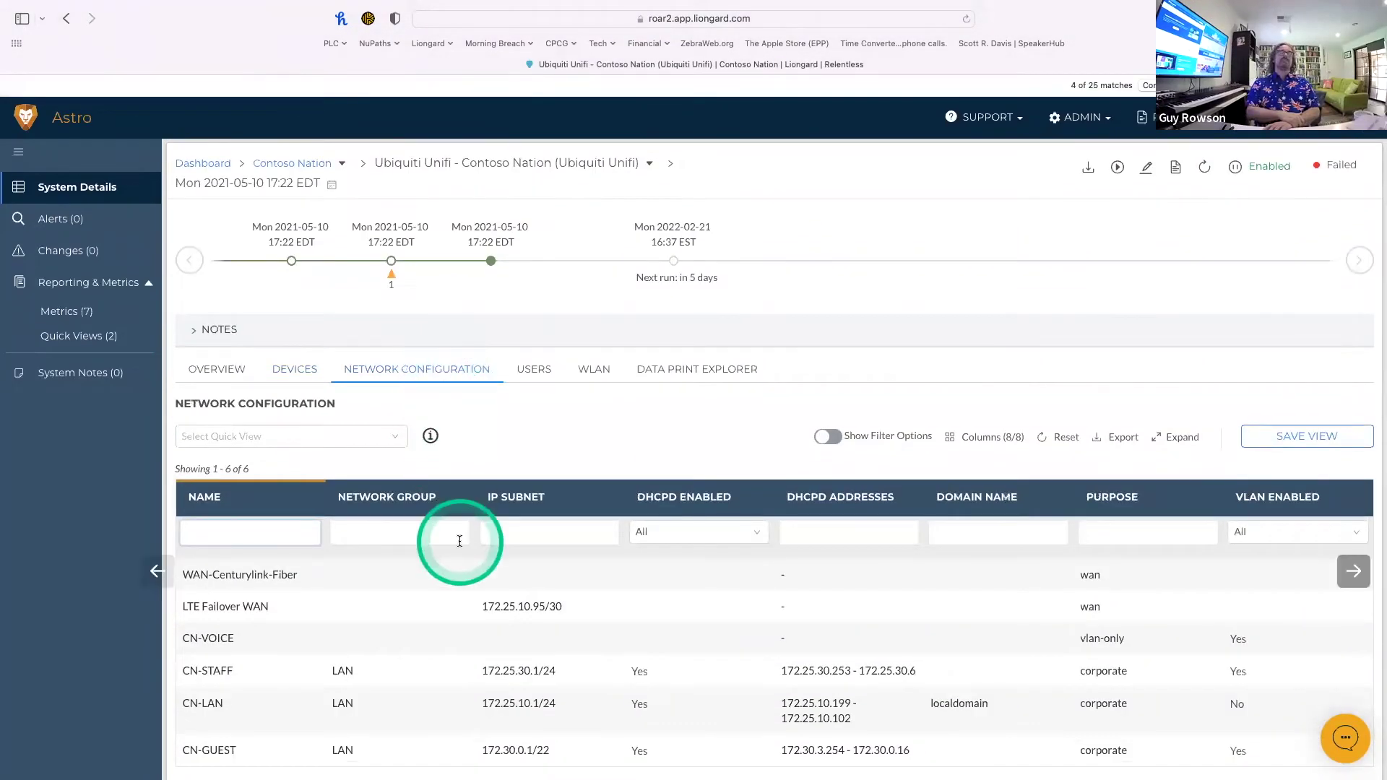
scroll(459, 539, down, 1)
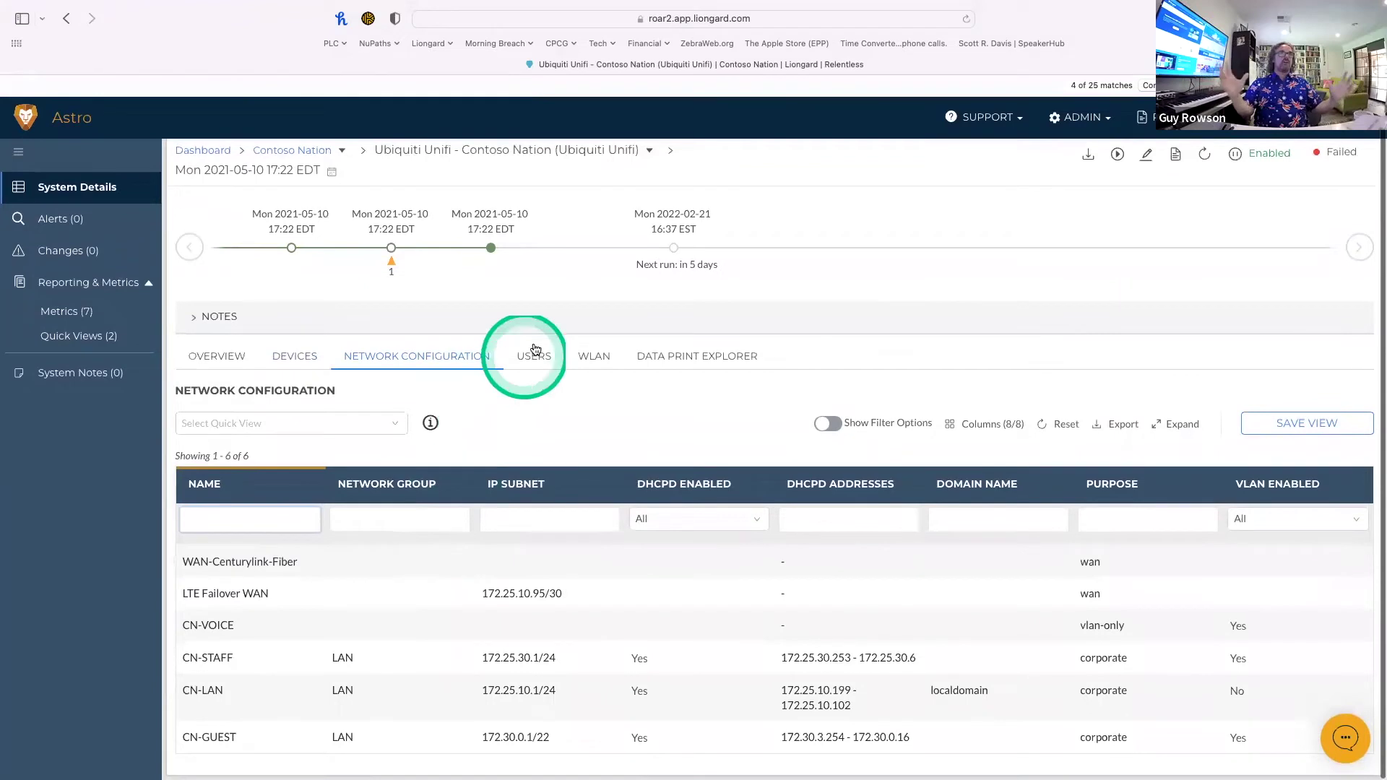
click(535, 350)
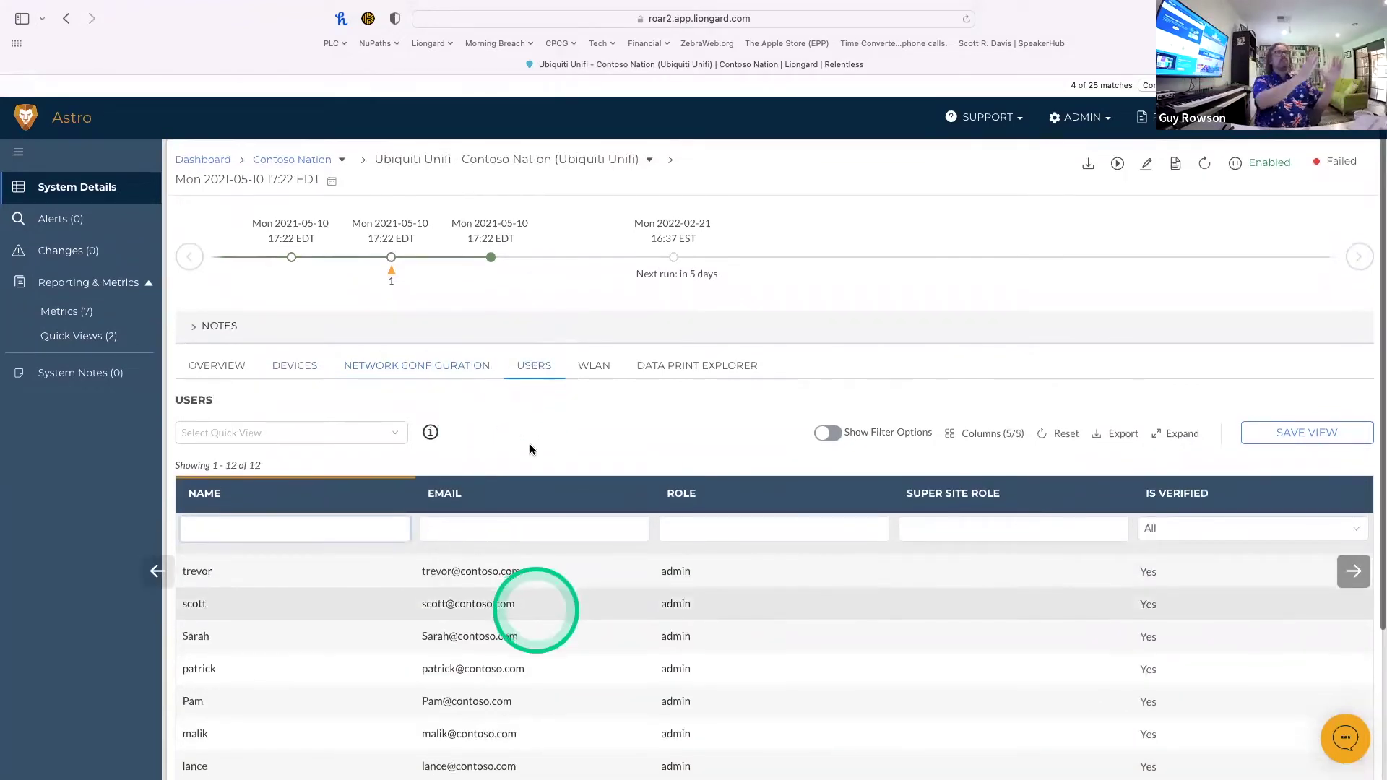
scroll(530, 449, down, 5)
scroll(530, 449, up, 5)
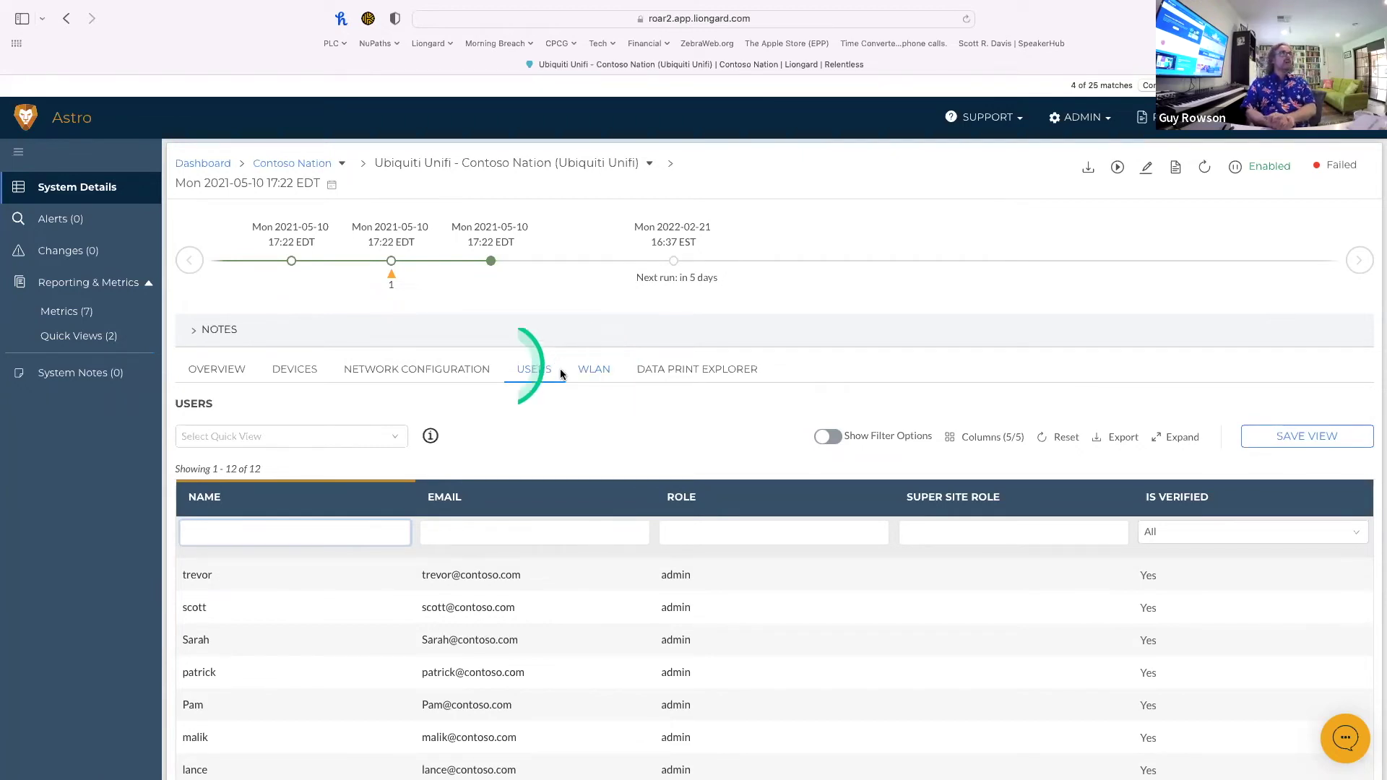
Return to the main dashboard and switch to the list of all 89 environments.
click(29, 121)
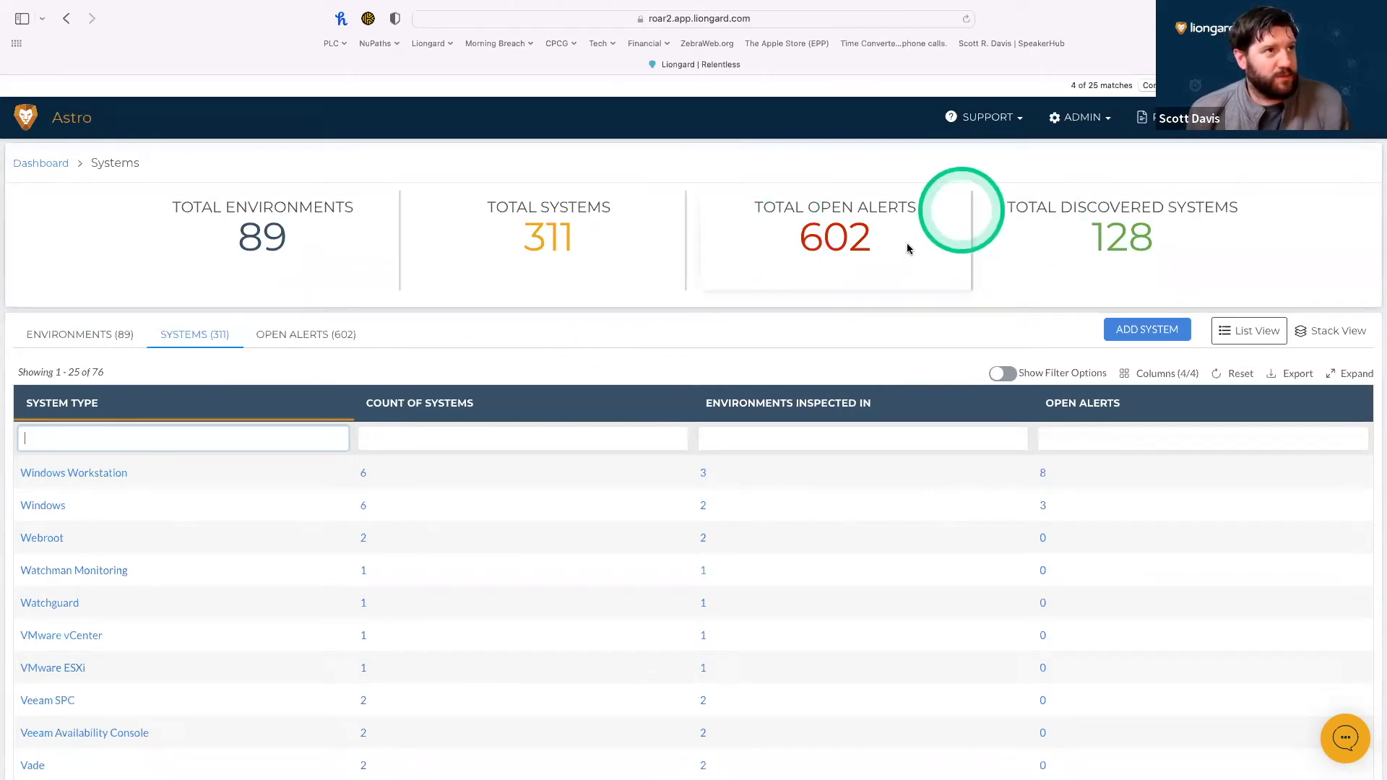
click(89, 341)
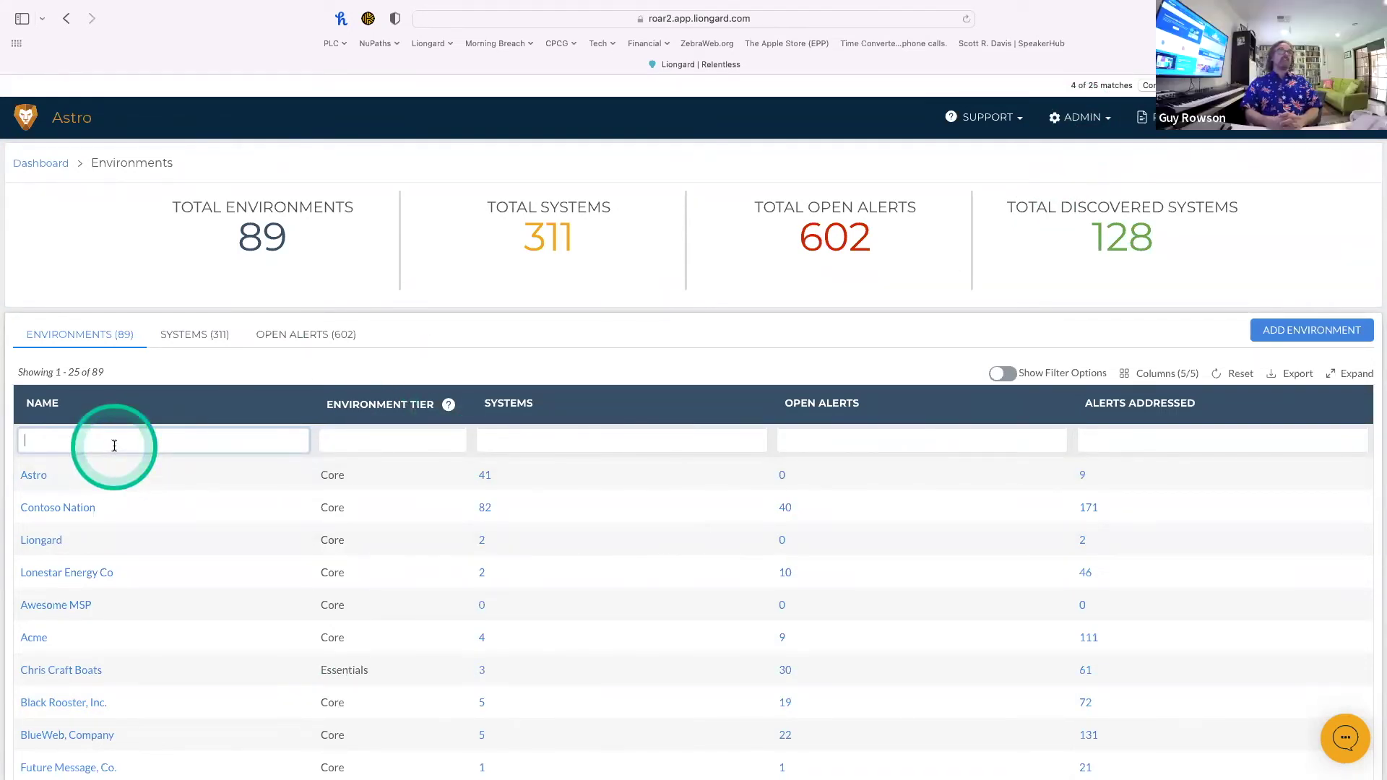
Show the Agents page under ADMIN listing the 12 self-managed agents.
click(1086, 122)
click(1040, 174)
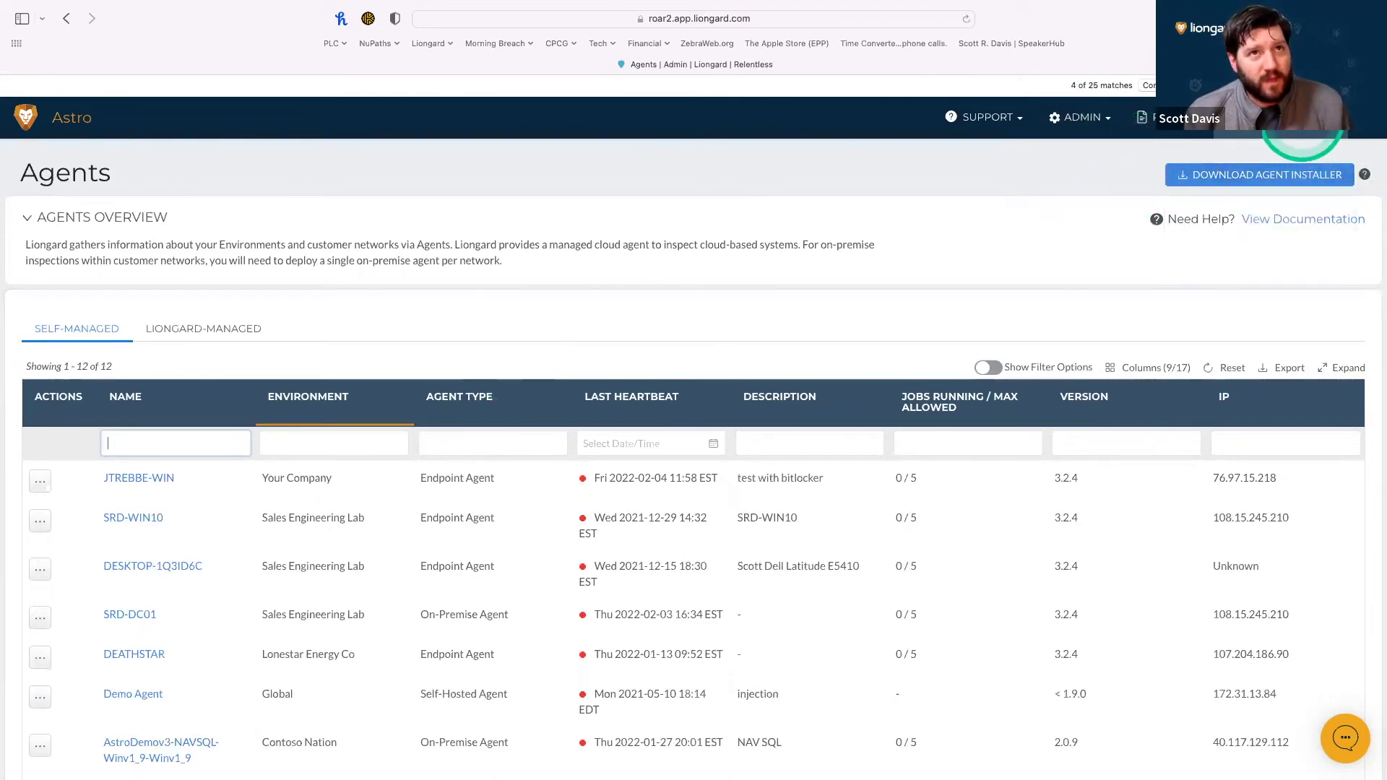
Go to Account Settings > Access Tokens, then bring up the Admin menu of administration areas.
click(1261, 125)
click(1258, 152)
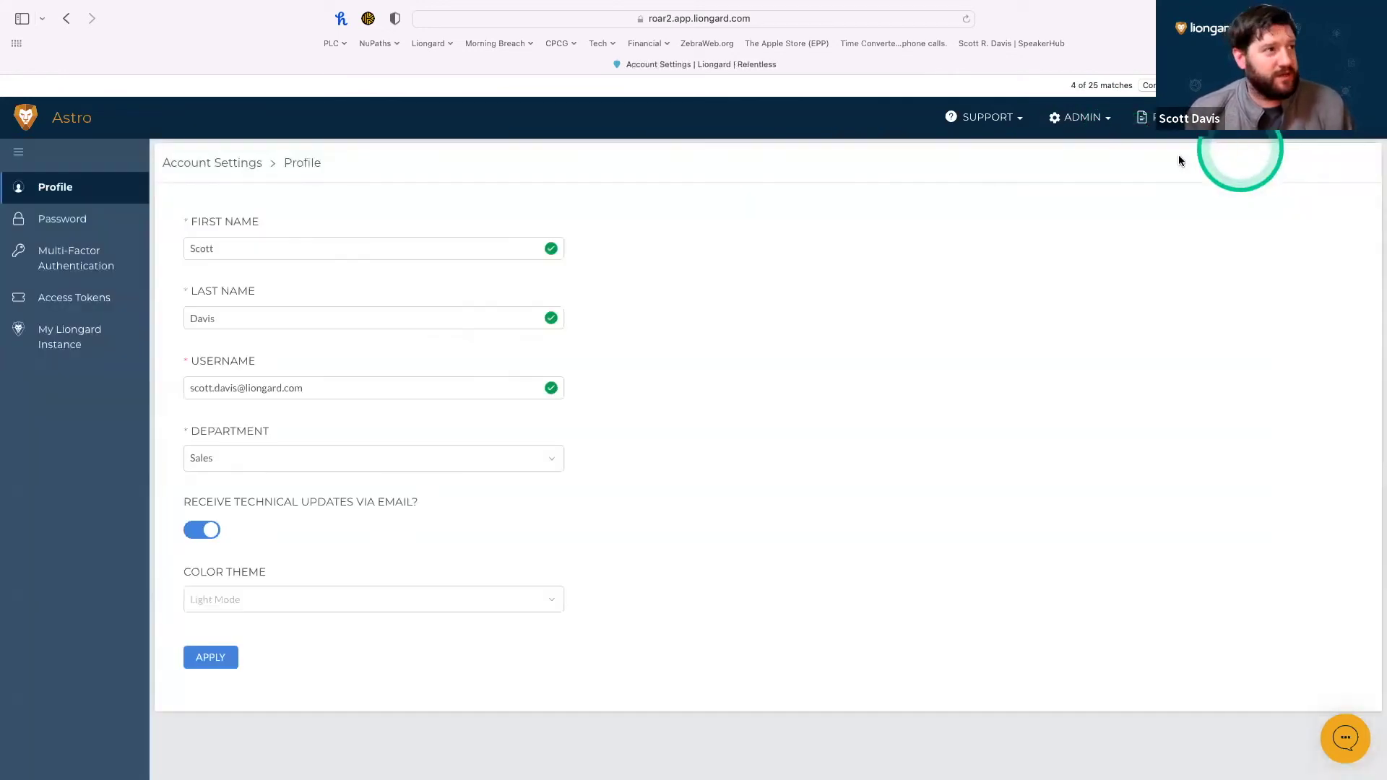
click(81, 295)
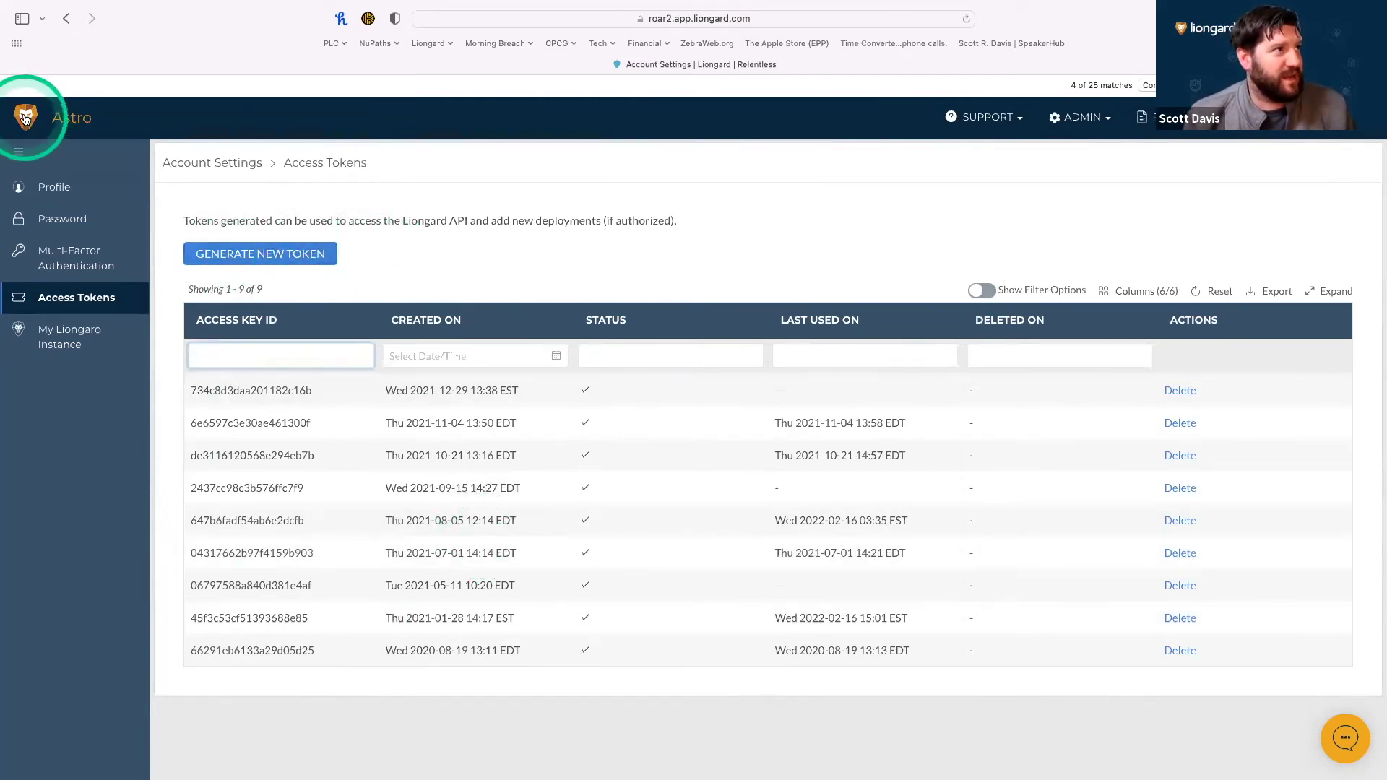
click(1080, 117)
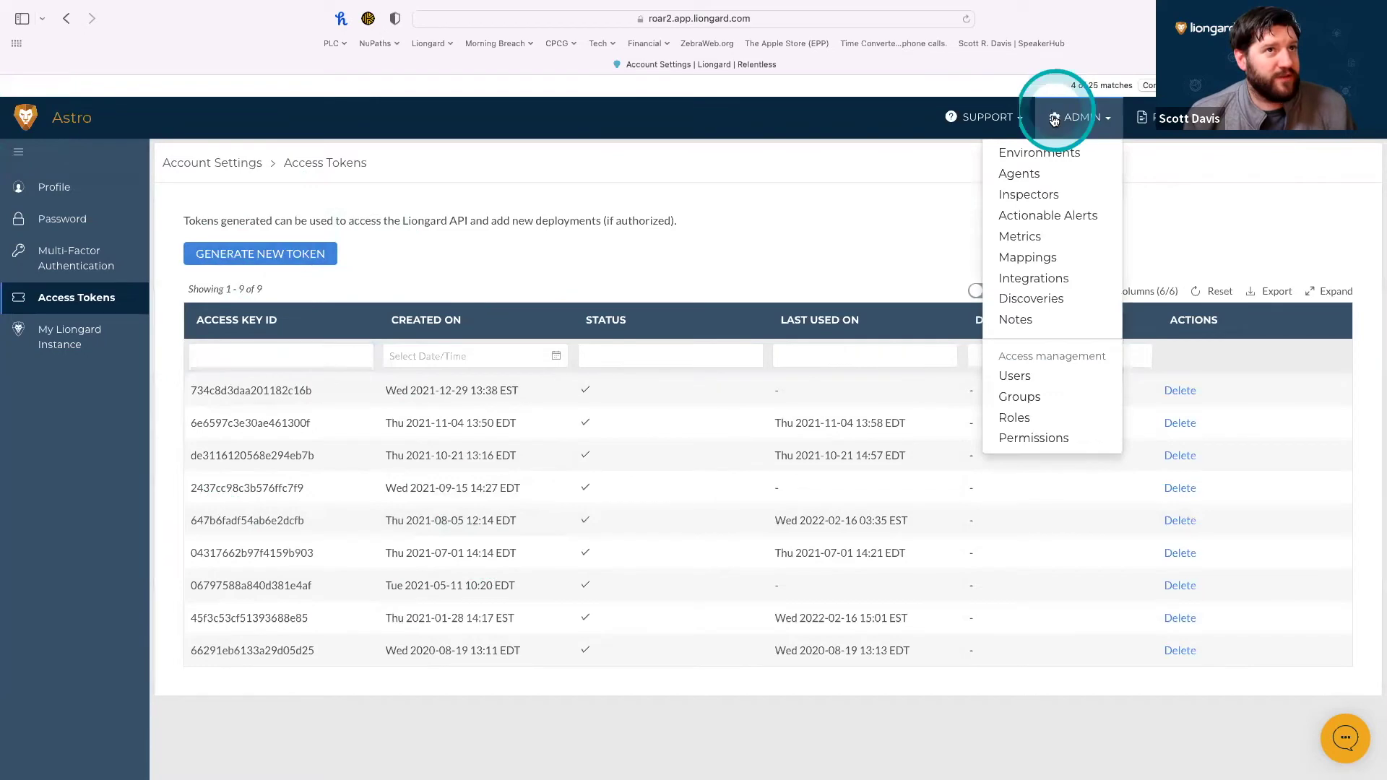
Open agent DESKTOP-1Q3ID6C from Admin > Agents, then its Windows Workstation - Win10 Laptop inspector.
click(1058, 182)
scroll(436, 491, down, 5)
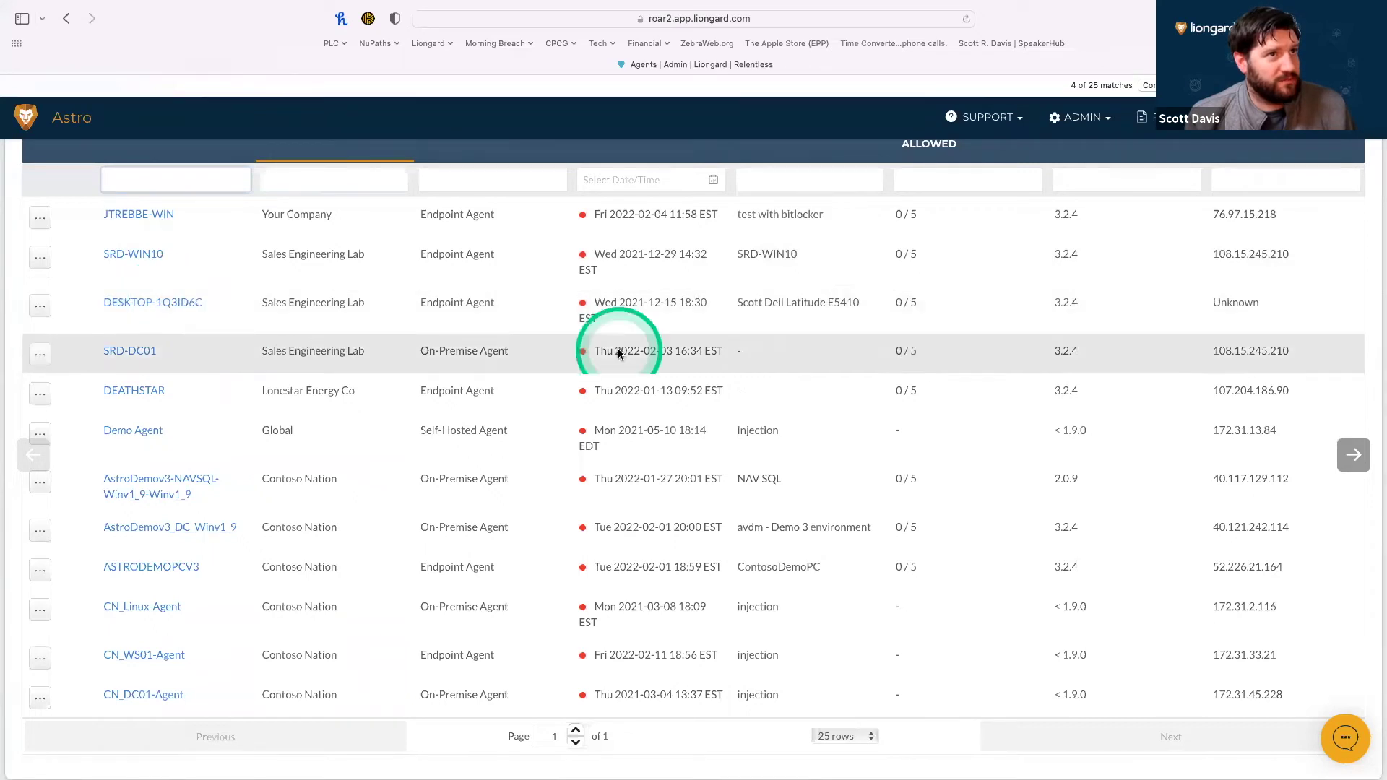
click(169, 307)
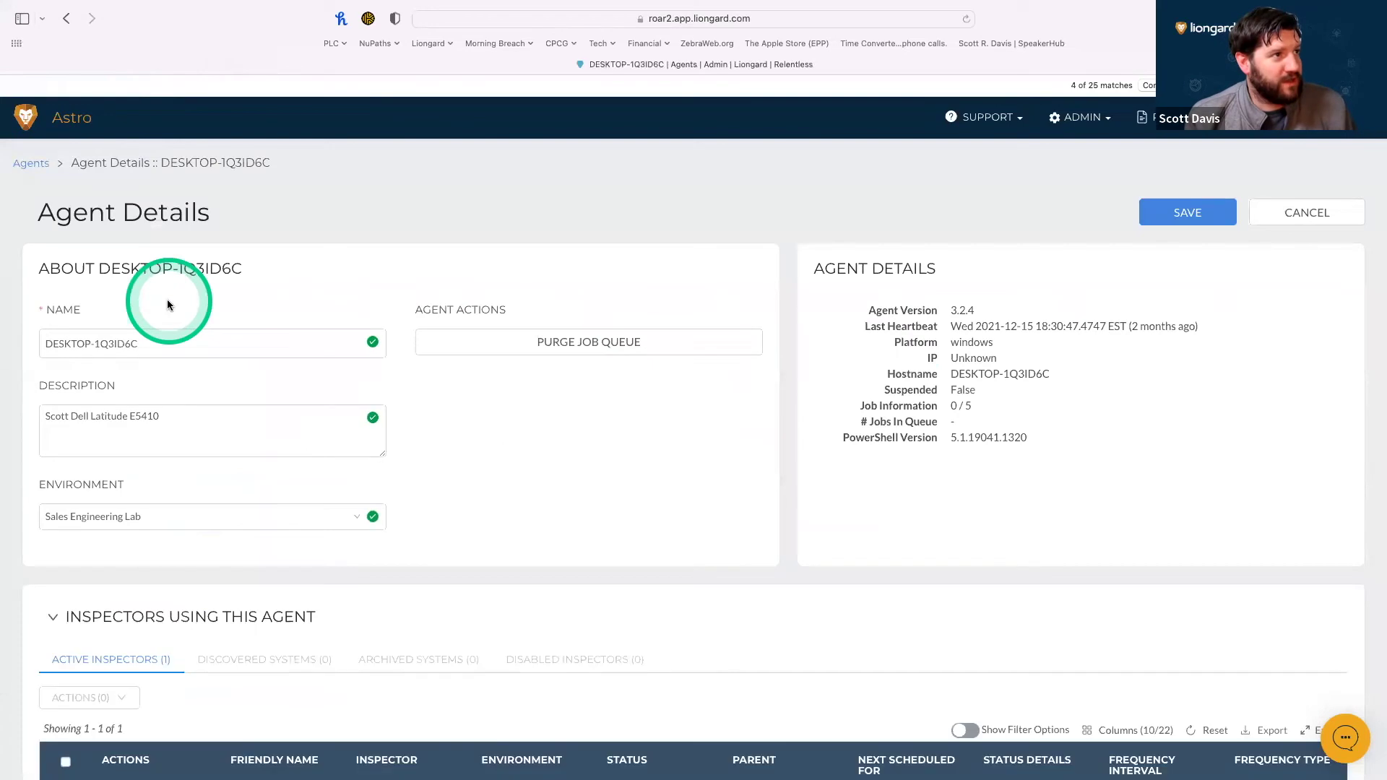
click(445, 496)
scroll(446, 499, down, 5)
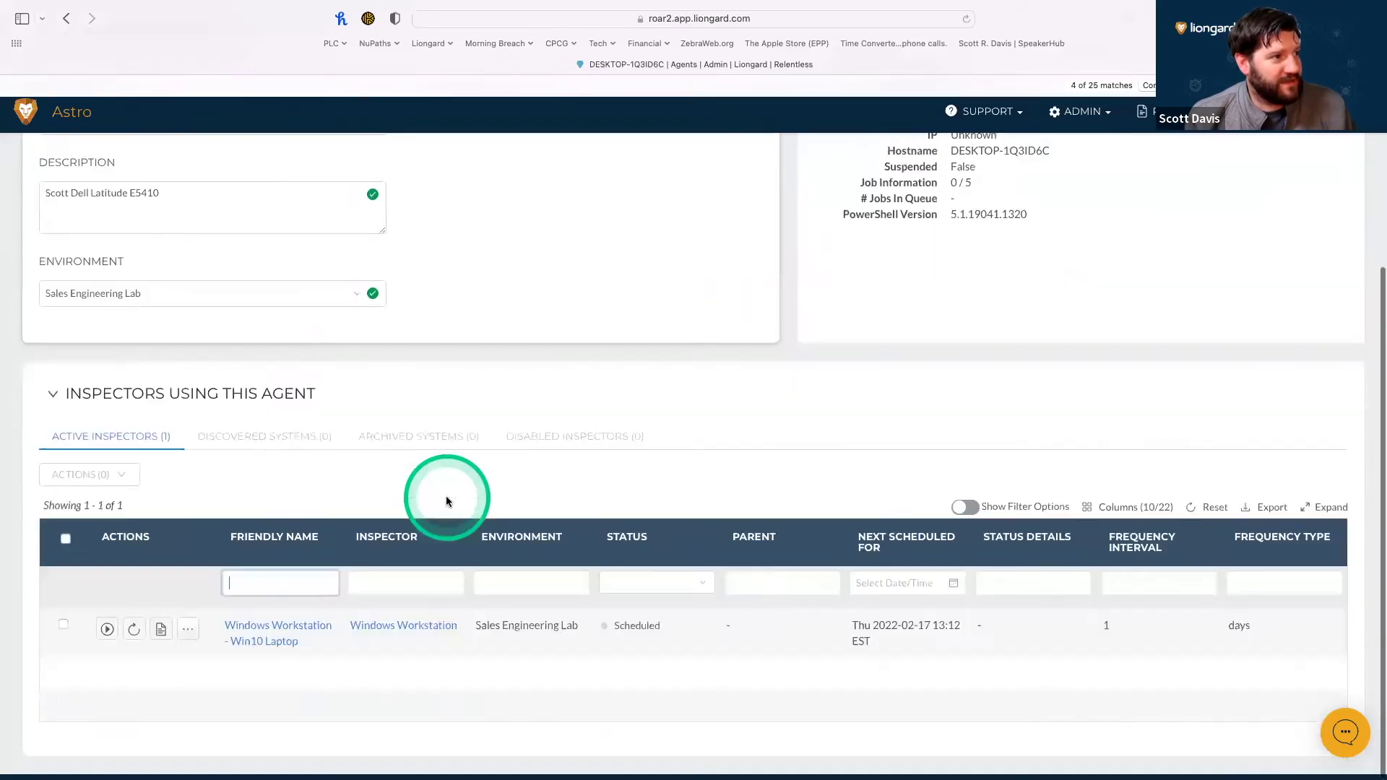
click(239, 583)
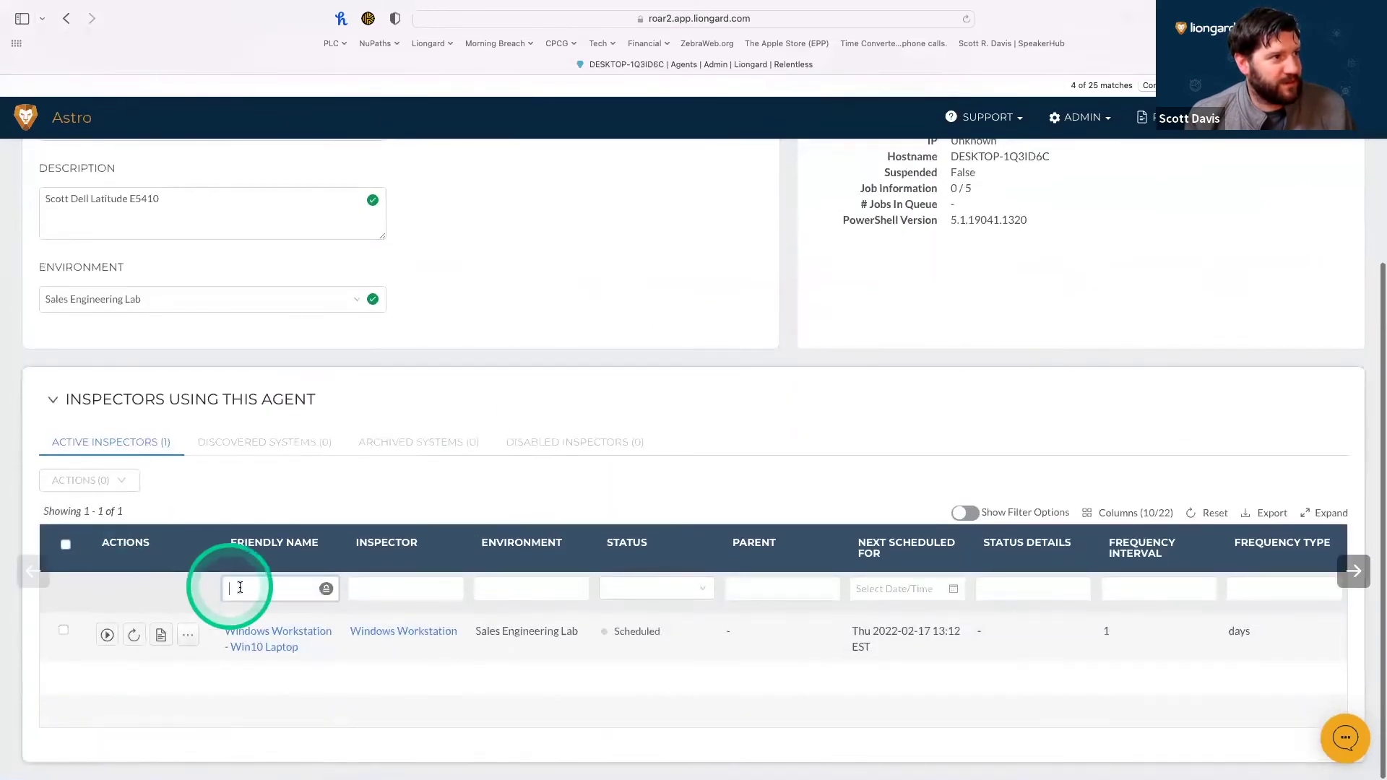
click(302, 639)
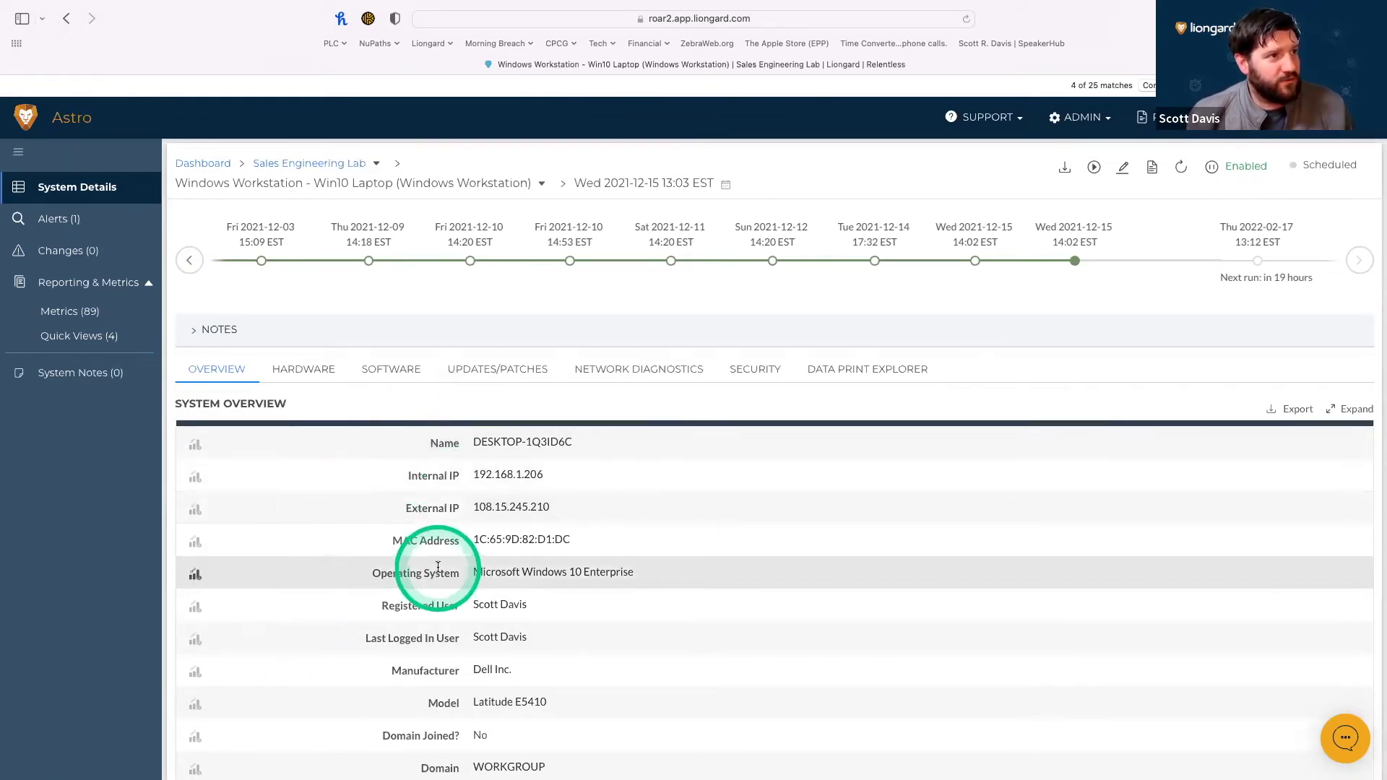
Review the laptop's Hardware tab, from the Intel Core i5 M 450 processor to USB devices, highlighting touchpad maker Alps Electric.
scroll(598, 589, down, 3)
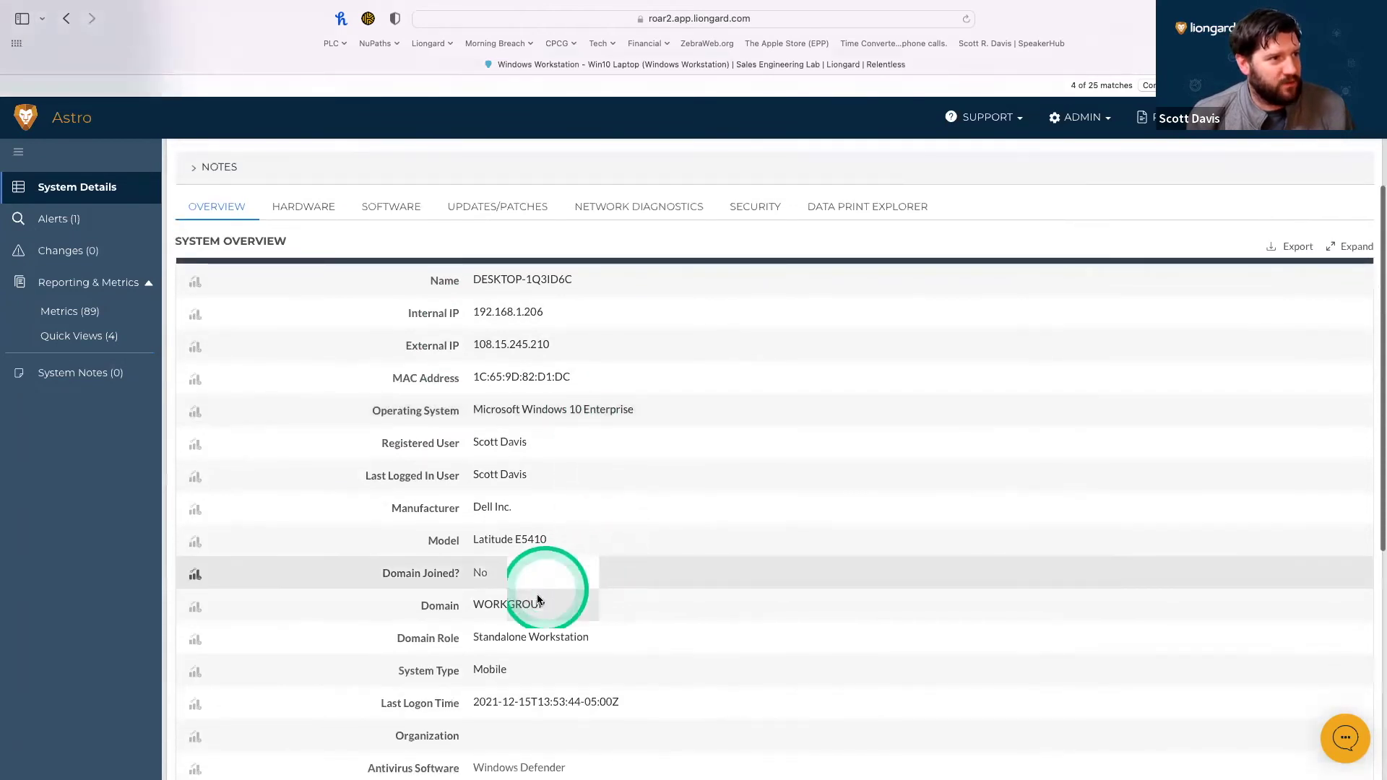
scroll(541, 687, down, 1)
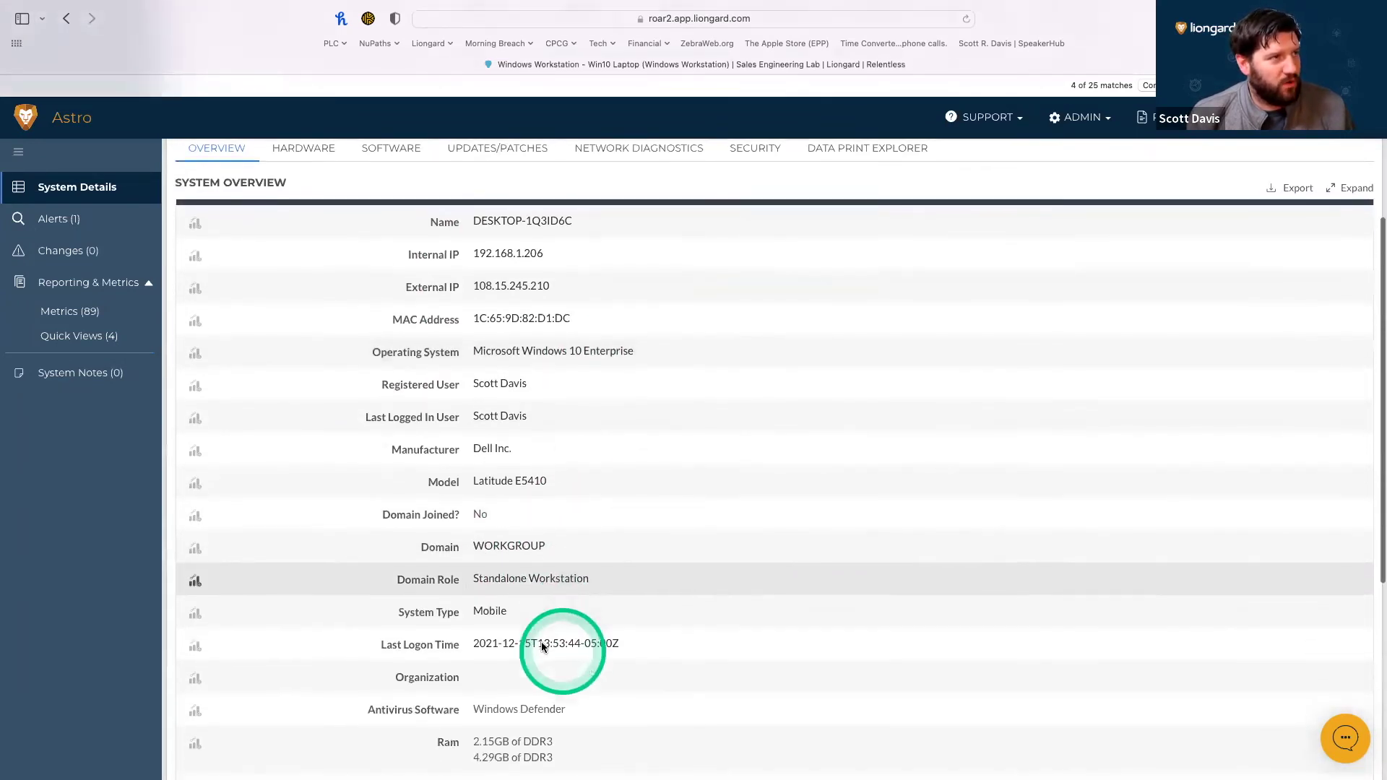
scroll(433, 542, up, 3)
click(293, 311)
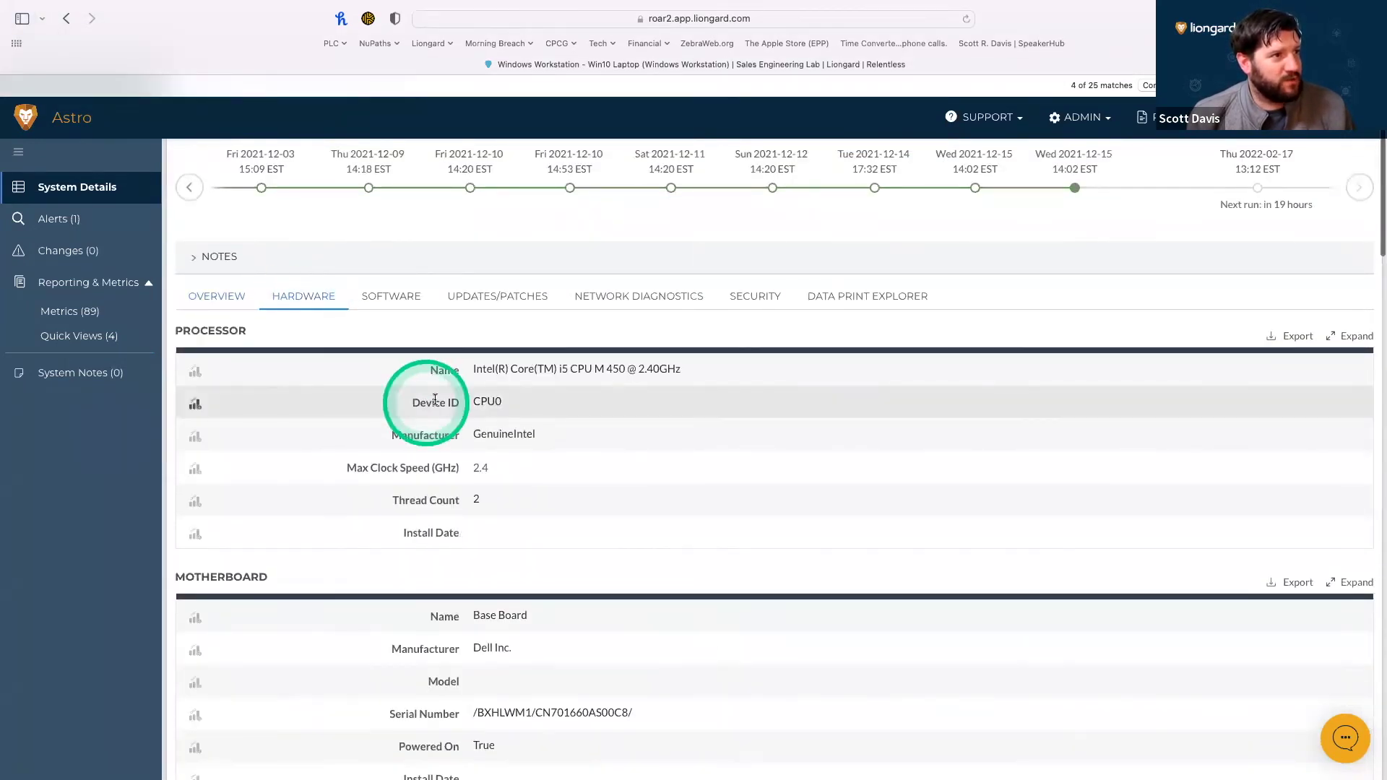
scroll(414, 478, down, 15)
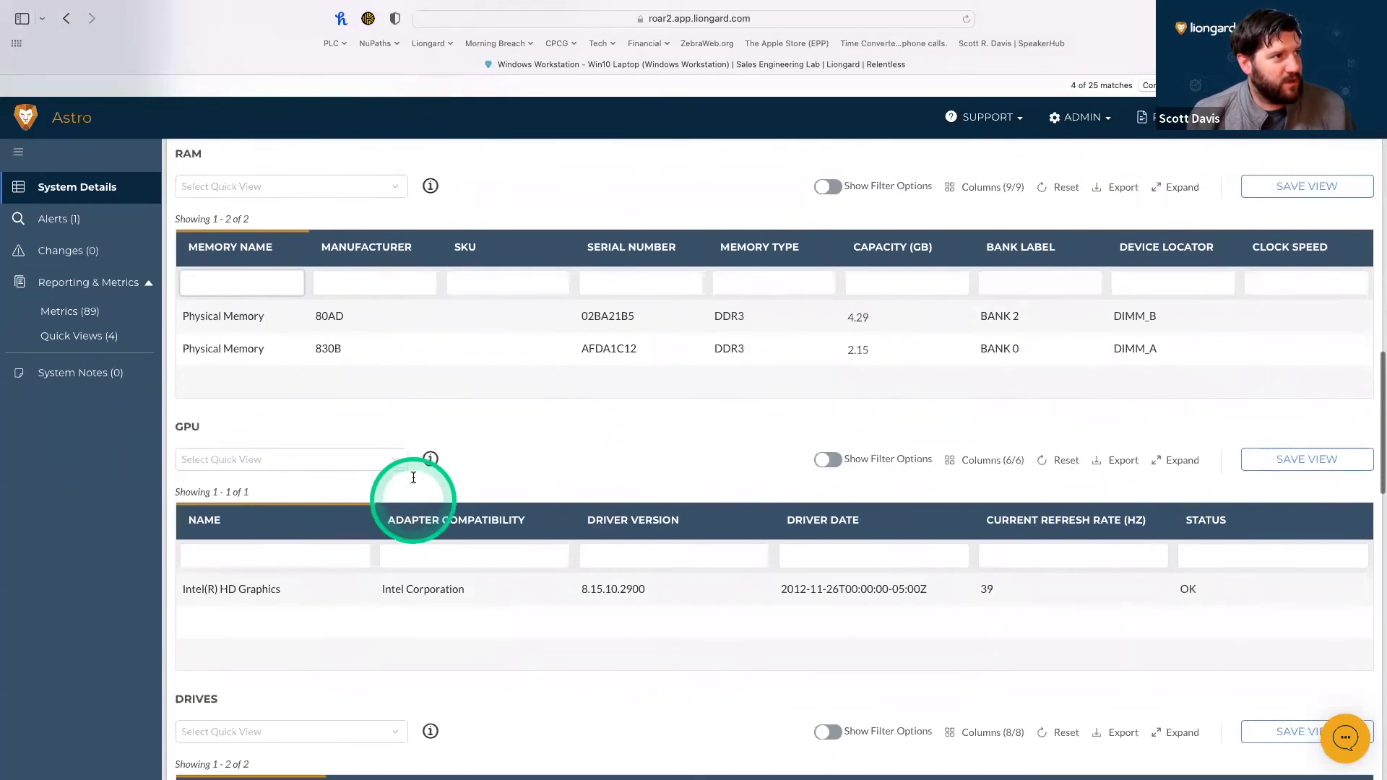
scroll(414, 499, down, 10)
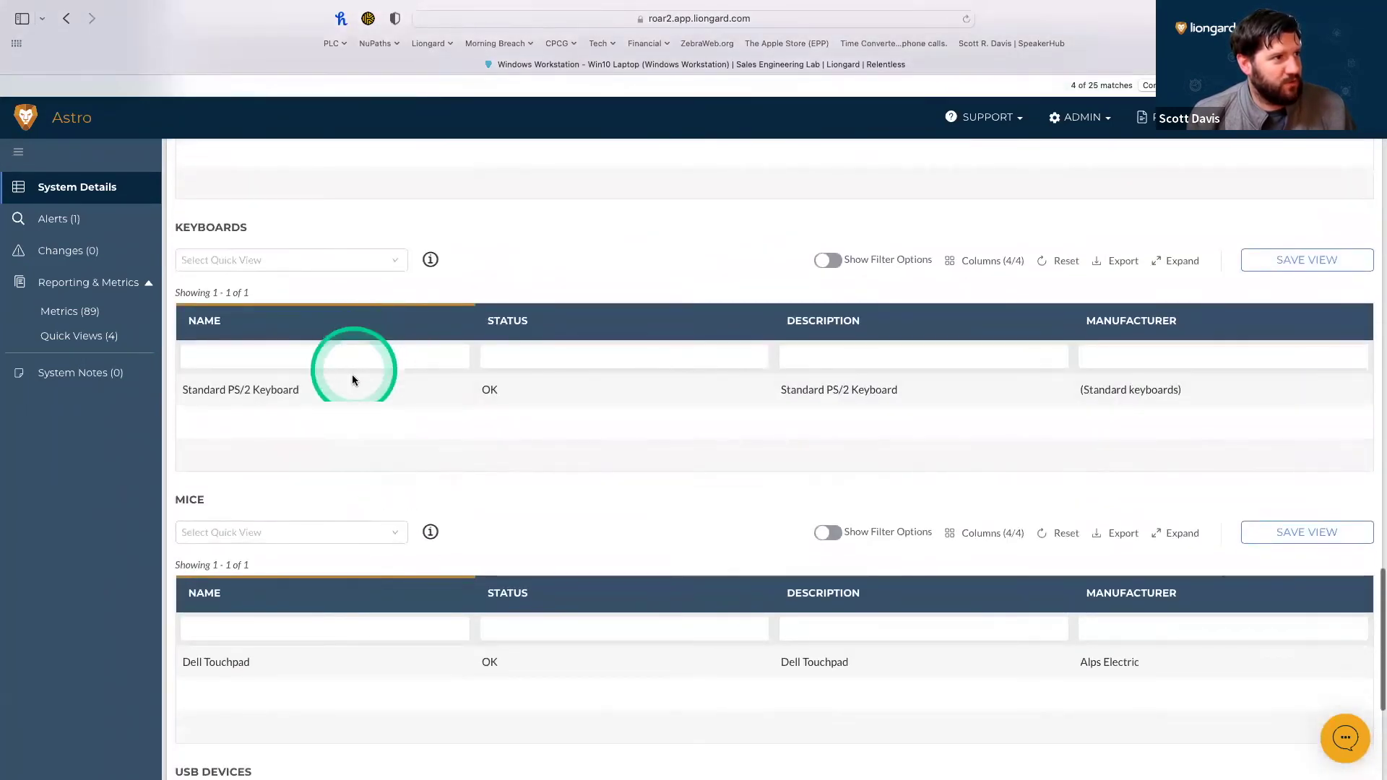
drag(1147, 661, 881, 656)
click(882, 656)
scroll(882, 656, down, 5)
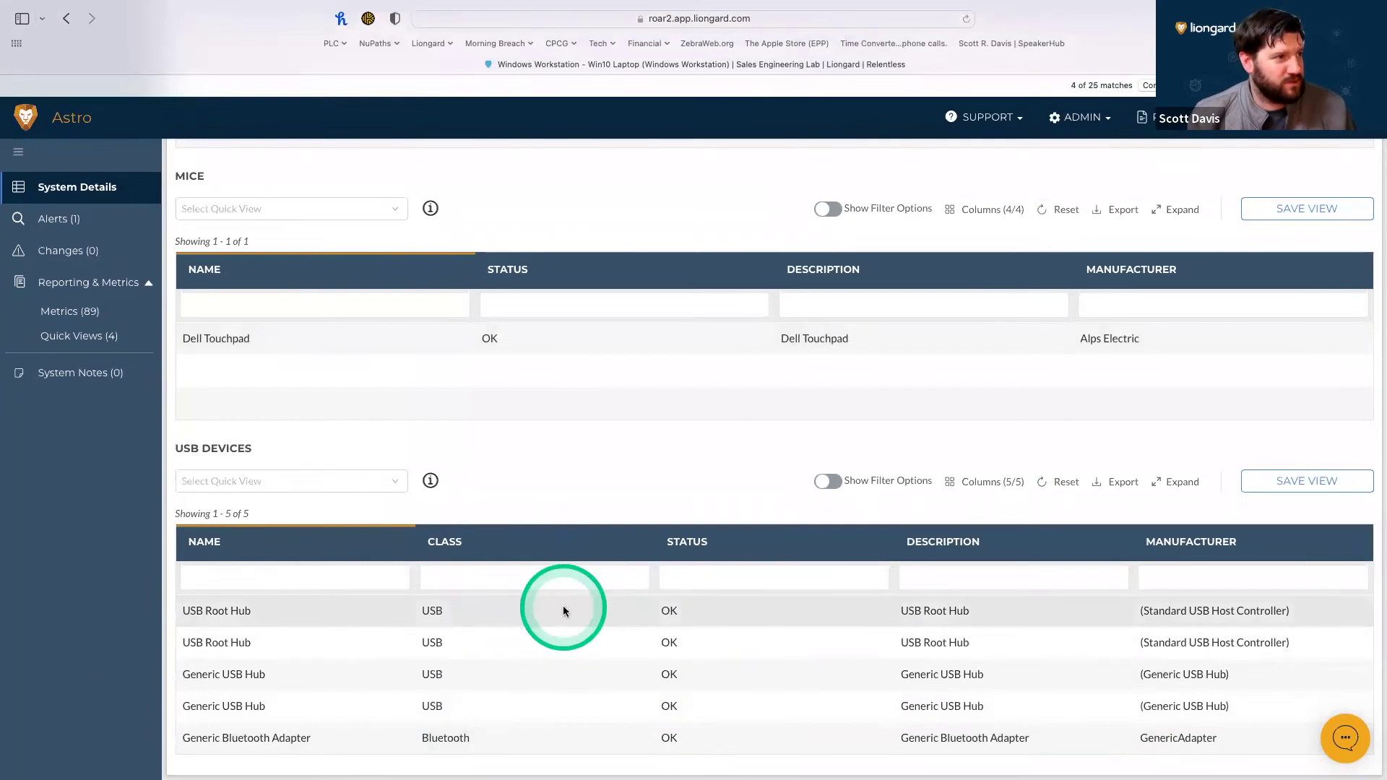
scroll(565, 609, up, 3)
scroll(564, 611, down, 3)
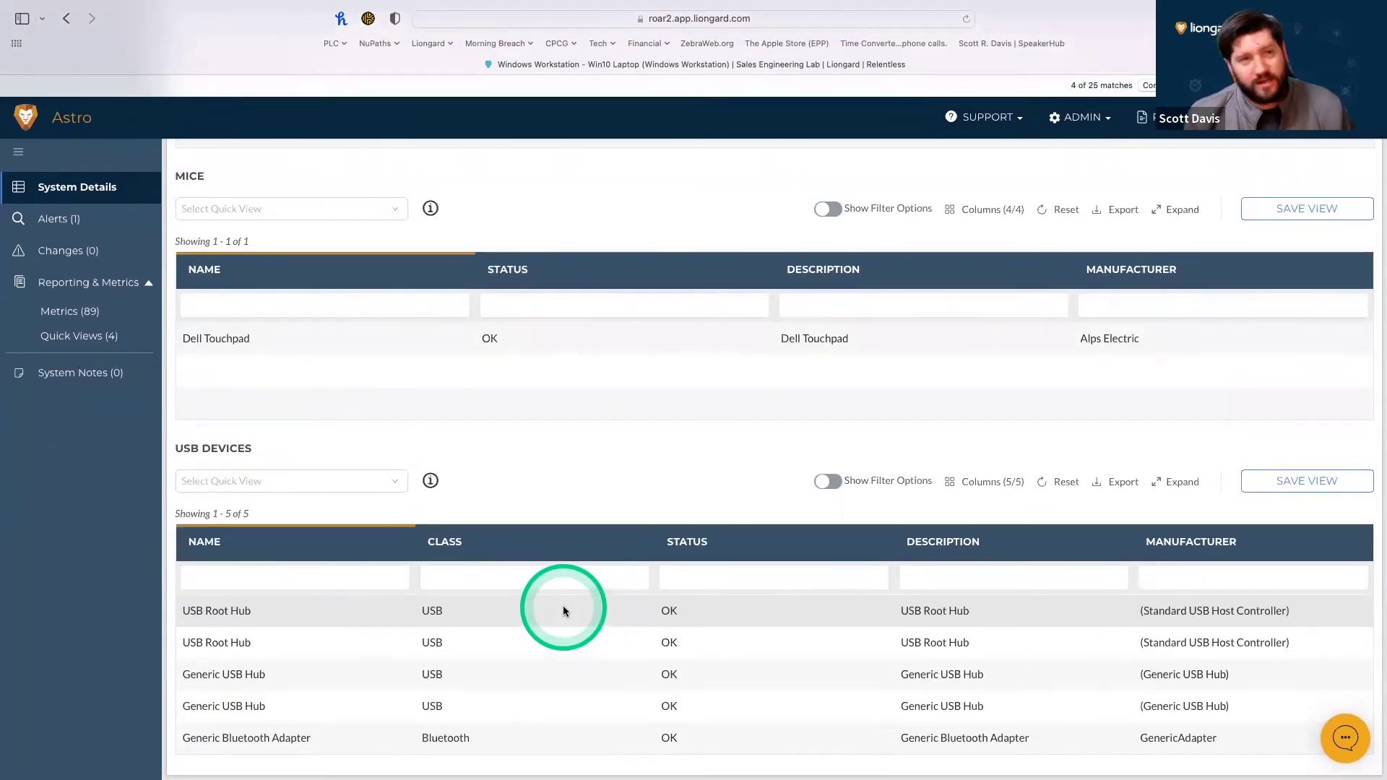
scroll(564, 610, up, 20)
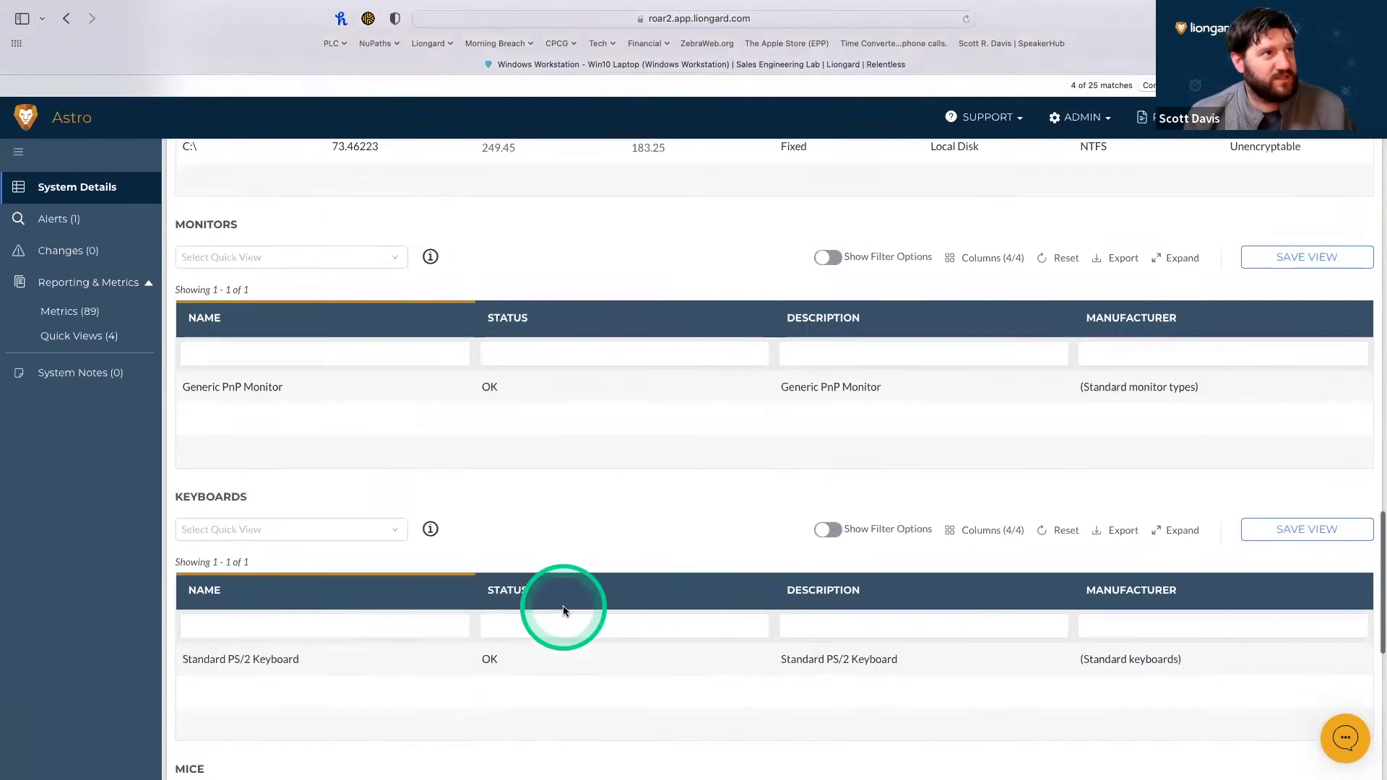
Review the Software tab: Windows 10 Enterprise build 19042 and 36 programs, pointing out Citrix Receiver.
click(412, 372)
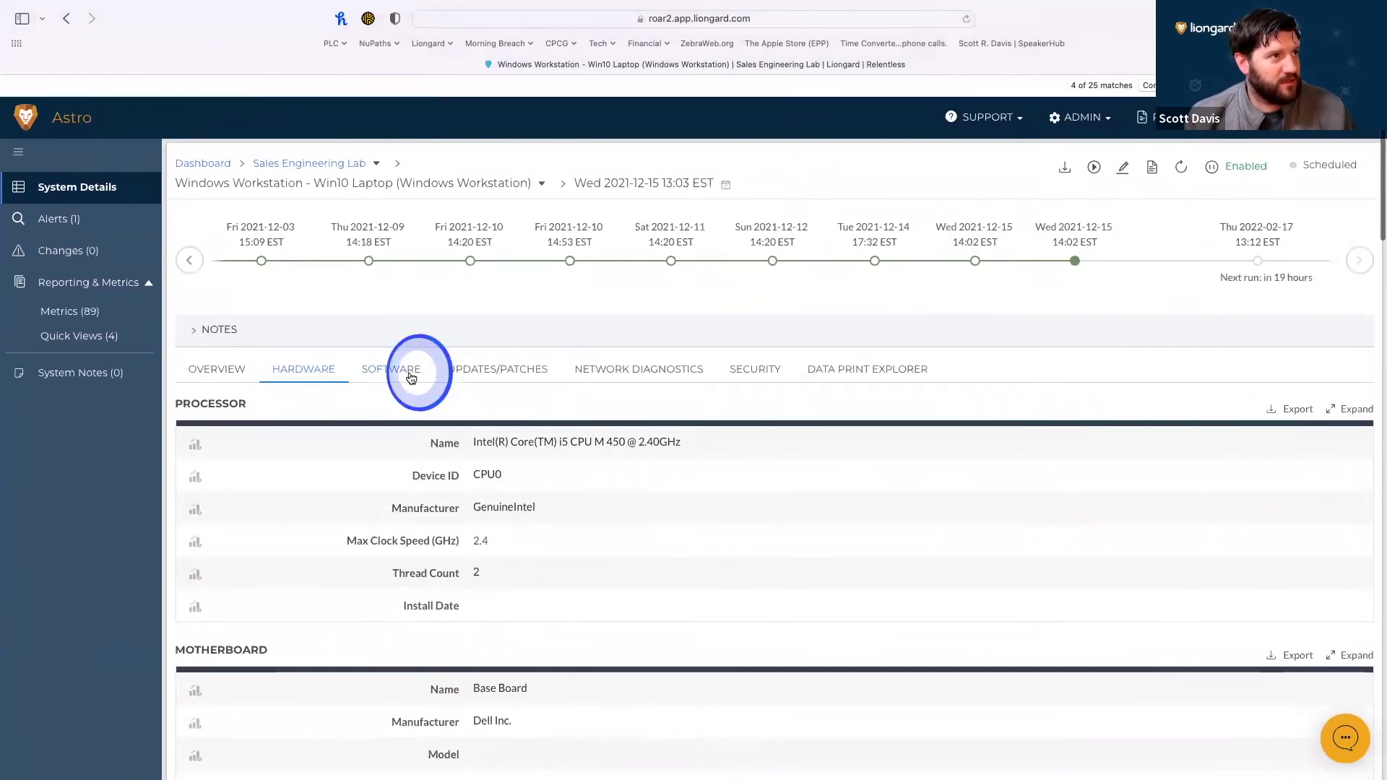
scroll(484, 563, down, 2)
scroll(490, 544, down, 5)
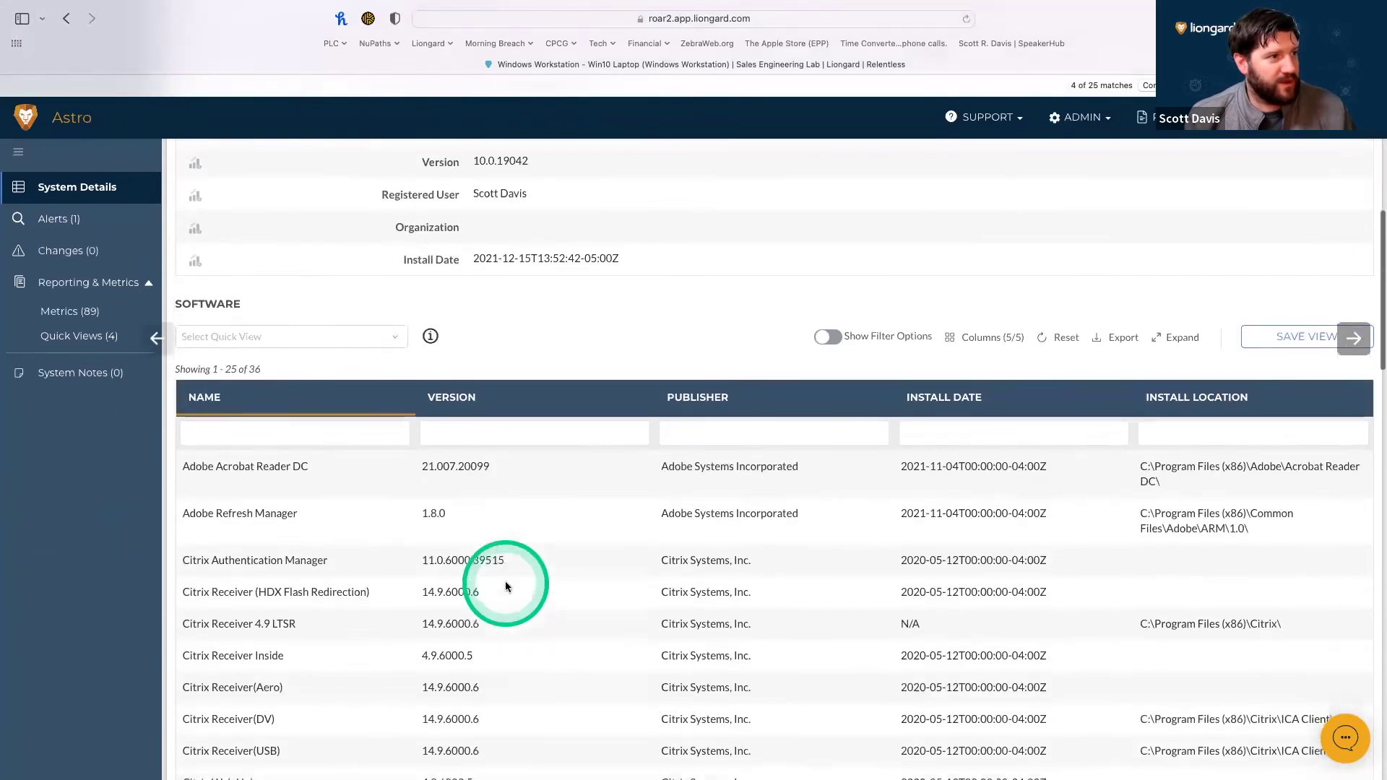
click(850, 580)
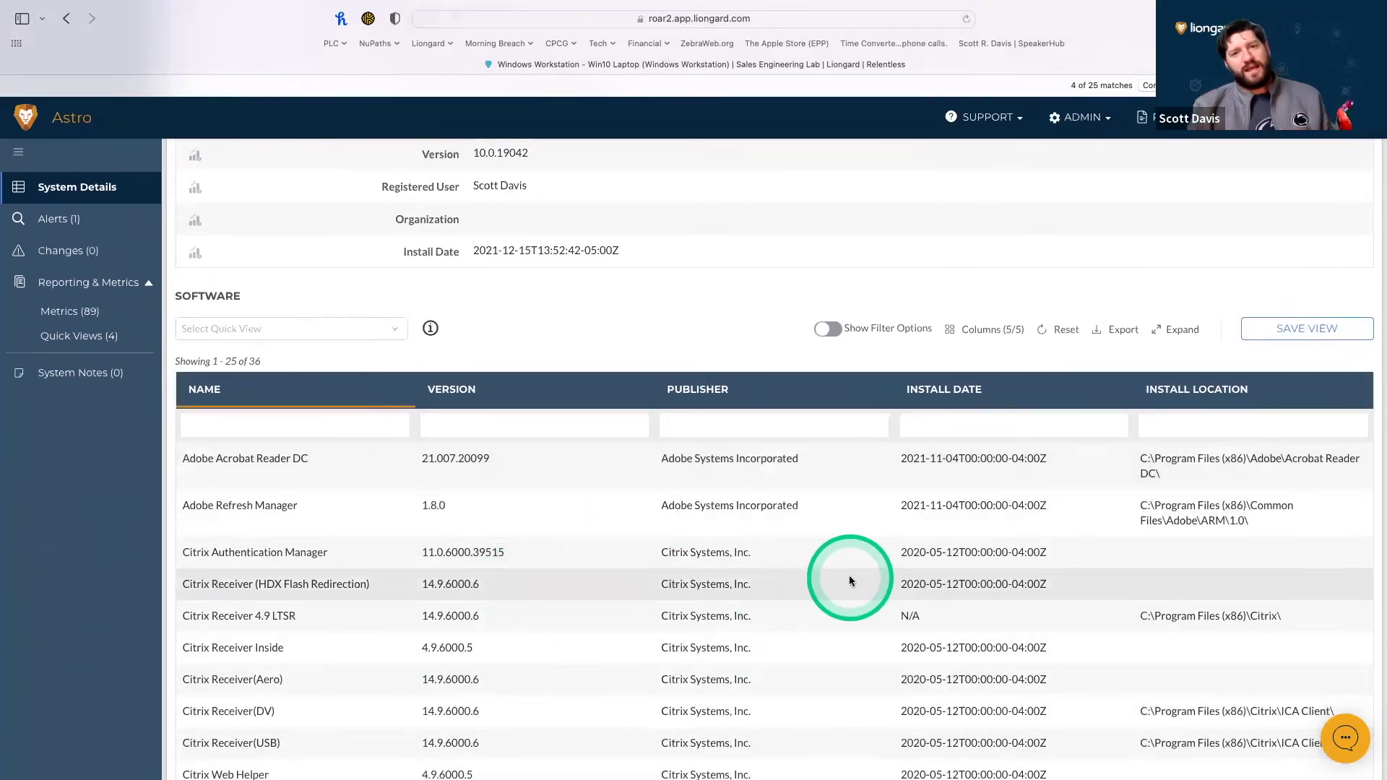
scroll(849, 575, up, 7)
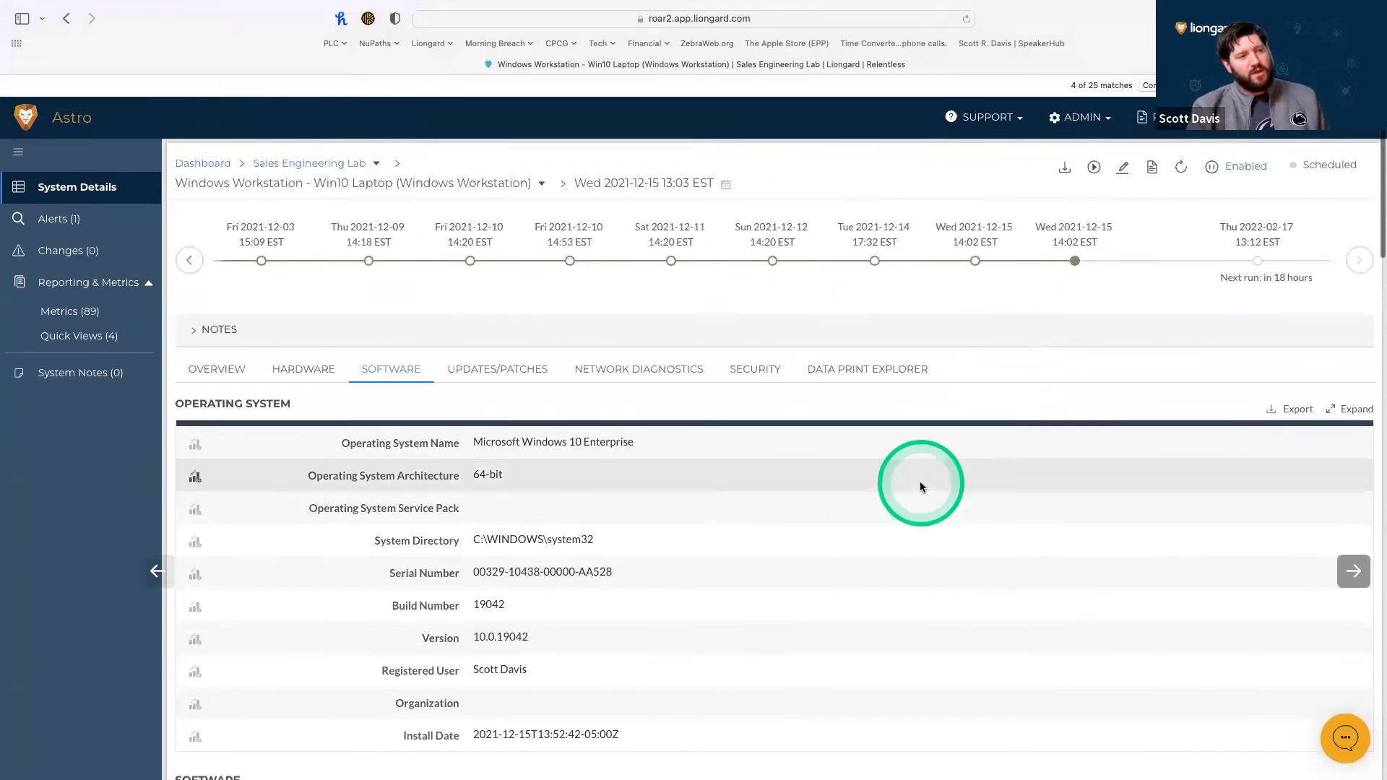
scroll(921, 486, down, 6)
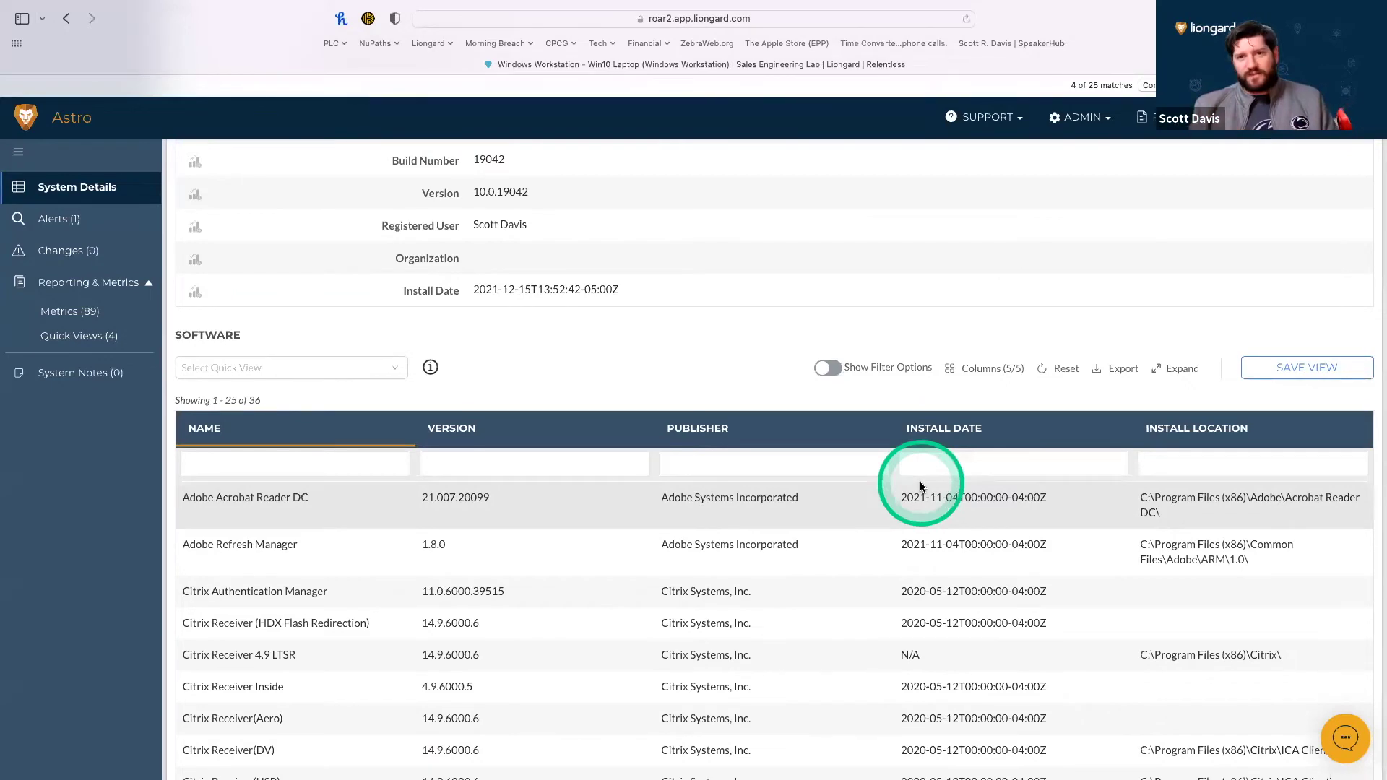
scroll(734, 378, up, 6)
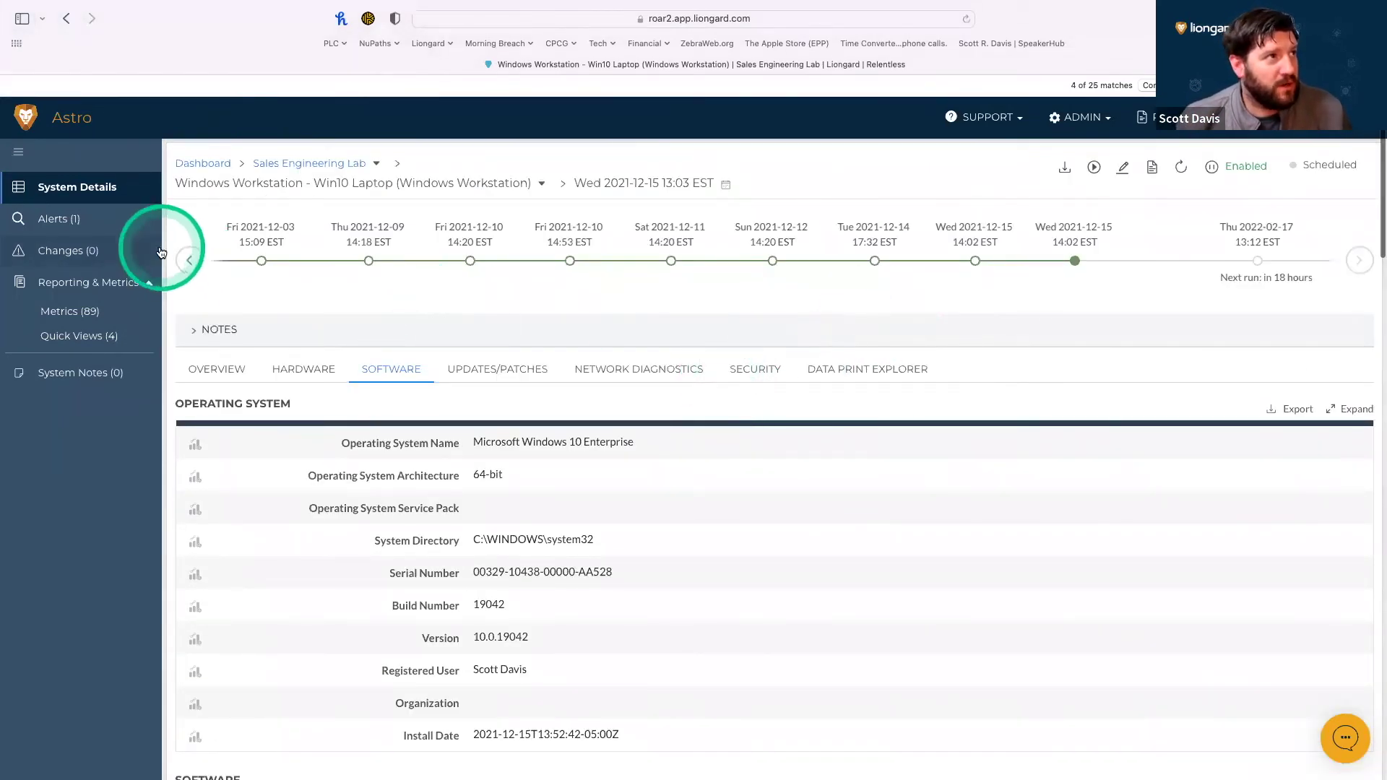
click(189, 260)
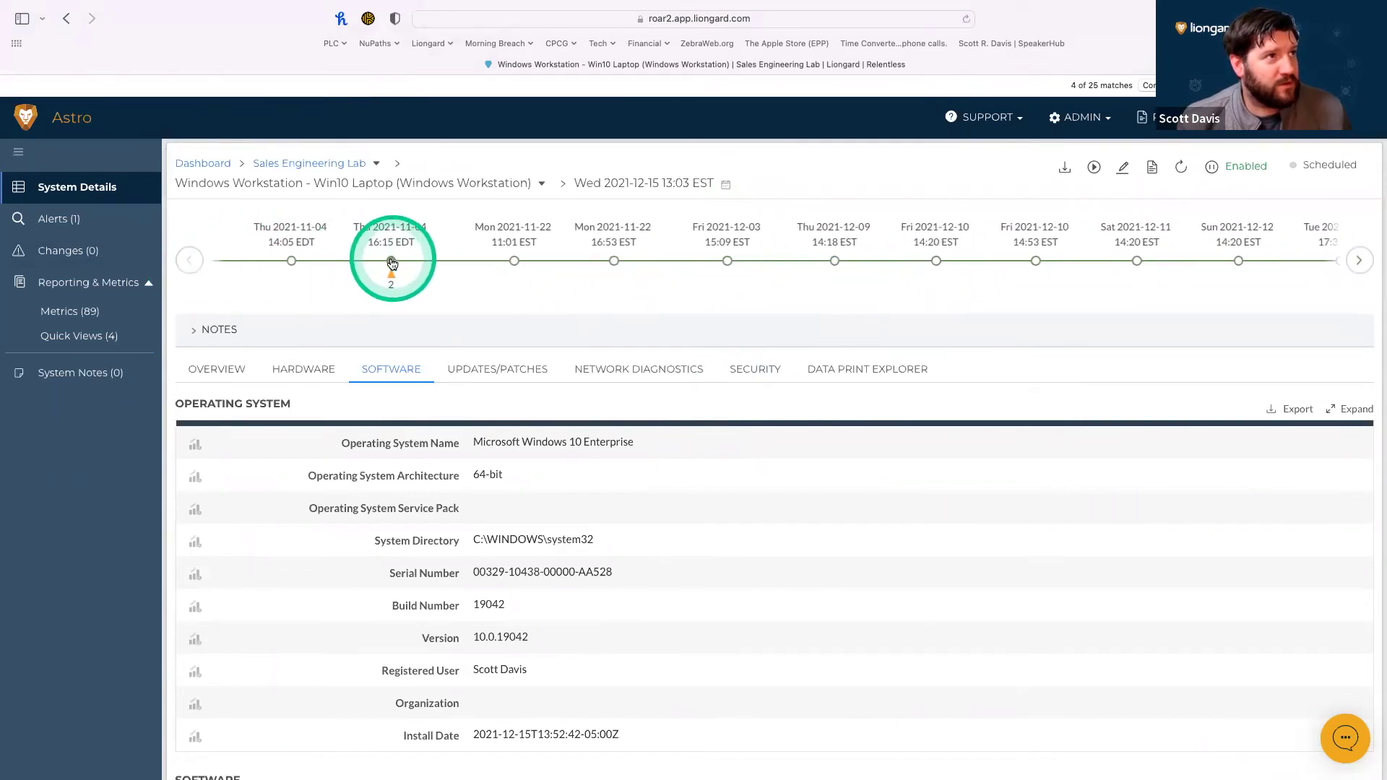
click(392, 261)
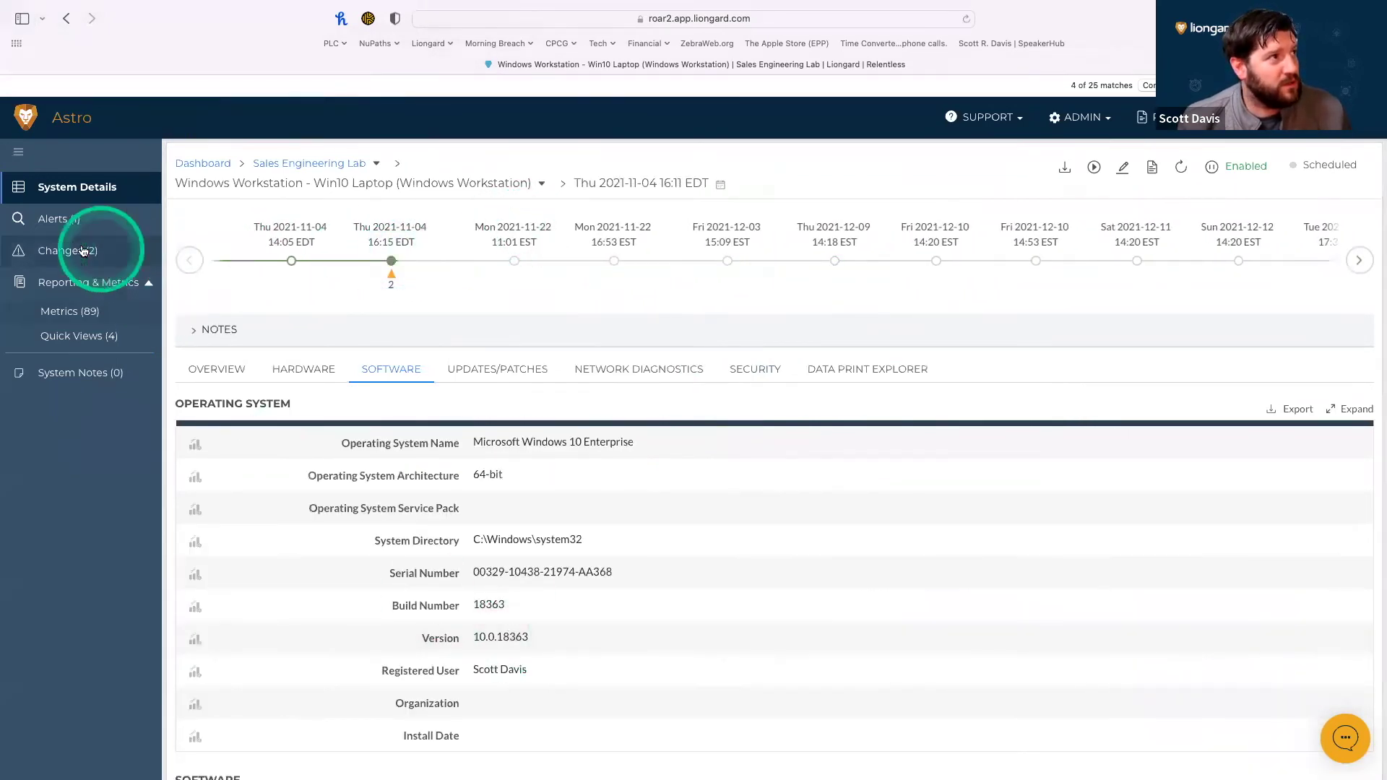
click(83, 251)
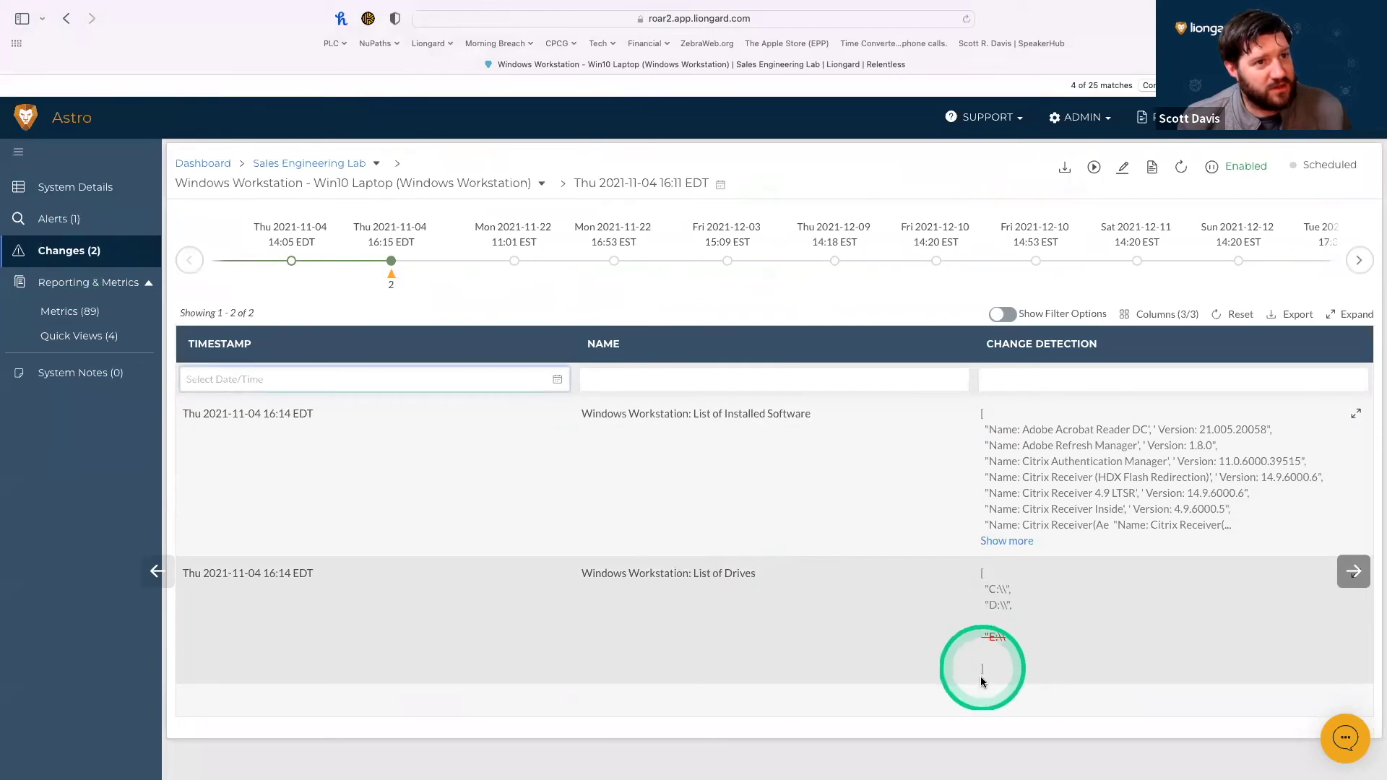
click(1005, 541)
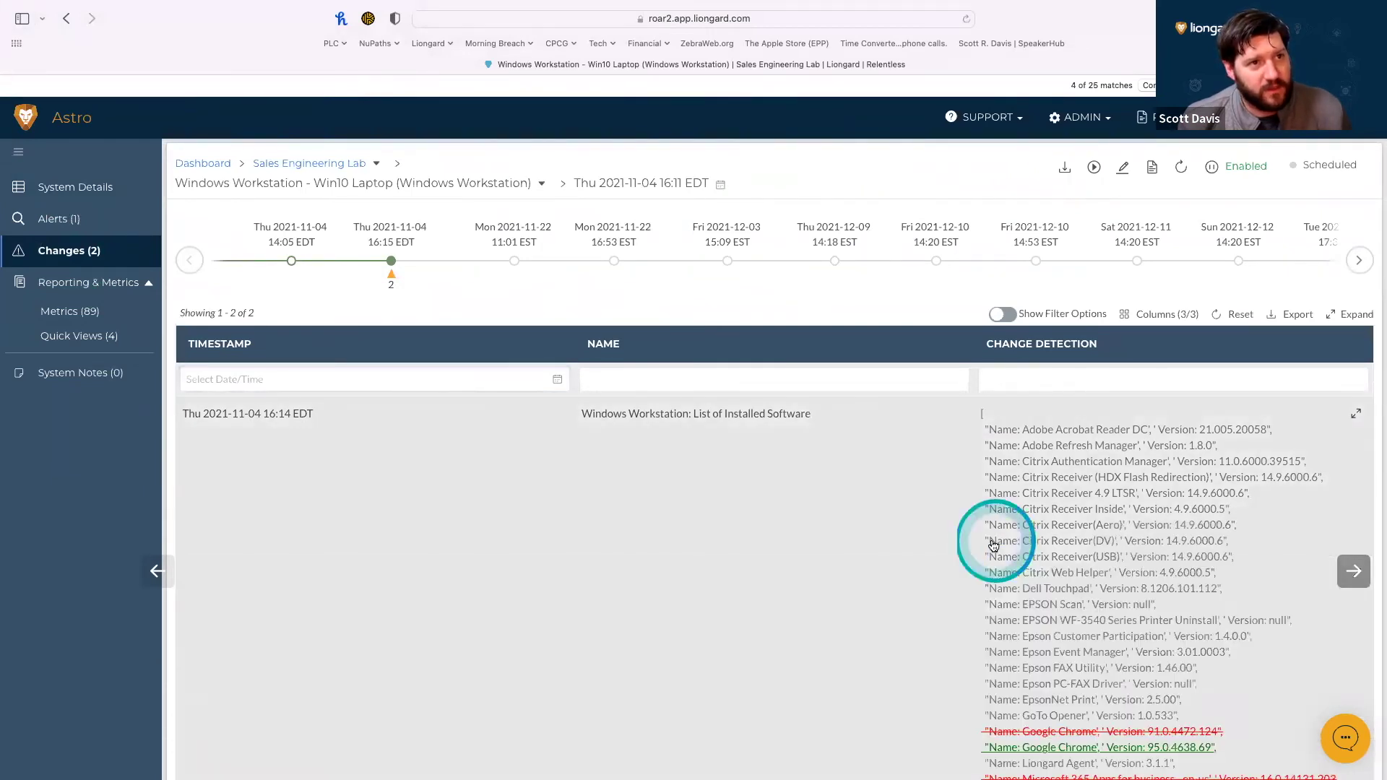
scroll(995, 548, down, 3)
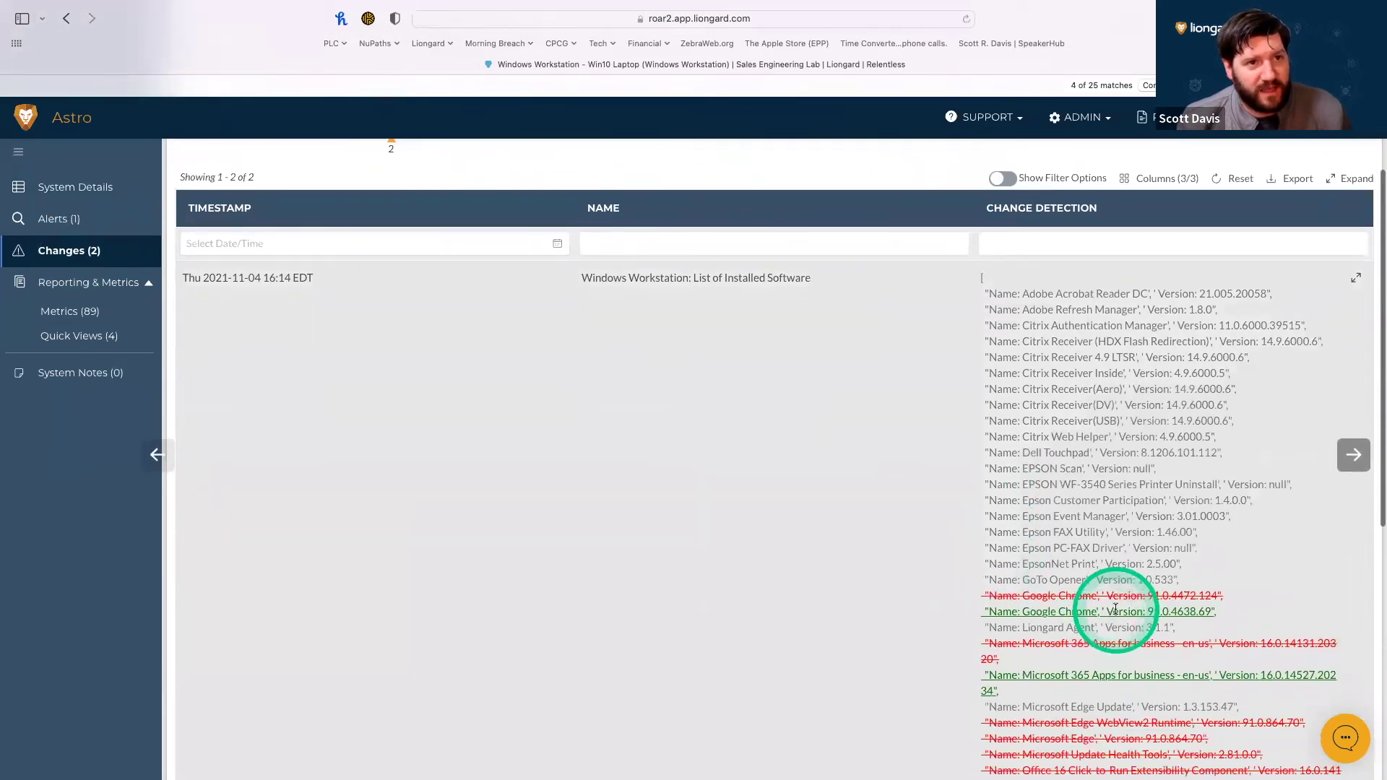
scroll(1116, 609, down, 5)
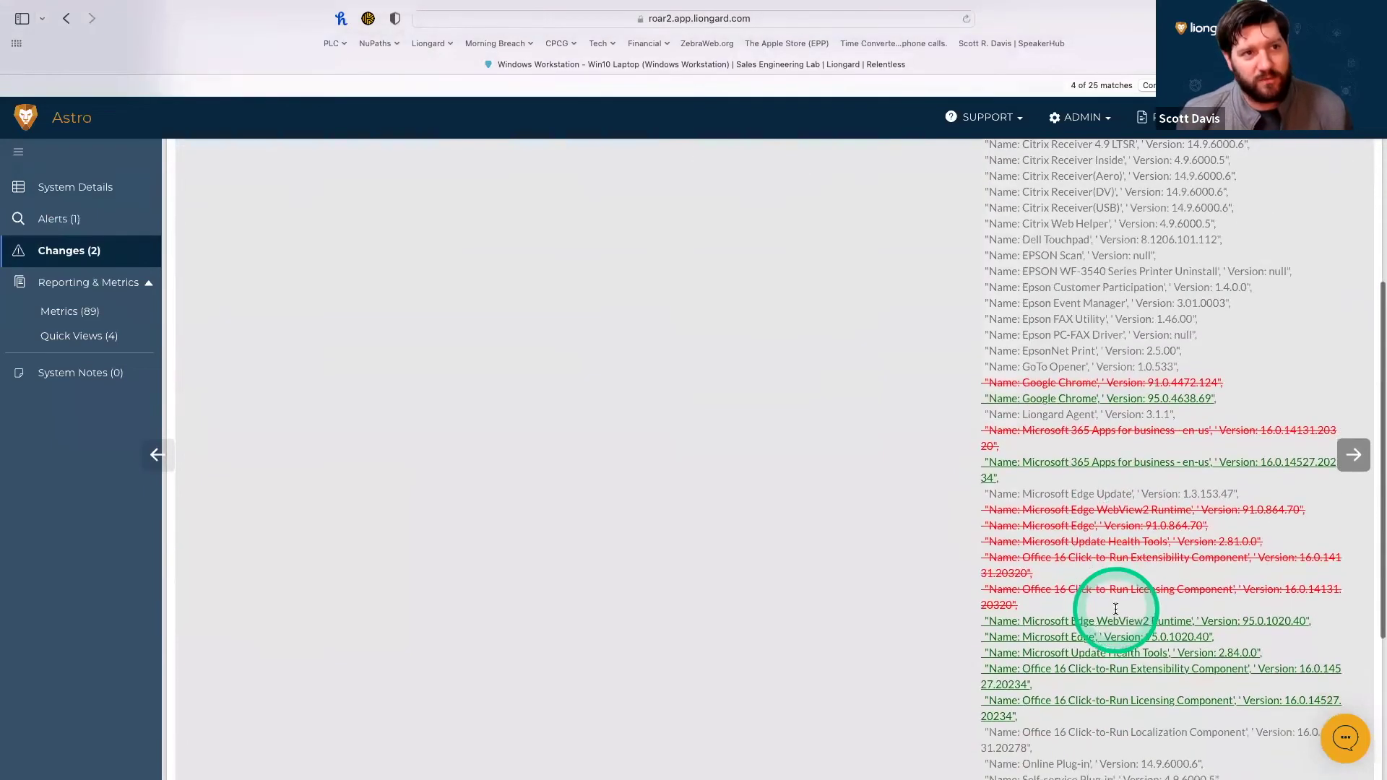
scroll(1116, 614, down, 8)
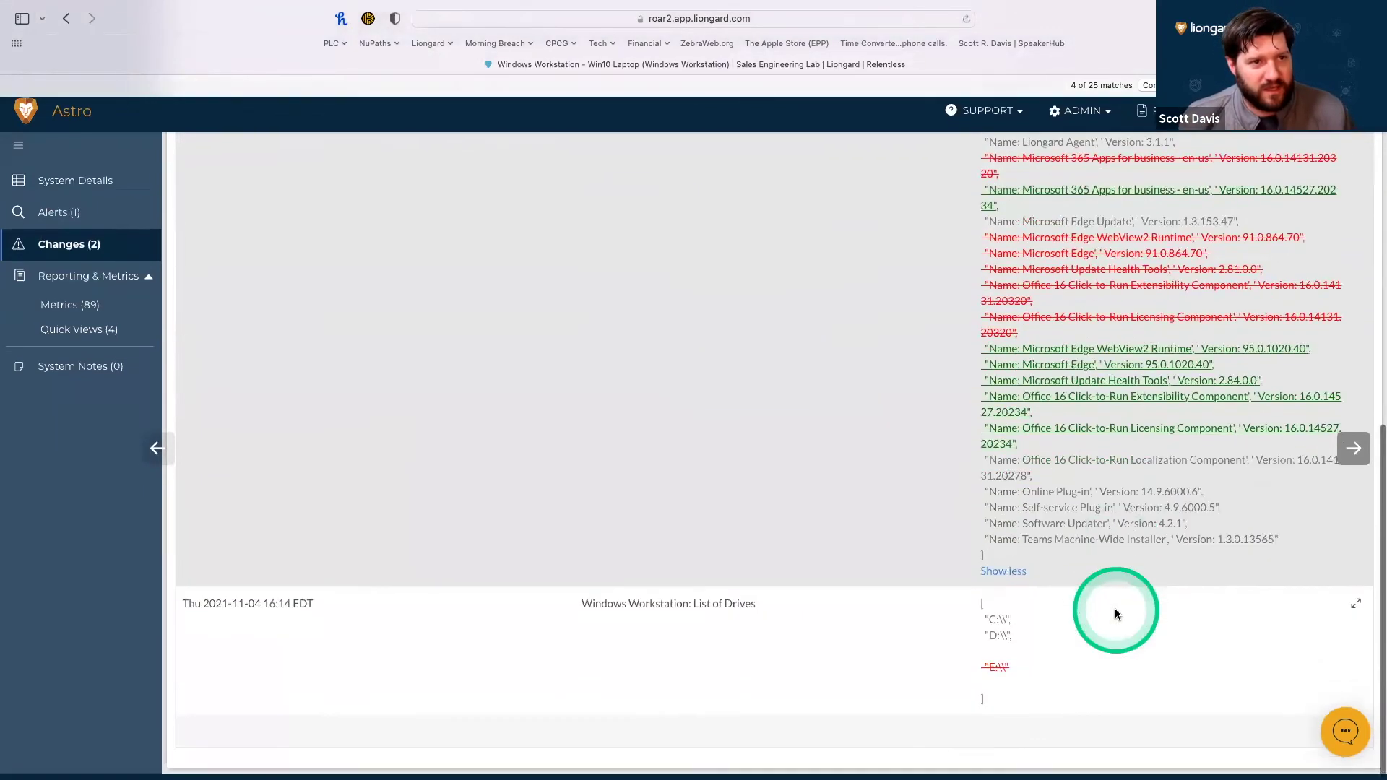
scroll(1116, 610, up, 16)
click(72, 202)
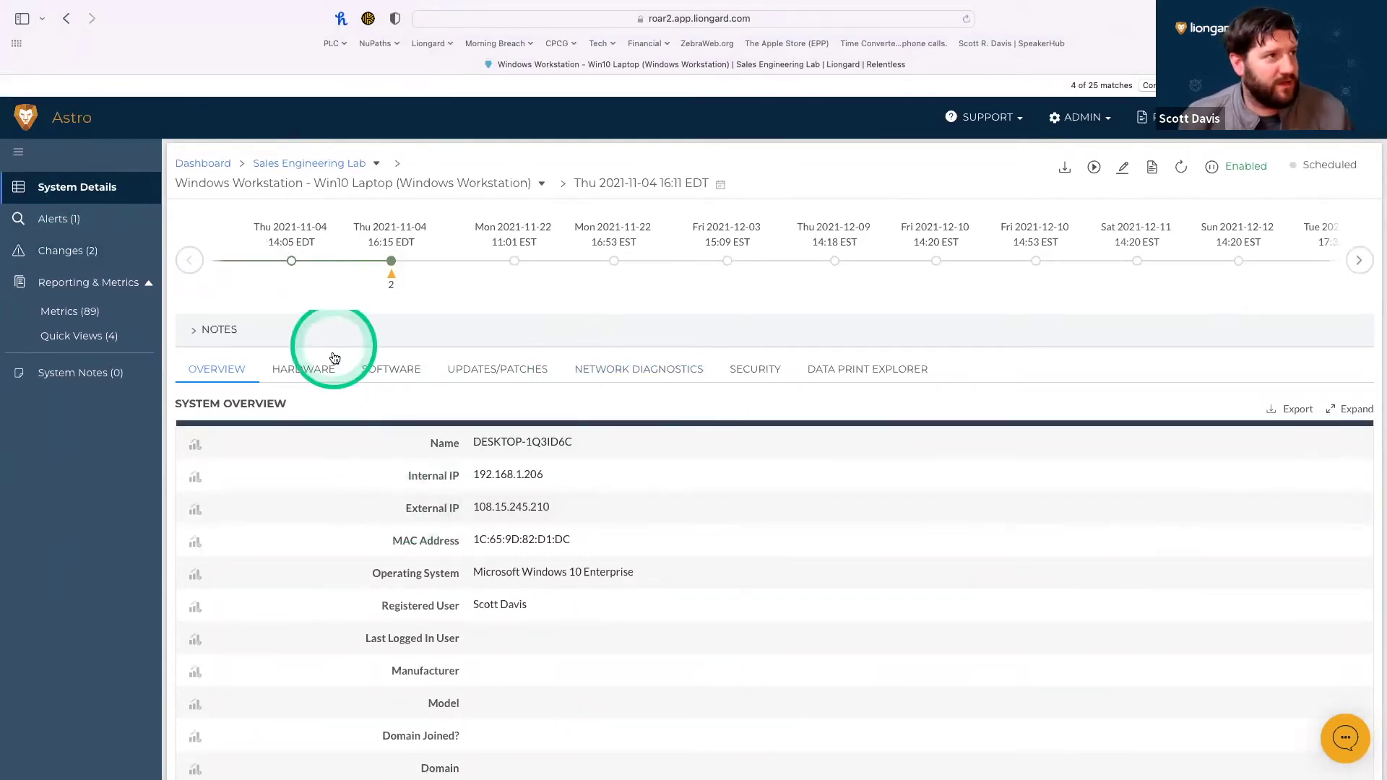
click(316, 374)
Review the laptop's Security tab, showing Windows Defender antivirus enabled and up to date.
click(397, 373)
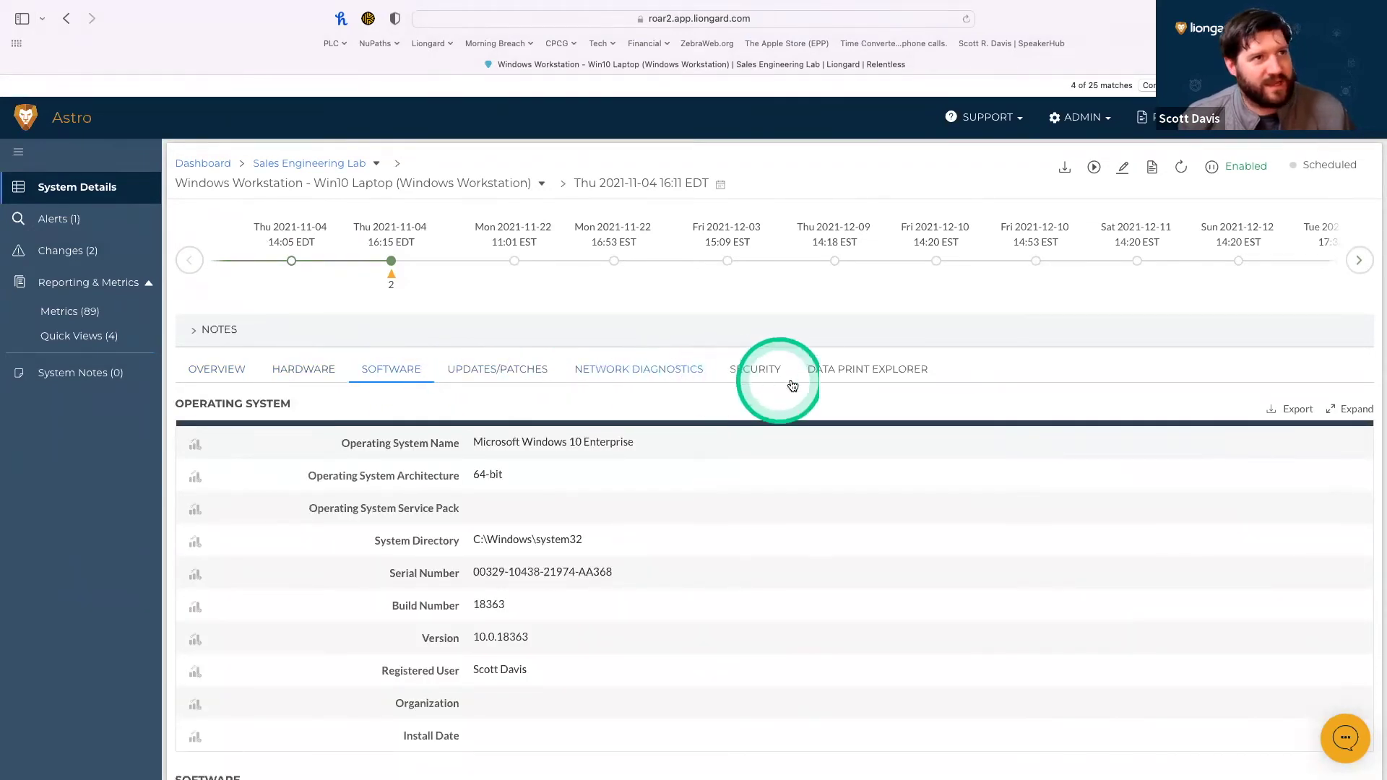
click(751, 372)
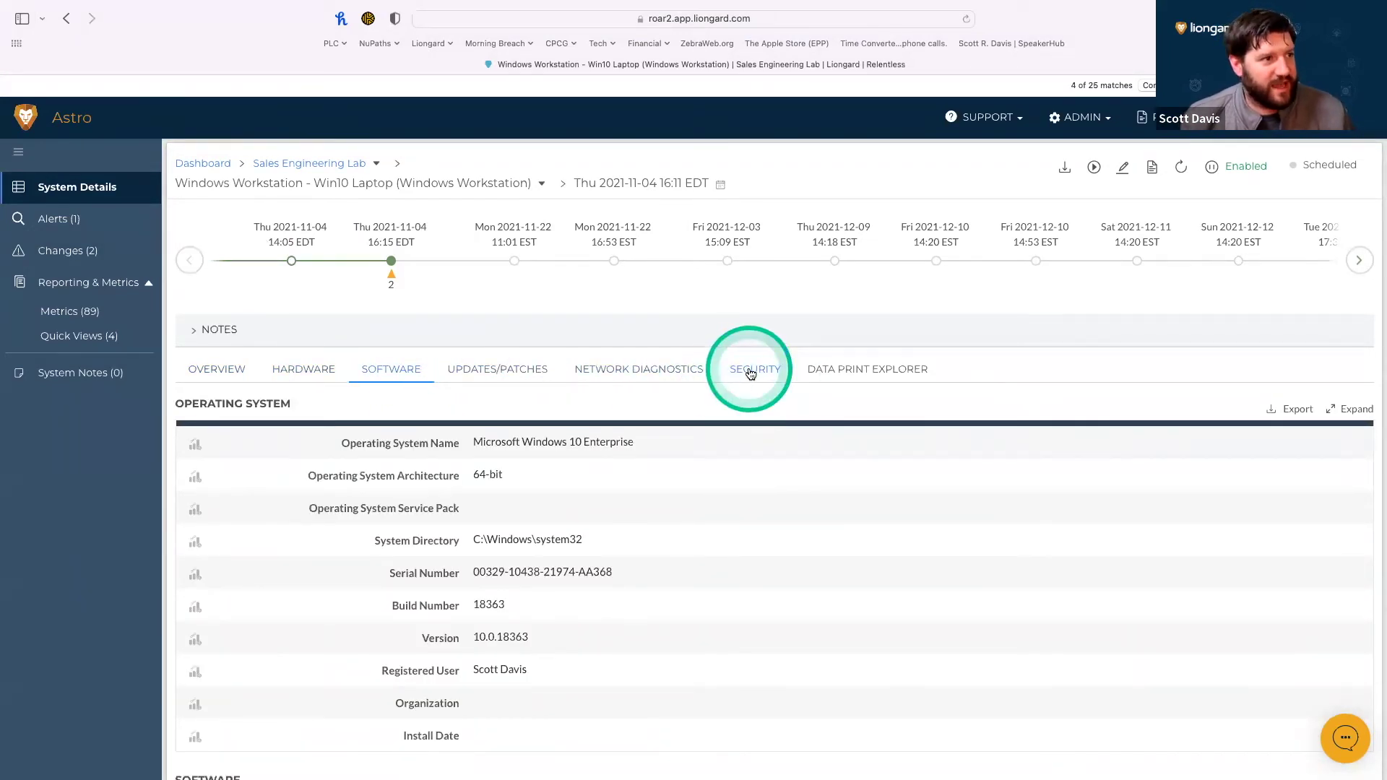
scroll(621, 604, down, 3)
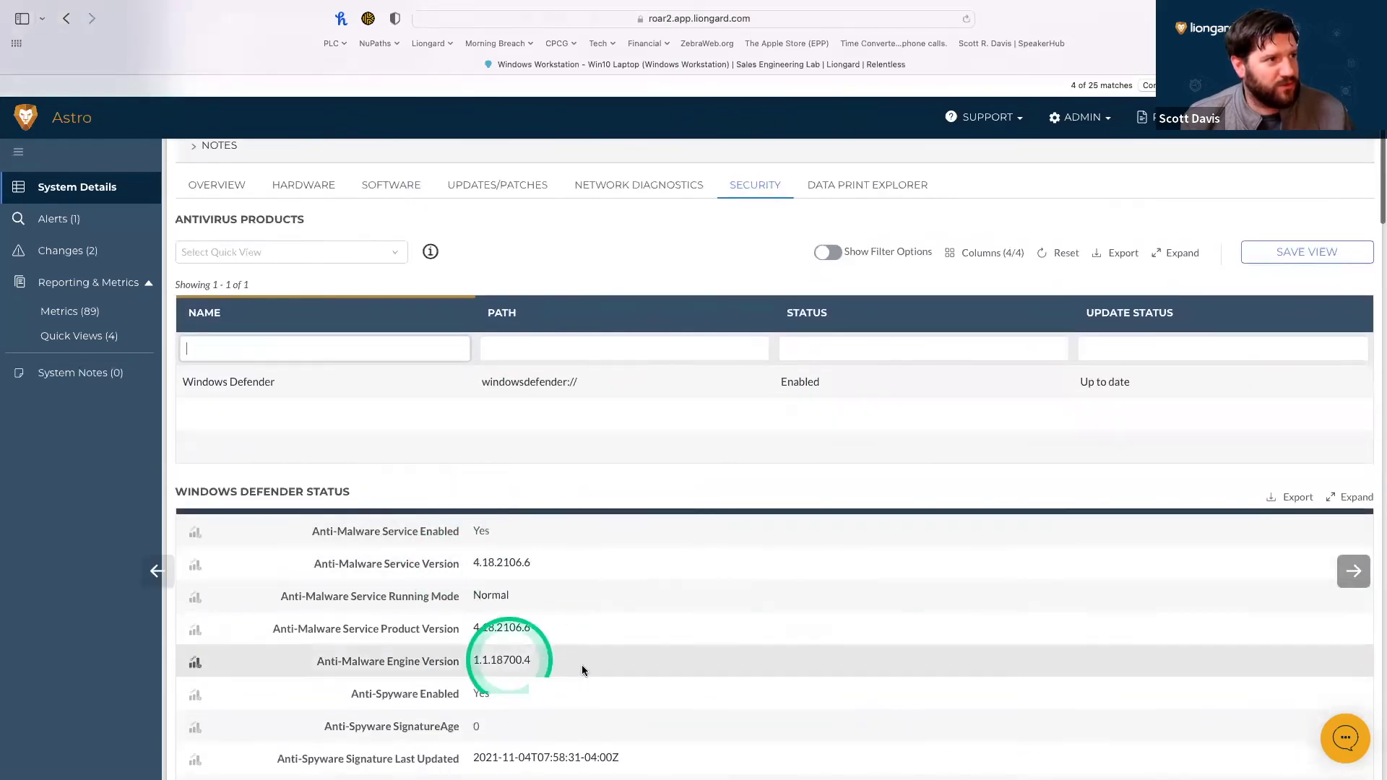
scroll(586, 575, down, 3)
scroll(586, 578, down, 10)
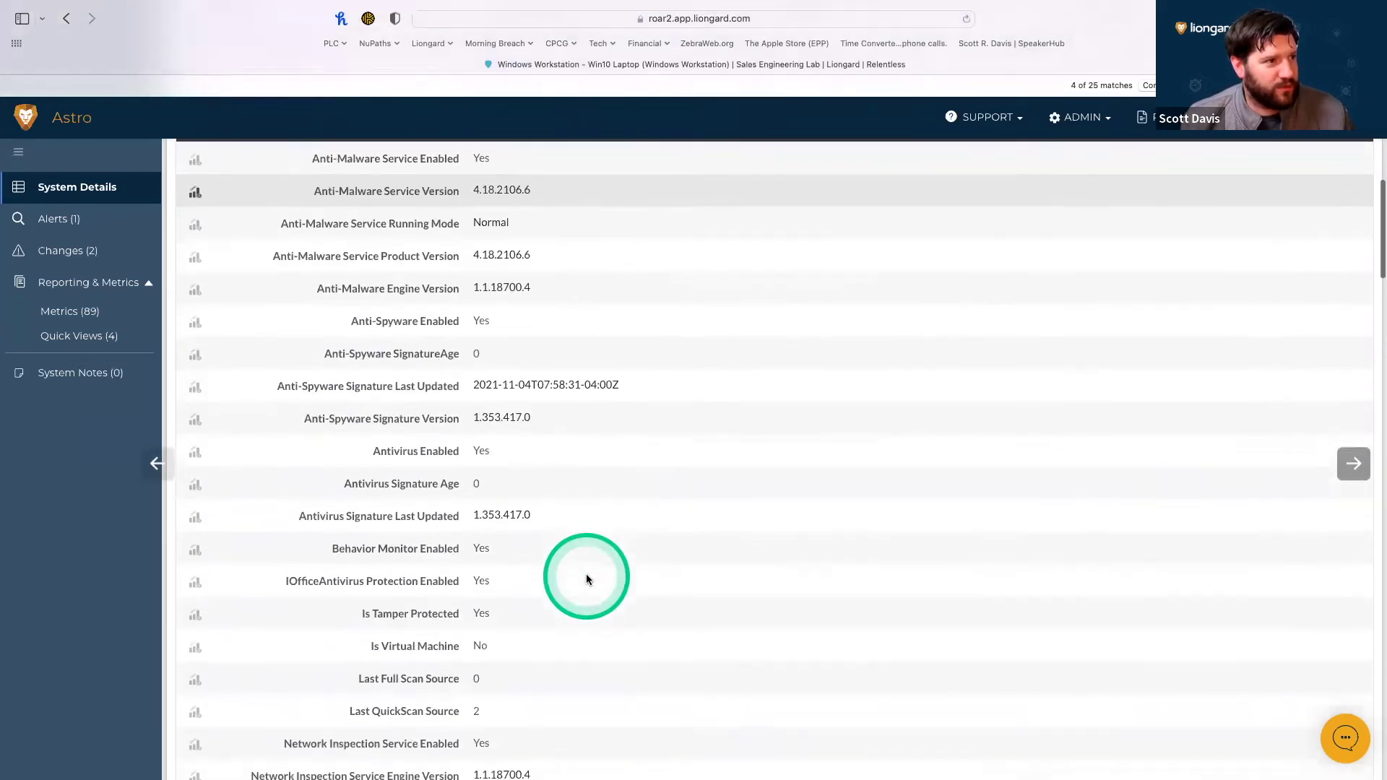
scroll(476, 654, down, 10)
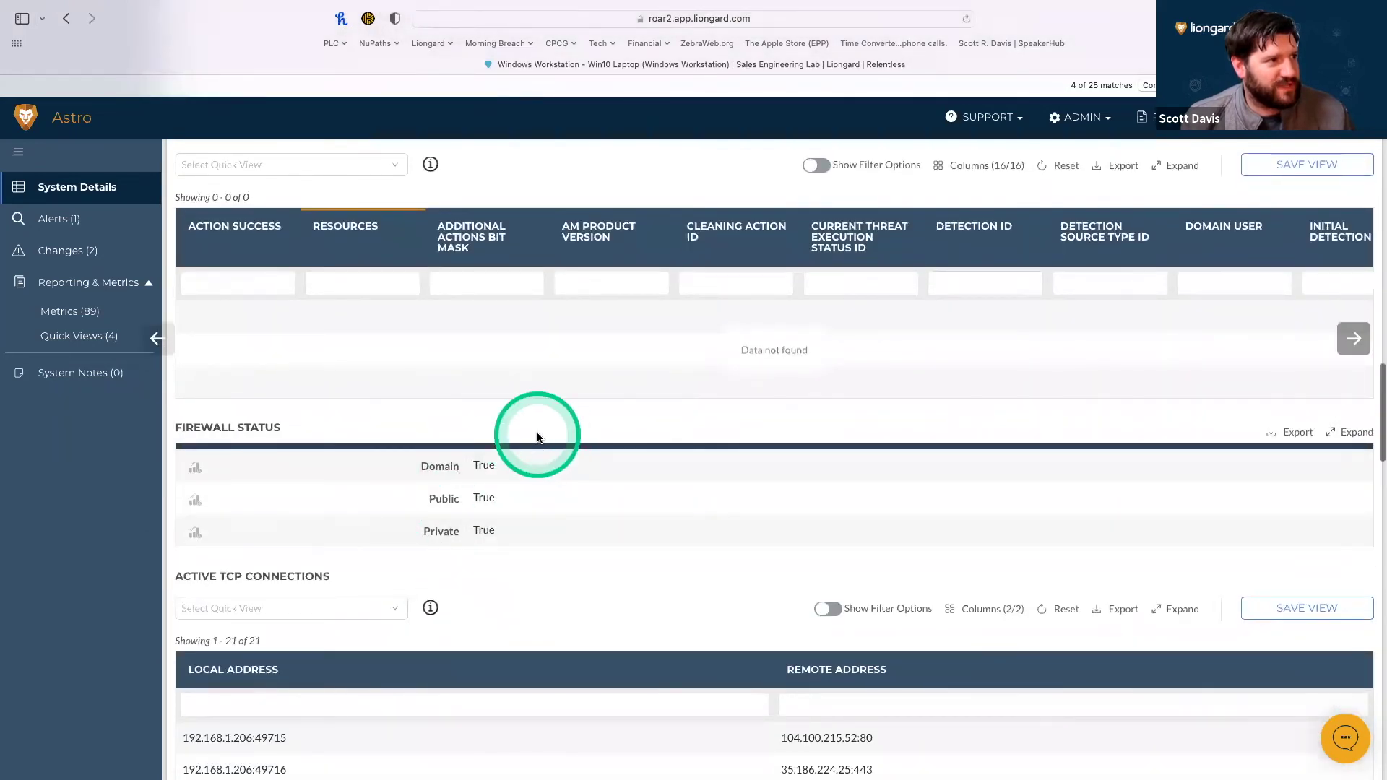
scroll(538, 434, down, 15)
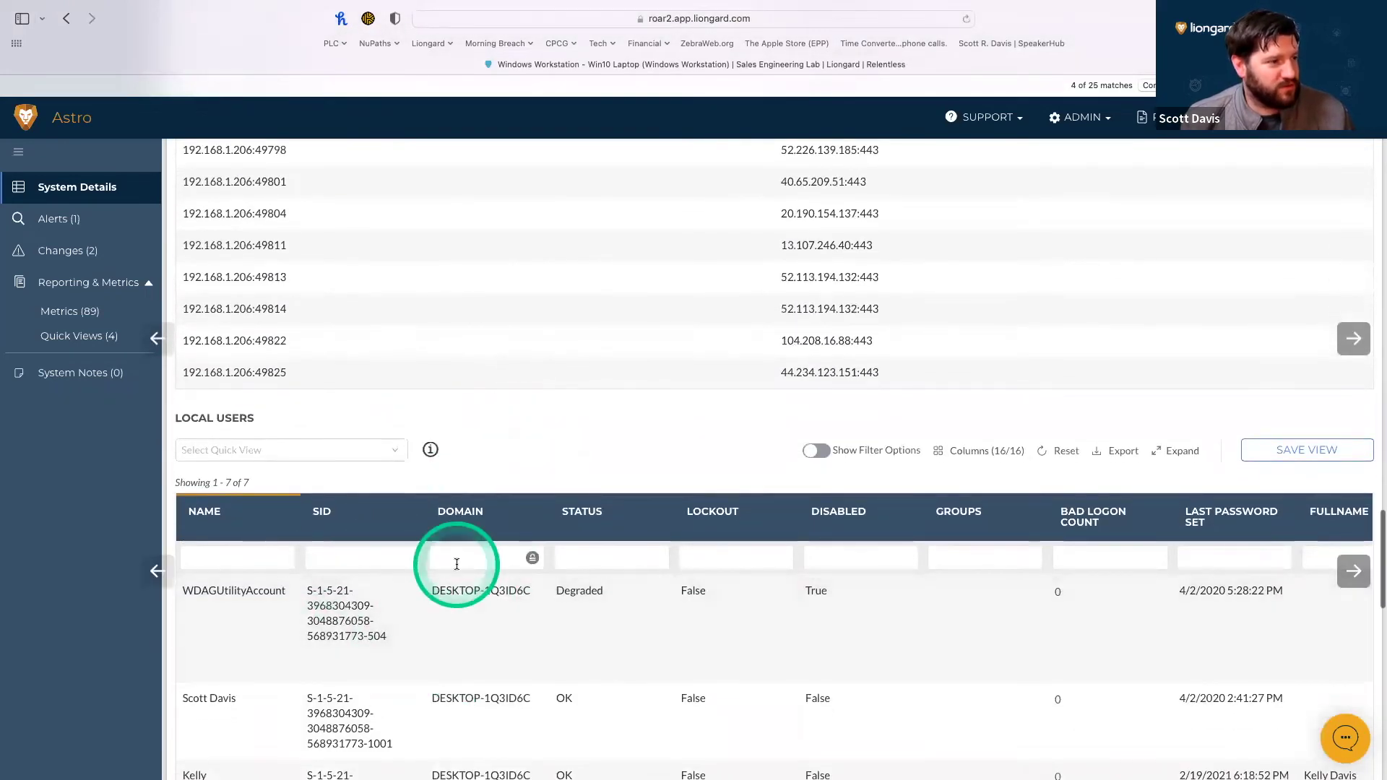
click(855, 444)
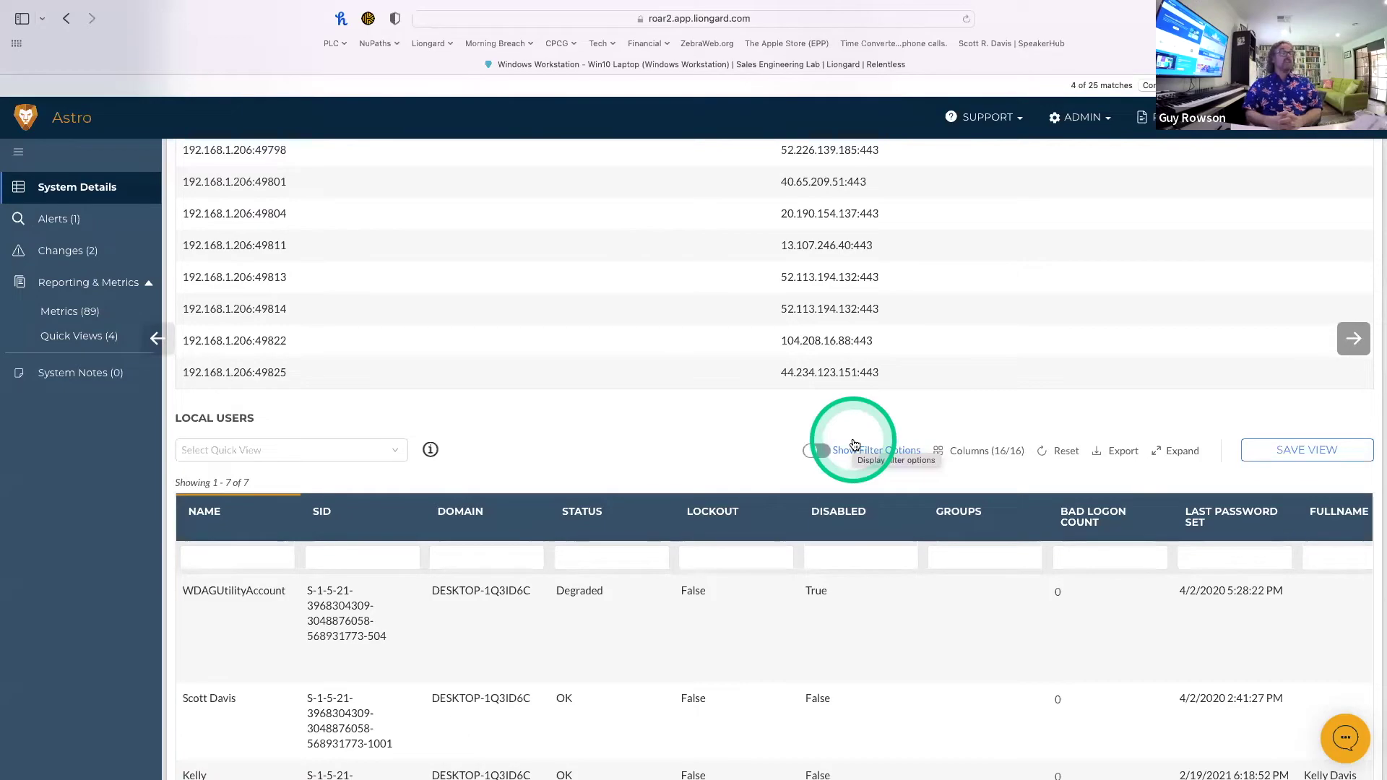
scroll(855, 444, up, 10)
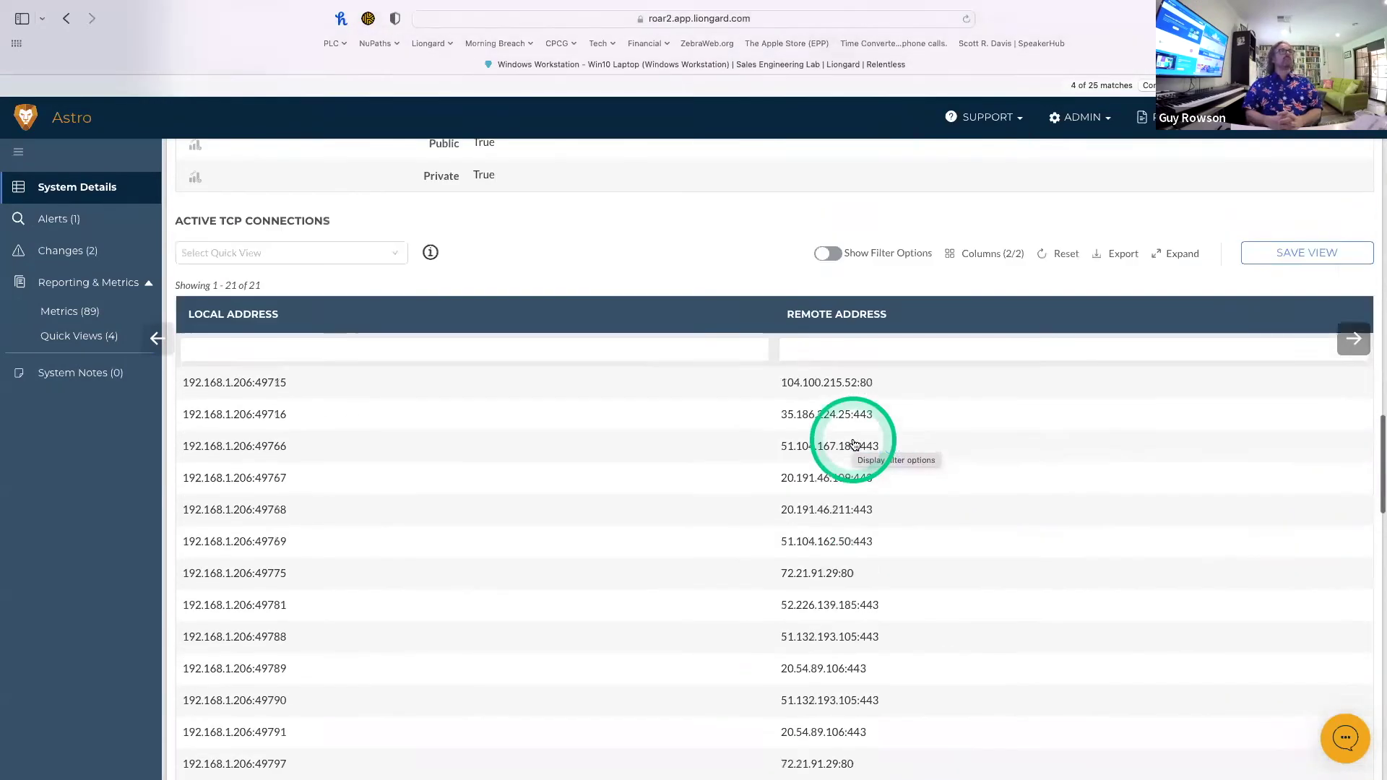
scroll(855, 444, up, 15)
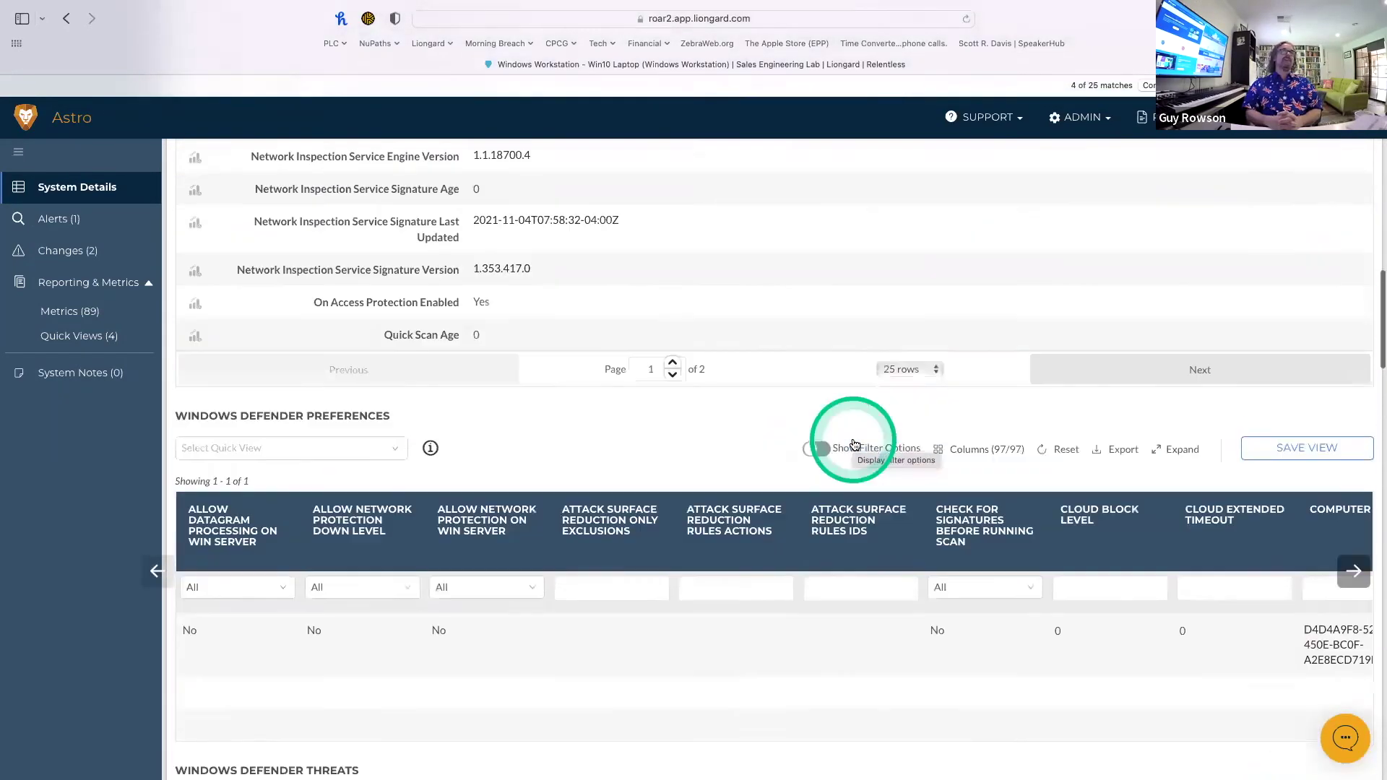
scroll(854, 444, up, 15)
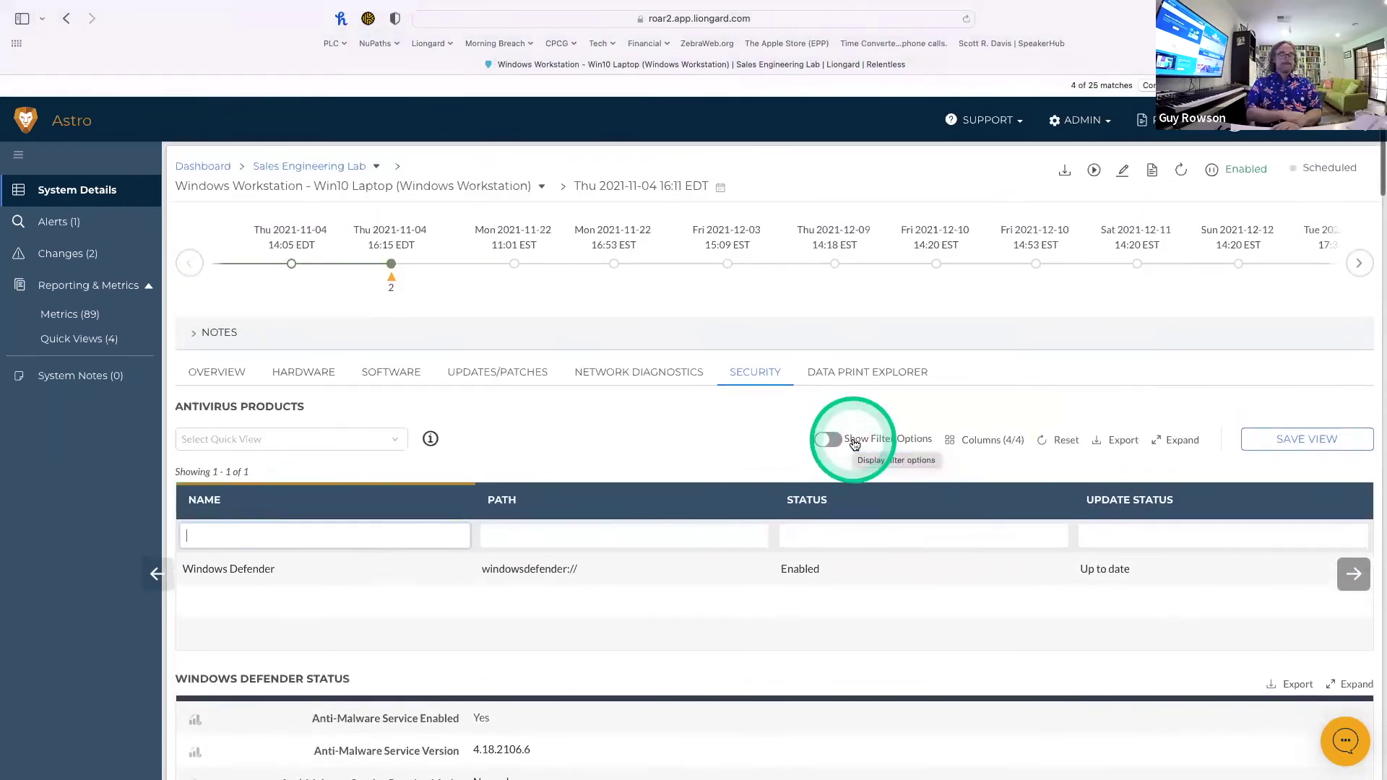
Open Windows-SRD-DC01, the Windows Server 2019 domain controller, from Sales Engineering Lab's Endpoint systems.
click(317, 163)
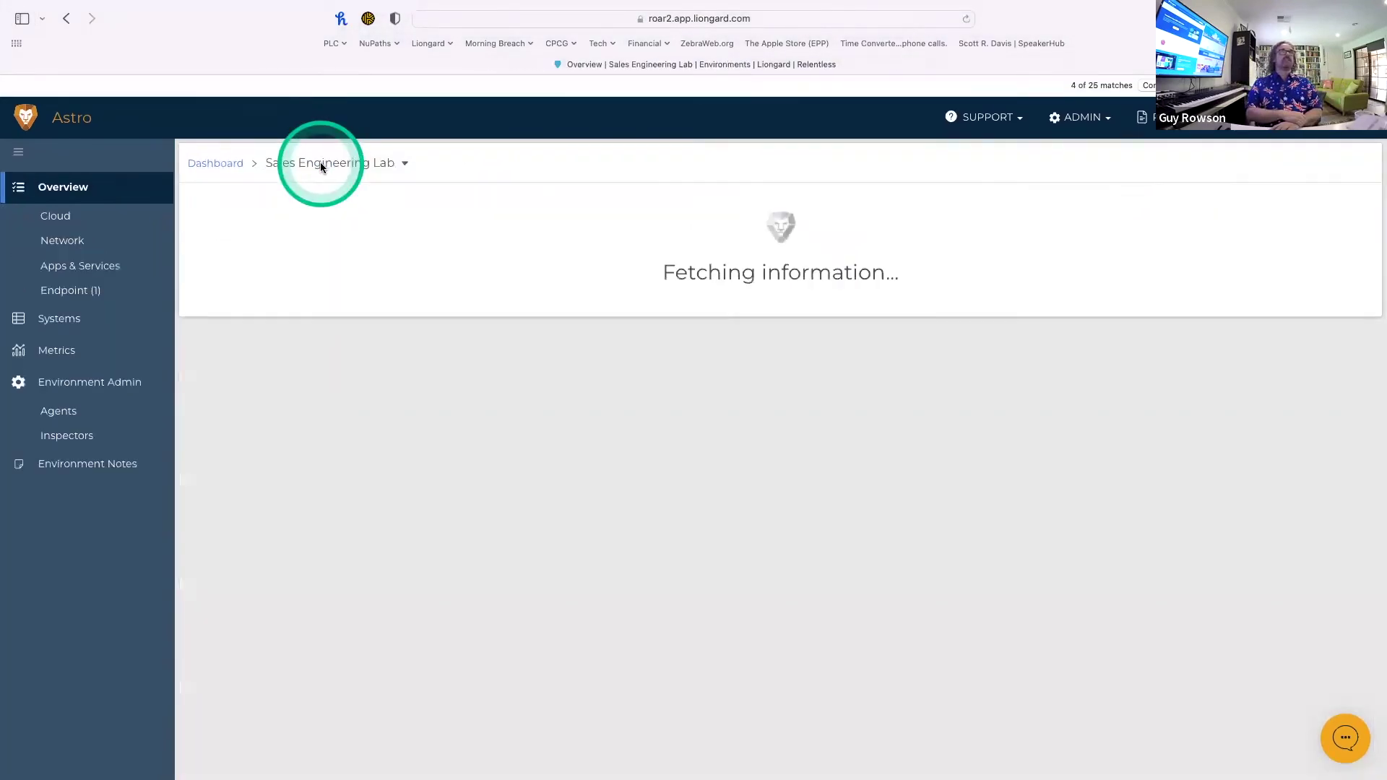
click(371, 431)
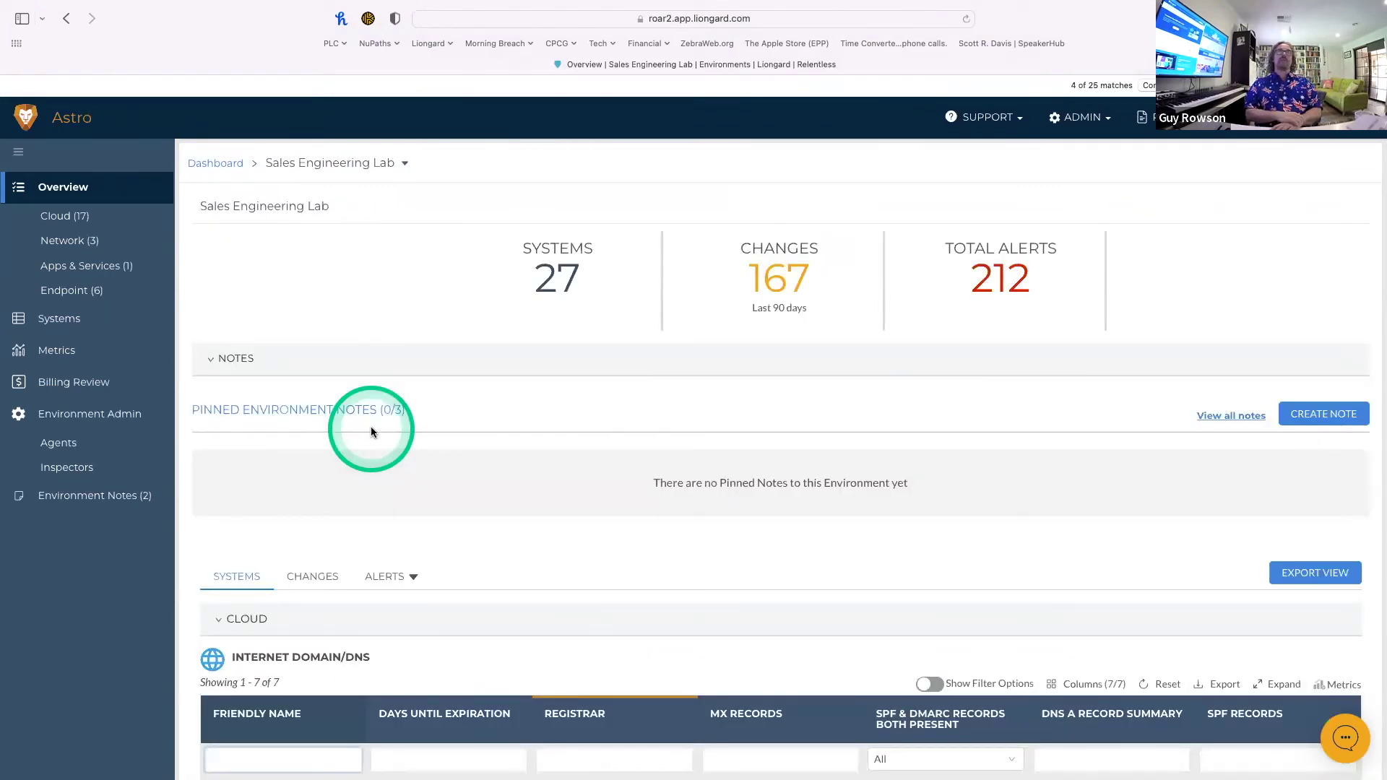
click(123, 290)
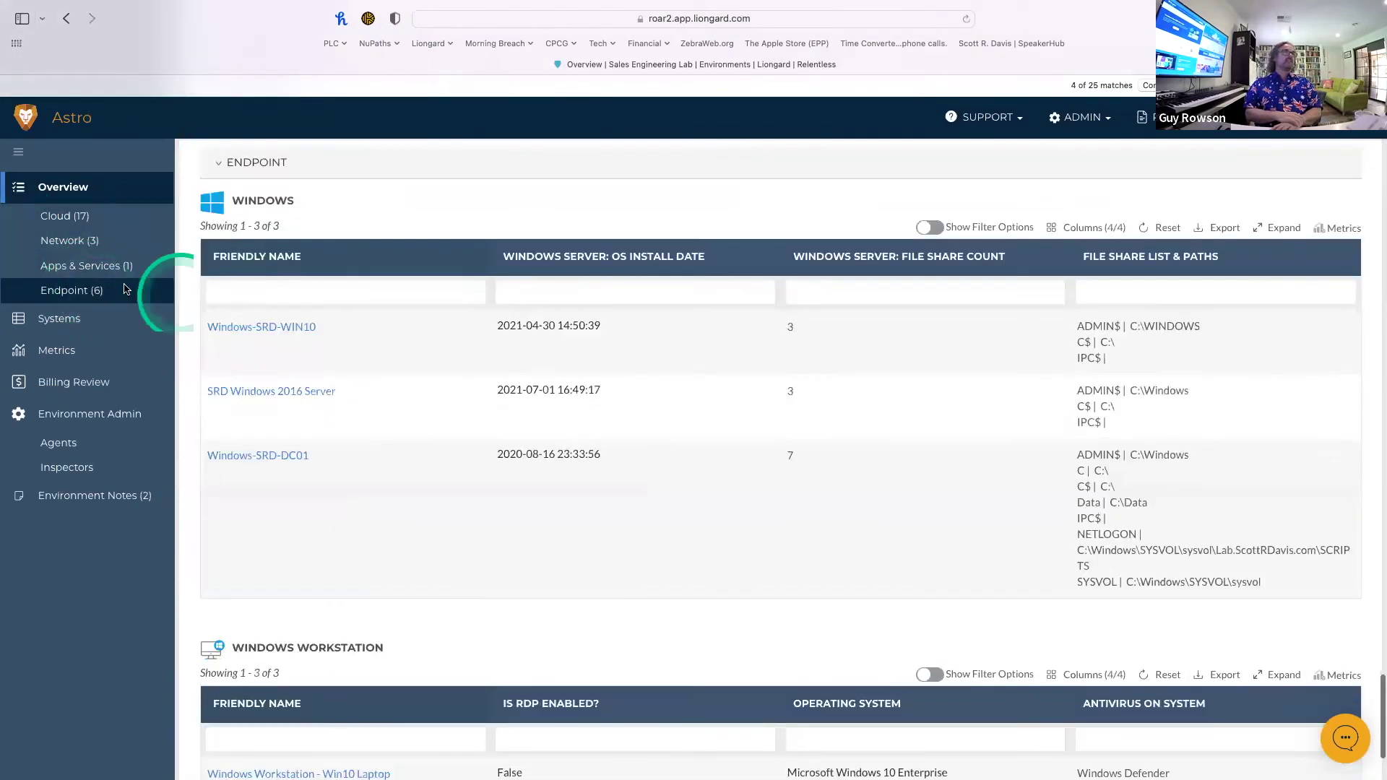
click(271, 446)
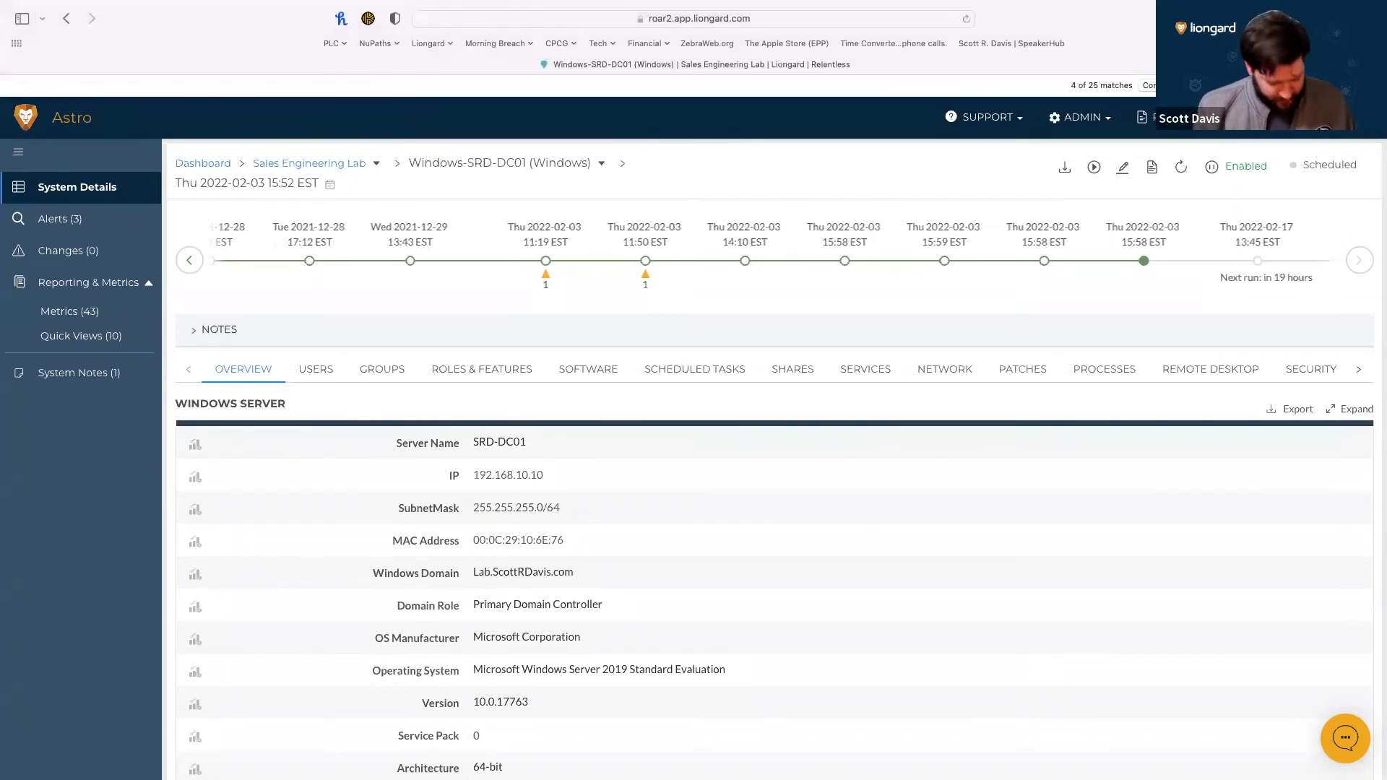
Load the Liongard pricing page (liongard.com/pr) in a new Safari tab.
key(super+t)
text(liongard.com)
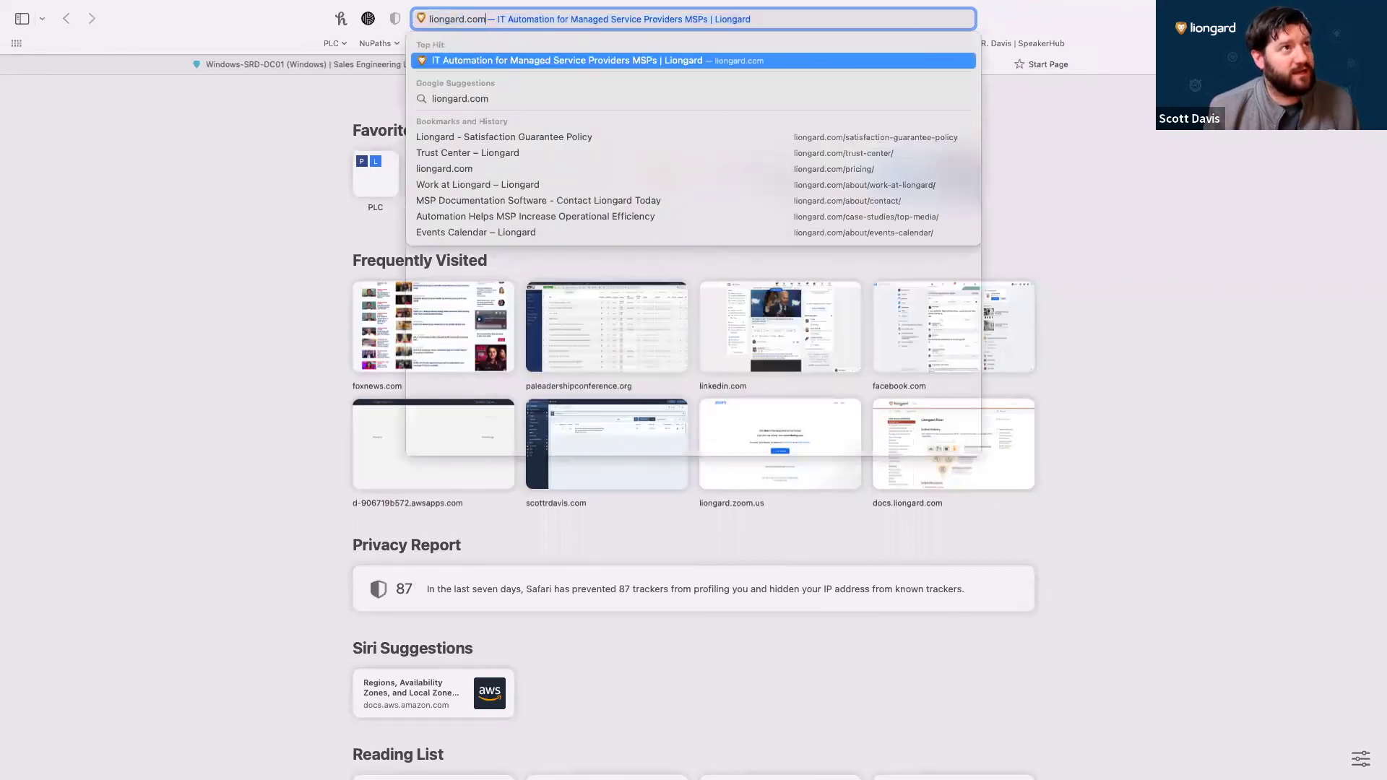
text(/pr)
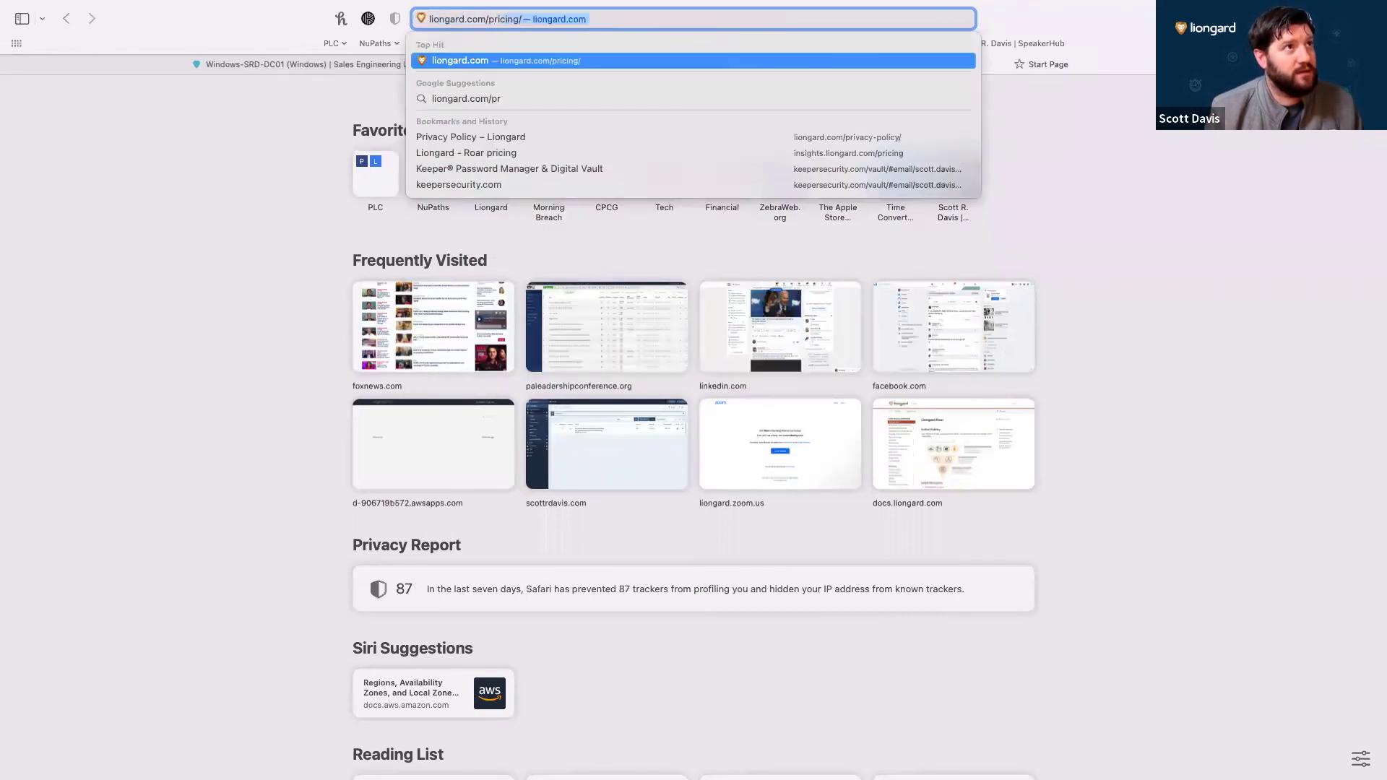
key(Return)
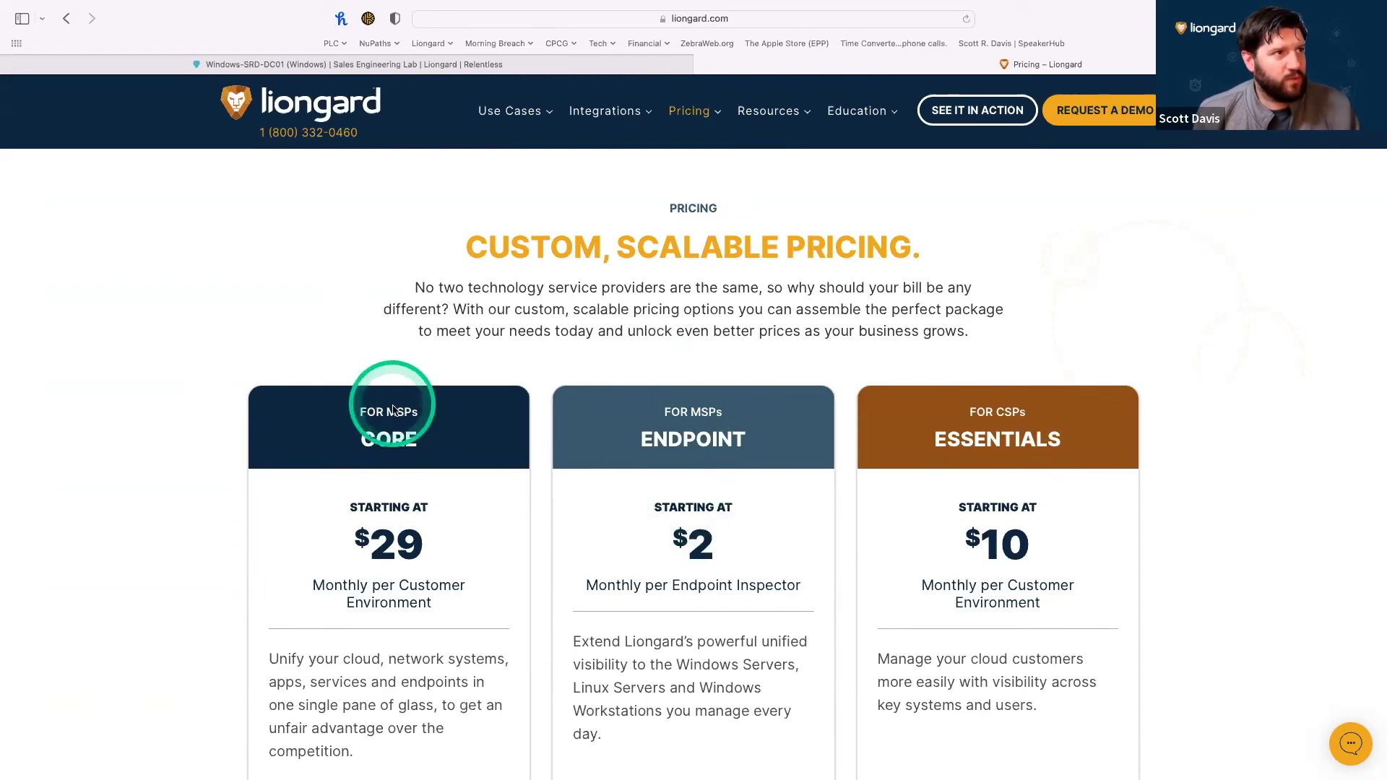
Open the Core plan's detailed pricing and highlight its tiers, including $17 for 75–99 environments and 100+.
scroll(378, 497, down, 5)
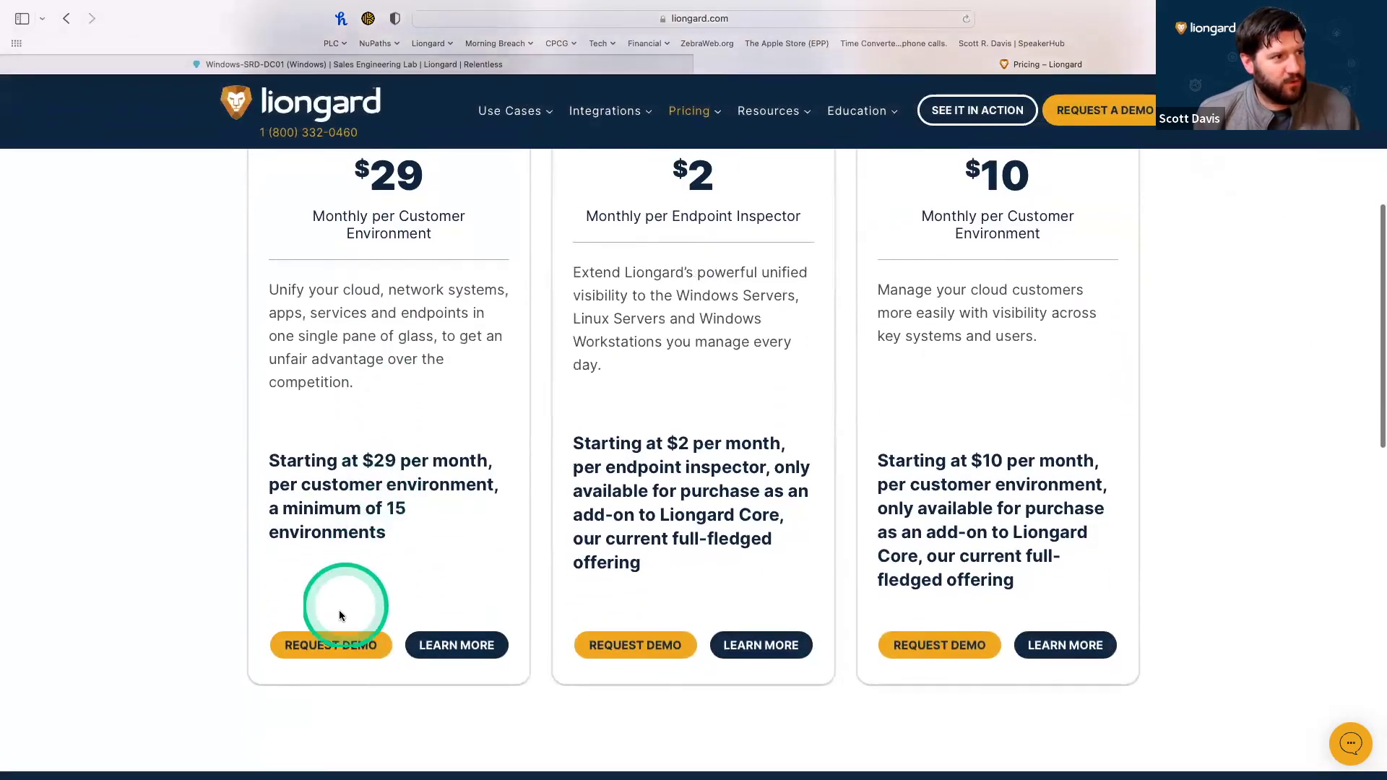
click(452, 647)
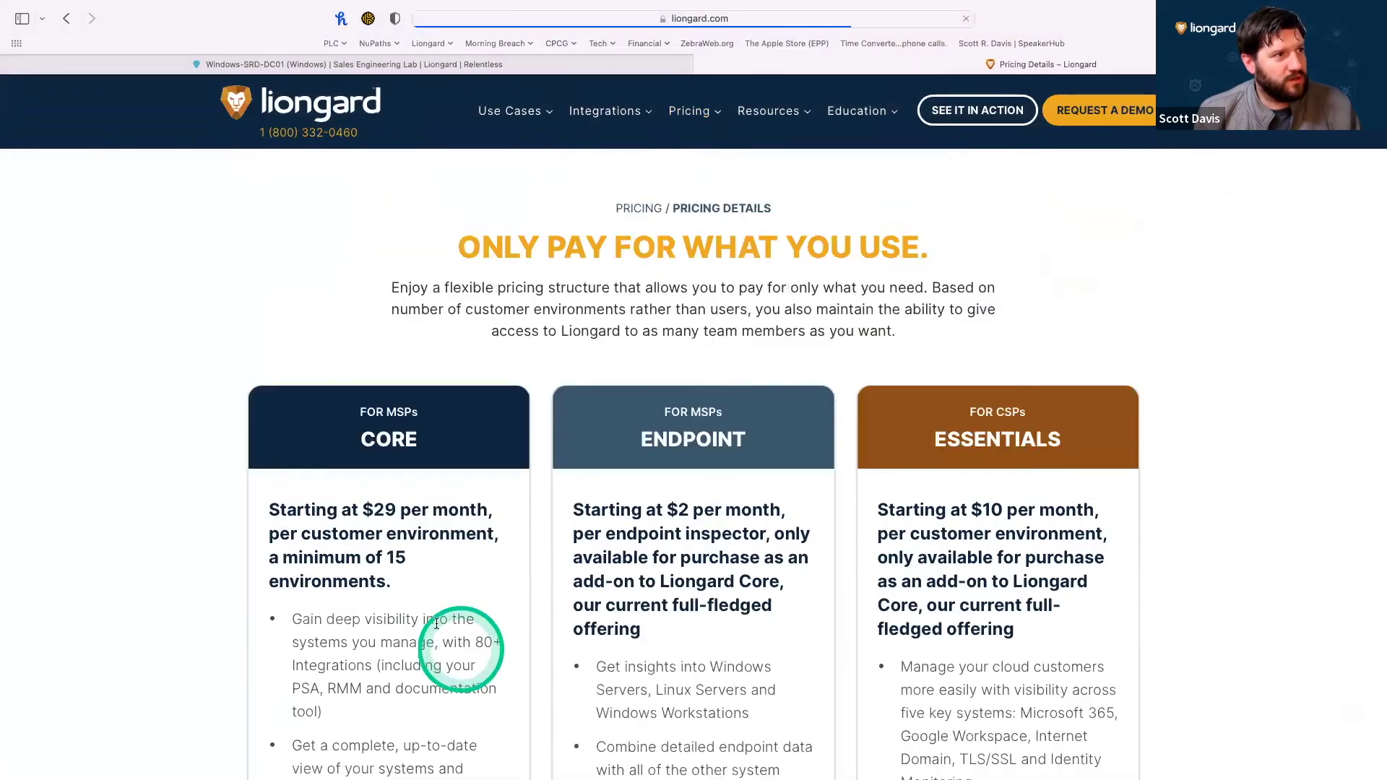
scroll(422, 610, down, 1)
scroll(421, 609, down, 10)
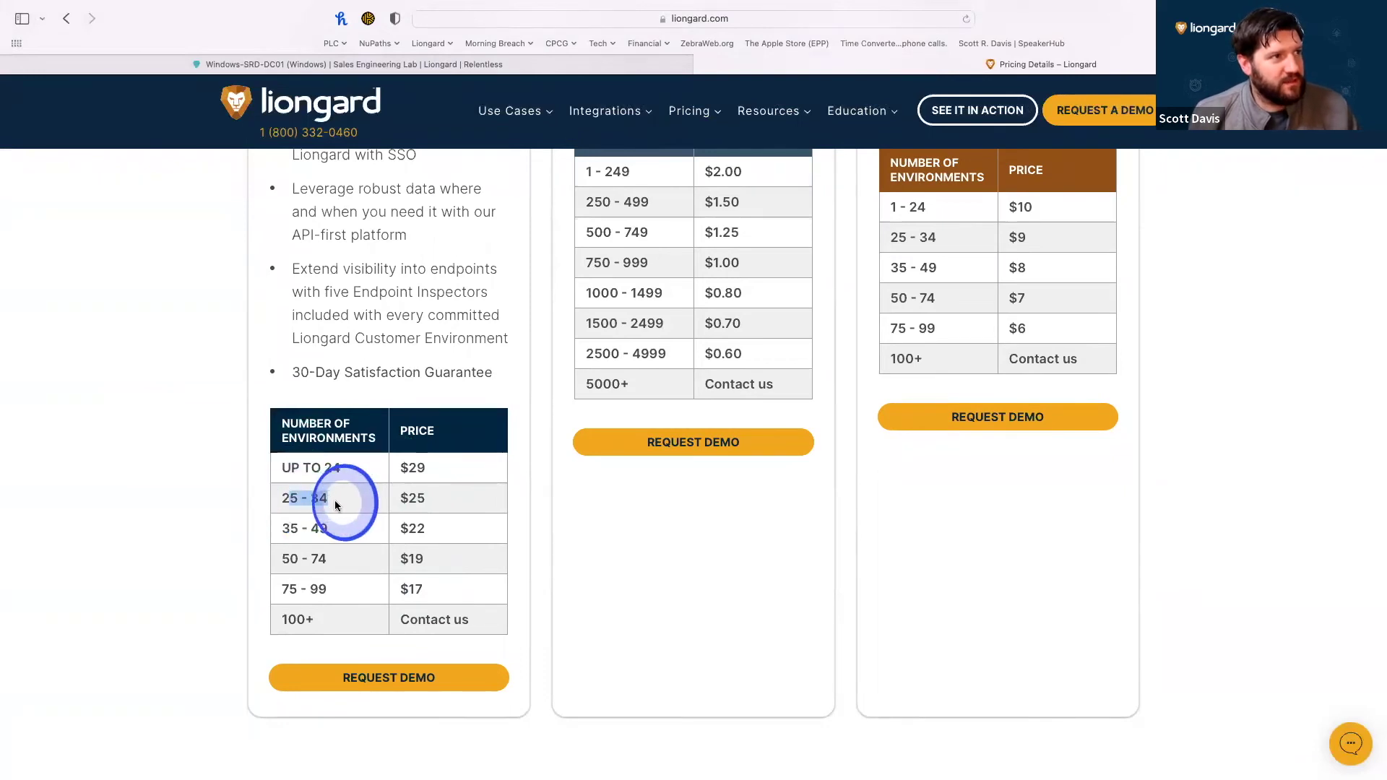
drag(299, 528, 377, 527)
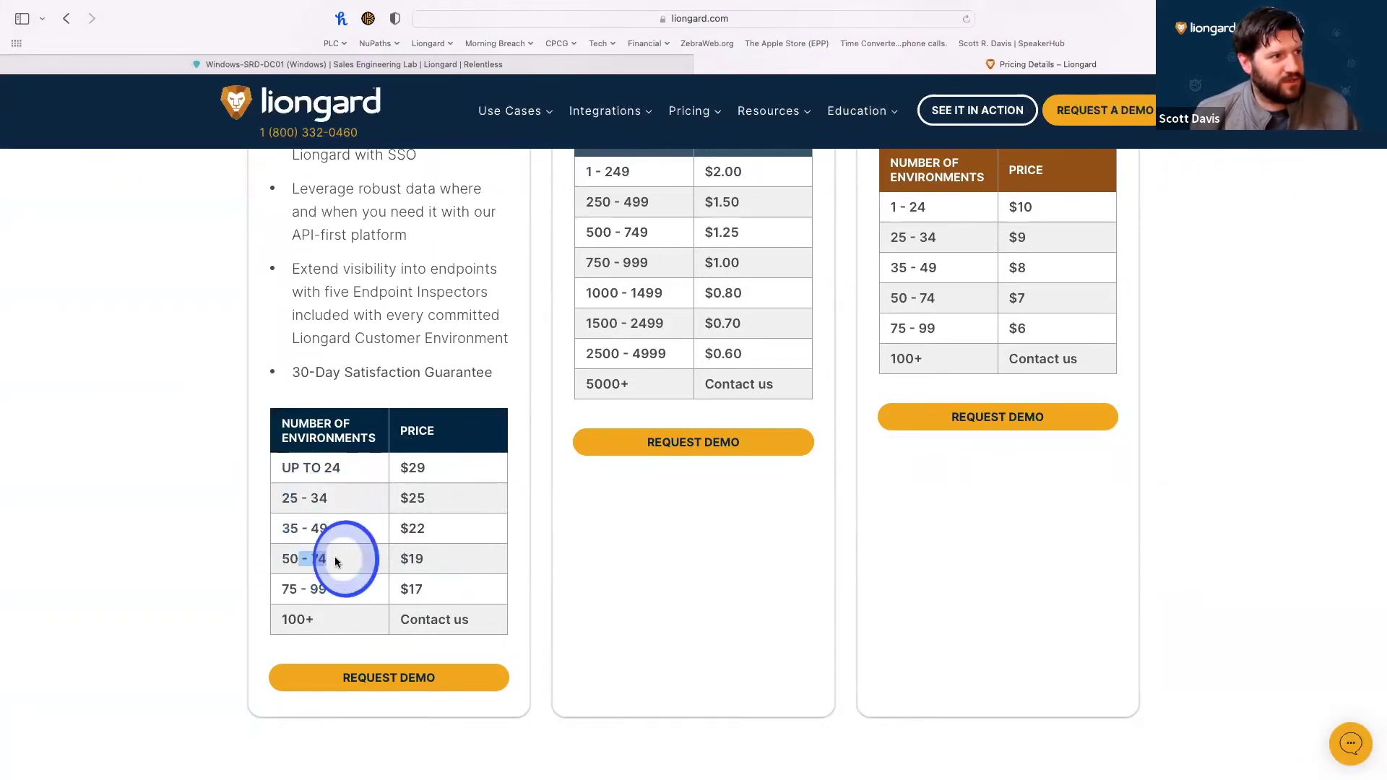
drag(228, 582, 454, 596)
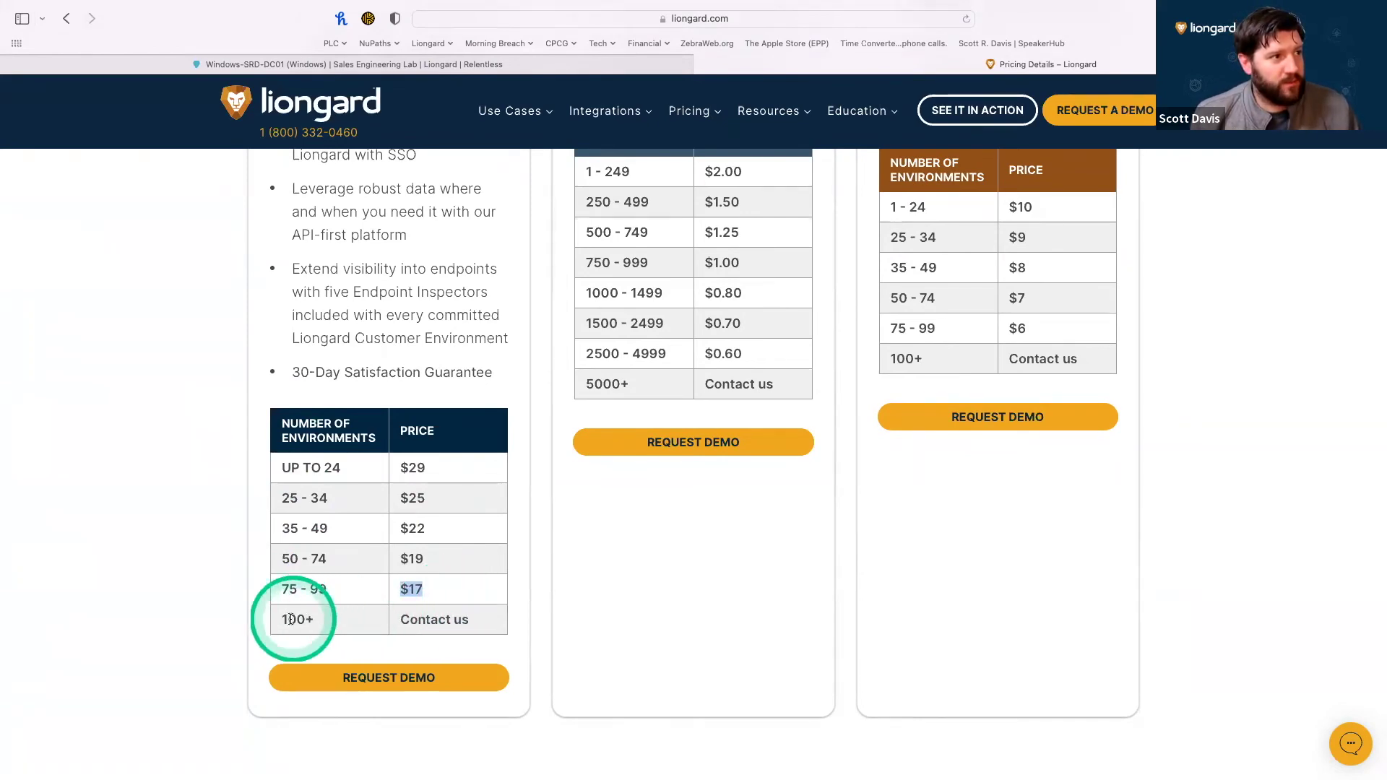
drag(288, 619, 408, 619)
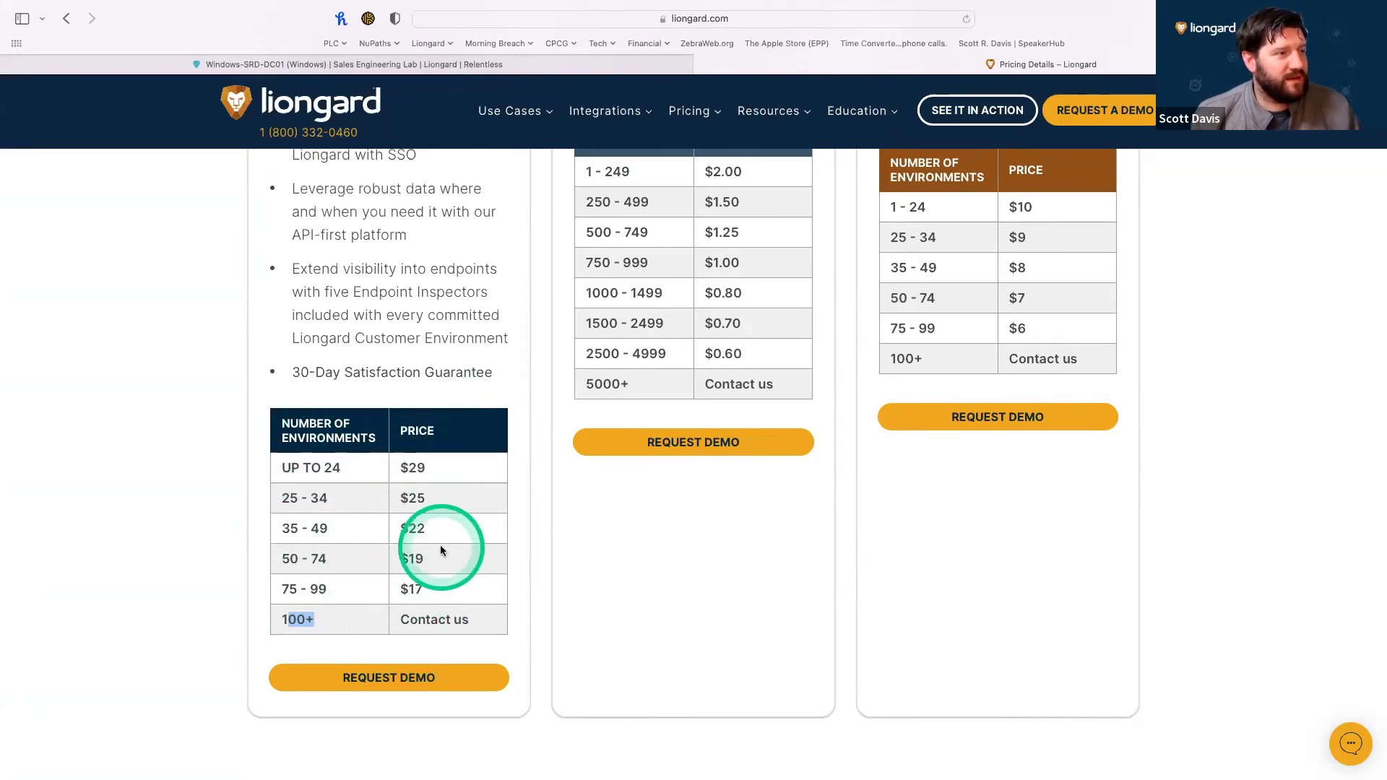
Highlight the $0.80 Endpoint inspector price tier, then scroll back to the pricing page heading.
scroll(726, 455, up, 10)
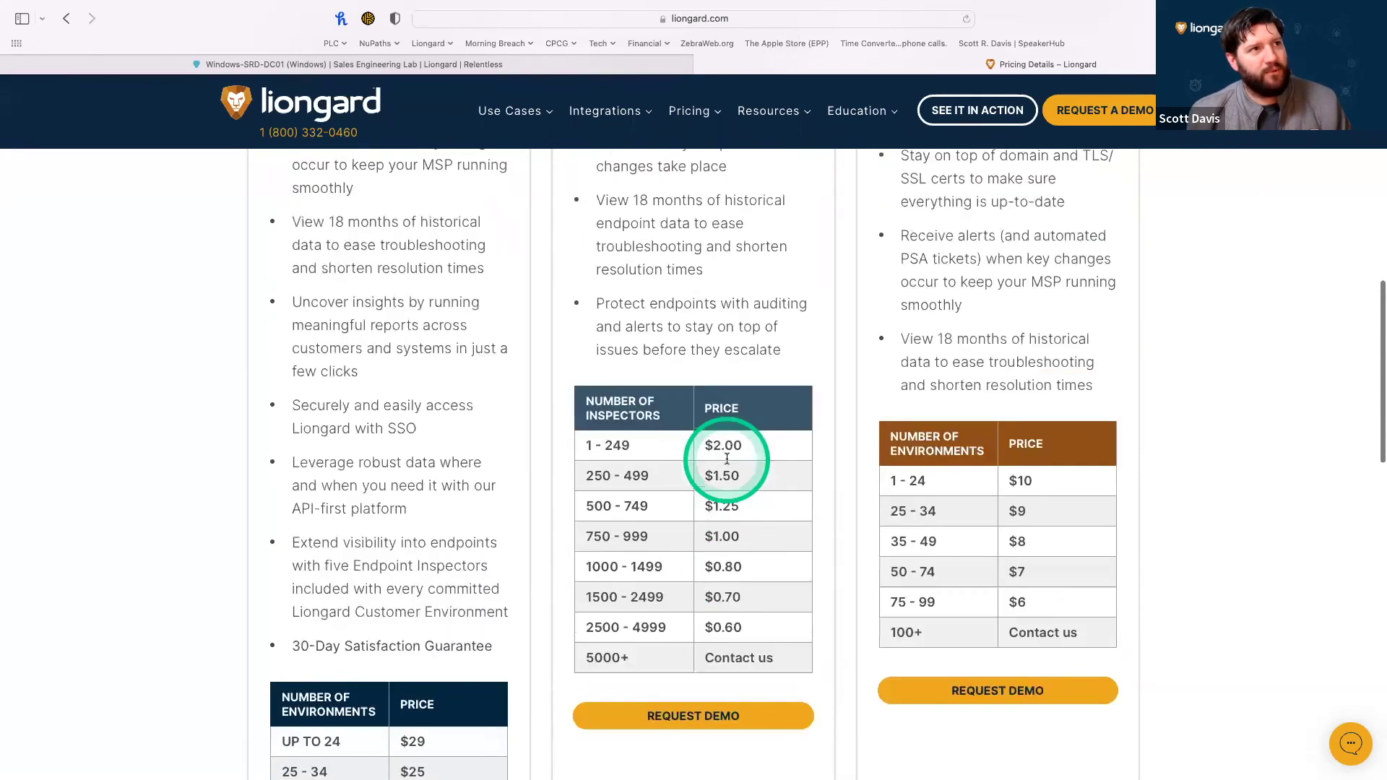
scroll(727, 443, up, 6)
scroll(727, 441, down, 10)
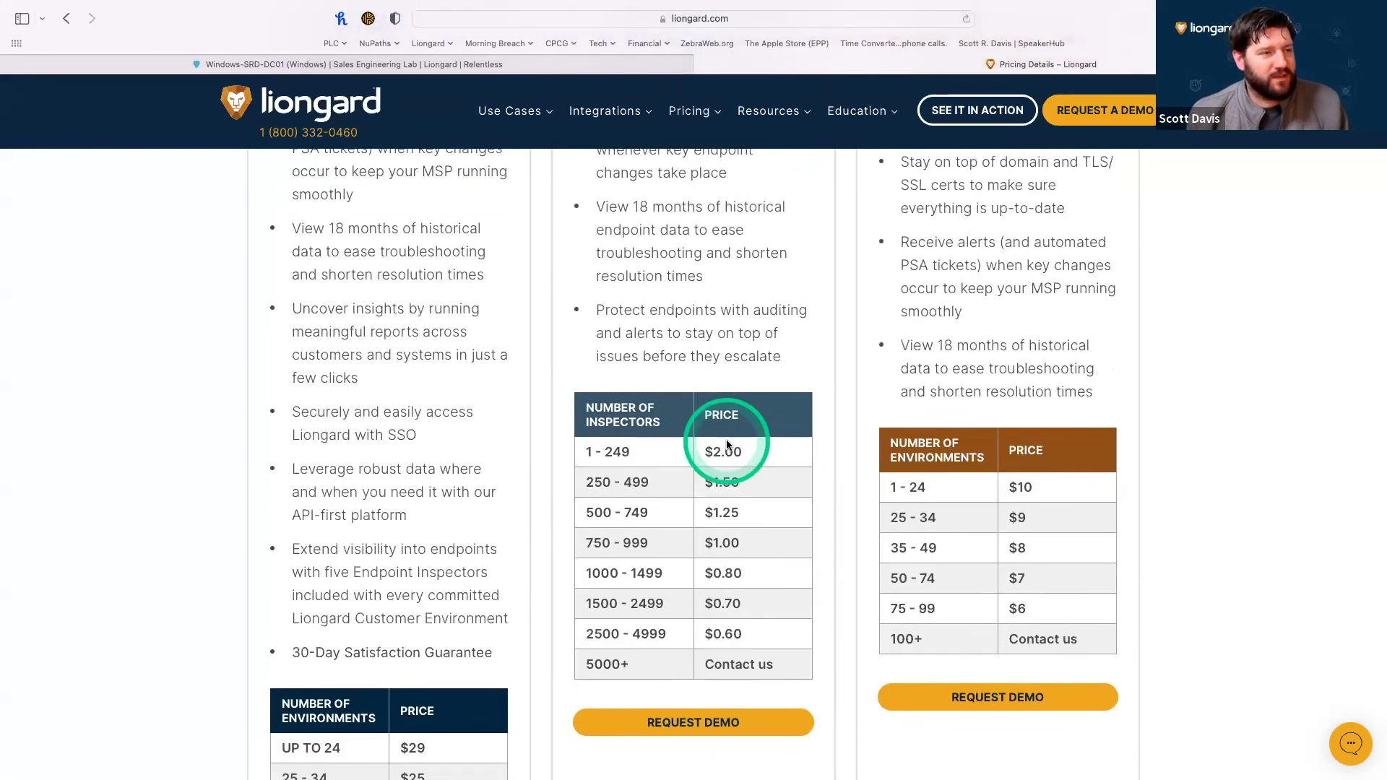
scroll(726, 442, down, 7)
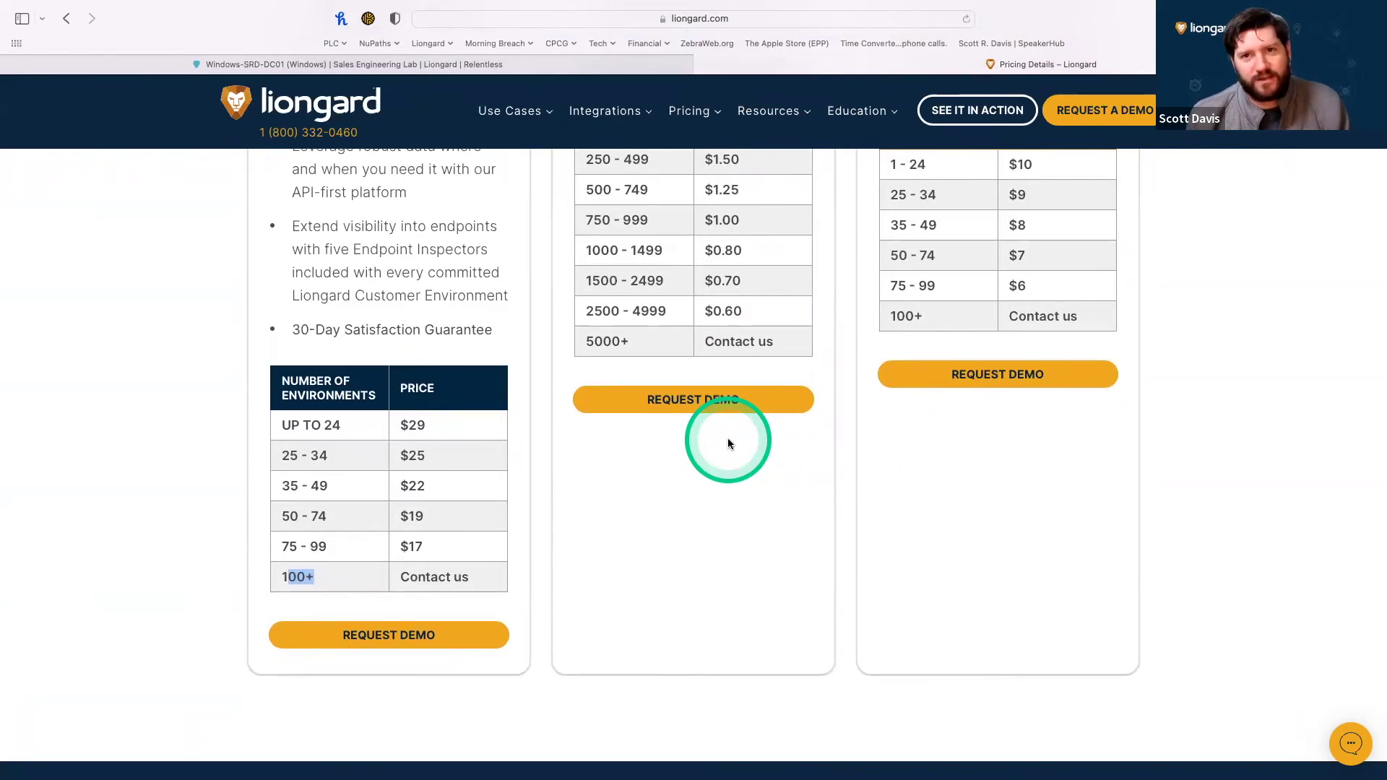
scroll(728, 442, up, 5)
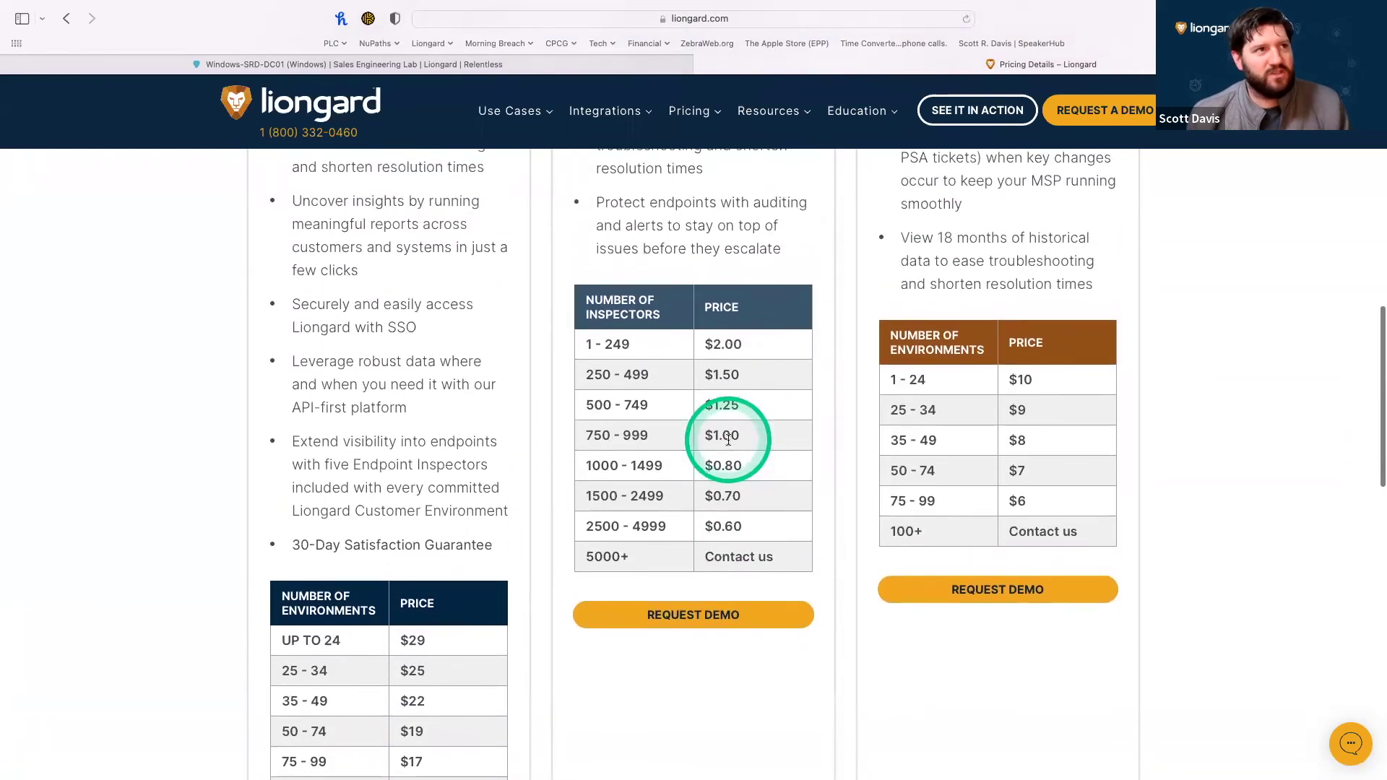
scroll(729, 443, up, 5)
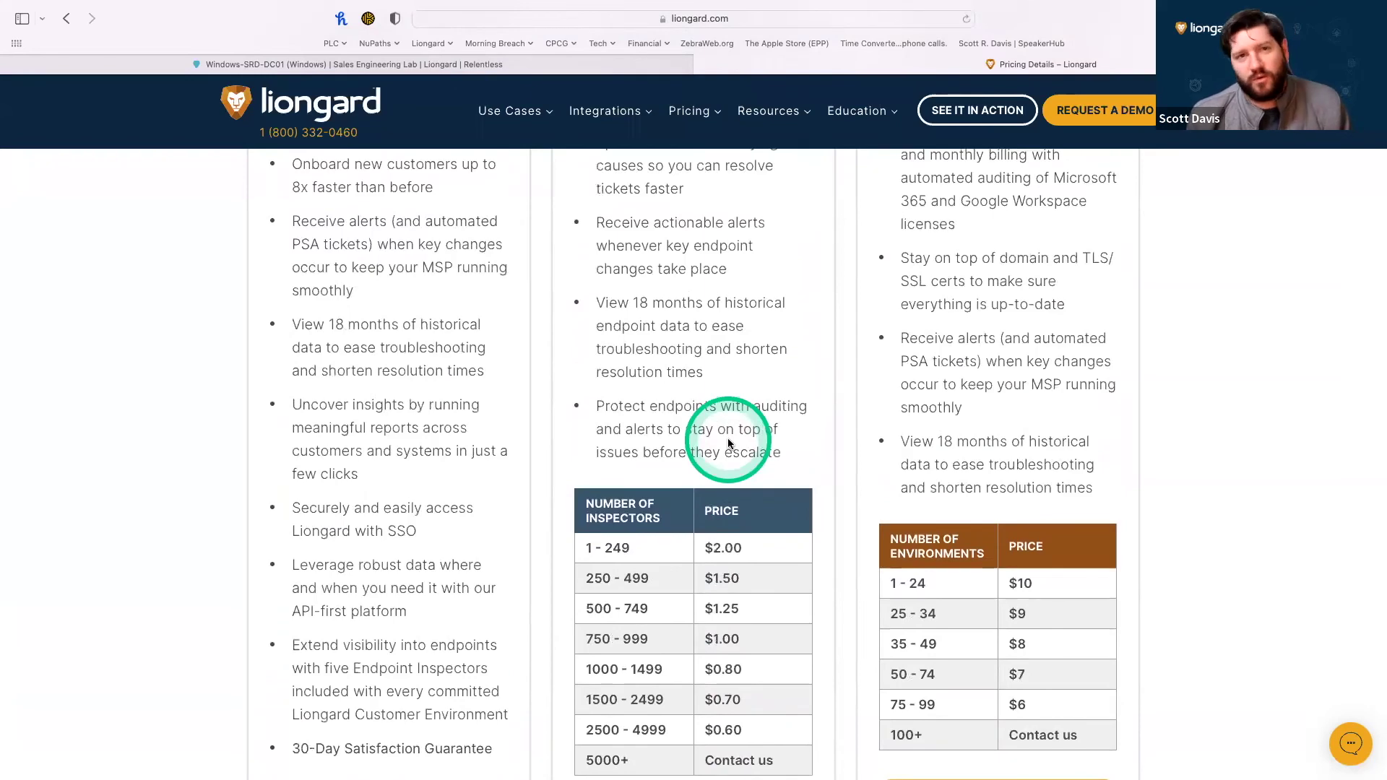
scroll(729, 442, up, 6)
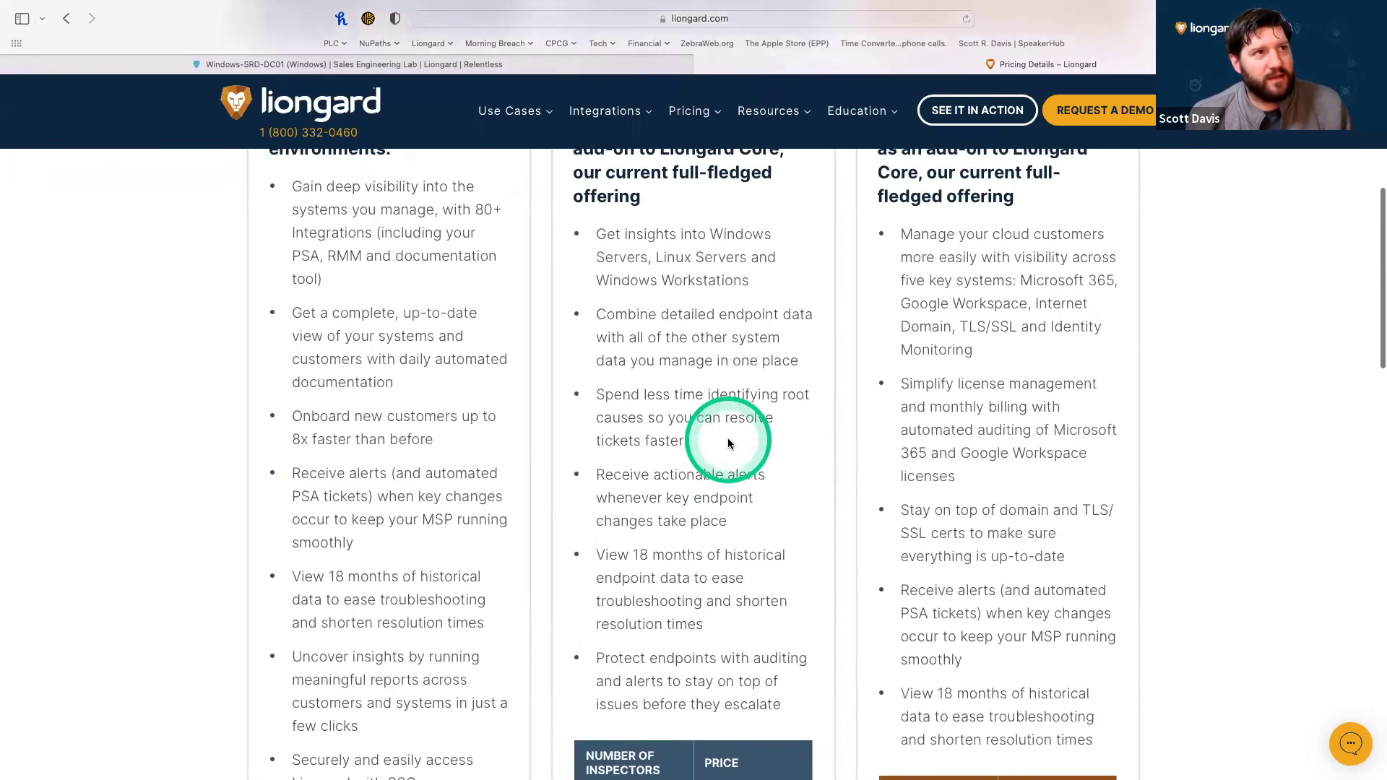
scroll(729, 442, down, 7)
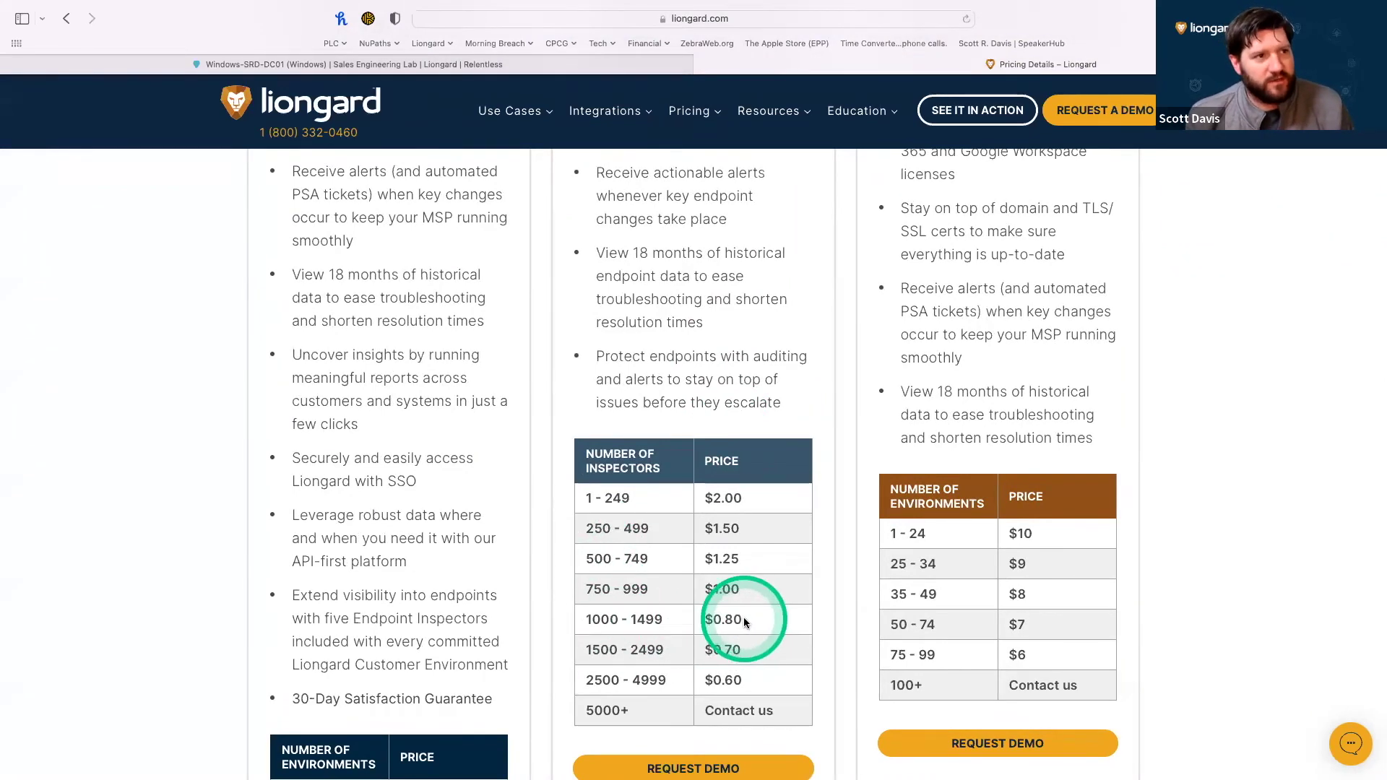
drag(744, 622, 707, 619)
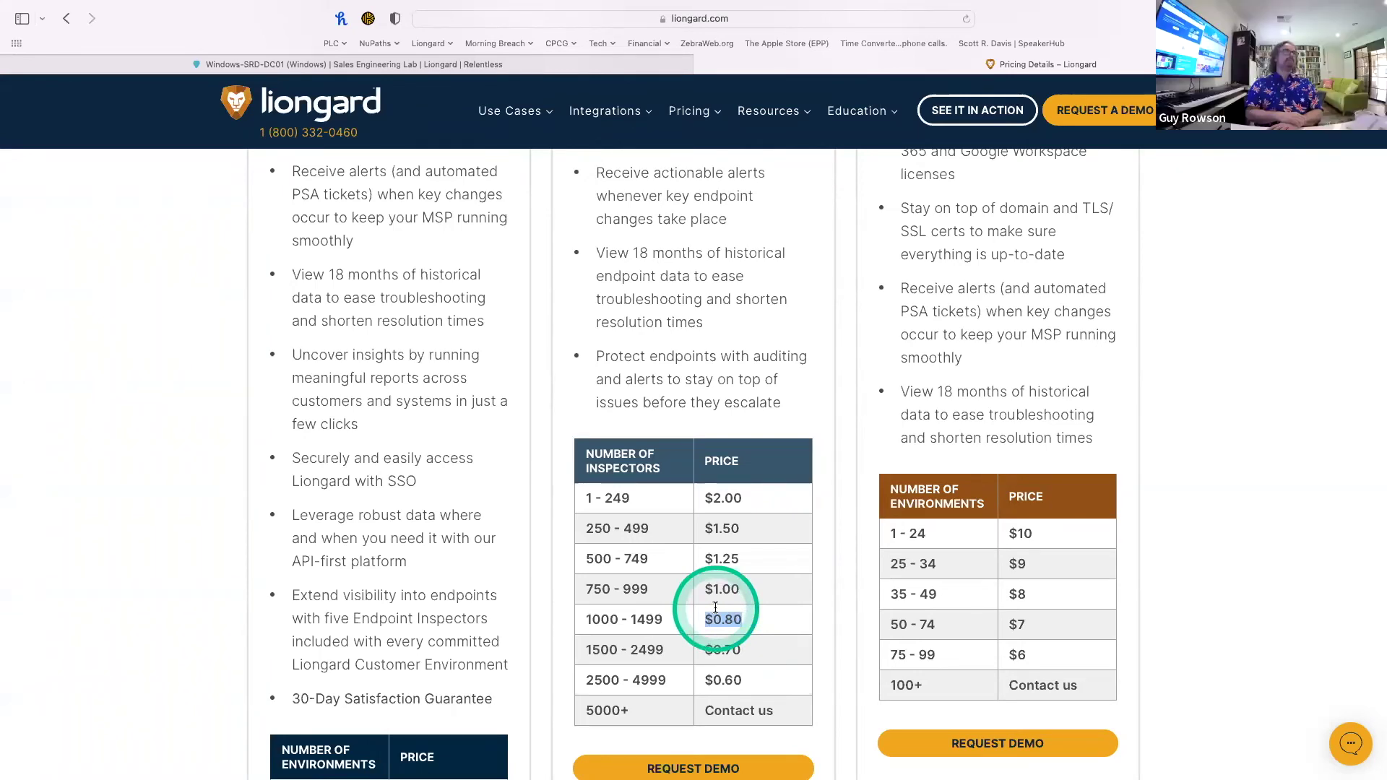
scroll(715, 607, up, 7)
scroll(716, 608, up, 4)
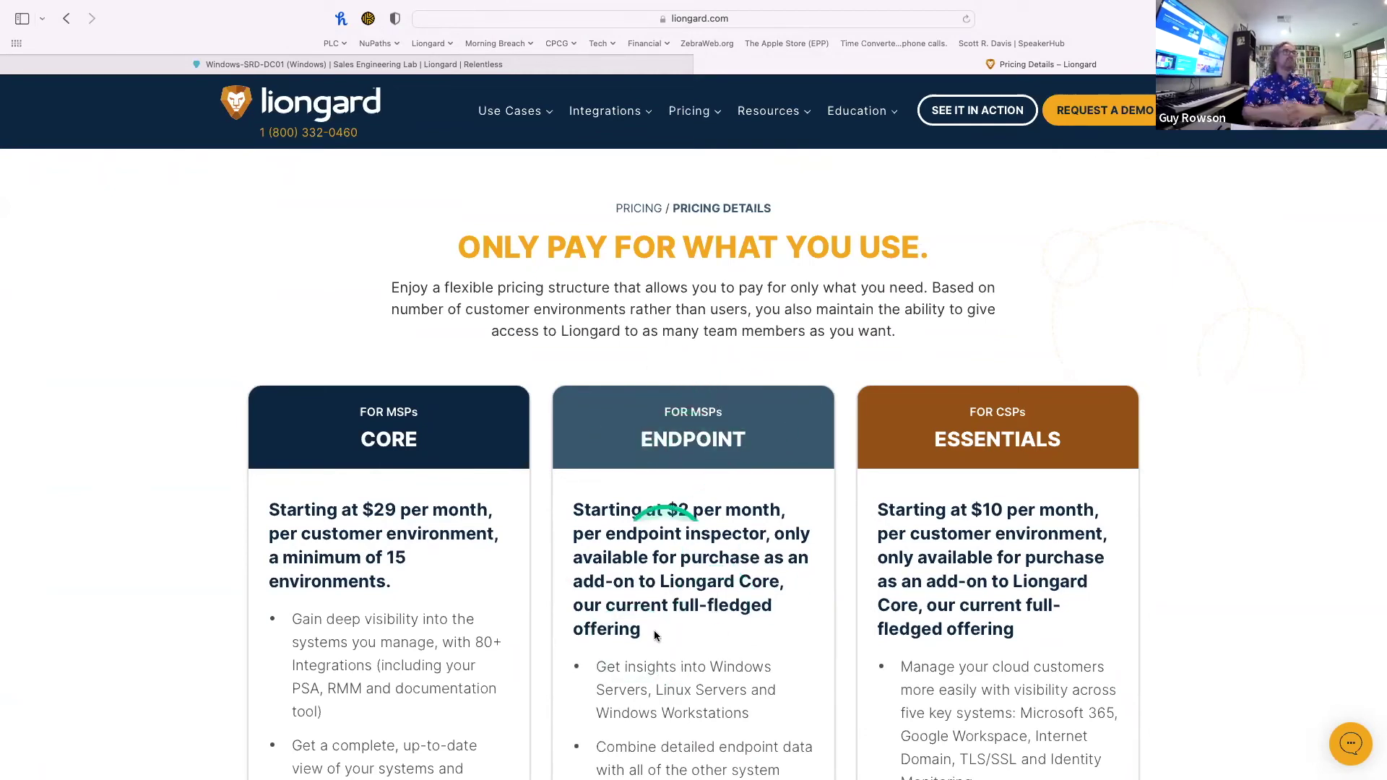
Highlight the Windows Servers, Linux Servers and Windows Workstations coverage, then close the Pricing Details tab.
drag(710, 666, 757, 721)
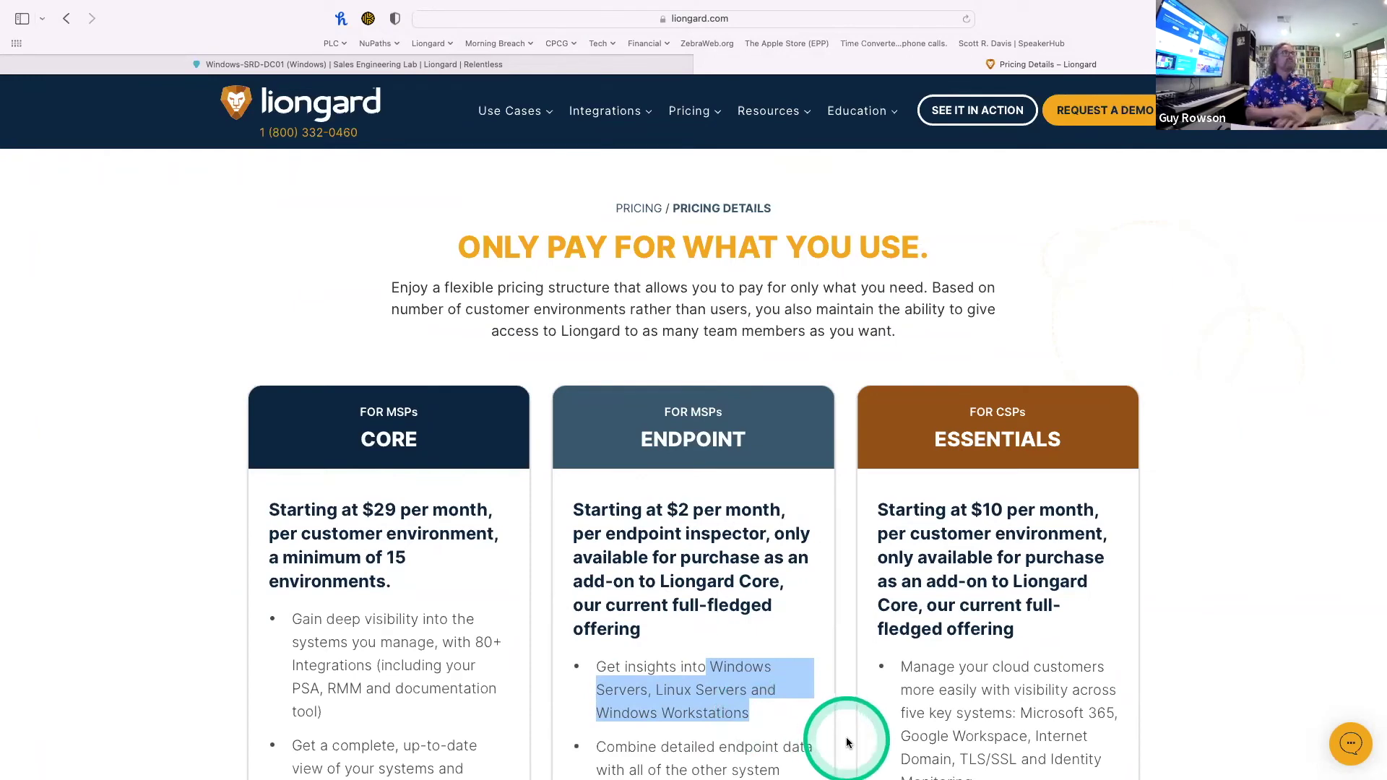
scroll(847, 743, down, 3)
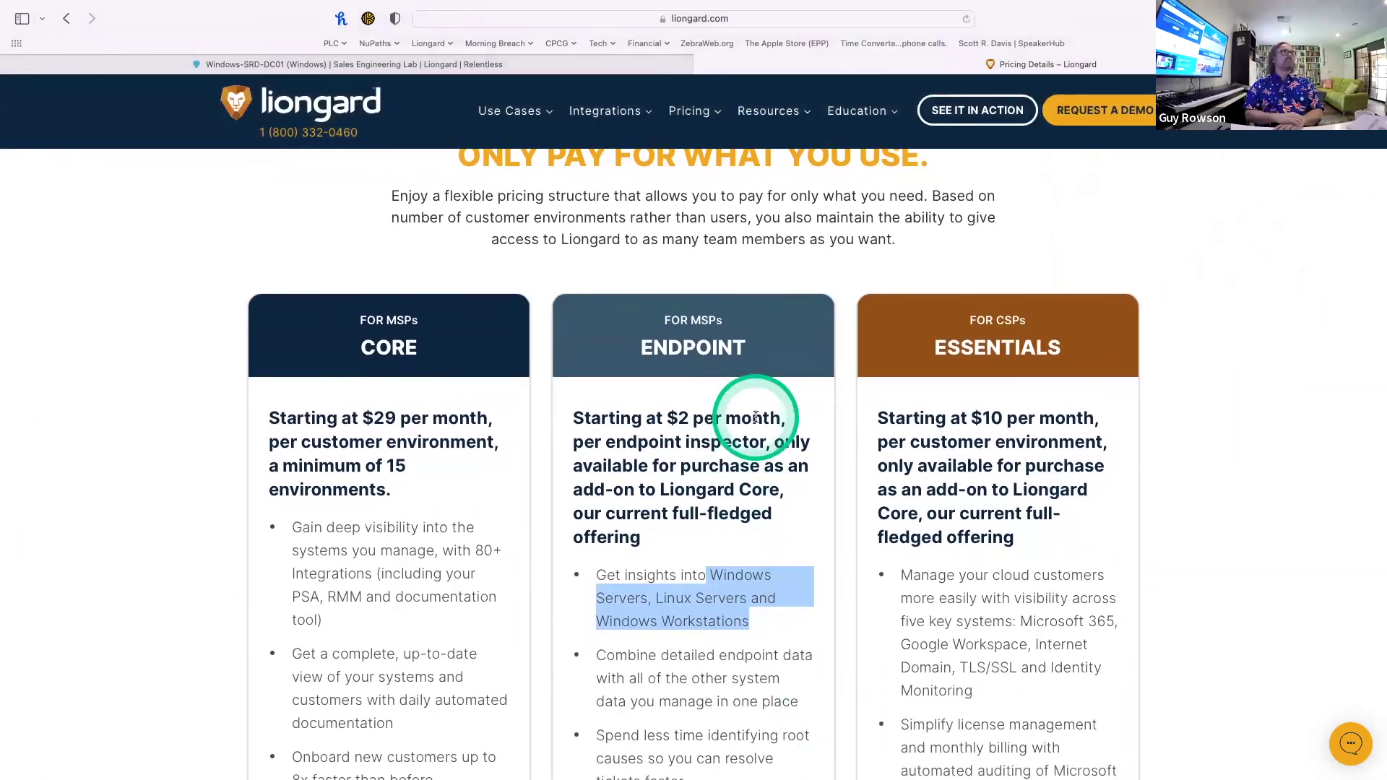
click(703, 64)
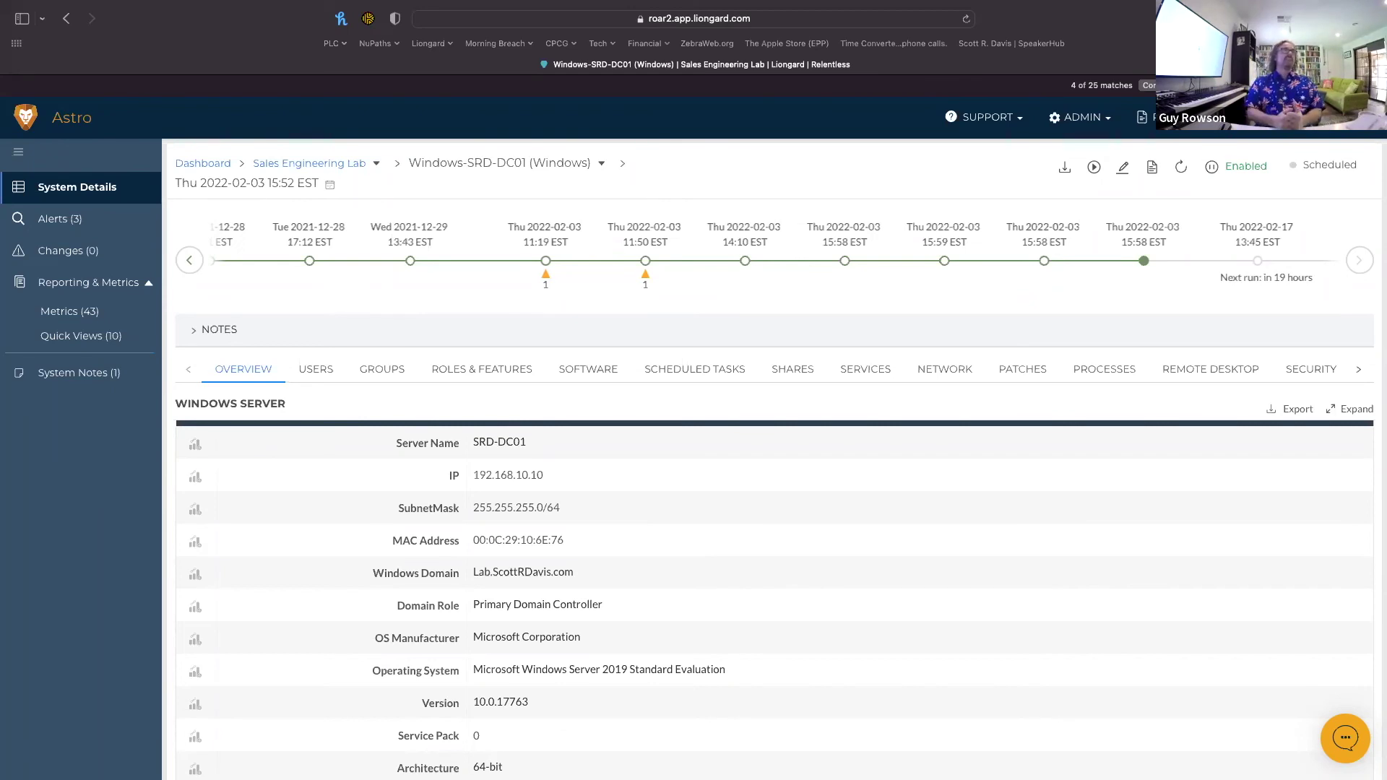
click(1021, 145)
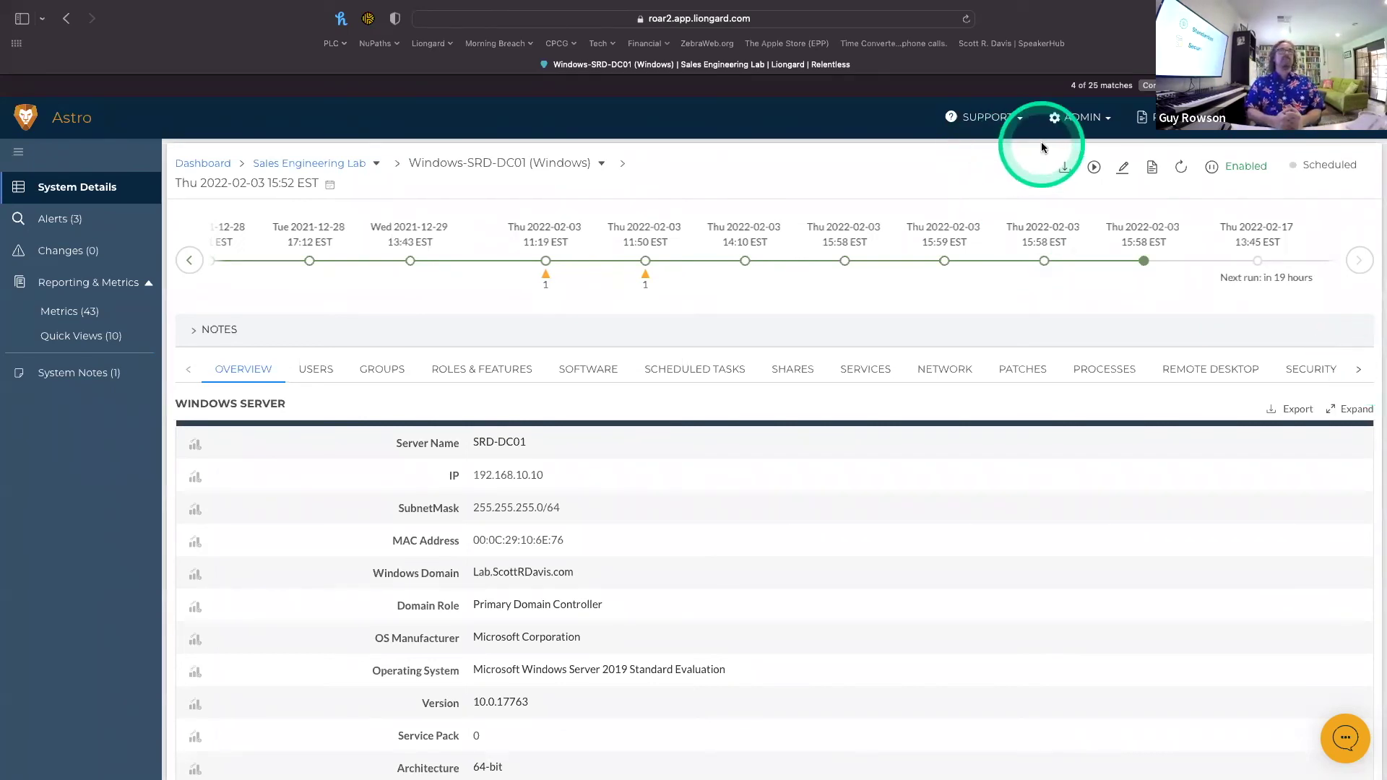
Go to ADMIN > Integrations, then reopen the ADMIN menu.
click(1082, 119)
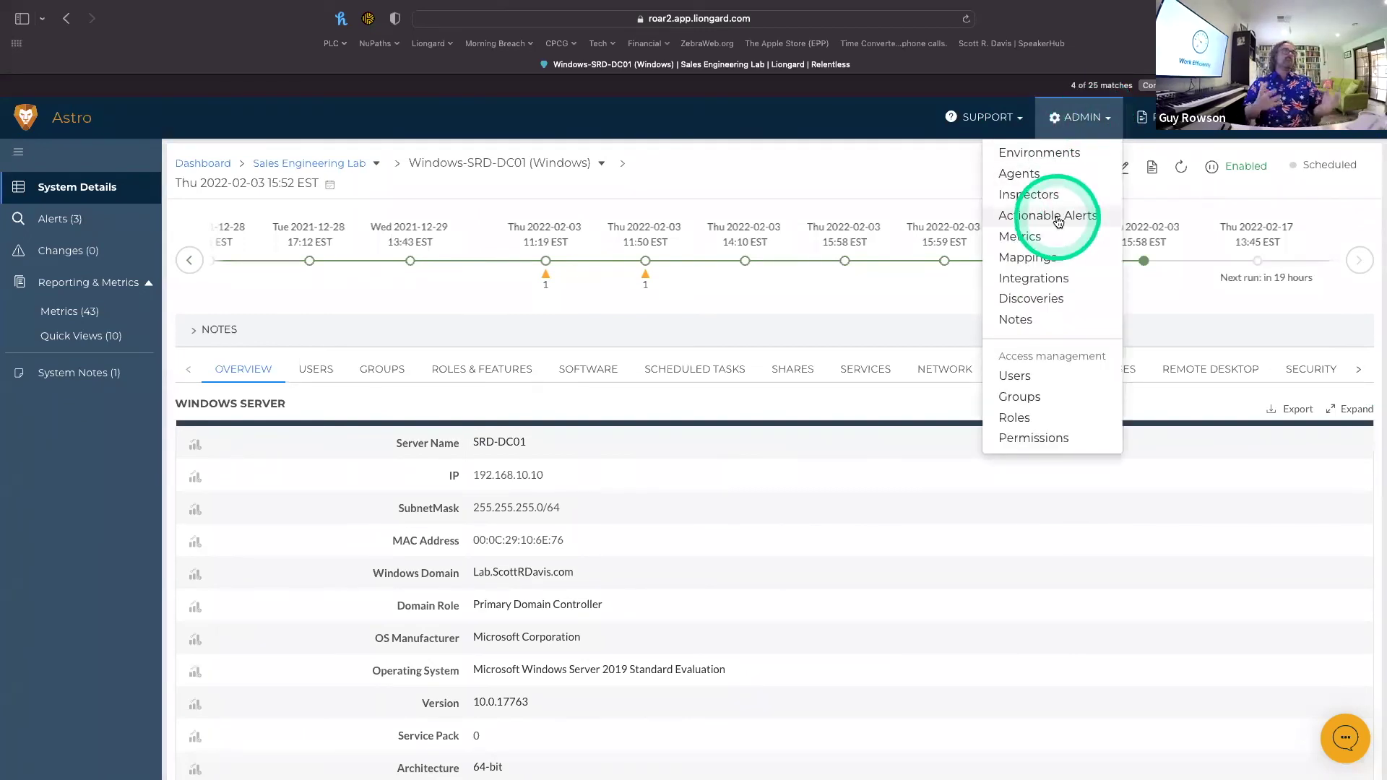
click(1053, 278)
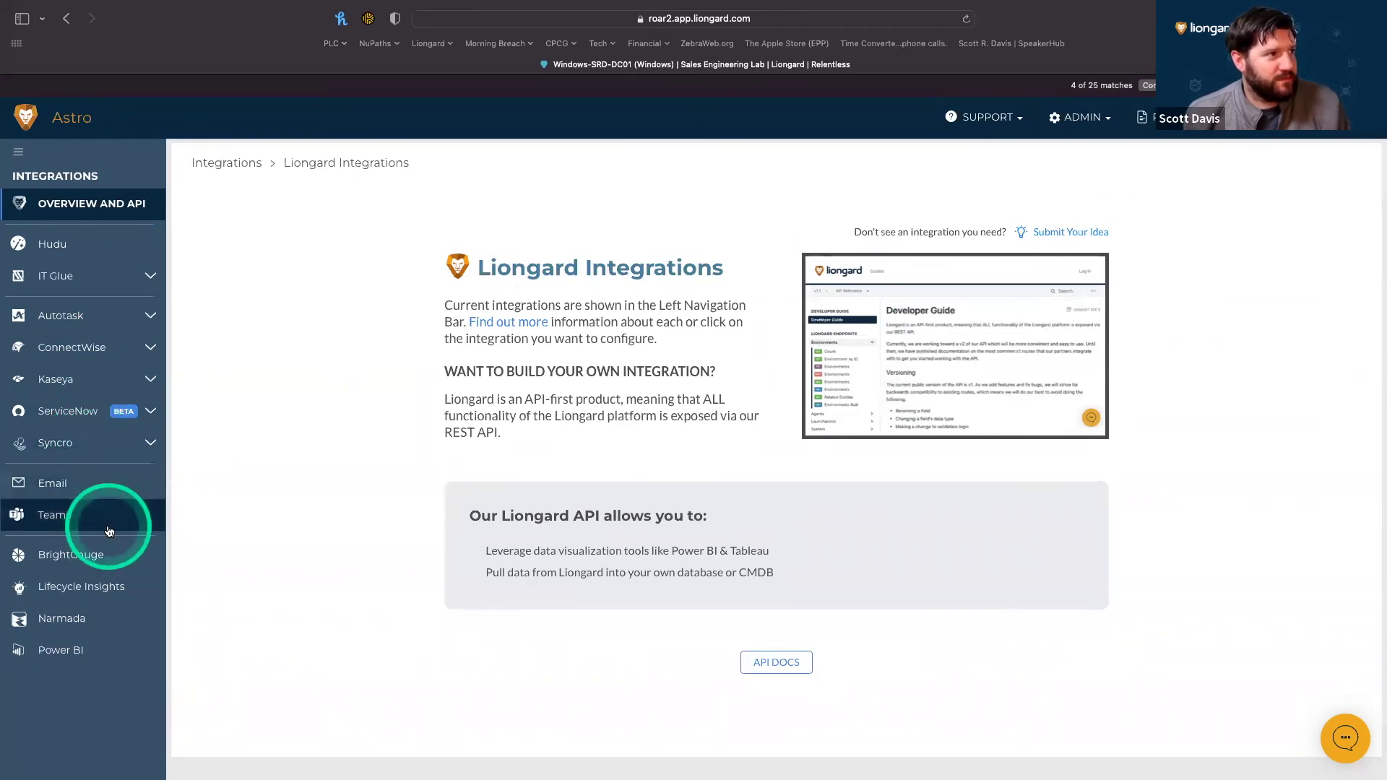
click(1082, 118)
Open Actionable Alerts and filter rule names by 'expiration', leaving 8 rules.
click(1063, 215)
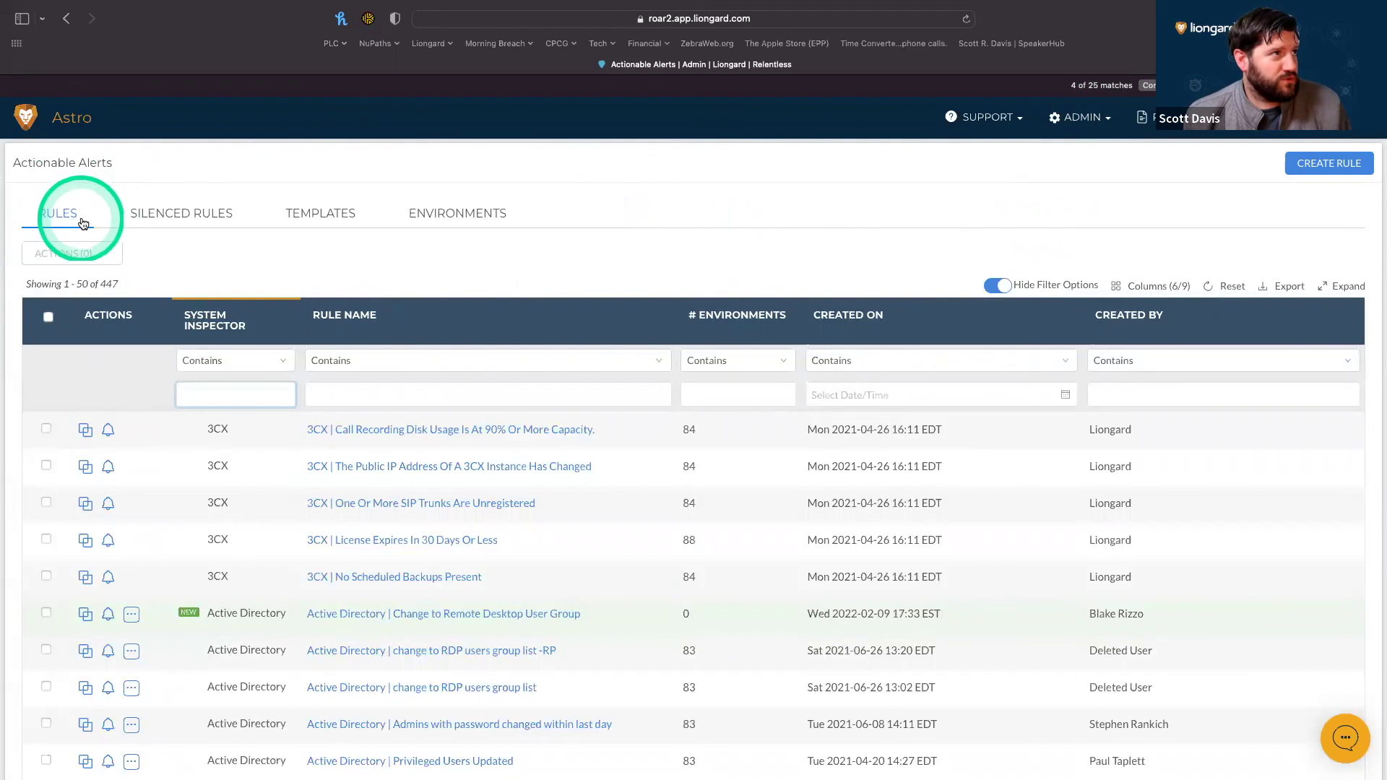
click(465, 367)
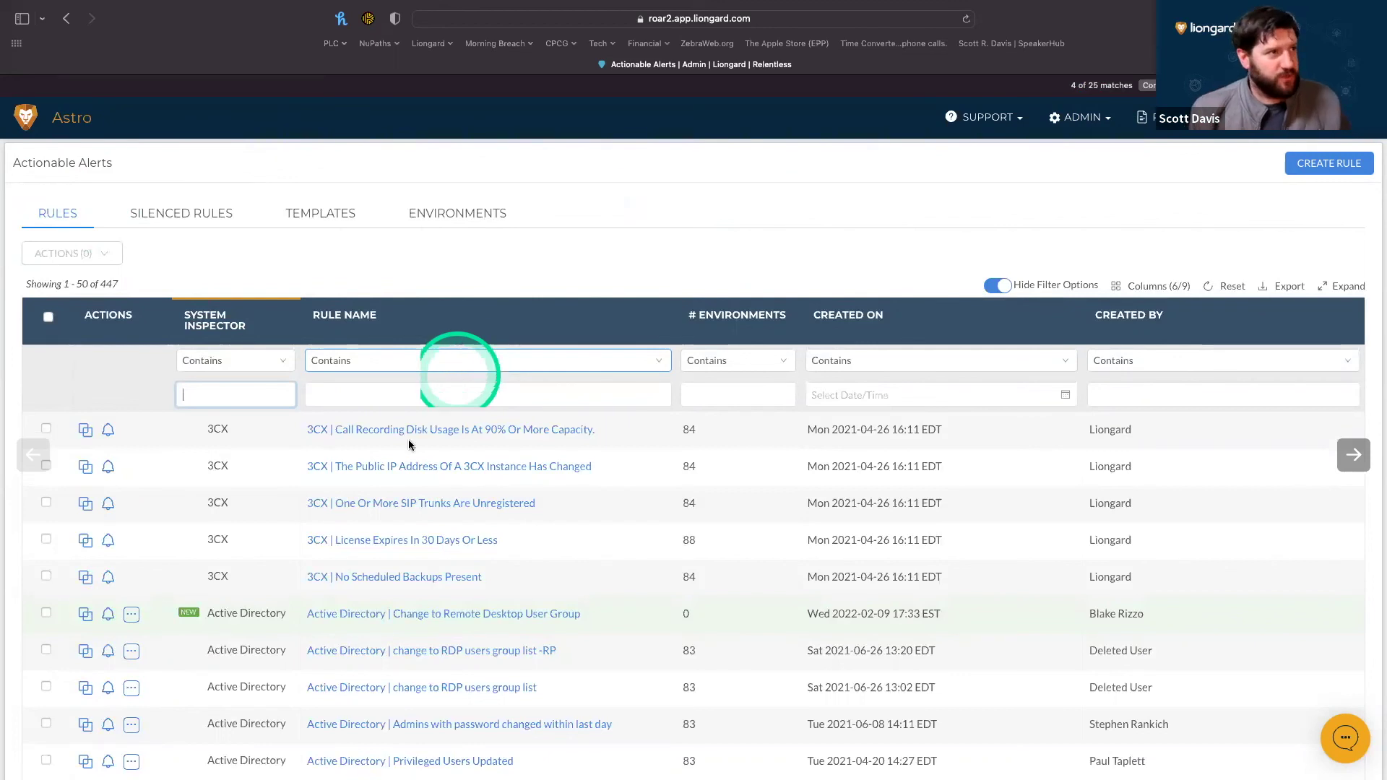
click(402, 396)
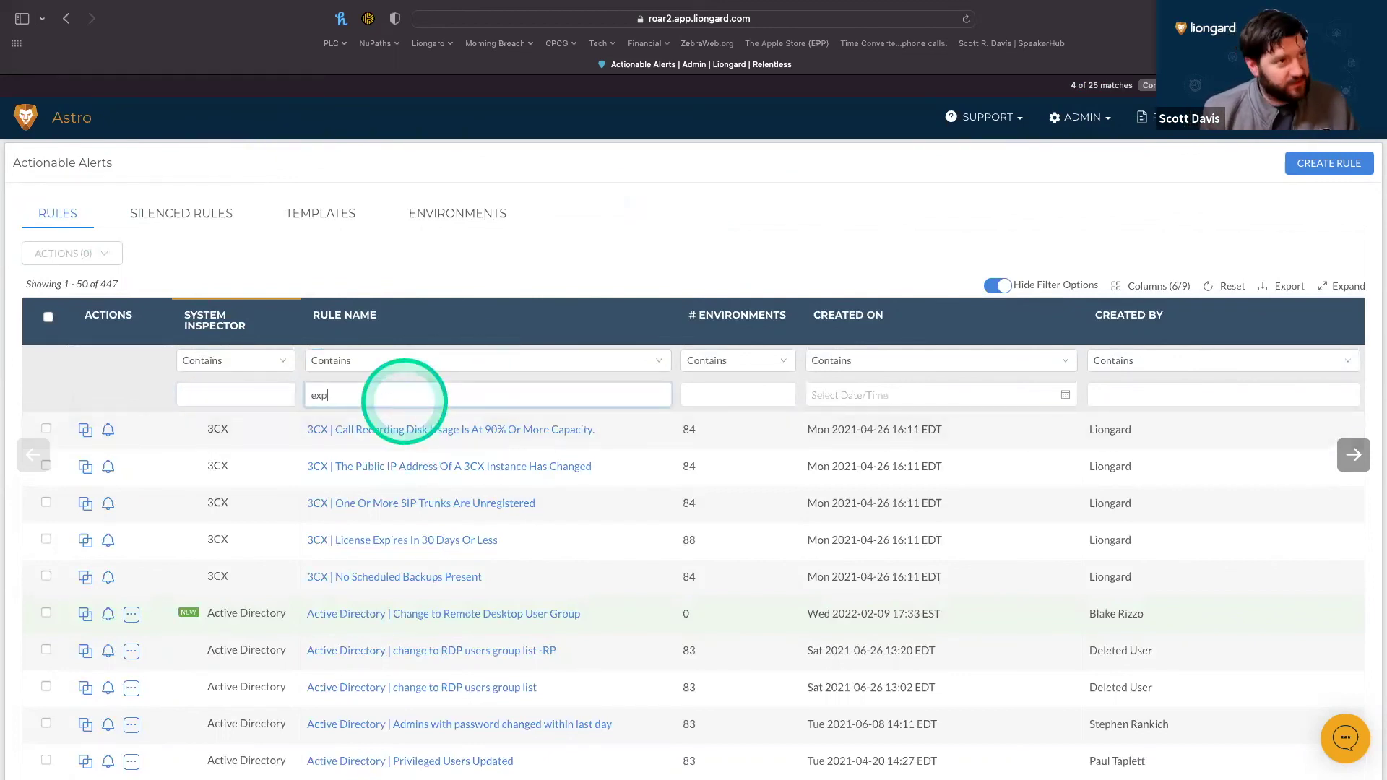
text(expiration)
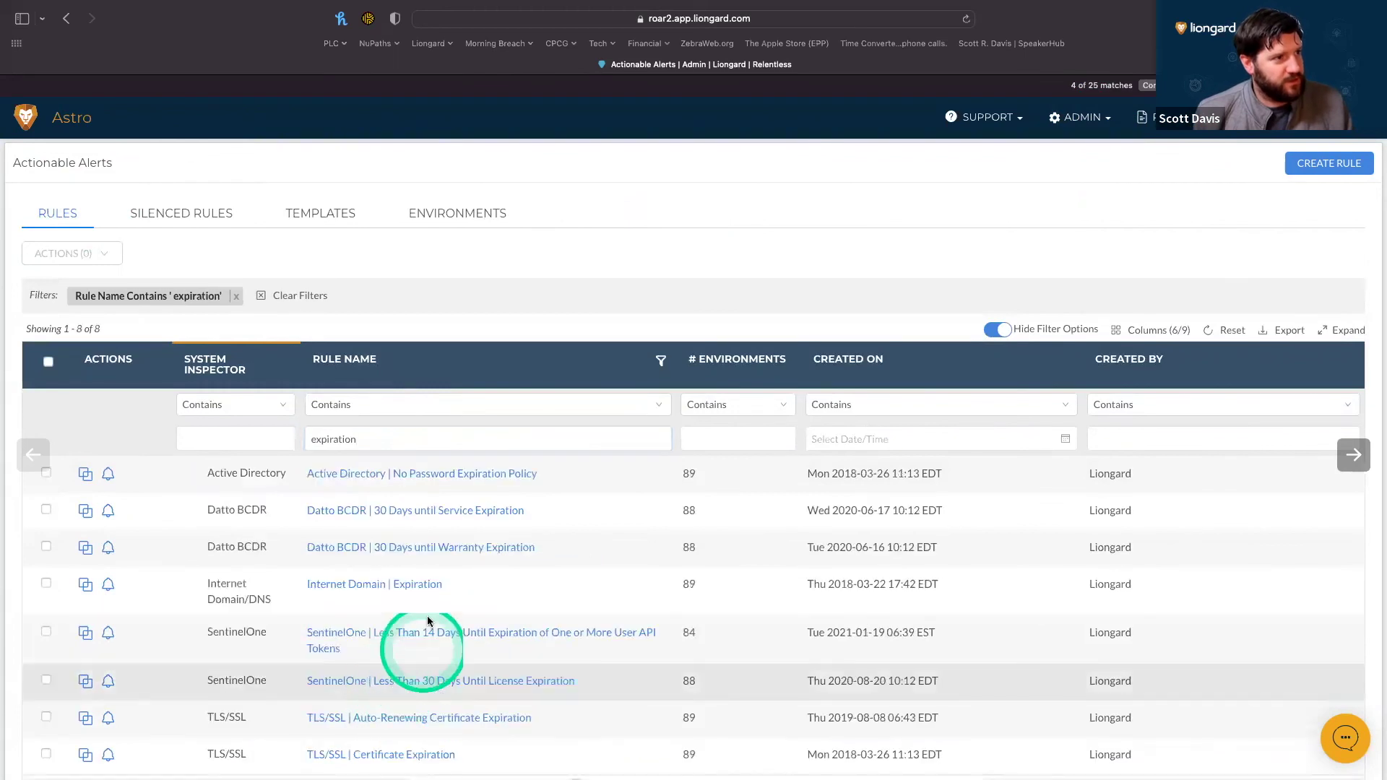
Show the Internet Domain | Expiration rule's 30, 15 and 5 day thresholds, then clone it.
click(397, 585)
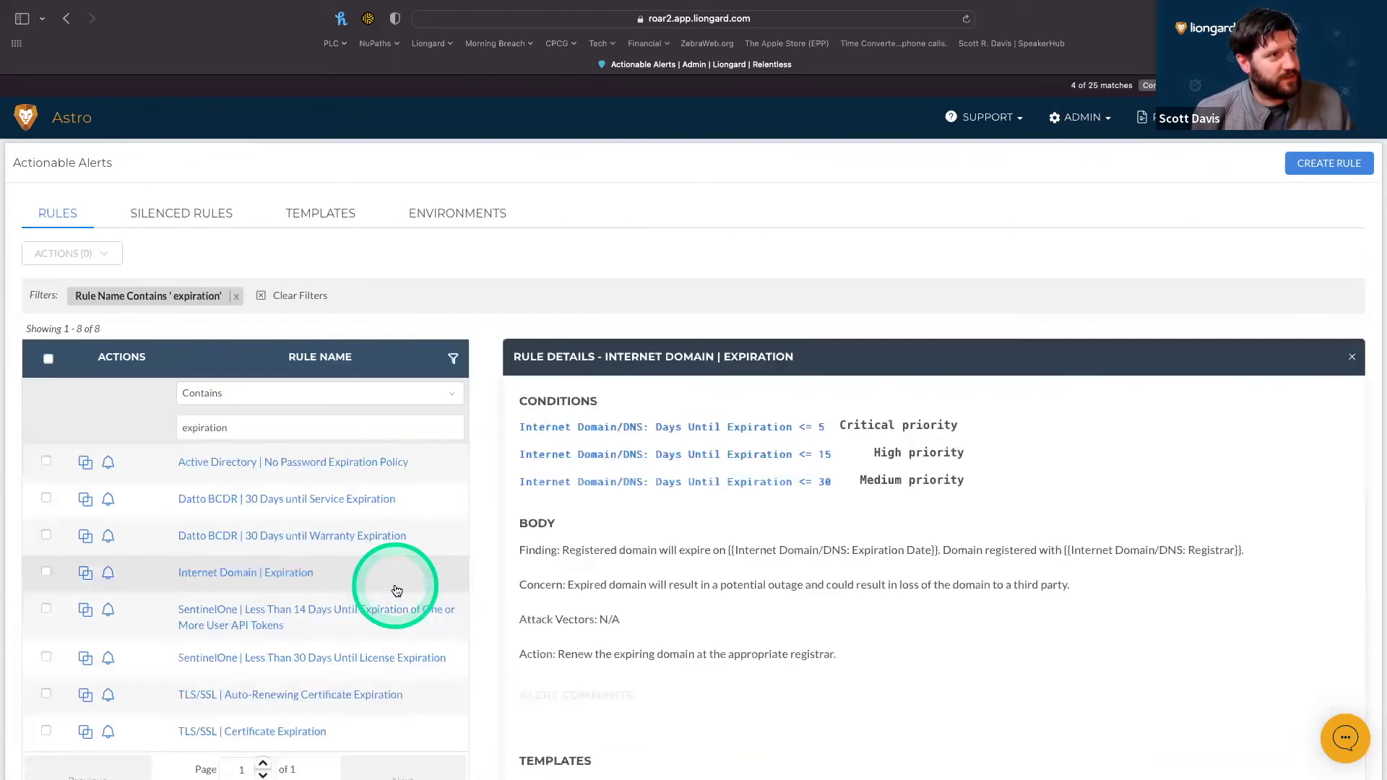
drag(831, 482, 815, 482)
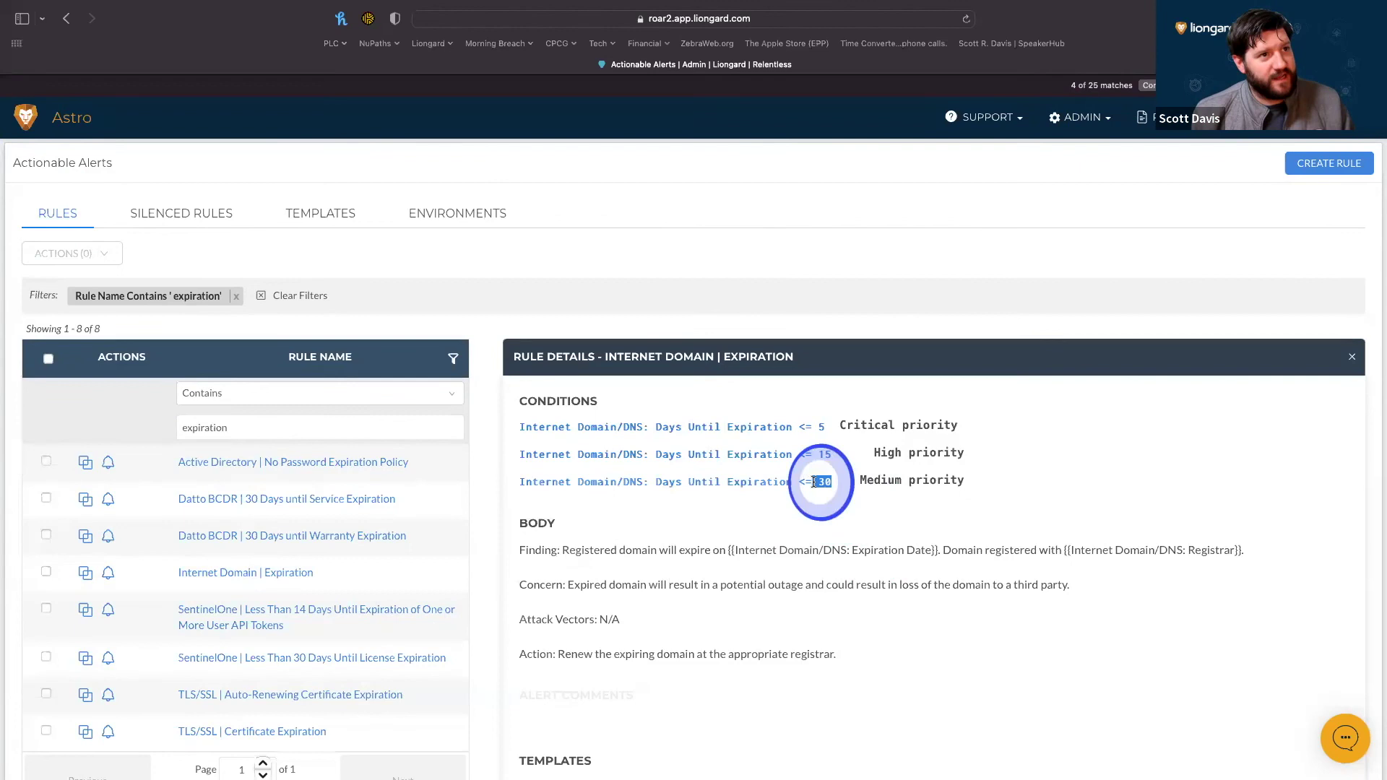
drag(898, 465, 798, 453)
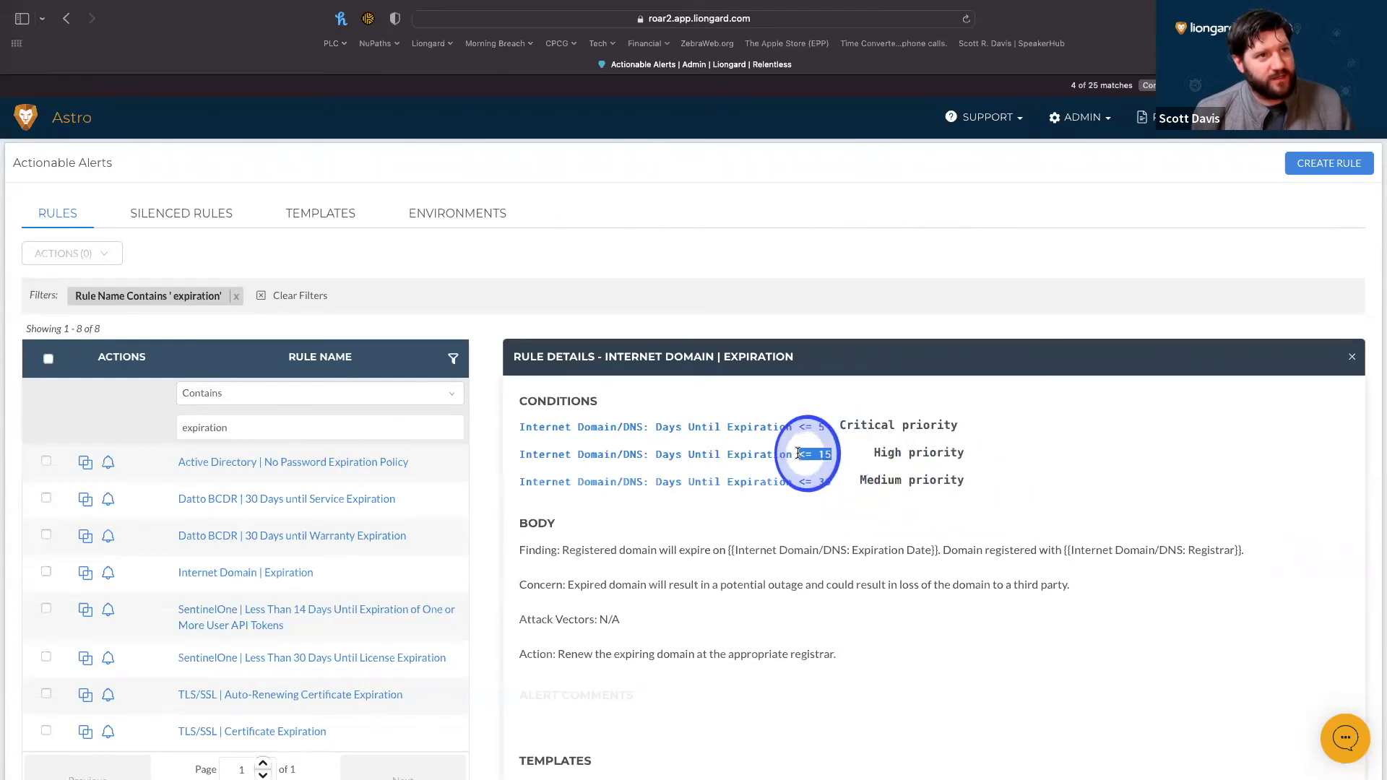
drag(985, 448, 806, 427)
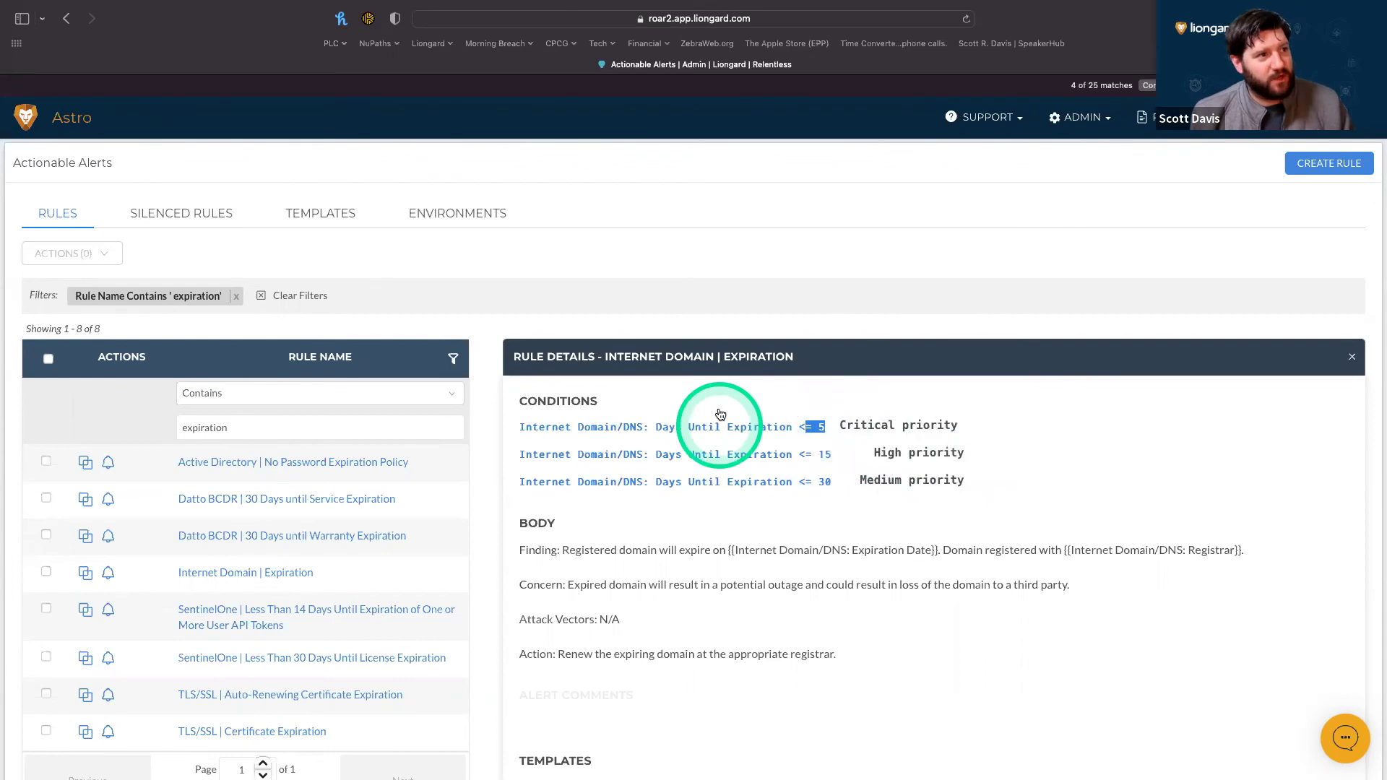
click(85, 574)
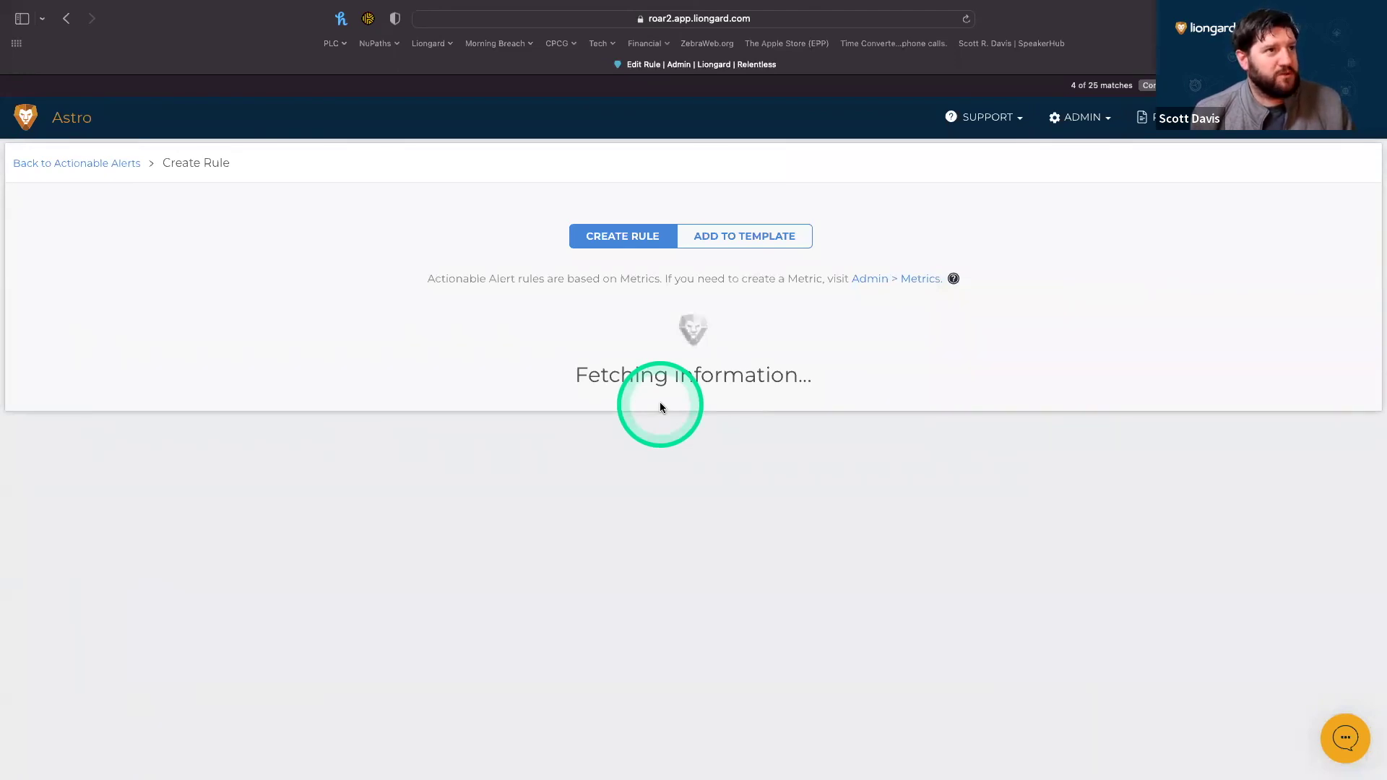
Preview the cloned rule against liongard.com and highlight its latest days-until-expiration value.
scroll(660, 407, down, 1)
scroll(660, 408, down, 5)
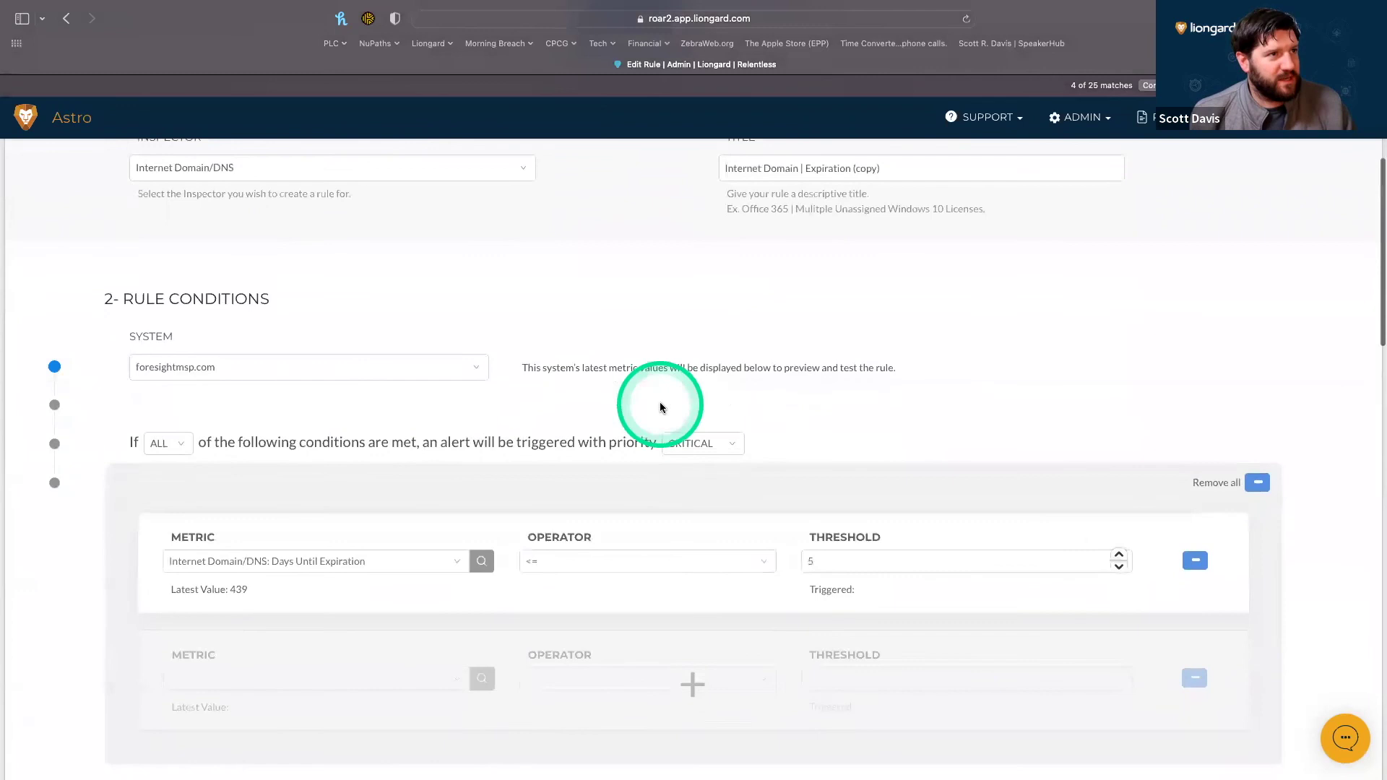
click(239, 374)
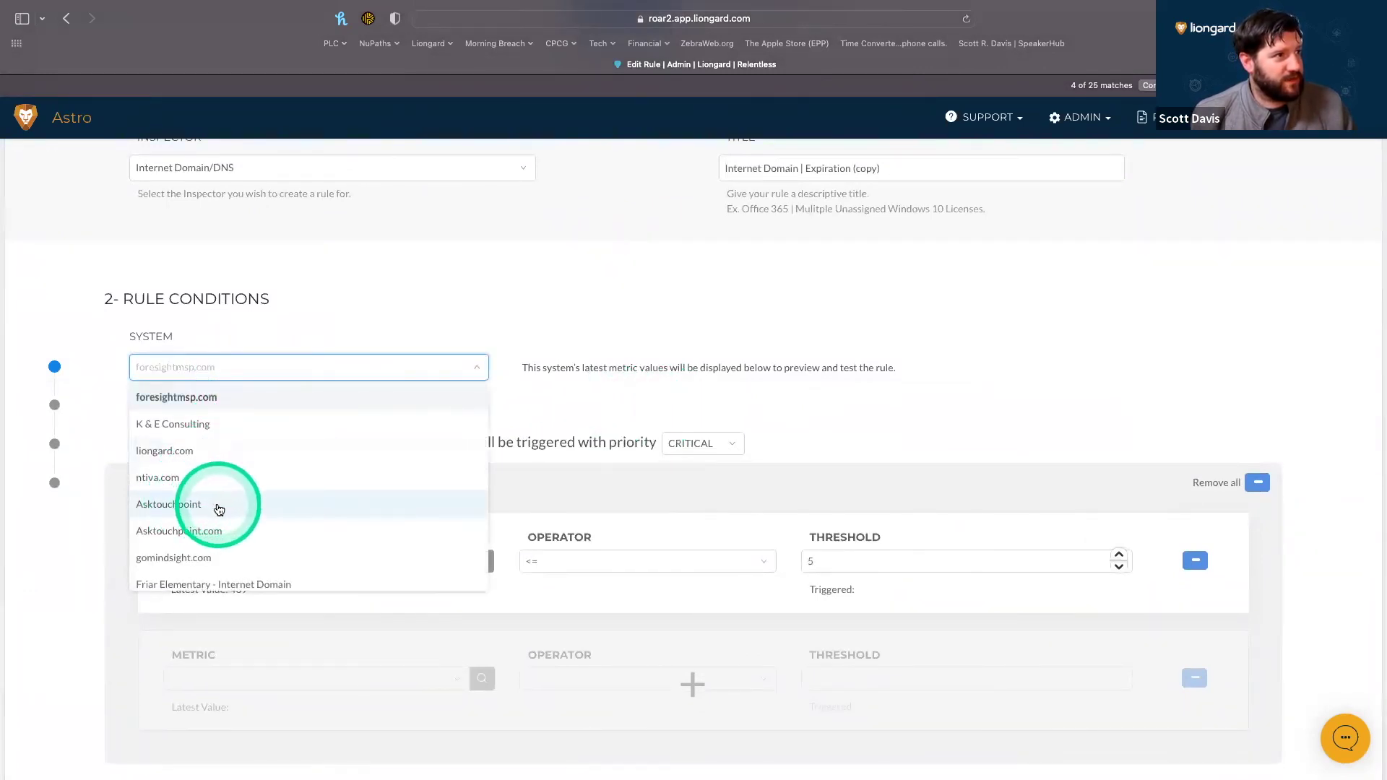
click(224, 444)
scroll(535, 433, down, 3)
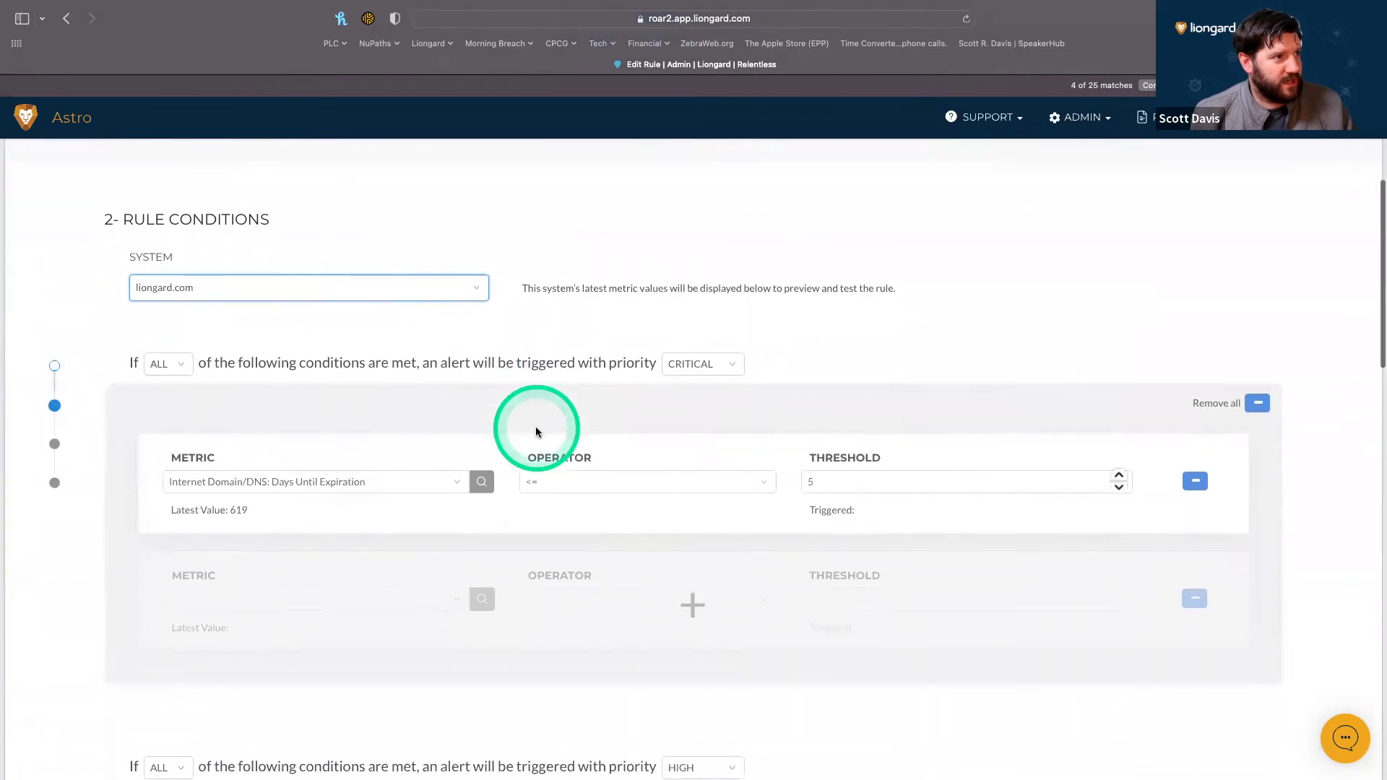
drag(253, 484, 214, 484)
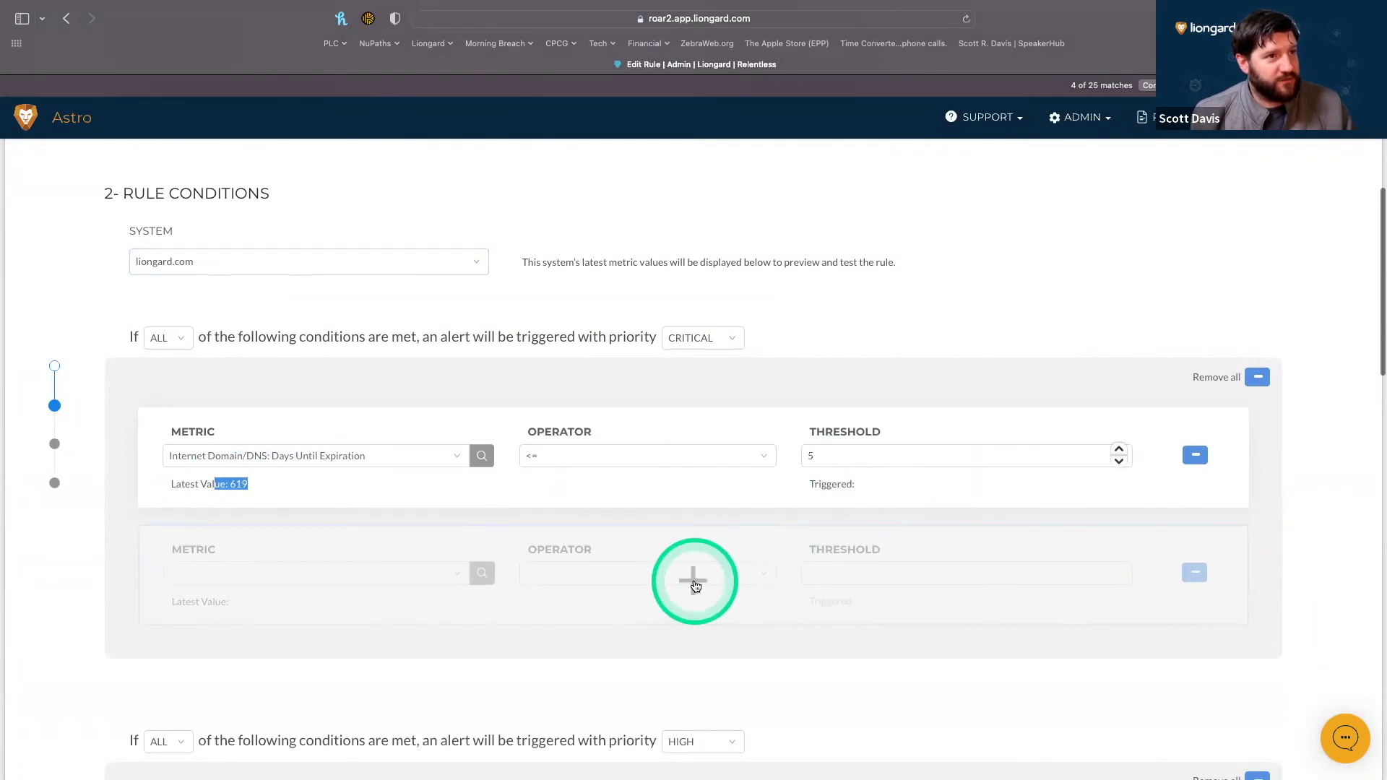
click(366, 456)
click(375, 453)
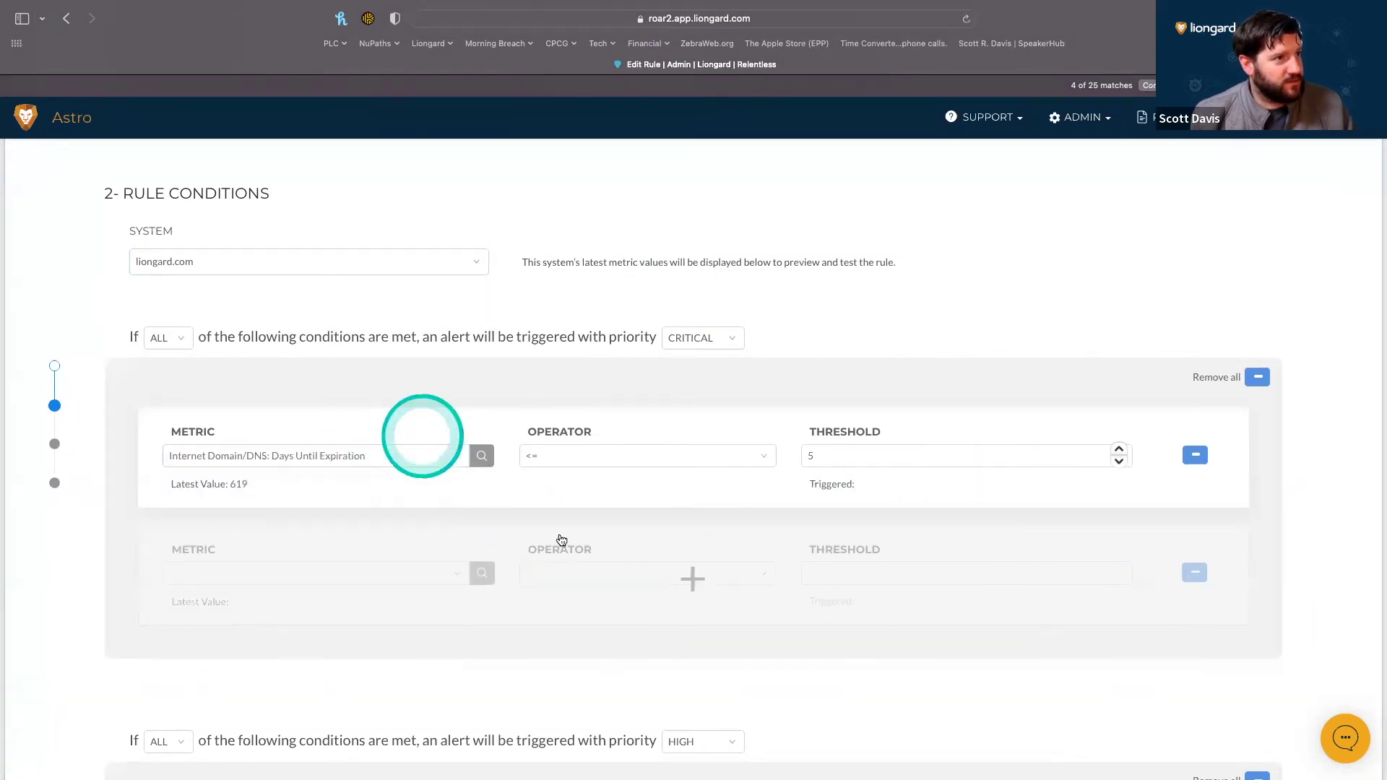
Add a condition: Internet Domain/DNS: Registrar does not contain 'CoDaddy' (GoDaddy).
click(697, 588)
click(366, 572)
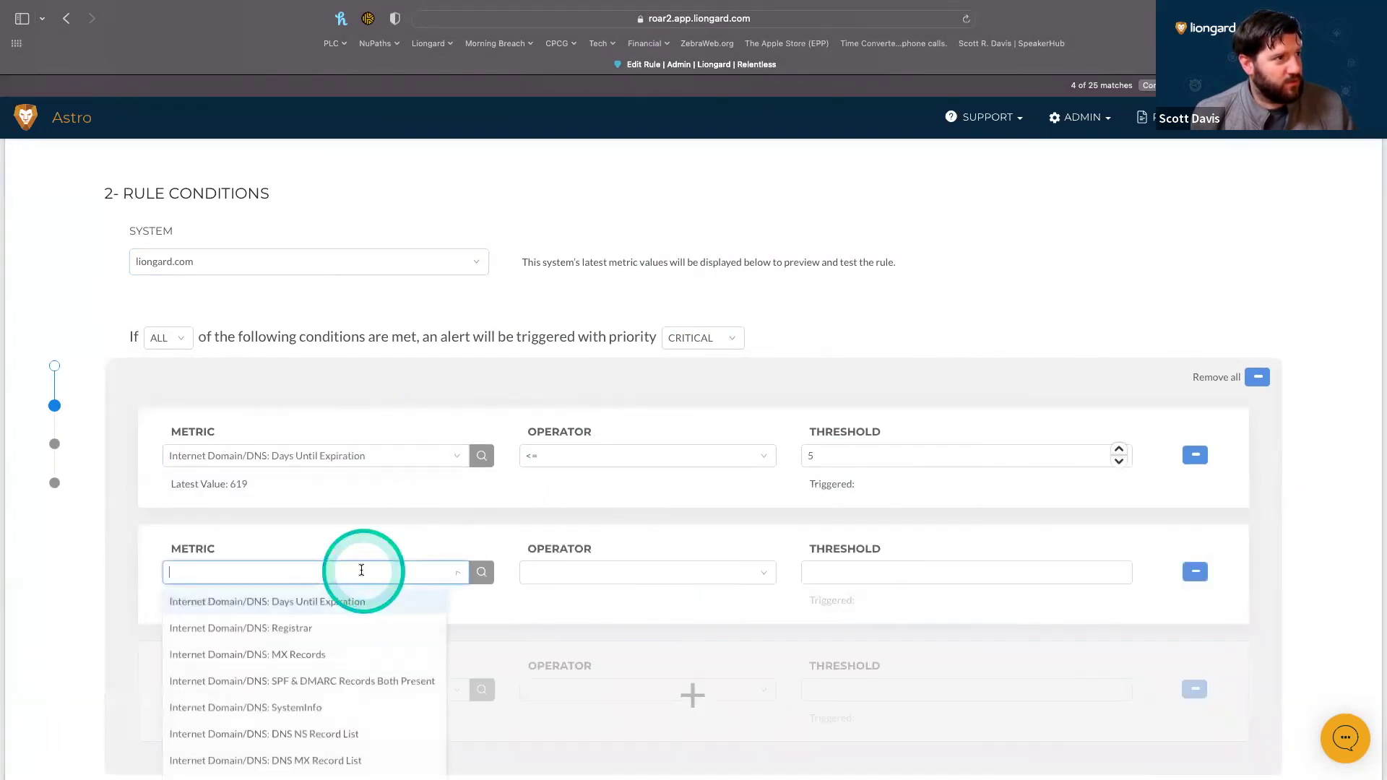
click(288, 634)
click(609, 567)
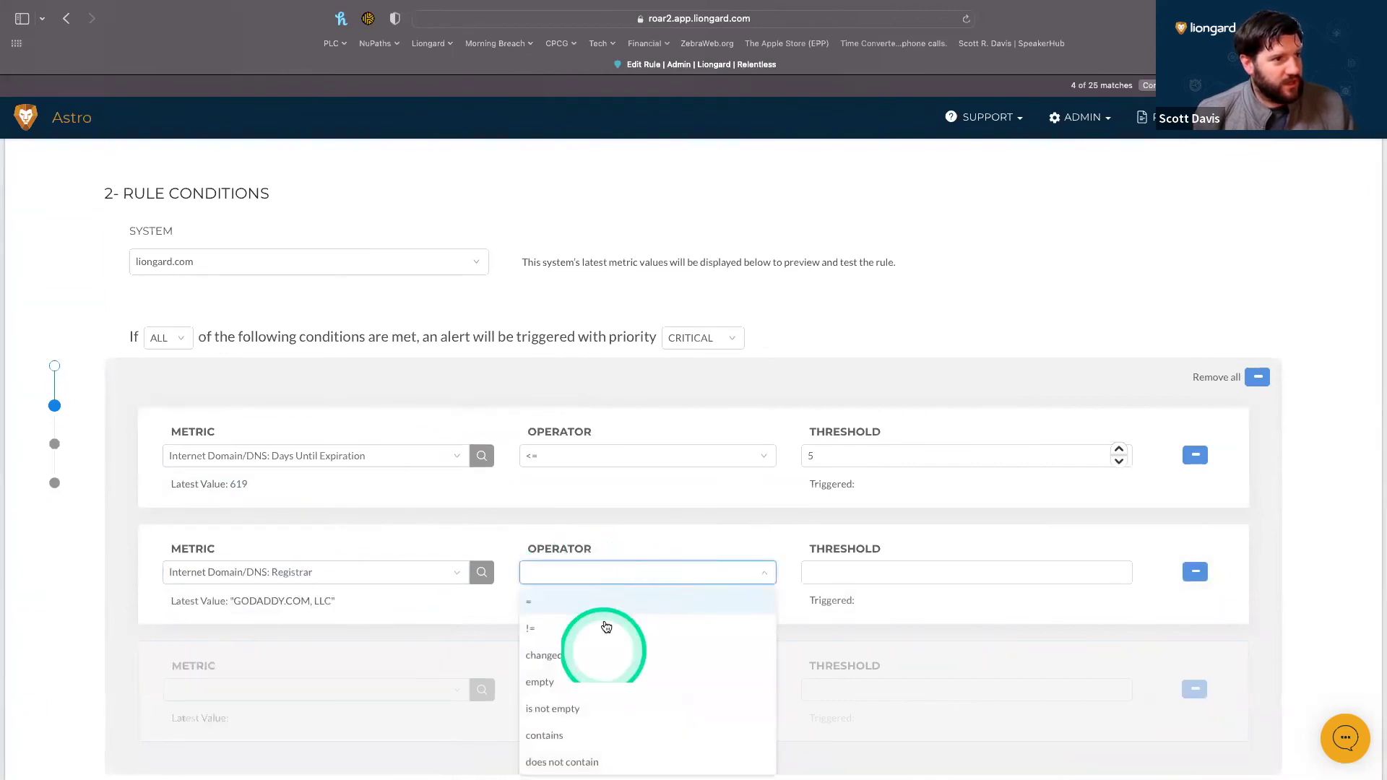
click(571, 759)
click(855, 578)
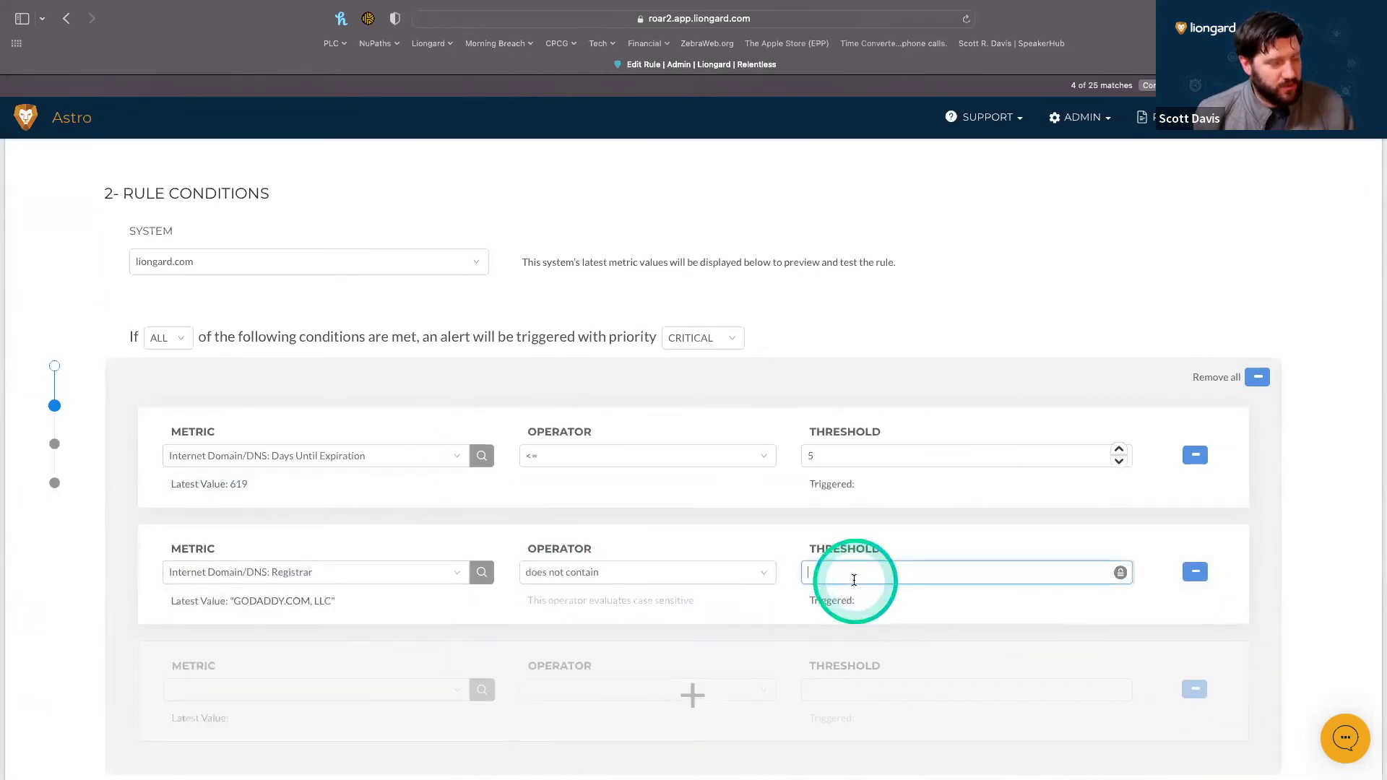
text(C)
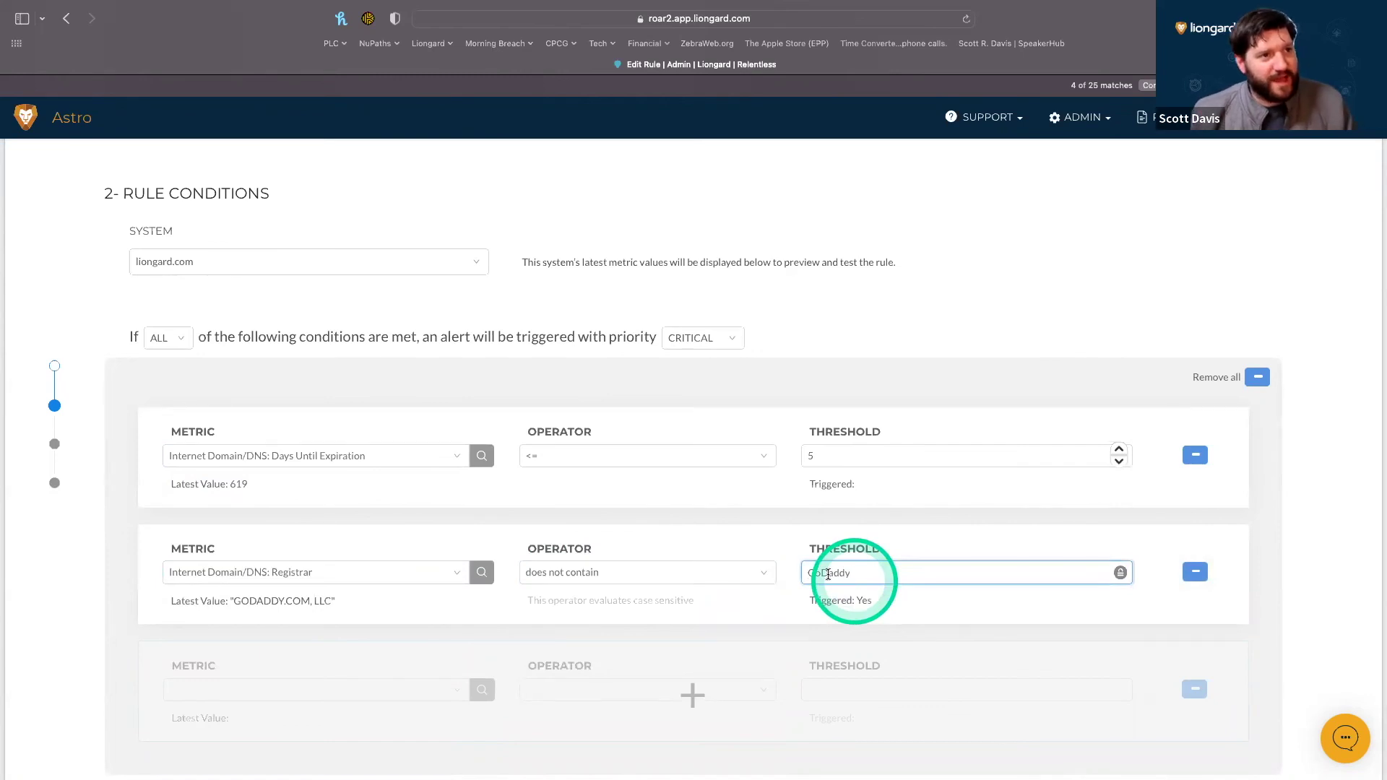
text(oDaddy)
drag(171, 600, 346, 596)
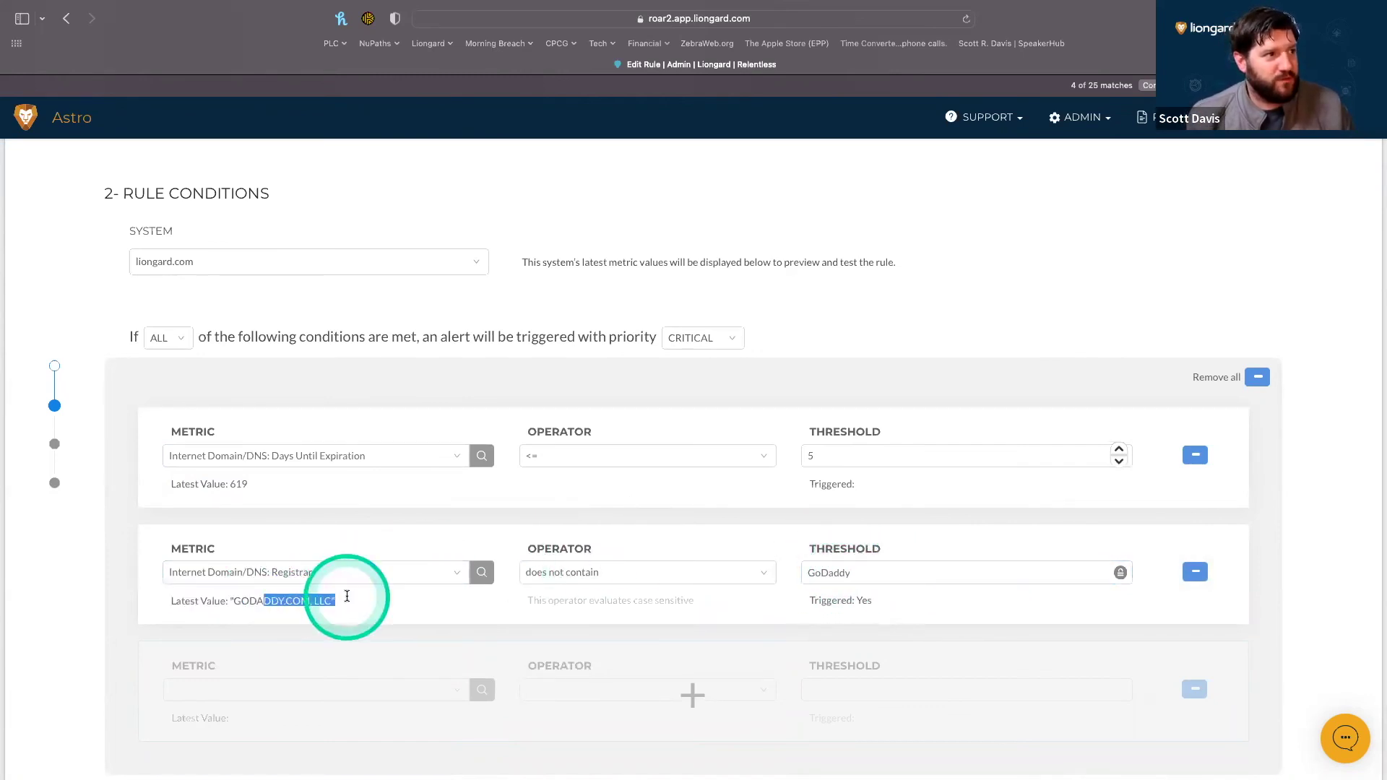
Point out the triggered registrar condition and scroll down to the Alert Content.
scroll(783, 545, down, 1)
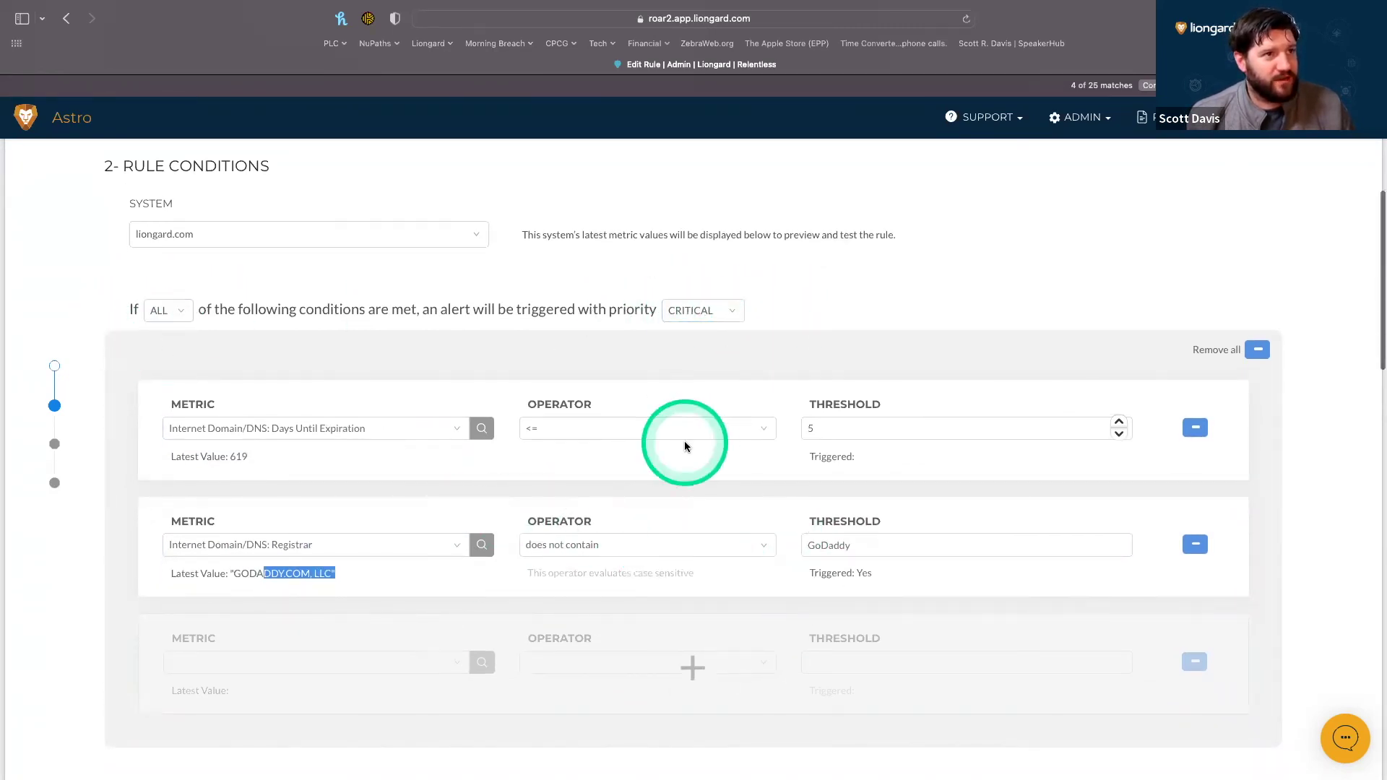
drag(874, 573, 833, 571)
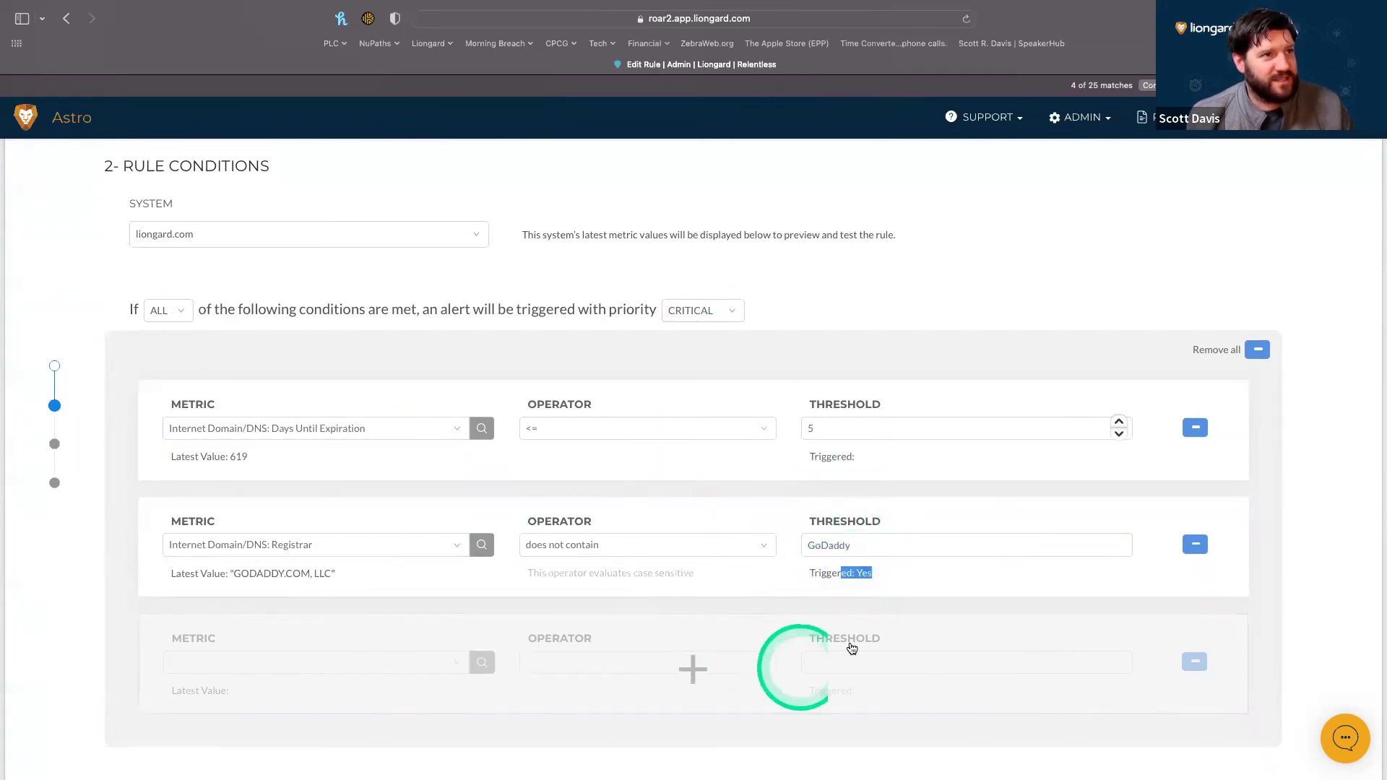
scroll(604, 510, down, 6)
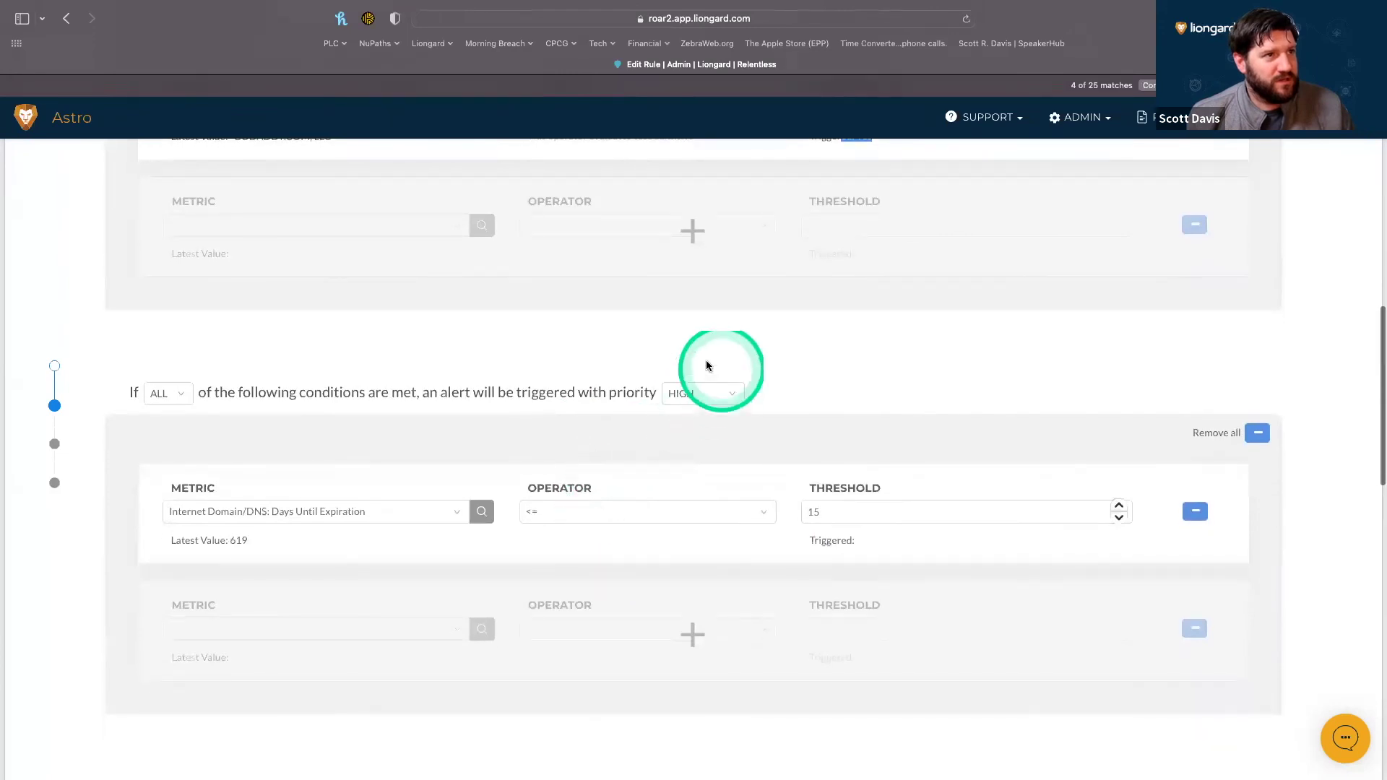
scroll(733, 567, down, 7)
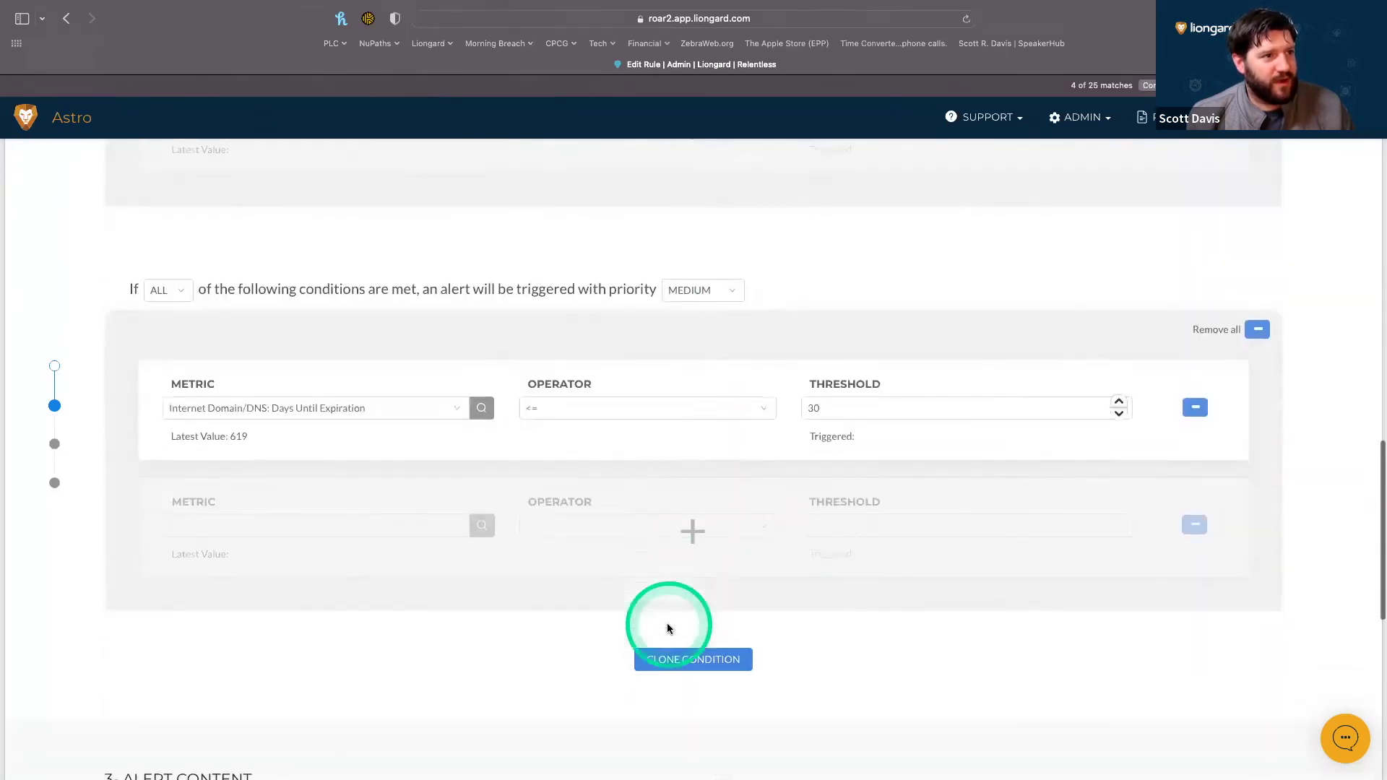
scroll(669, 627, down, 7)
drag(533, 428, 531, 648)
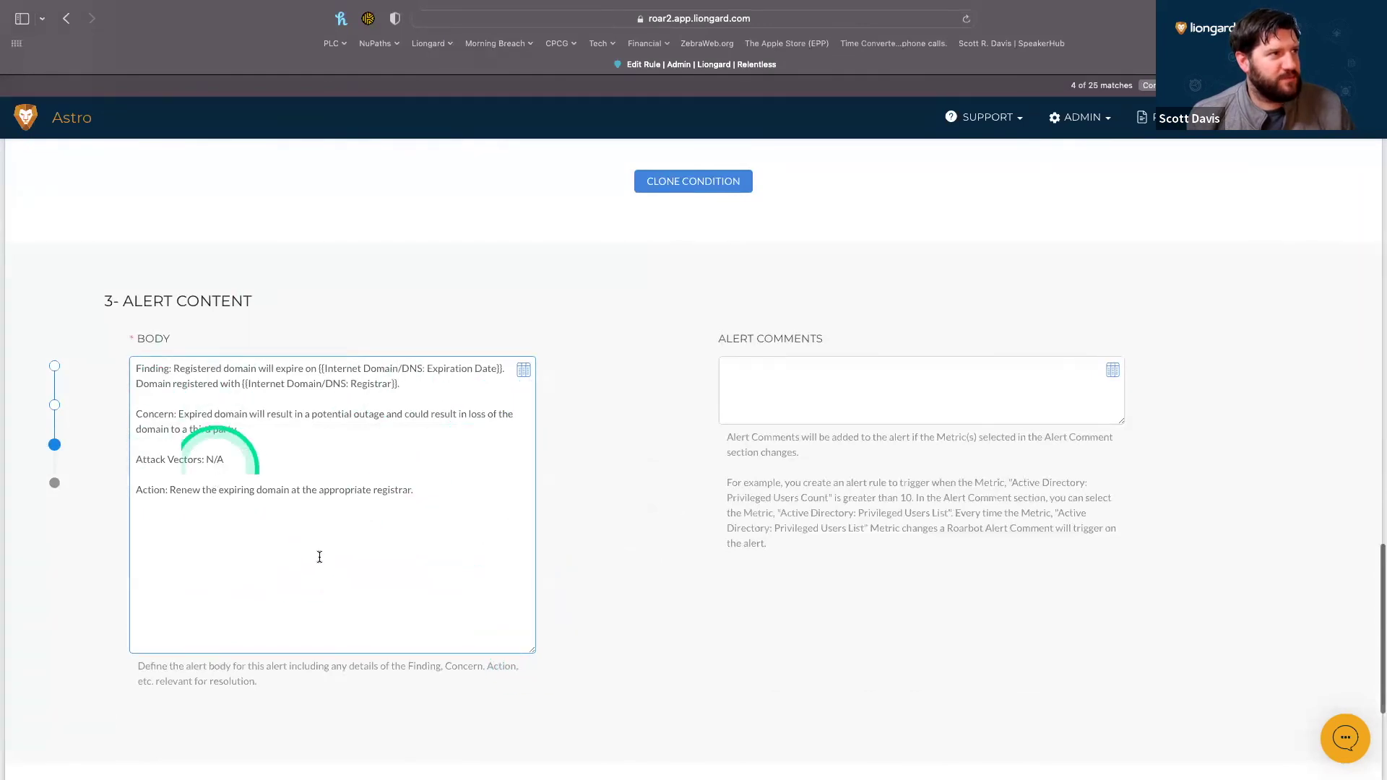
click(448, 464)
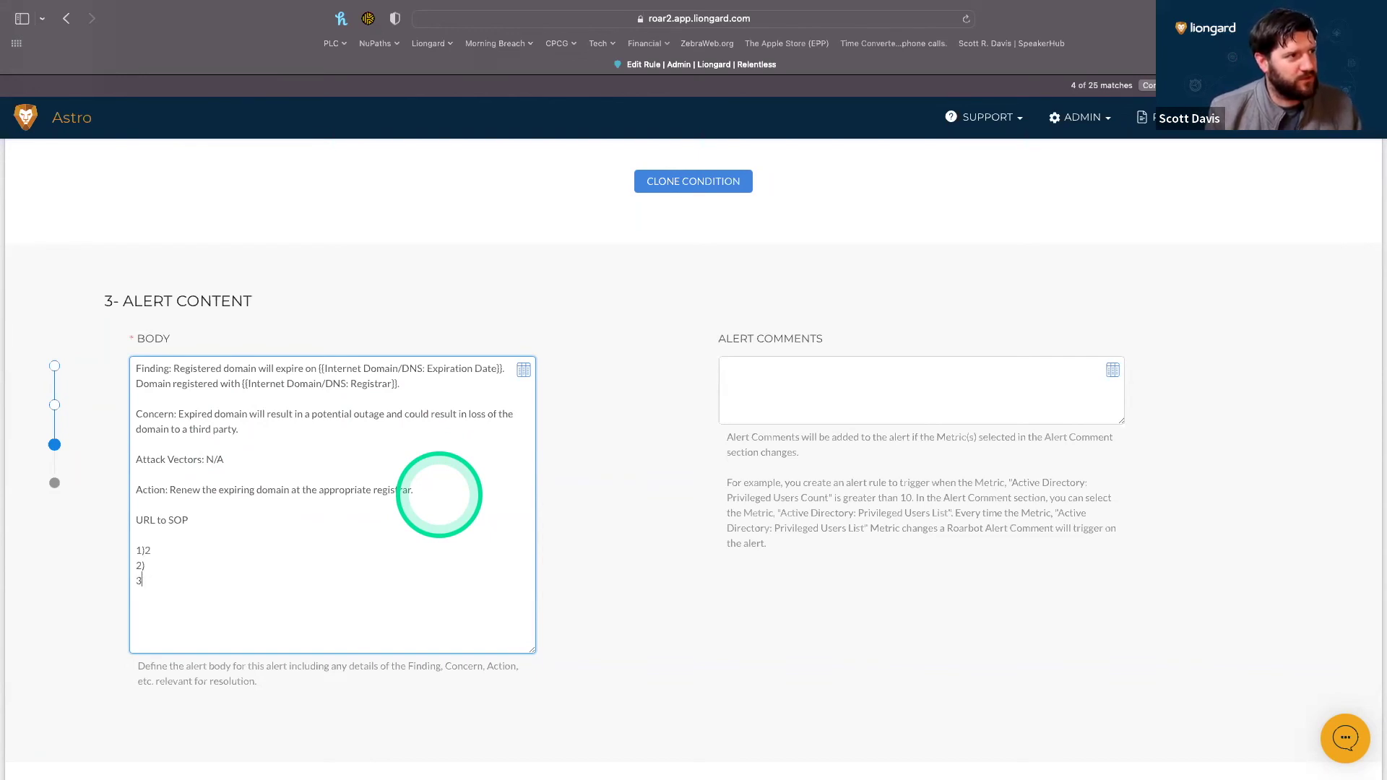
drag(156, 582, 128, 518)
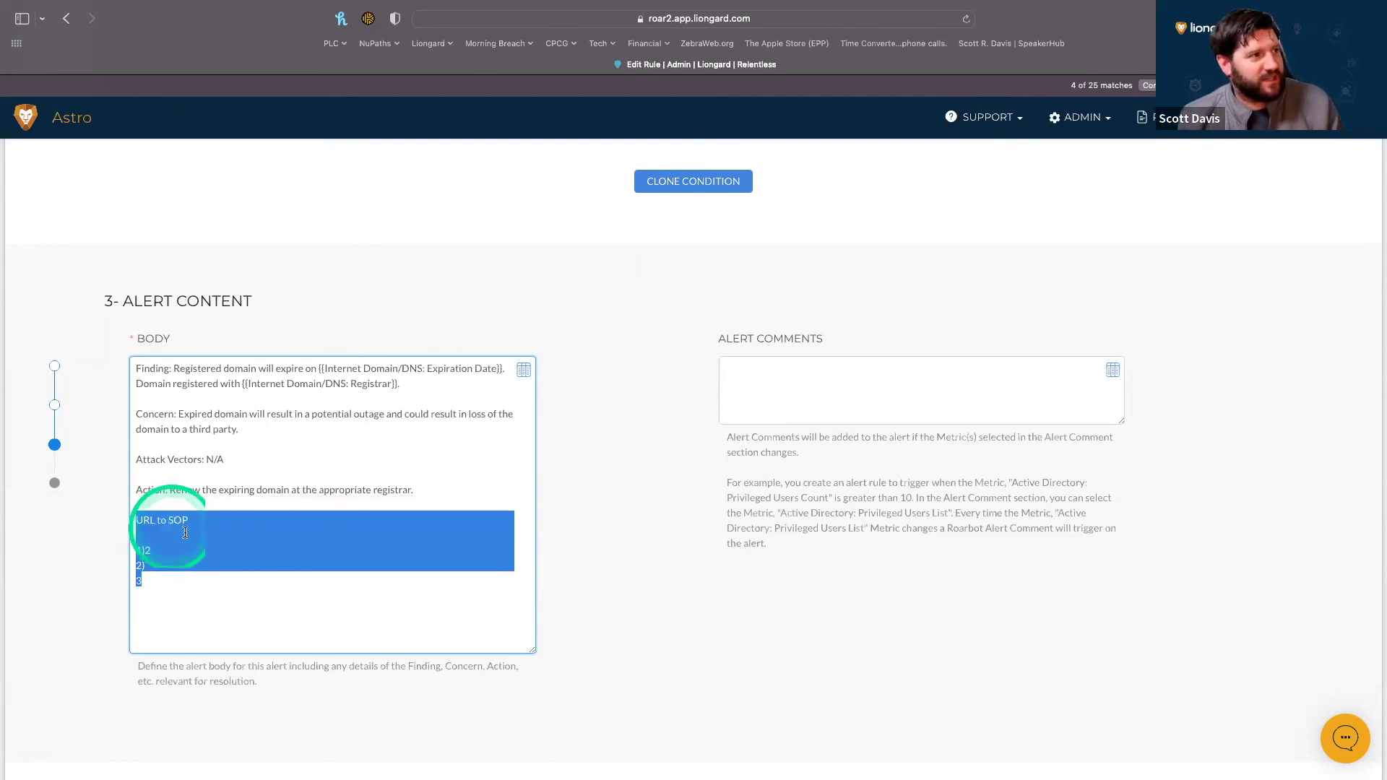
drag(353, 368, 473, 369)
drag(163, 589, 131, 511)
key(BackSpace)
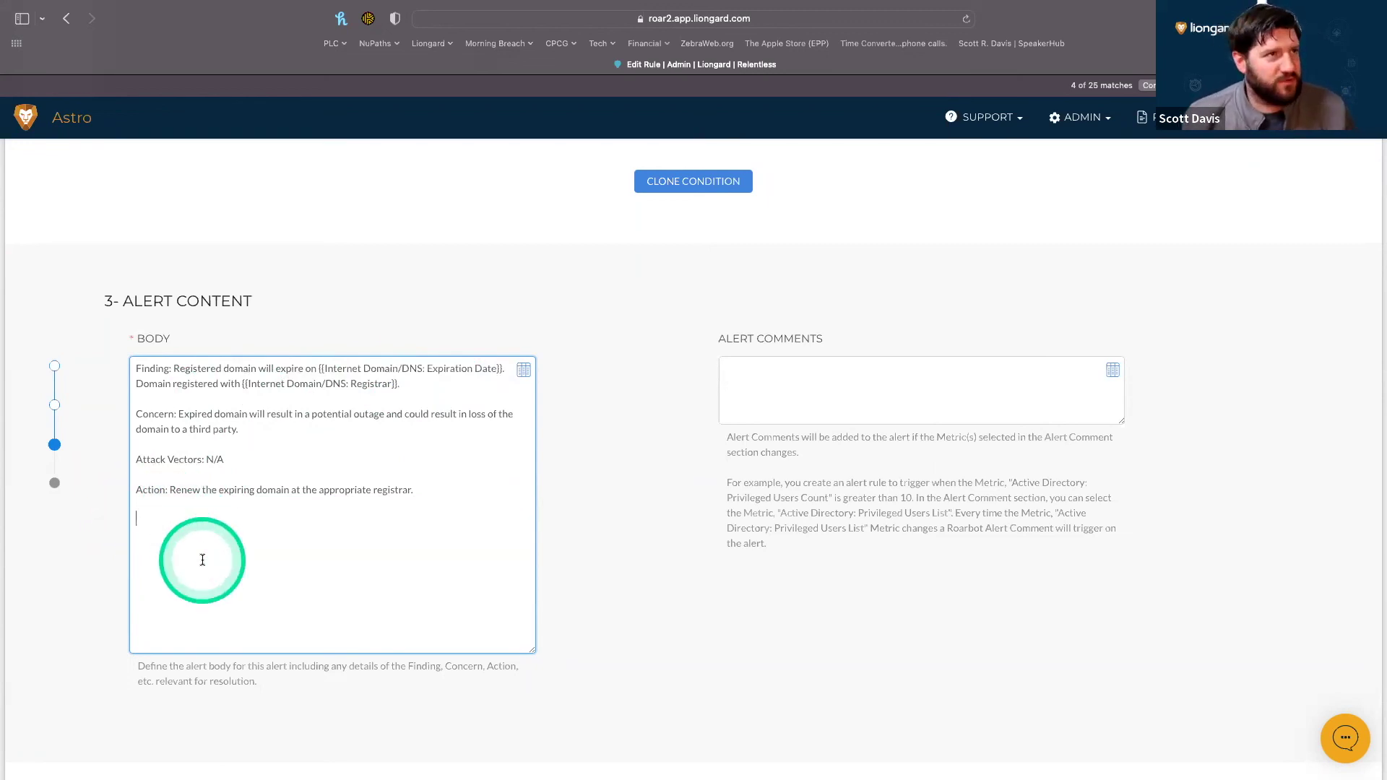
scroll(469, 372, up, 15)
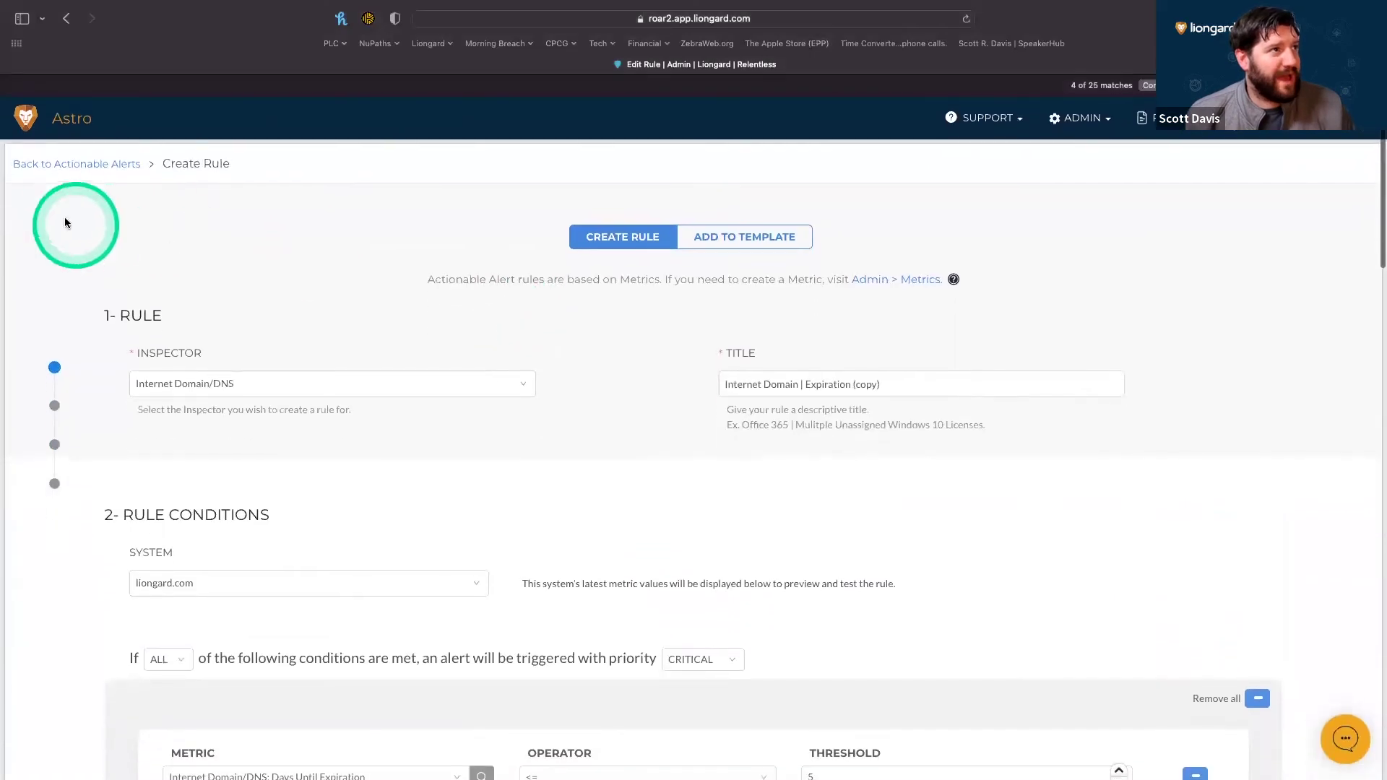
Return to Actionable Alerts and open the Templates tab.
click(112, 162)
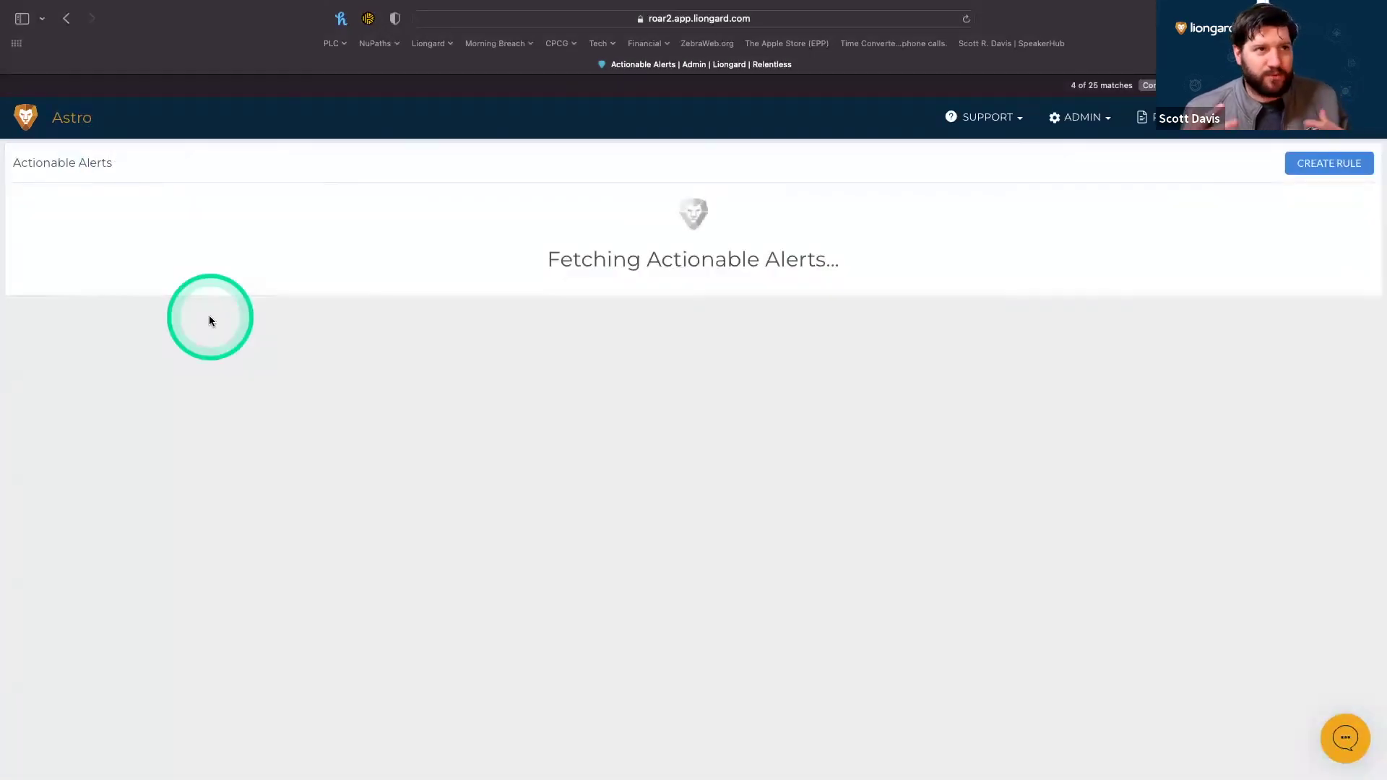
click(484, 360)
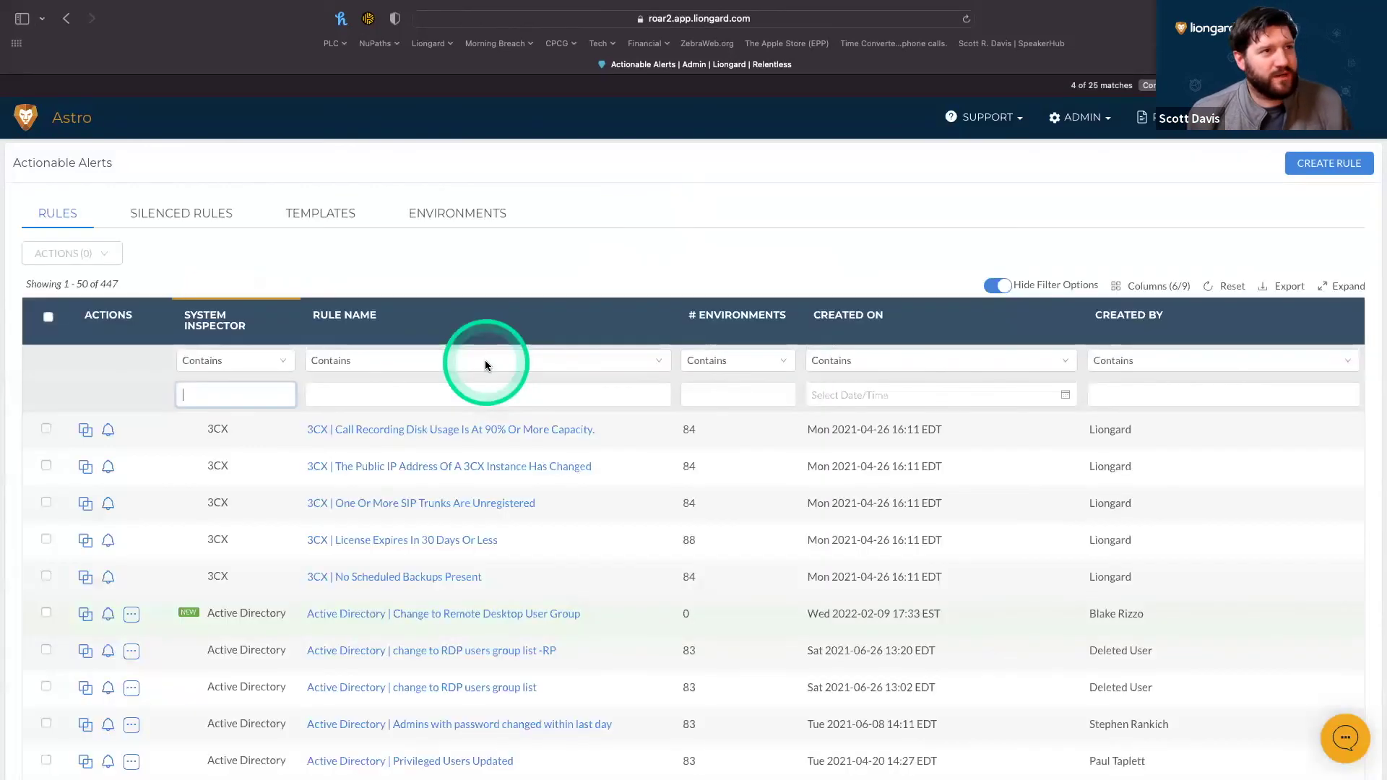
click(334, 217)
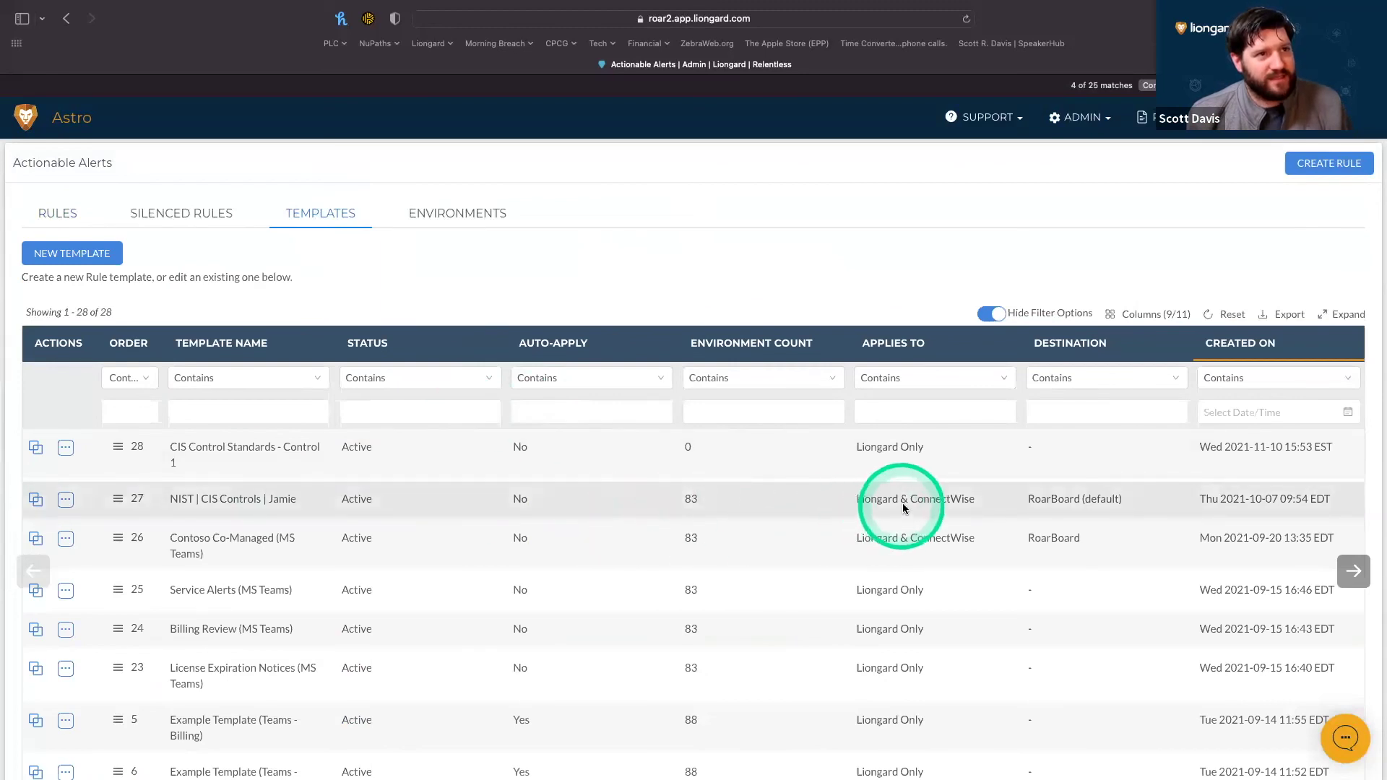
Highlight template integrations (Liongard & ConnectWise for NIST, Liongard & Email for Sales Engineering), then show Environments.
click(870, 499)
drag(871, 499, 1008, 497)
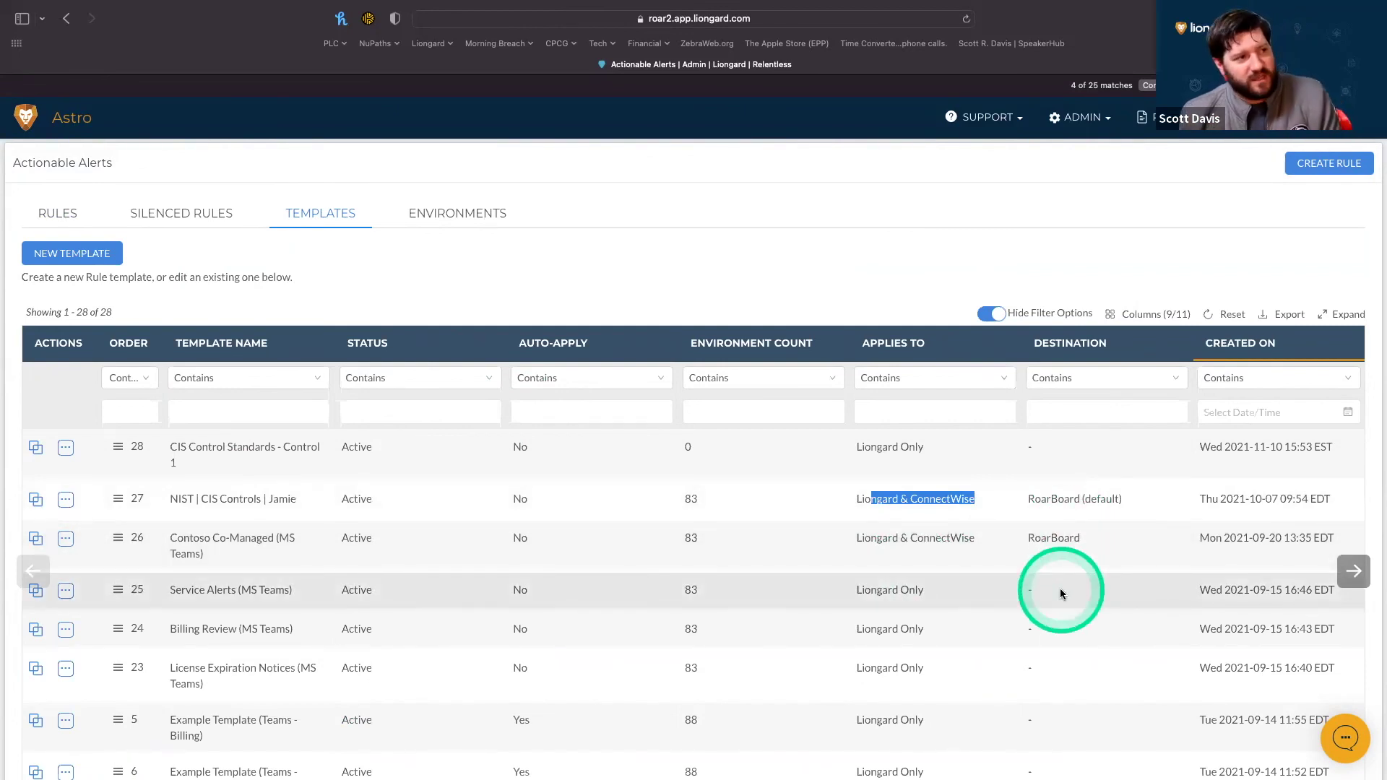
scroll(908, 669, down, 5)
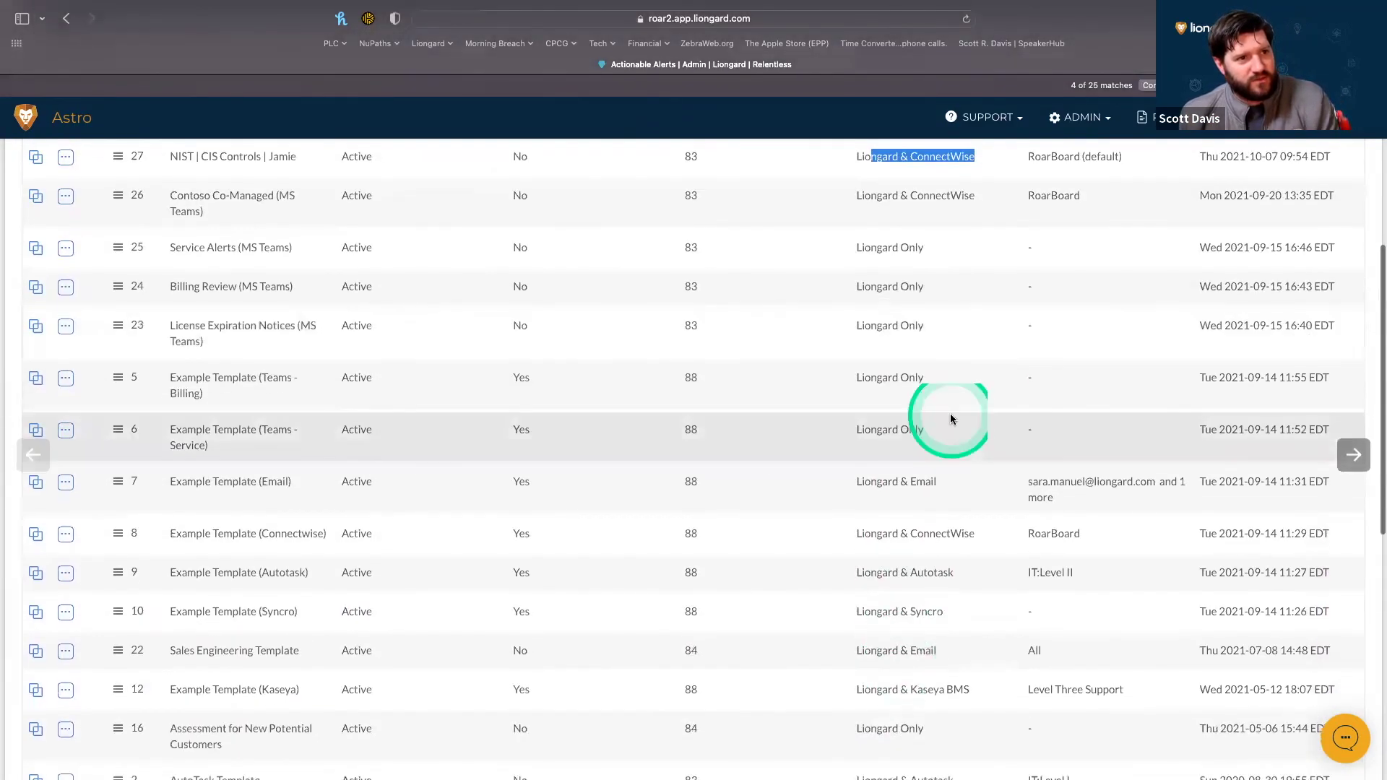
drag(932, 652, 870, 652)
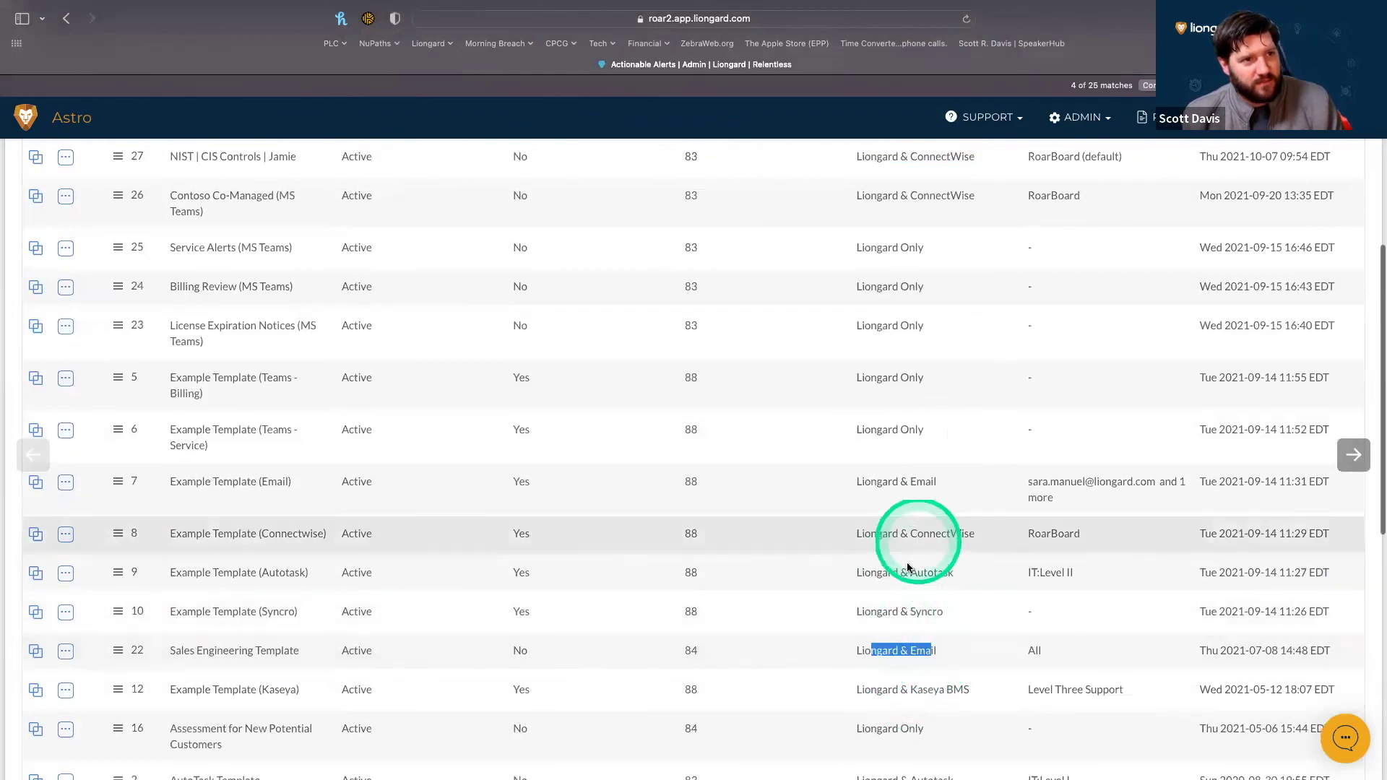
scroll(892, 433, up, 5)
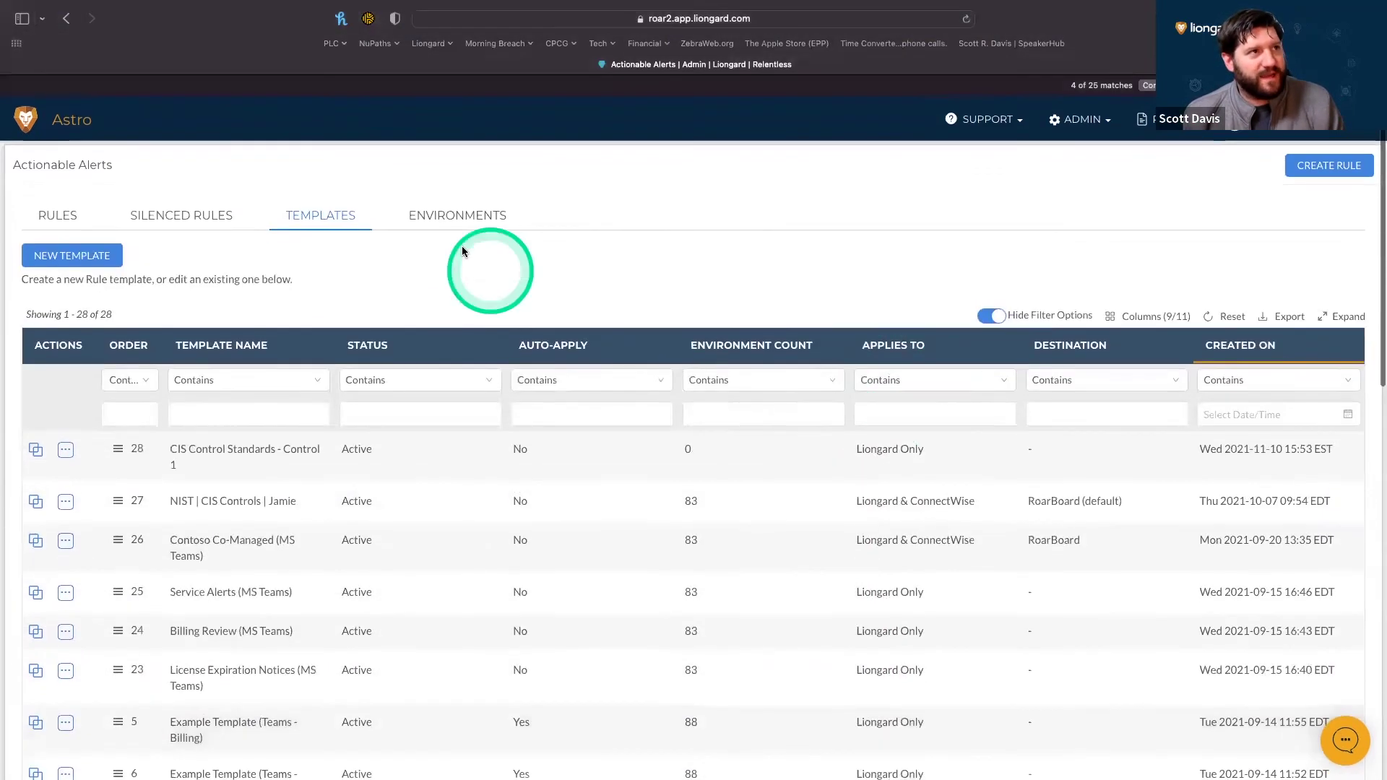
click(458, 215)
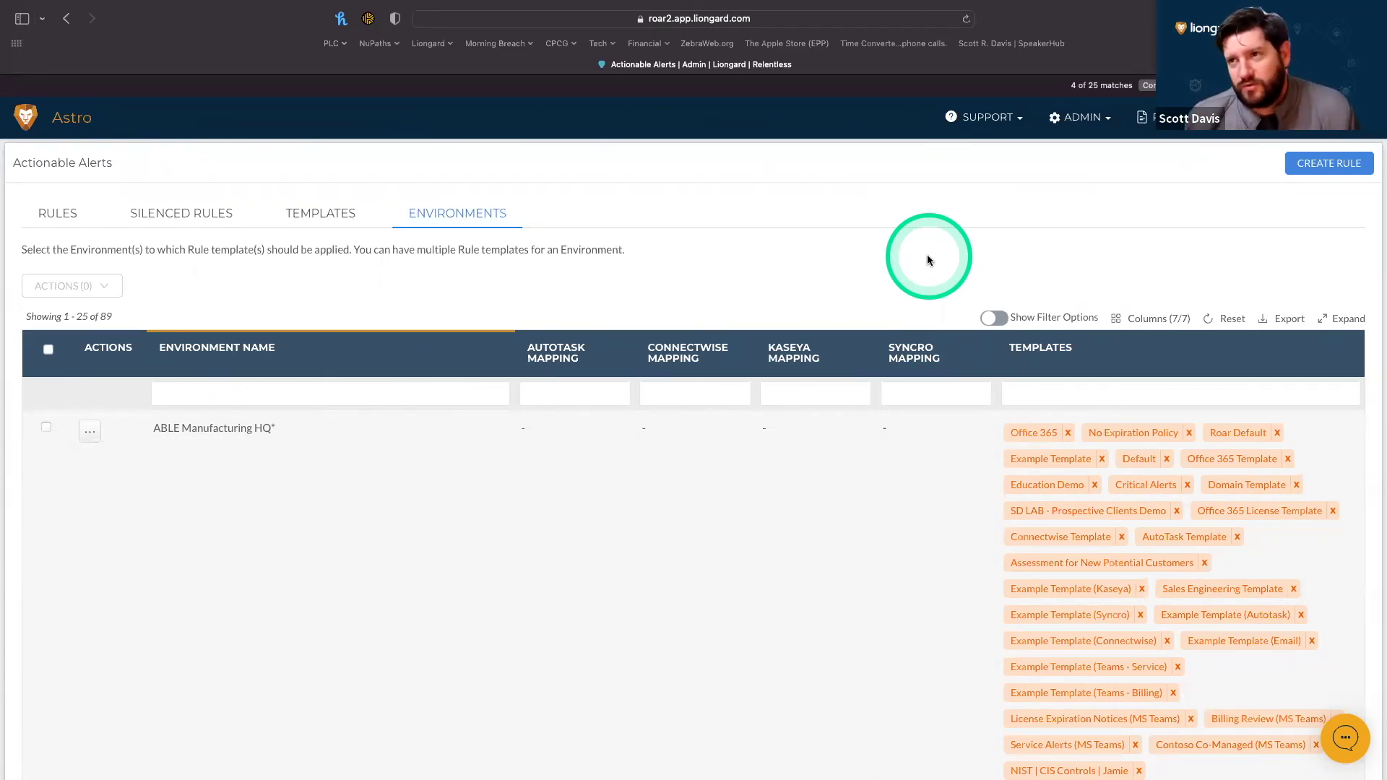
Use the Astro logo to return to the Environments dashboard (89 environments, 311 systems, 602 open alerts).
click(35, 127)
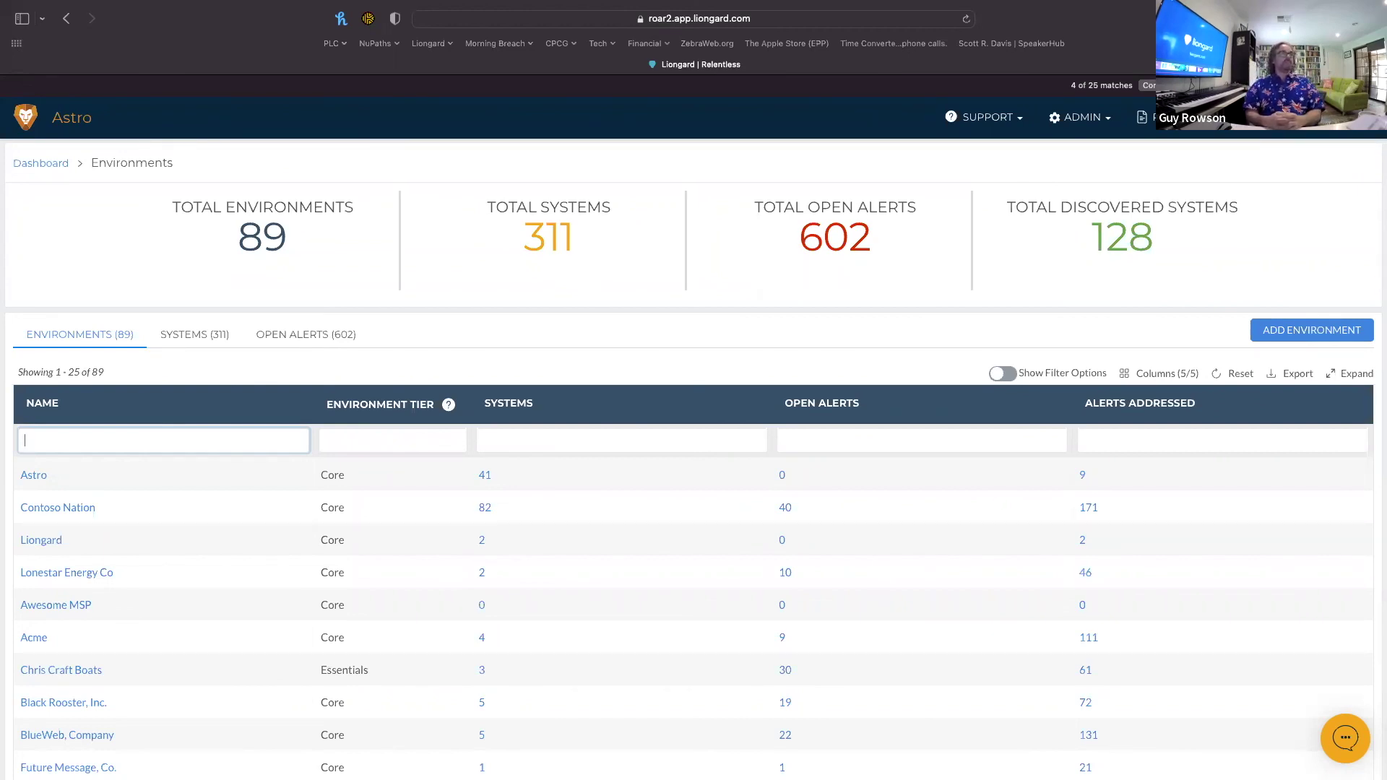
Switch back to the presentation and show the closing Thank You slide.
key(super+Tab)
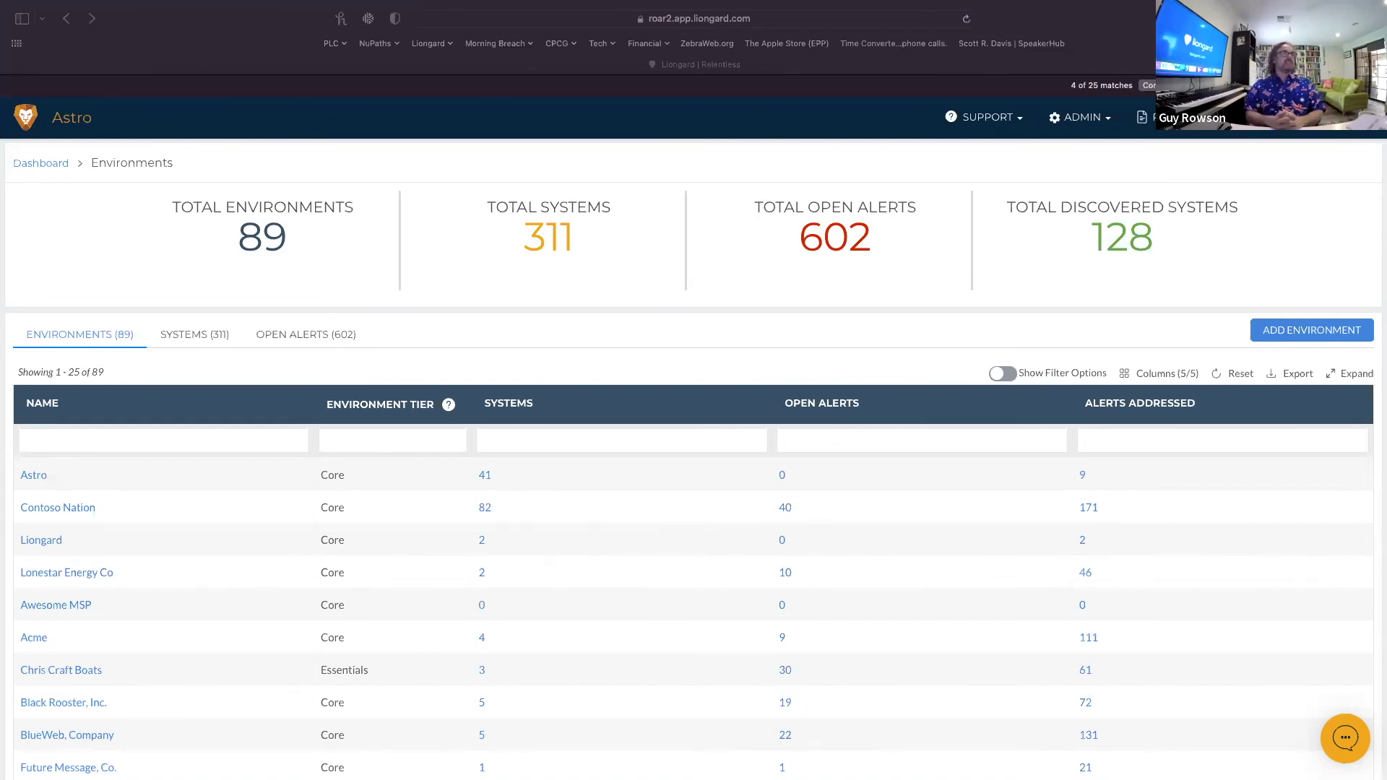
click(1062, 654)
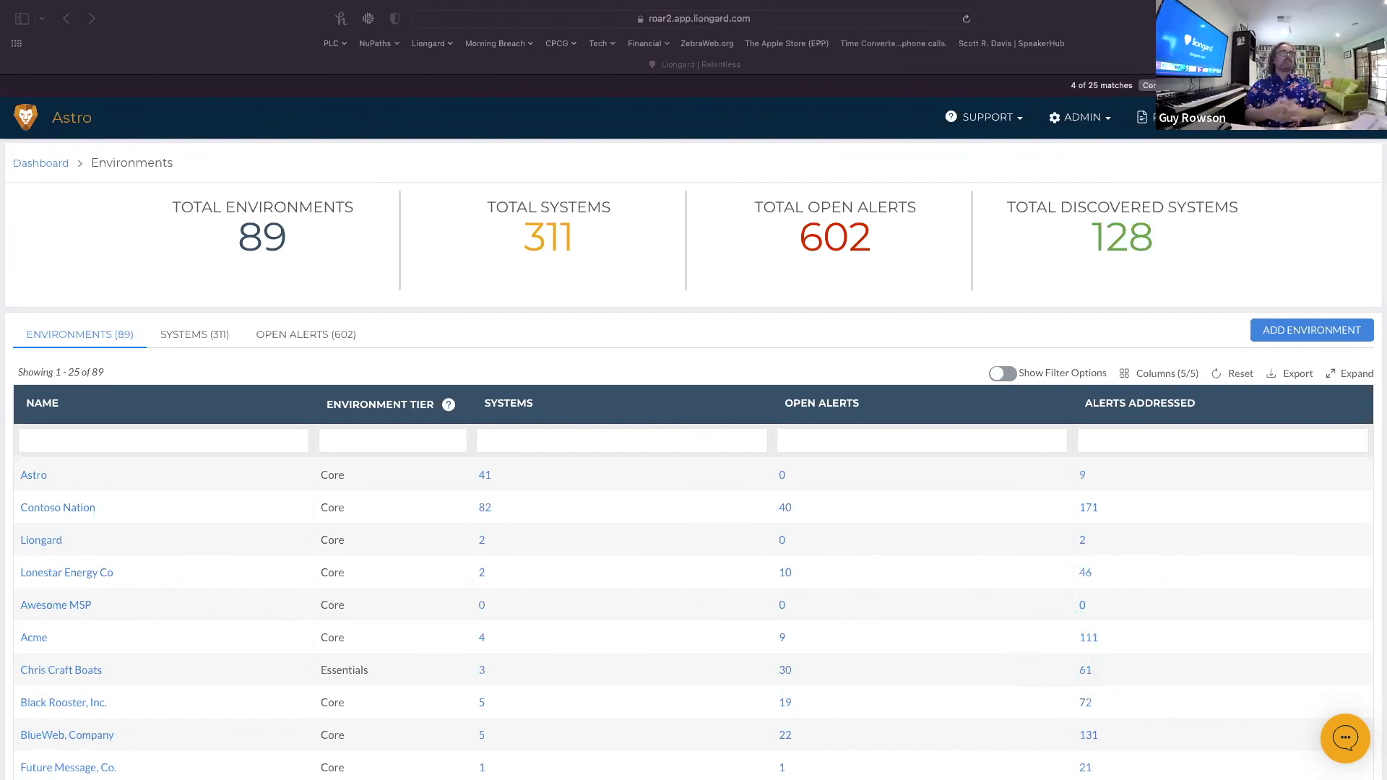
click(903, 480)
key(ctrl+Left)
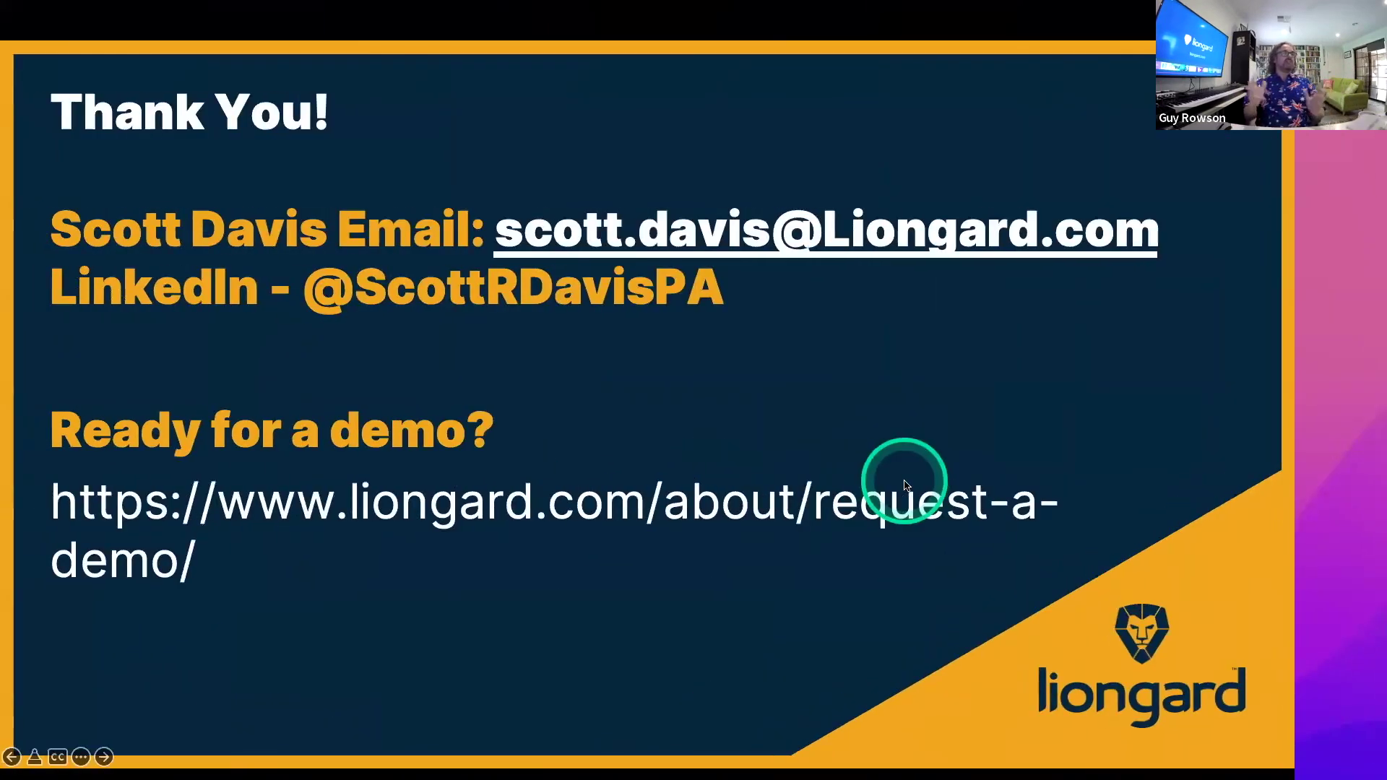